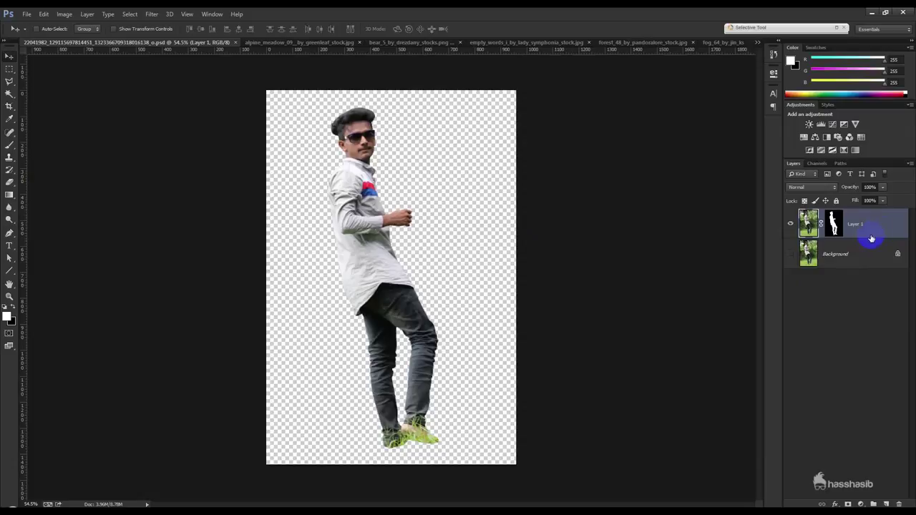
Apply a Camera Raw Filter to the man with Highlights -100, Shadows +100 and brighter Whites.
{"action": "left_click", "coordinate": [150, 14]}
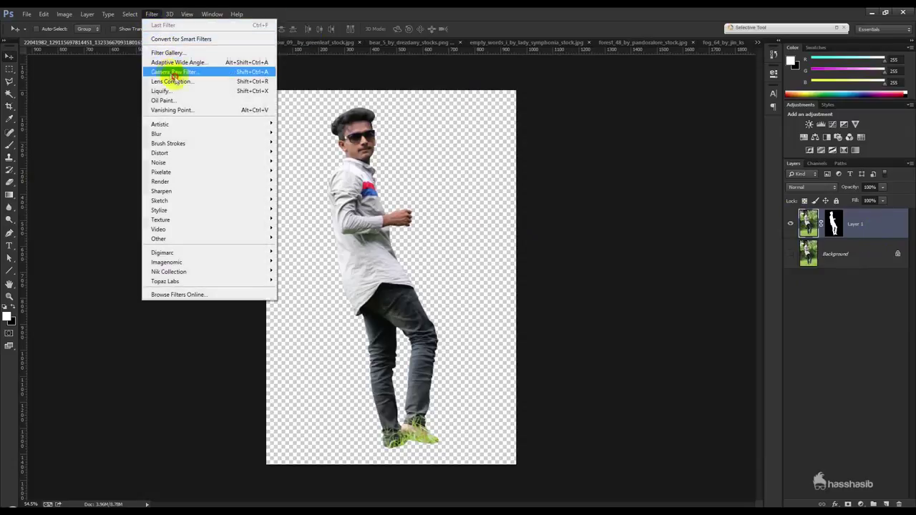
{"action": "left_click", "coordinate": [696, 249]}
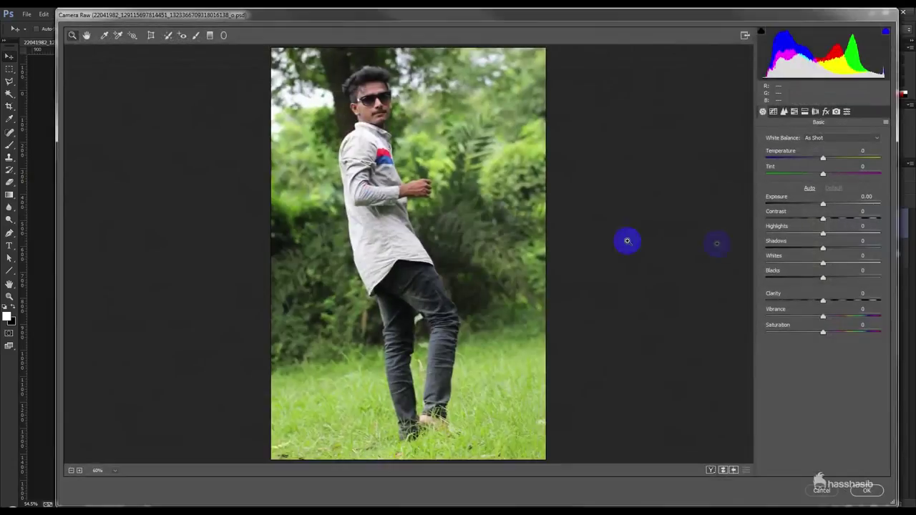
{"action": "mouse_move", "coordinate": [823, 234]}
{"action": "left_mouse_down"}
{"action": "mouse_move", "coordinate": [811, 231]}
{"action": "mouse_move", "coordinate": [847, 231]}
{"action": "mouse_move", "coordinate": [728, 234]}
{"action": "left_mouse_up"}
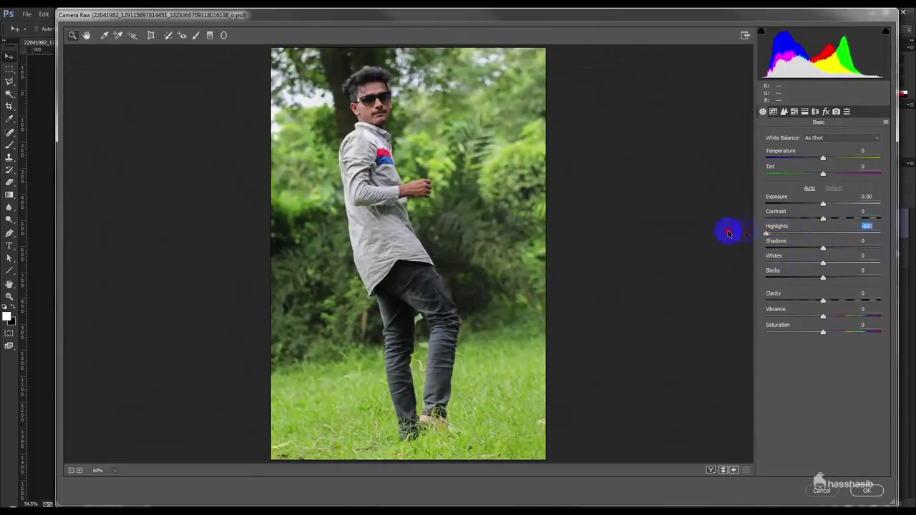
{"action": "left_click_drag", "start_coordinate": [823, 249], "coordinate": [890, 249]}
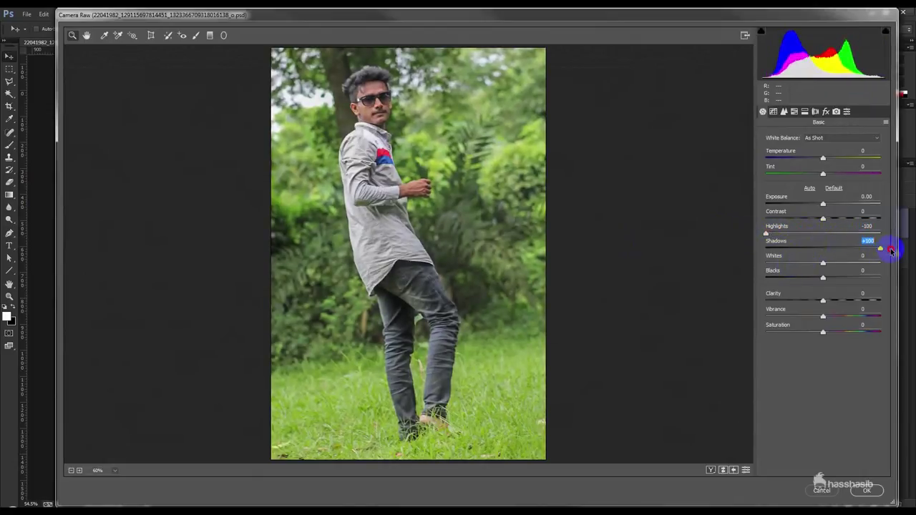
{"action": "mouse_move", "coordinate": [823, 264]}
{"action": "left_mouse_down"}
{"action": "mouse_move", "coordinate": [854, 262]}
{"action": "mouse_move", "coordinate": [846, 262]}
{"action": "left_mouse_up"}
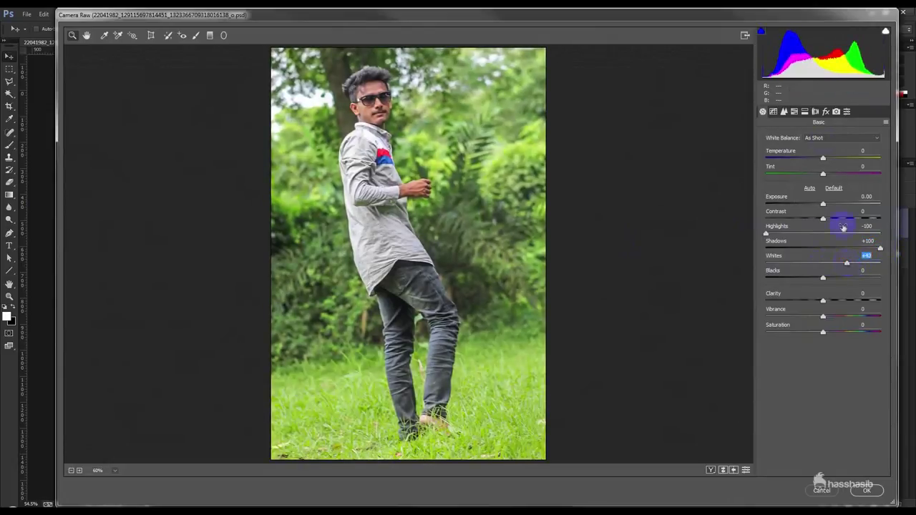
Lighten the Oranges luminance to +100 and adjust the Reds luminance in HSL.
{"action": "left_click", "coordinate": [794, 113]}
{"action": "left_click_drag", "start_coordinate": [847, 198], "coordinate": [874, 201]}
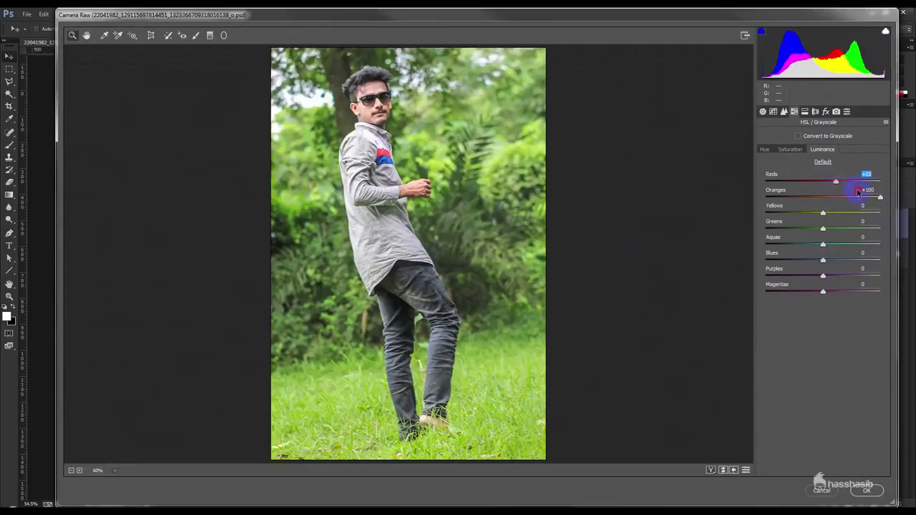
{"action": "left_click_drag", "start_coordinate": [859, 193], "coordinate": [851, 194]}
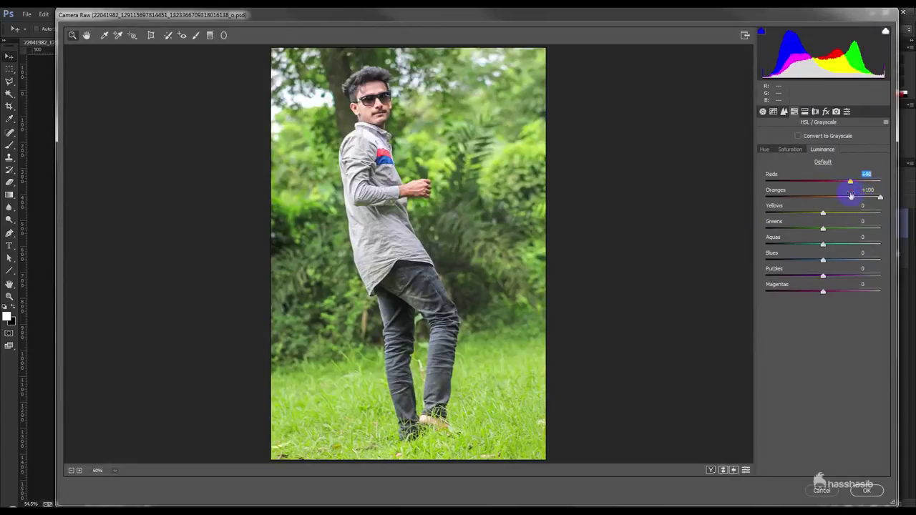
{"action": "left_click", "coordinate": [800, 151]}
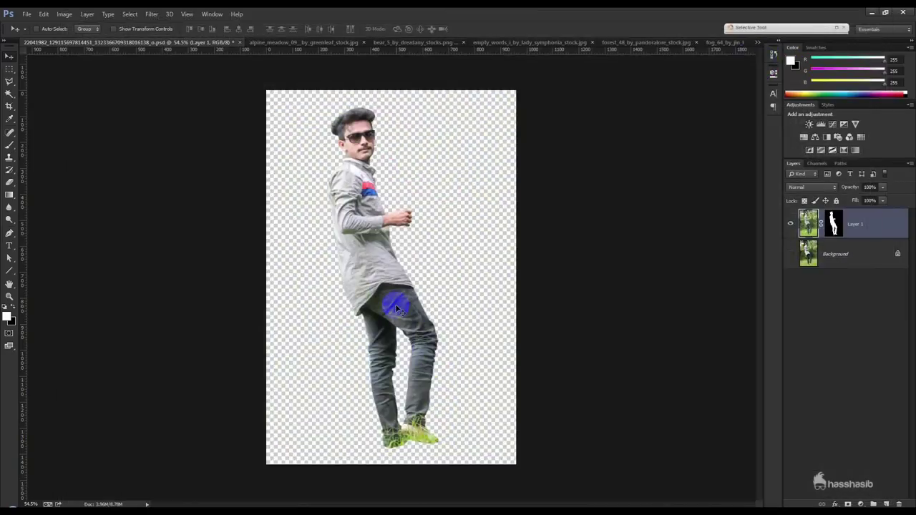
Toggle the background layer to check the cut-out, then select the man's layer mask.
{"action": "left_click", "coordinate": [791, 254]}
{"action": "left_click", "coordinate": [791, 254]}
{"action": "left_click", "coordinate": [834, 224]}
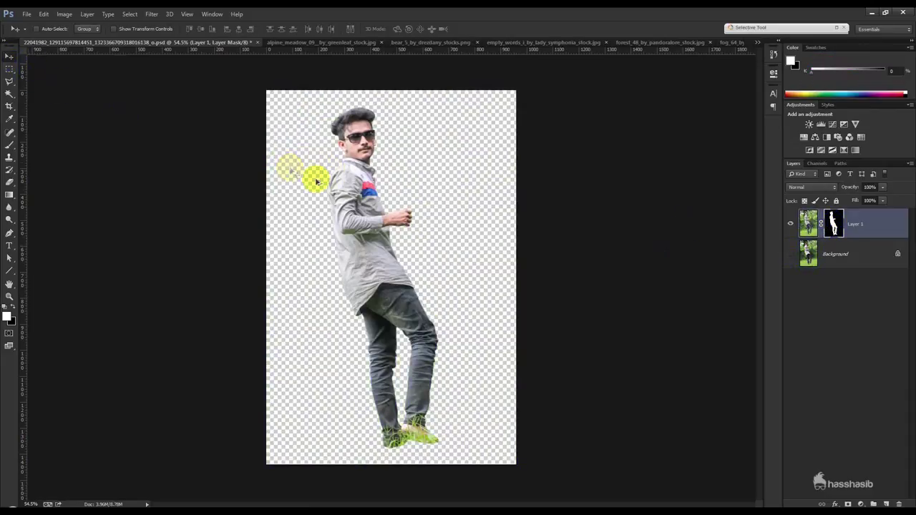
{"action": "scroll", "coordinate": [315, 179], "scroll_direction": "down", "scroll_amount": 2}
Browse the alpine meadow, bear, fog and forest stock images, ending on fog_64.
{"action": "left_click", "coordinate": [267, 42]}
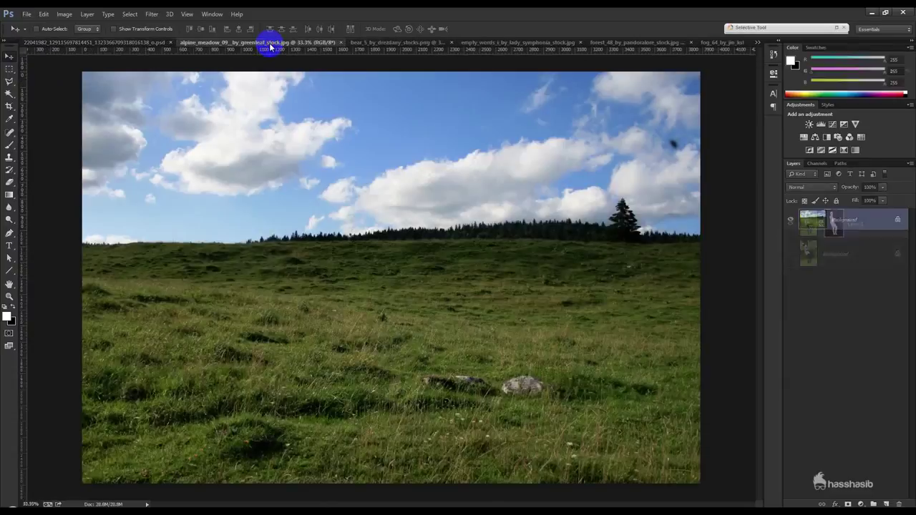
{"action": "left_click", "coordinate": [436, 42]}
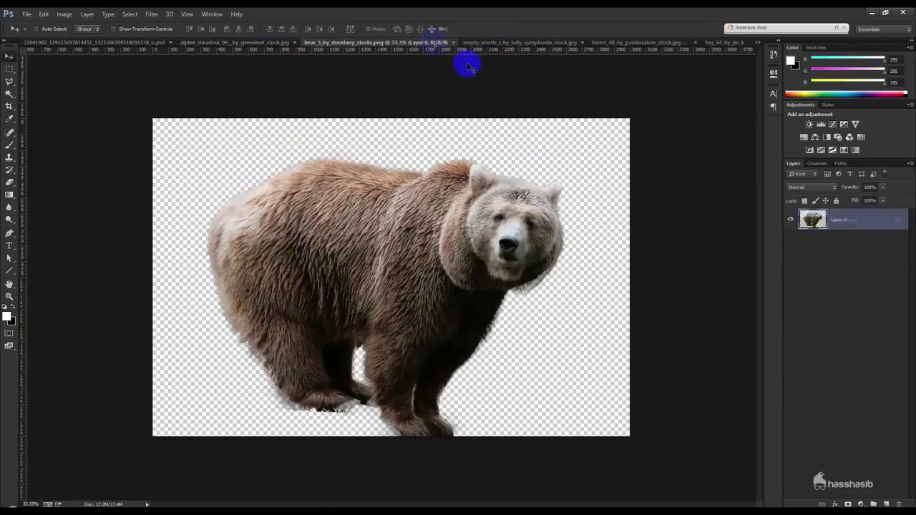
{"action": "left_click", "coordinate": [509, 42]}
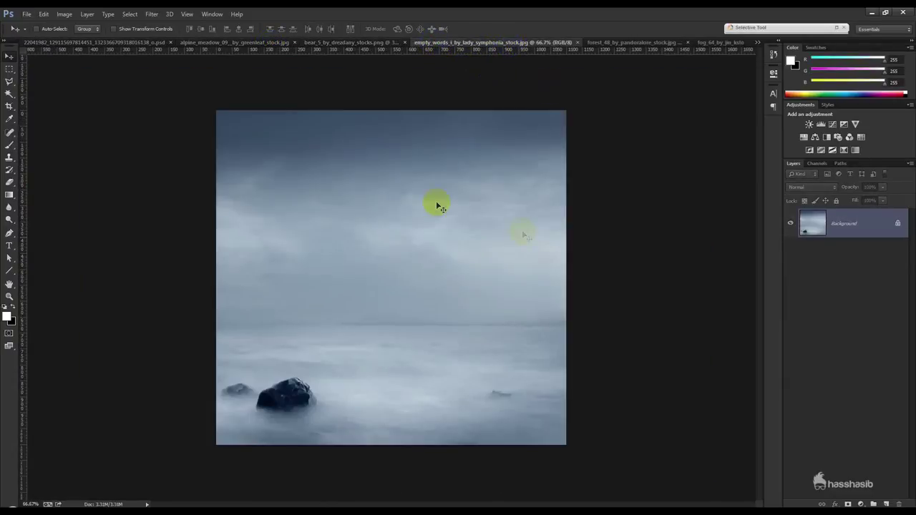
{"action": "left_click", "coordinate": [660, 44]}
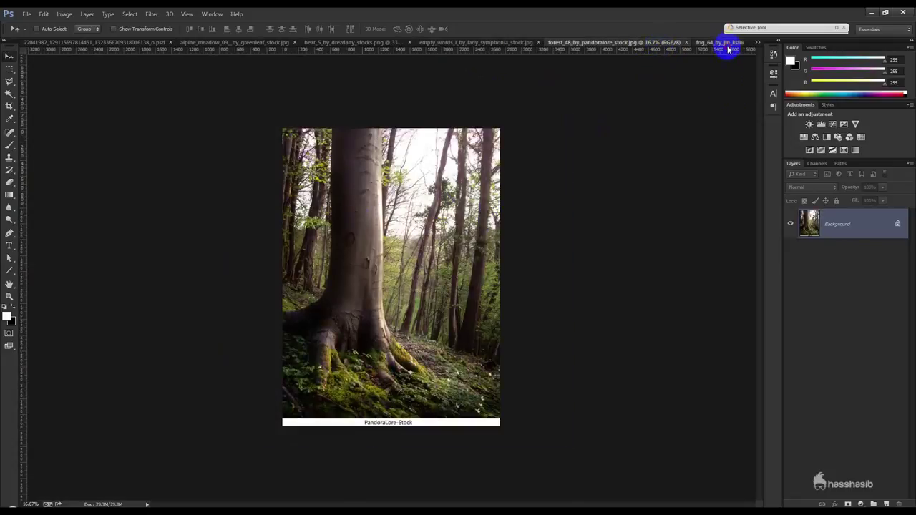
{"action": "left_click", "coordinate": [728, 46]}
{"action": "left_click", "coordinate": [26, 14]}
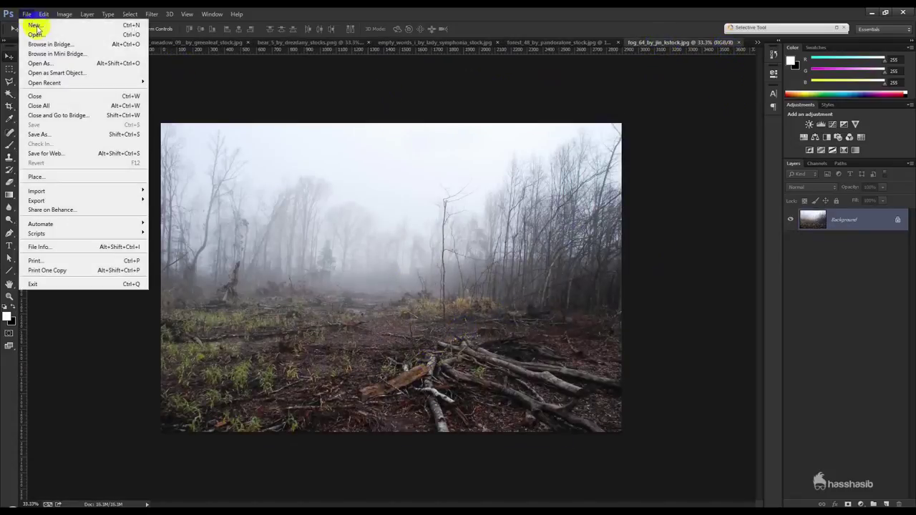
Create a new 2048×1399 px document.
{"action": "left_click", "coordinate": [35, 26]}
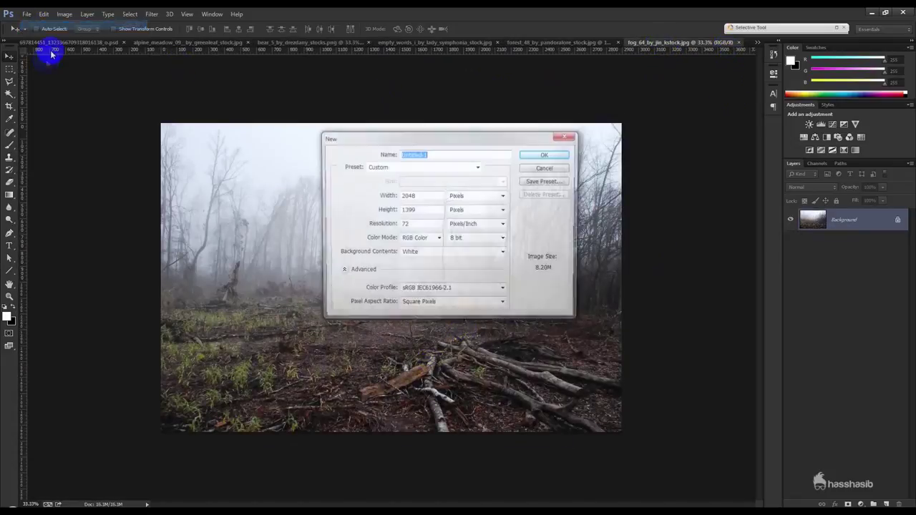
{"action": "double_click", "coordinate": [433, 193]}
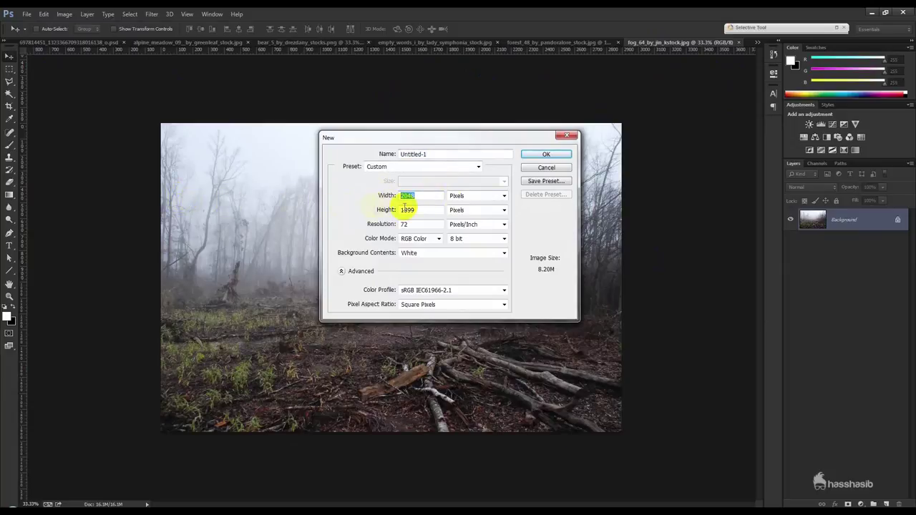
{"action": "left_click", "coordinate": [560, 156]}
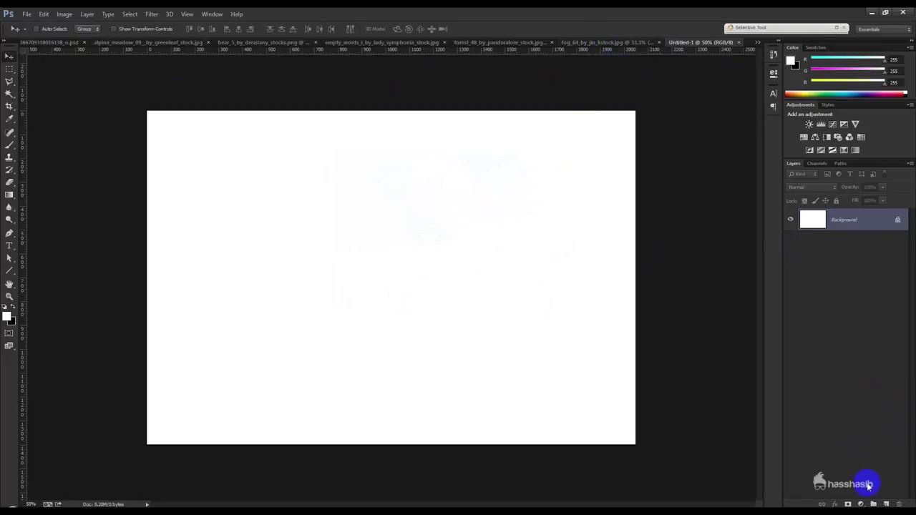
Add a Solid Color fill layer in dark grey #5b5b5b.
{"action": "left_click", "coordinate": [872, 503]}
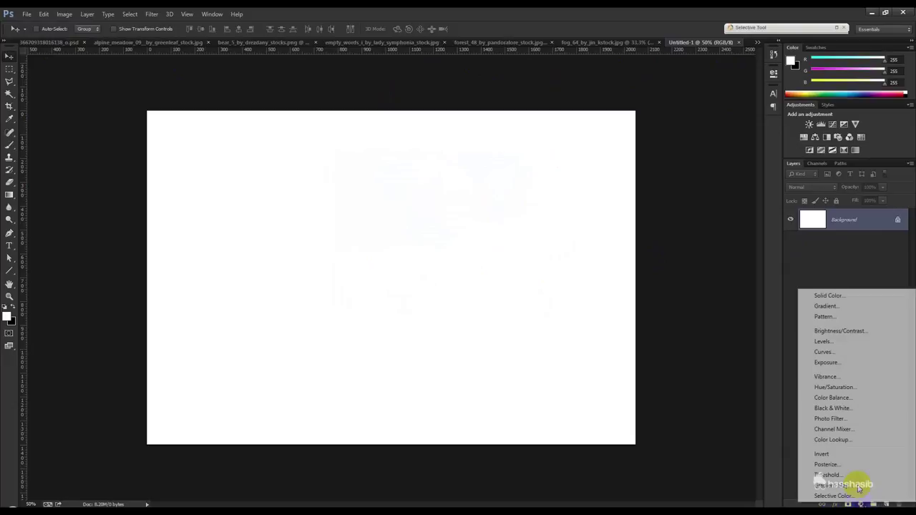
{"action": "left_click", "coordinate": [827, 296]}
{"action": "mouse_move", "coordinate": [586, 153]}
{"action": "left_mouse_down"}
{"action": "mouse_move", "coordinate": [526, 127]}
{"action": "mouse_move", "coordinate": [518, 133]}
{"action": "left_mouse_up"}
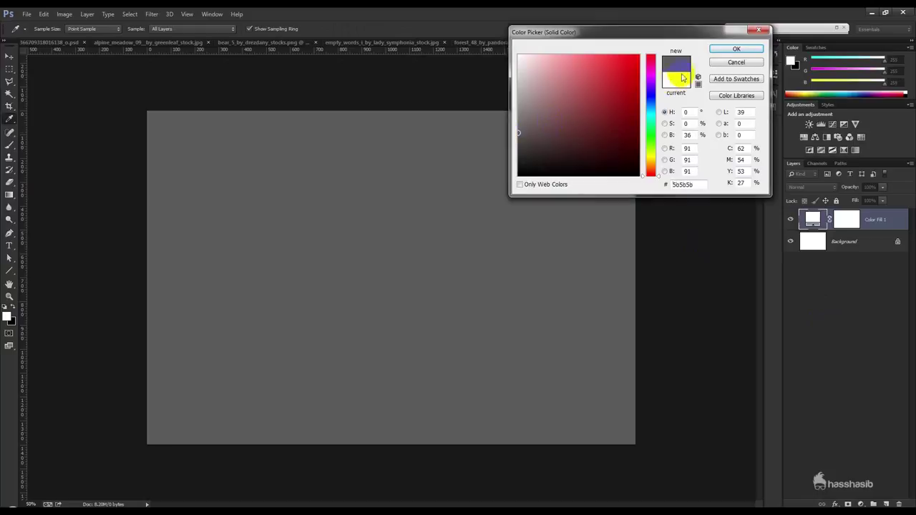
{"action": "left_click", "coordinate": [551, 371]}
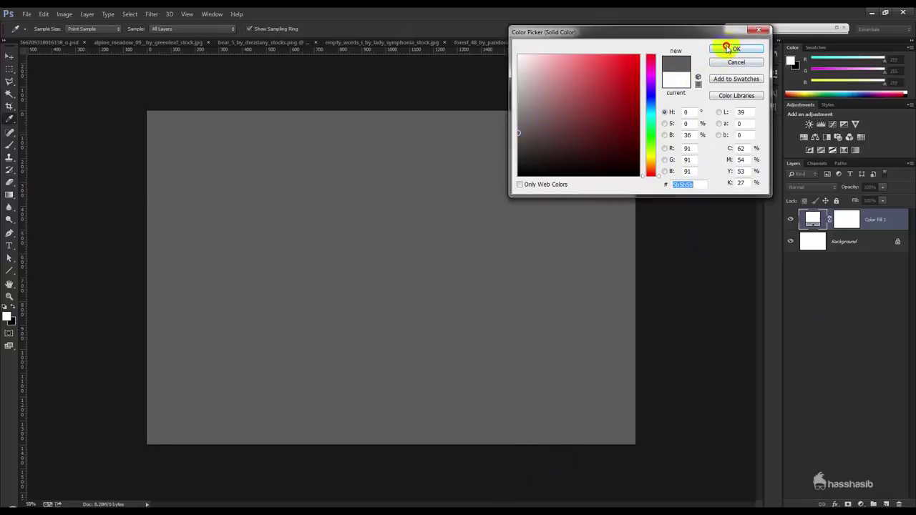
{"action": "left_click", "coordinate": [732, 48]}
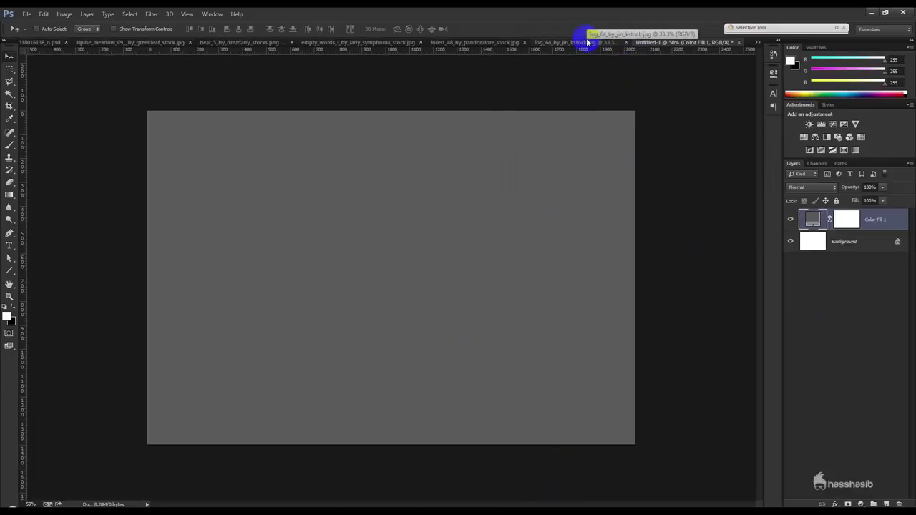
Copy the alpine meadow photo into Untitled-1 as a new layer.
{"action": "left_click", "coordinate": [109, 42]}
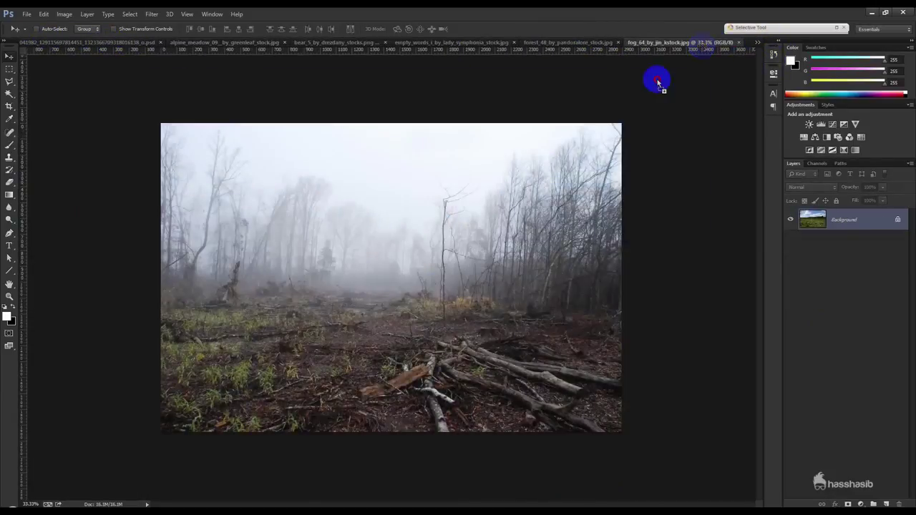
{"action": "left_click_drag", "start_coordinate": [748, 38], "coordinate": [474, 176]}
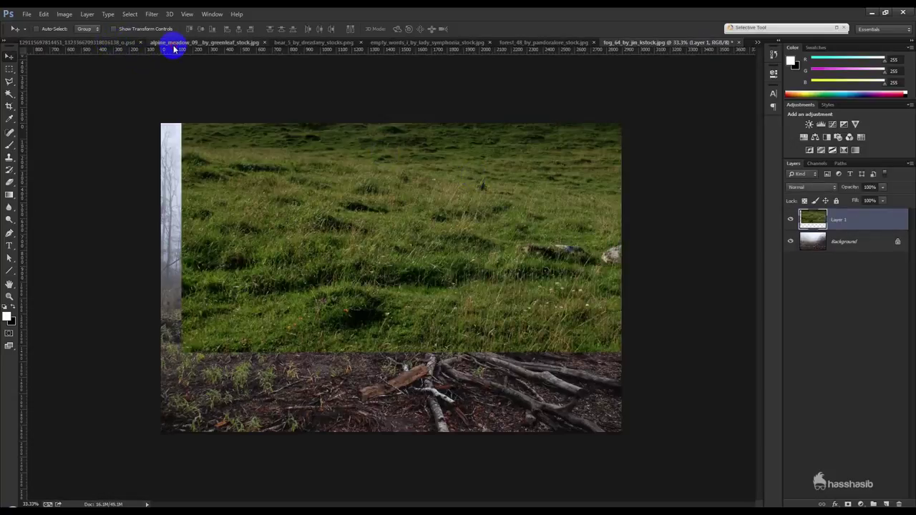
{"action": "left_click", "coordinate": [178, 42]}
{"action": "left_click", "coordinate": [340, 42]}
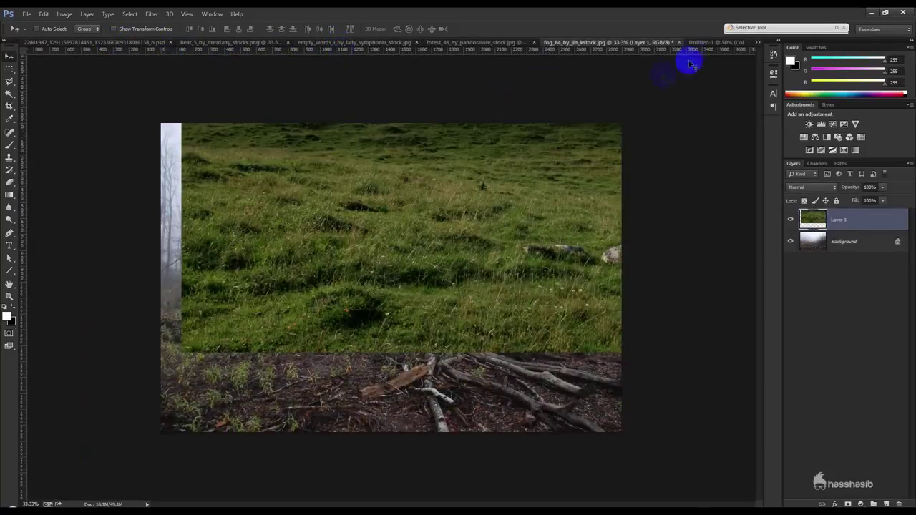
{"action": "mouse_move", "coordinate": [541, 162]}
{"action": "left_mouse_down"}
{"action": "mouse_move", "coordinate": [726, 43]}
{"action": "mouse_move", "coordinate": [566, 198]}
{"action": "left_mouse_up"}
{"action": "left_click_drag", "start_coordinate": [513, 269], "coordinate": [497, 367]}
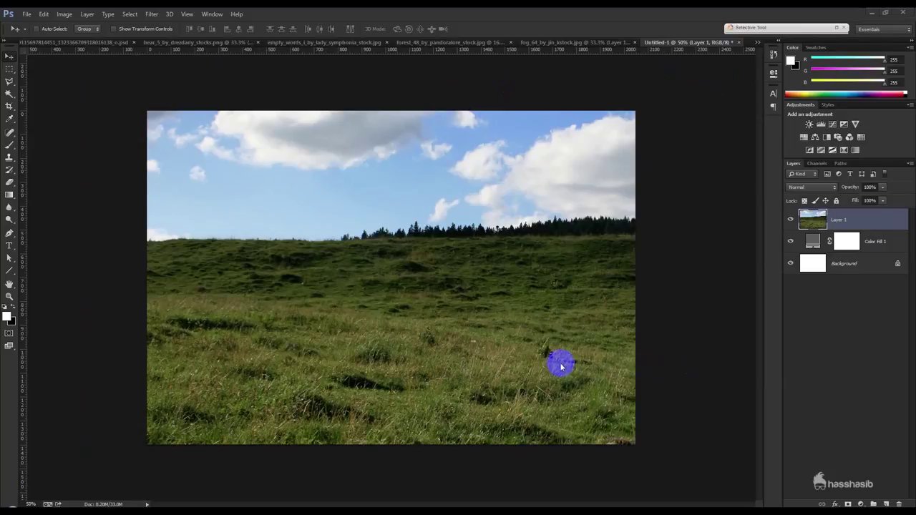
Scale the meadow to canvas width, squash it, tilt it about -2.7°, and add a mask.
{"action": "key", "text": "ctrl+t"}
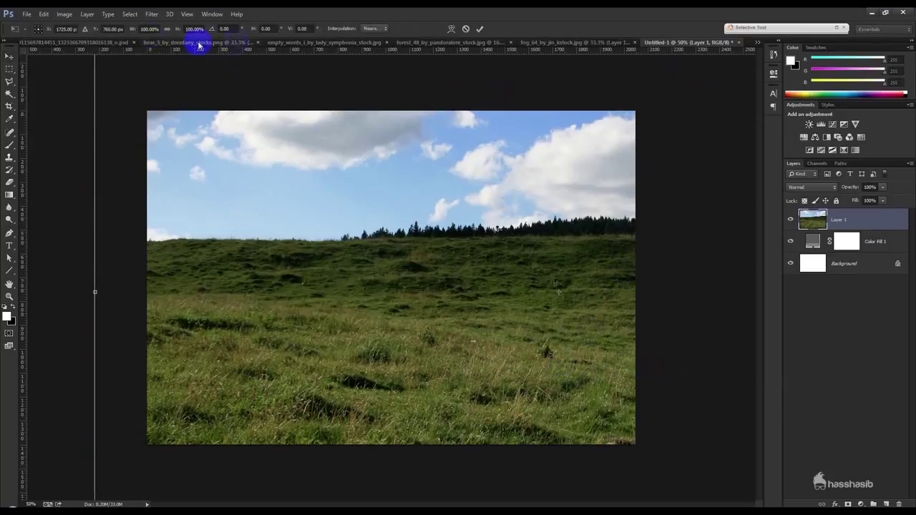
{"action": "left_click_drag", "start_coordinate": [134, 32], "coordinate": [116, 33]}
{"action": "mouse_move", "coordinate": [486, 260]}
{"action": "left_mouse_down"}
{"action": "mouse_move", "coordinate": [329, 309]}
{"action": "mouse_move", "coordinate": [322, 319]}
{"action": "left_mouse_up"}
{"action": "left_click_drag", "start_coordinate": [604, 184], "coordinate": [655, 176]}
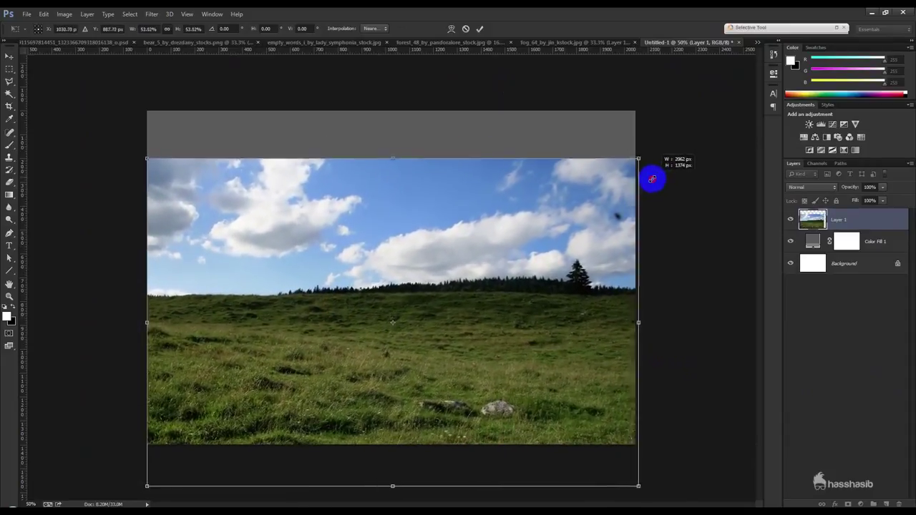
{"action": "left_click_drag", "start_coordinate": [405, 158], "coordinate": [404, 198]}
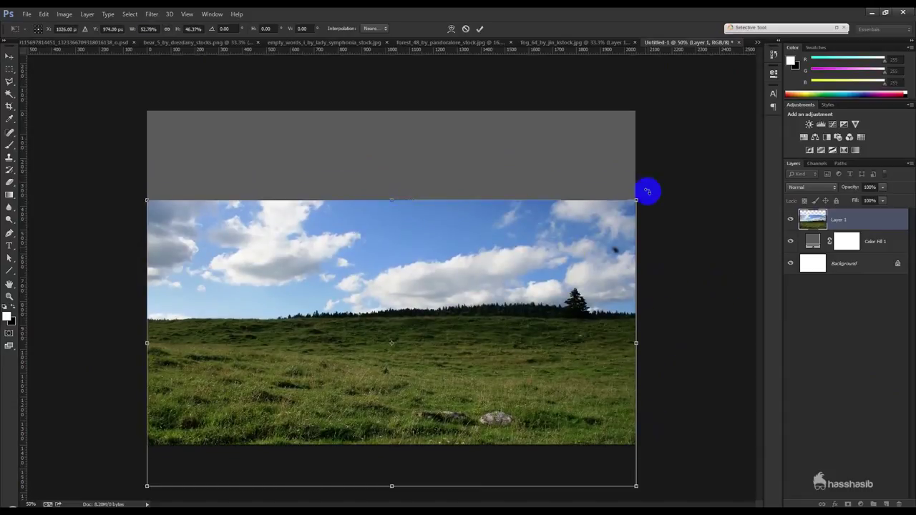
{"action": "mouse_move", "coordinate": [646, 201]}
{"action": "left_mouse_down"}
{"action": "mouse_move", "coordinate": [695, 225]}
{"action": "mouse_move", "coordinate": [695, 212]}
{"action": "left_mouse_up"}
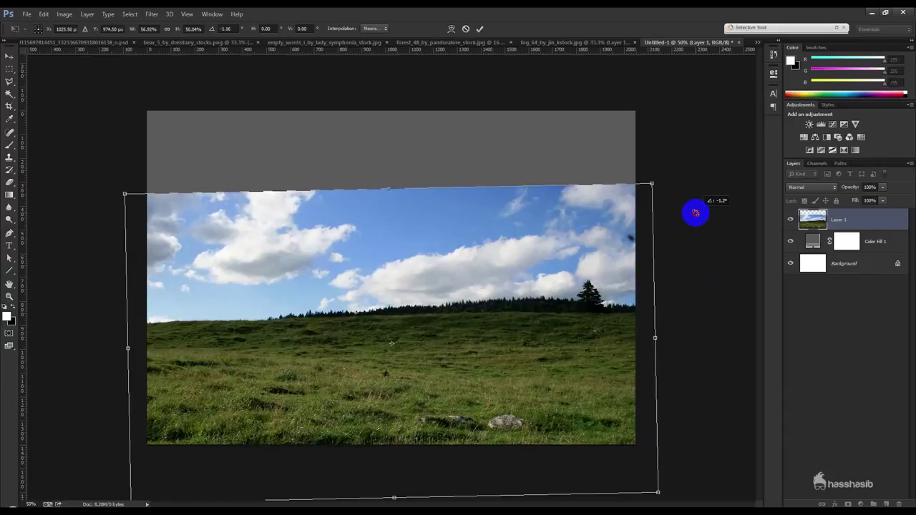
{"action": "left_click_drag", "start_coordinate": [695, 212], "coordinate": [695, 202]}
{"action": "left_click_drag", "start_coordinate": [625, 234], "coordinate": [622, 250]}
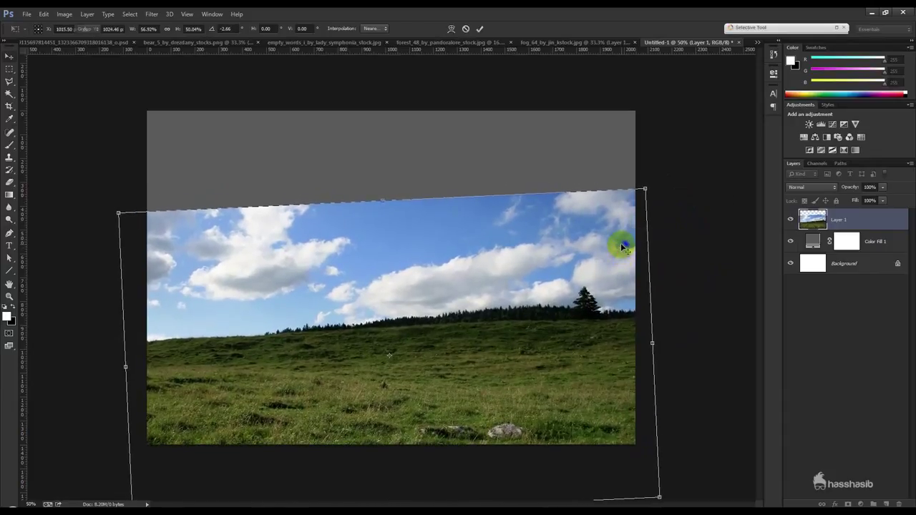
{"action": "key", "text": "Return"}
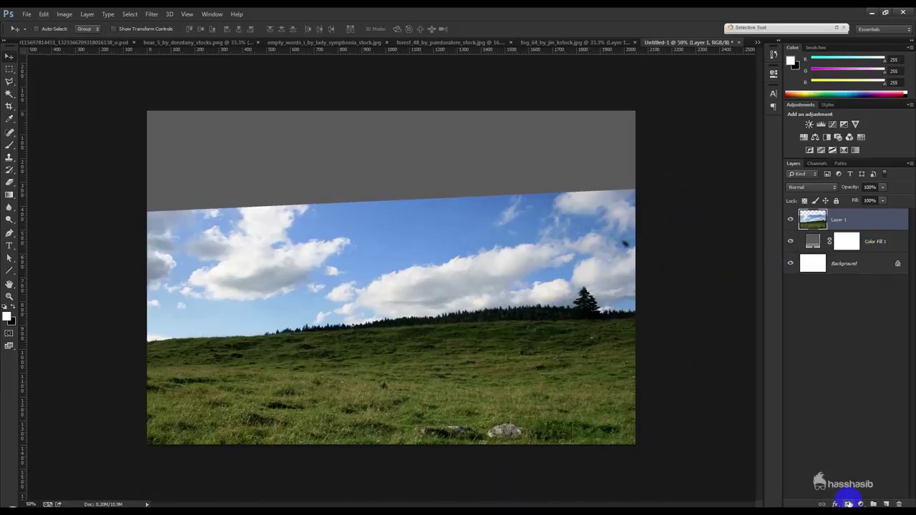
{"action": "left_click", "coordinate": [846, 504]}
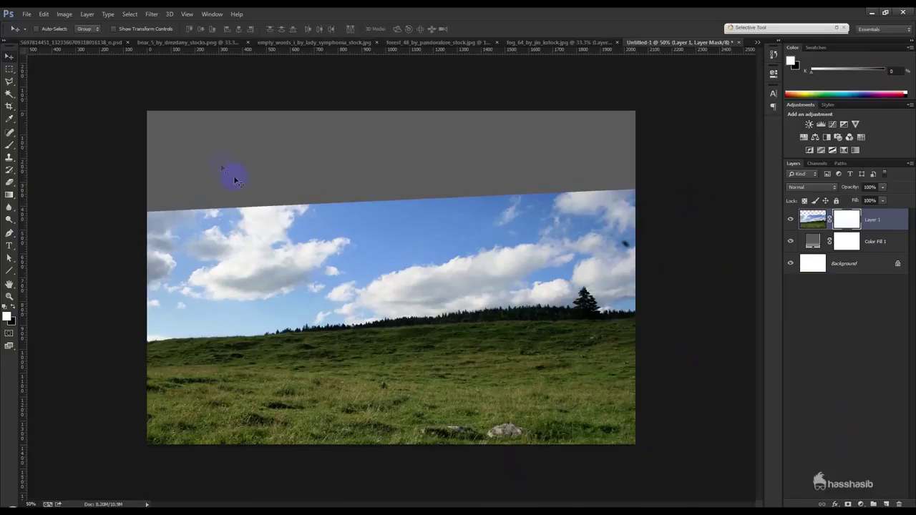
Fade the meadow's sky and hills into grey fog with mask gradients, then raise the grass.
{"action": "left_click", "coordinate": [10, 196]}
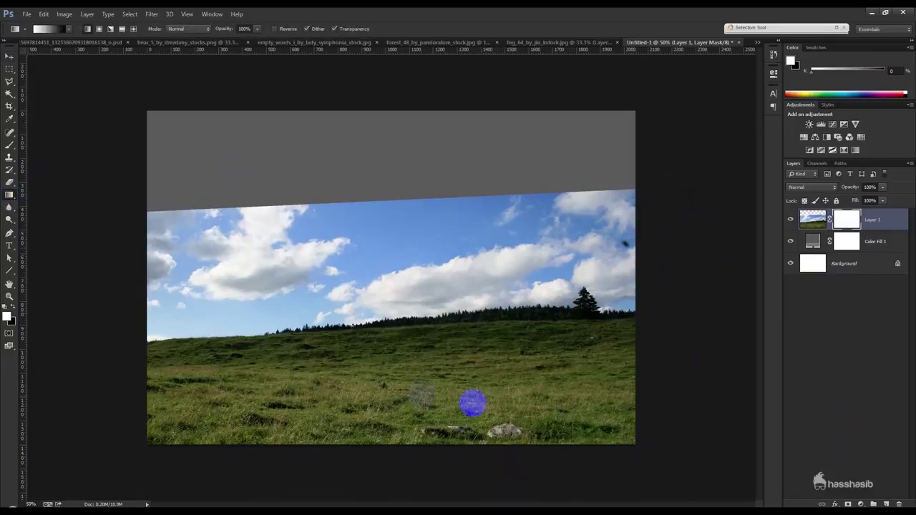
{"action": "left_click_drag", "start_coordinate": [445, 379], "coordinate": [444, 316]}
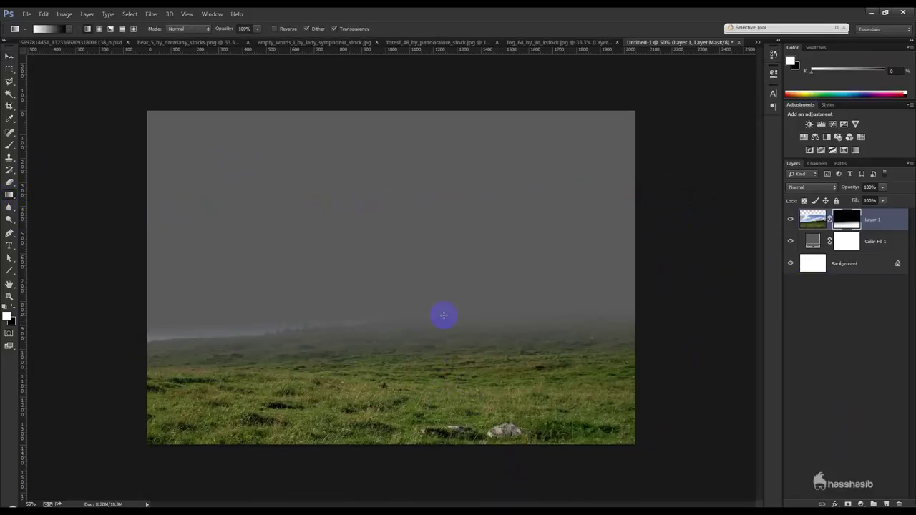
{"action": "mouse_move", "coordinate": [345, 408]}
{"action": "left_mouse_down"}
{"action": "mouse_move", "coordinate": [347, 325]}
{"action": "mouse_move", "coordinate": [336, 317]}
{"action": "left_mouse_up"}
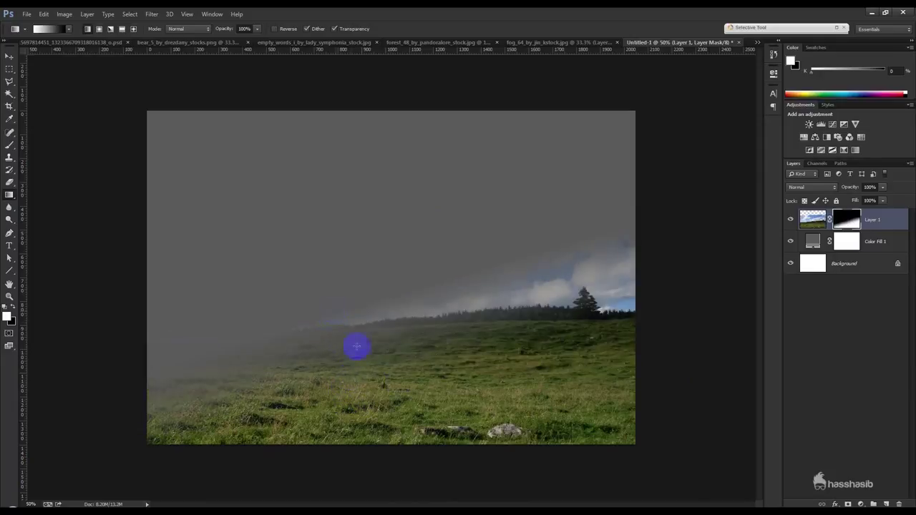
{"action": "mouse_move", "coordinate": [453, 425]}
{"action": "left_mouse_down"}
{"action": "mouse_move", "coordinate": [433, 326]}
{"action": "mouse_move", "coordinate": [436, 343]}
{"action": "left_mouse_up"}
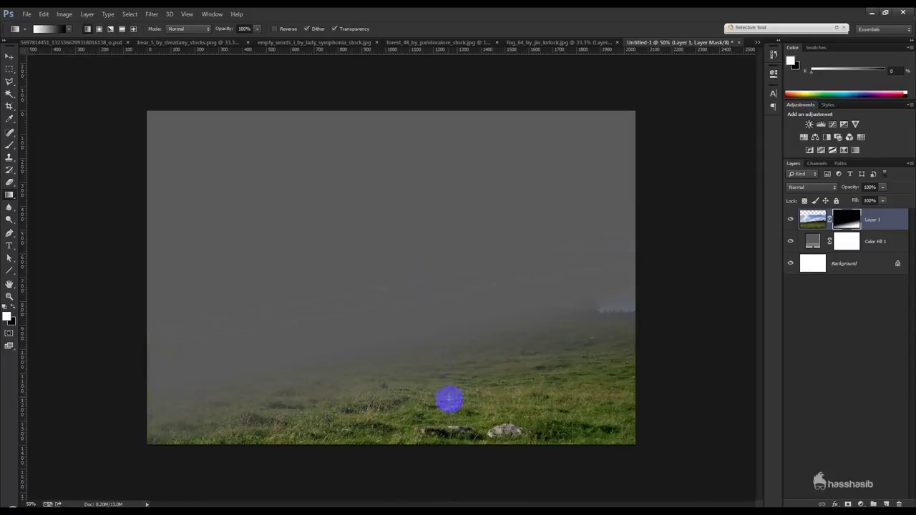
{"action": "left_click_drag", "start_coordinate": [421, 405], "coordinate": [417, 452]}
{"action": "left_click_drag", "start_coordinate": [415, 323], "coordinate": [415, 445]}
{"action": "mouse_move", "coordinate": [395, 265]}
{"action": "left_mouse_down"}
{"action": "mouse_move", "coordinate": [395, 384]}
{"action": "mouse_move", "coordinate": [388, 265]}
{"action": "left_mouse_up"}
{"action": "left_click_drag", "start_coordinate": [409, 327], "coordinate": [407, 405]}
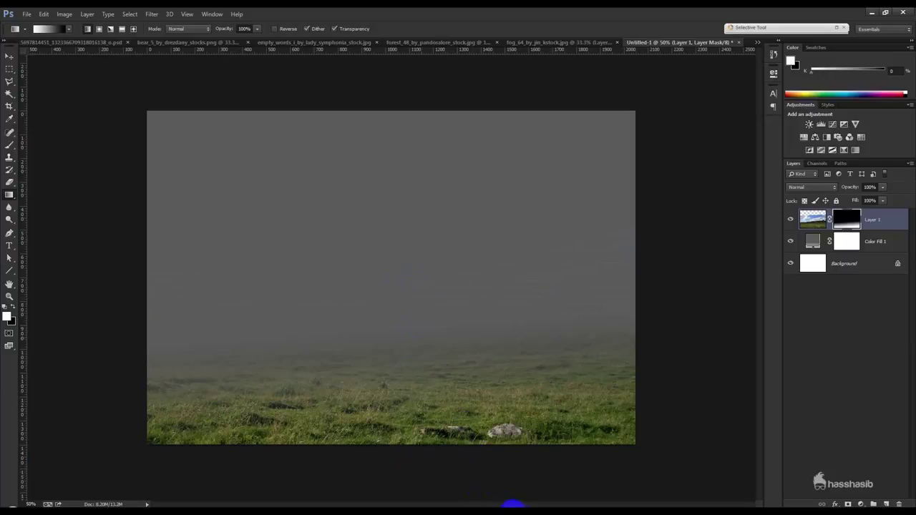
{"action": "key", "text": "v"}
{"action": "mouse_move", "coordinate": [447, 381]}
{"action": "left_mouse_down"}
{"action": "mouse_move", "coordinate": [454, 311]}
{"action": "mouse_move", "coordinate": [456, 336]}
{"action": "left_mouse_up"}
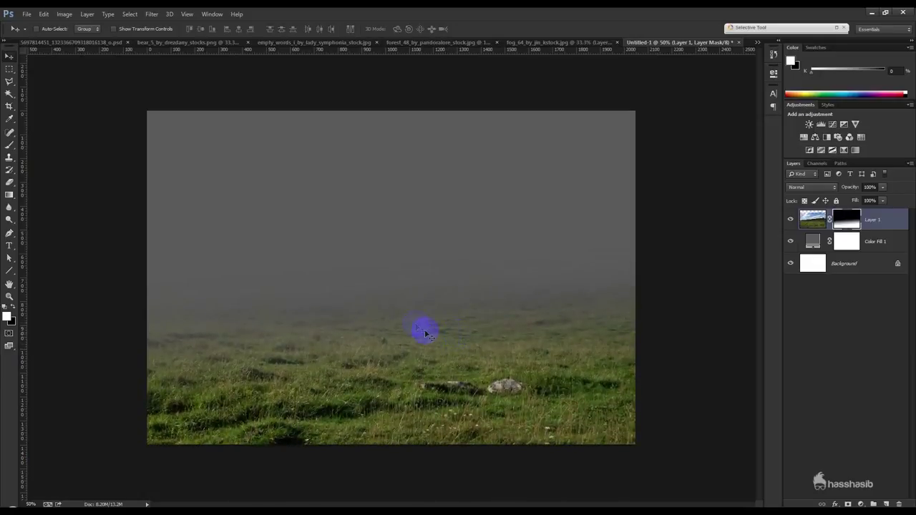
Drag the fog_64 forest photo into Untitled-1 as Layer 2 covering the canvas.
{"action": "left_click", "coordinate": [565, 43]}
{"action": "left_click", "coordinate": [895, 501]}
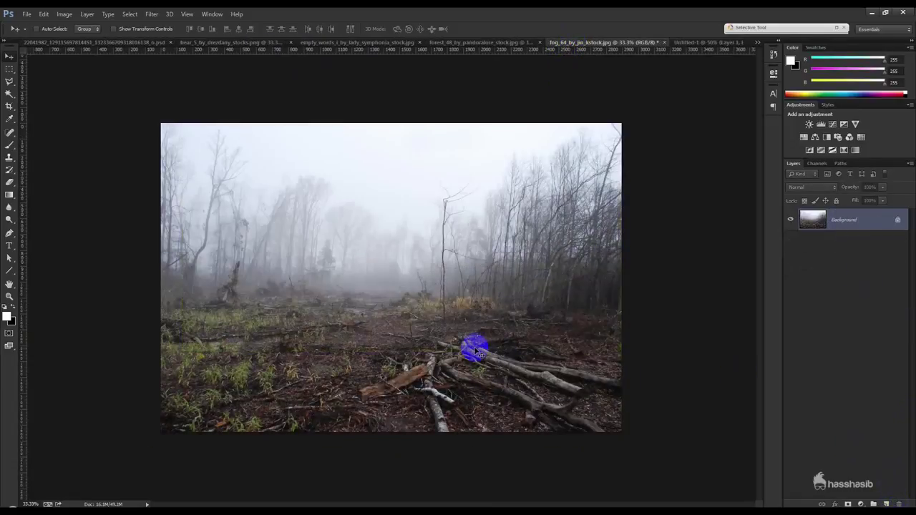
{"action": "left_click_drag", "start_coordinate": [701, 45], "coordinate": [532, 174]}
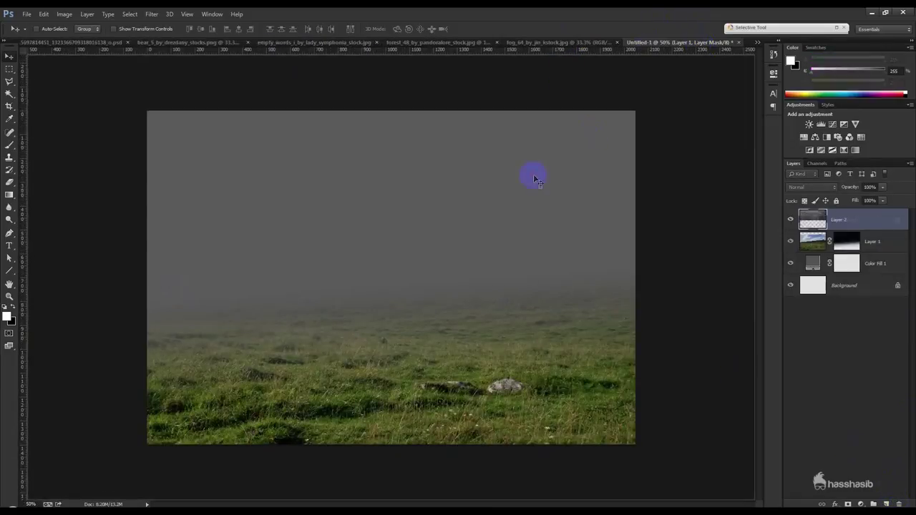
{"action": "mouse_move", "coordinate": [605, 219]}
{"action": "left_mouse_down"}
{"action": "mouse_move", "coordinate": [603, 392]}
{"action": "mouse_move", "coordinate": [618, 385]}
{"action": "left_mouse_up"}
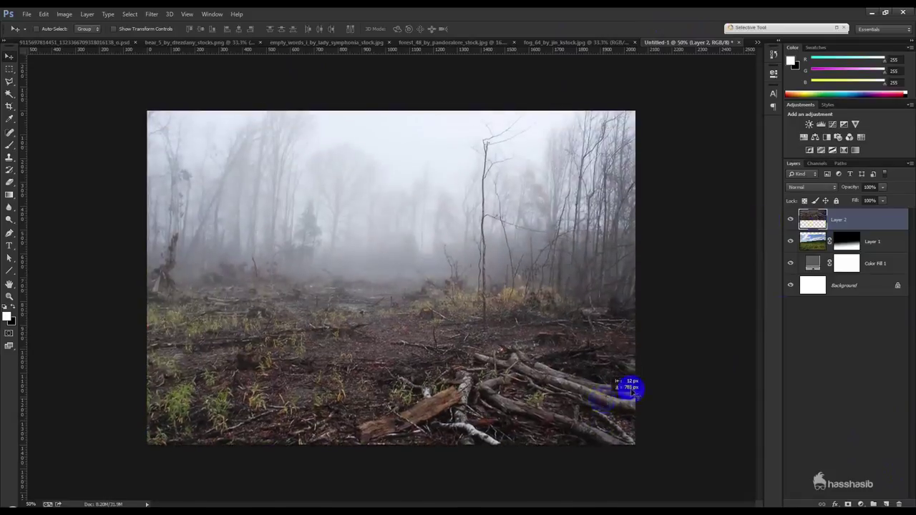
{"action": "left_click", "coordinate": [803, 187]}
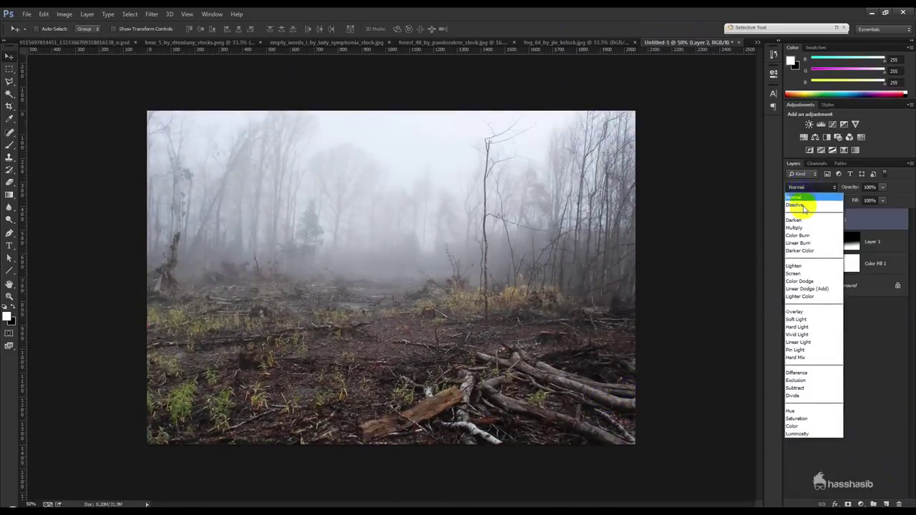
Set Layer 2 to Multiply and scale the forest to about 90%.
{"action": "left_click", "coordinate": [796, 228]}
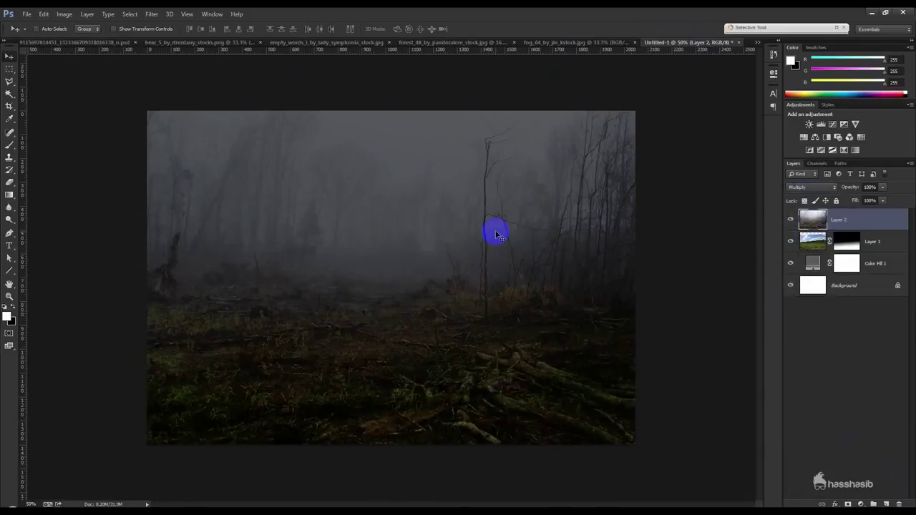
{"action": "key", "text": "ctrl+t"}
{"action": "left_click_drag", "start_coordinate": [62, 489], "coordinate": [178, 410]}
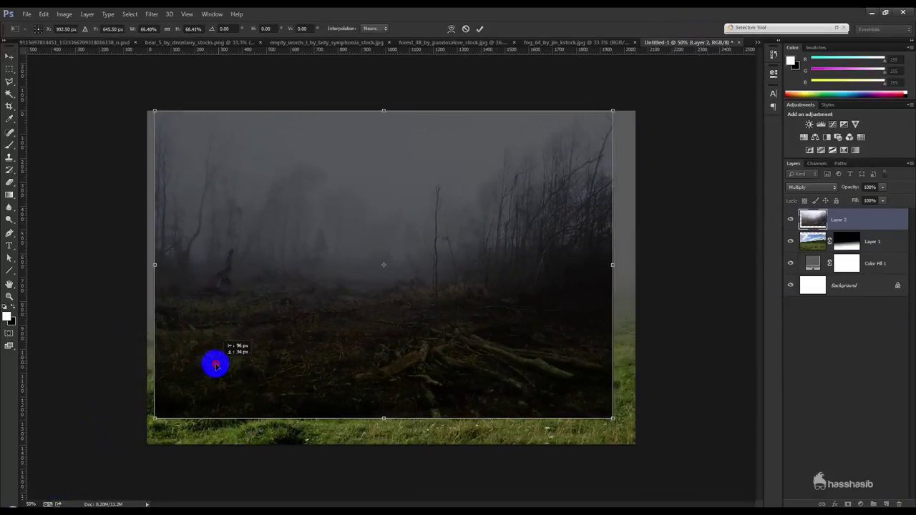
{"action": "left_click_drag", "start_coordinate": [236, 359], "coordinate": [205, 364]}
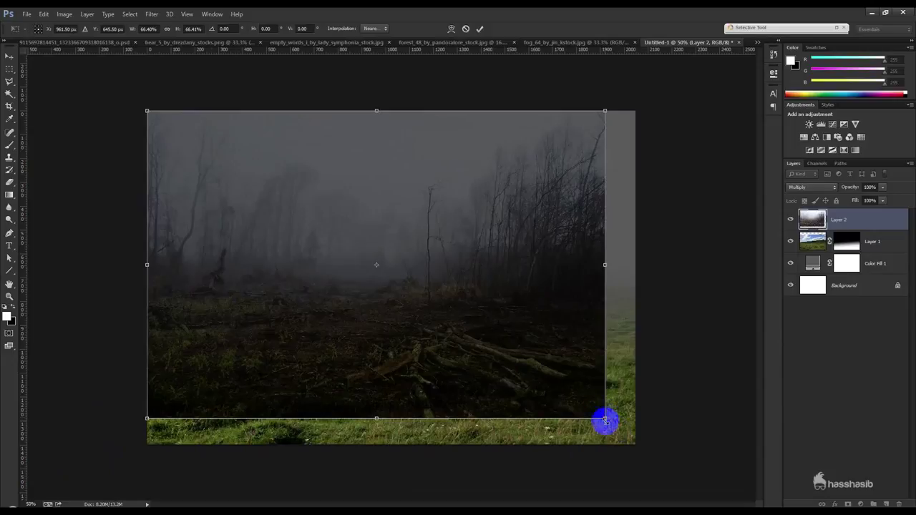
{"action": "left_click_drag", "start_coordinate": [604, 420], "coordinate": [637, 441]}
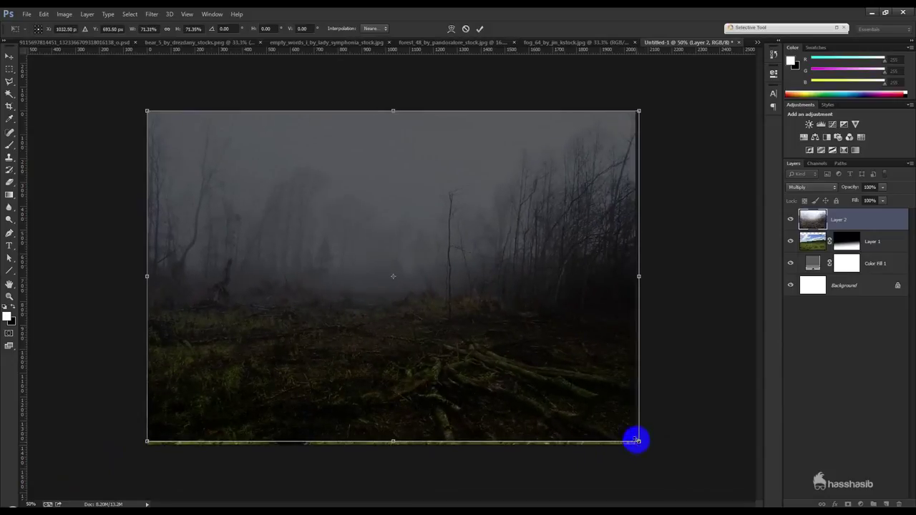
{"action": "left_click_drag", "start_coordinate": [640, 441], "coordinate": [739, 499]}
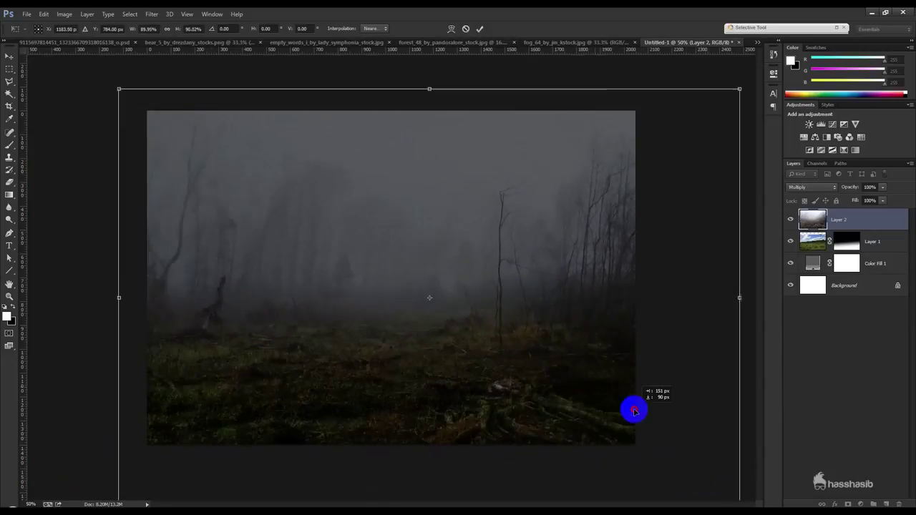
{"action": "key", "text": "Return"}
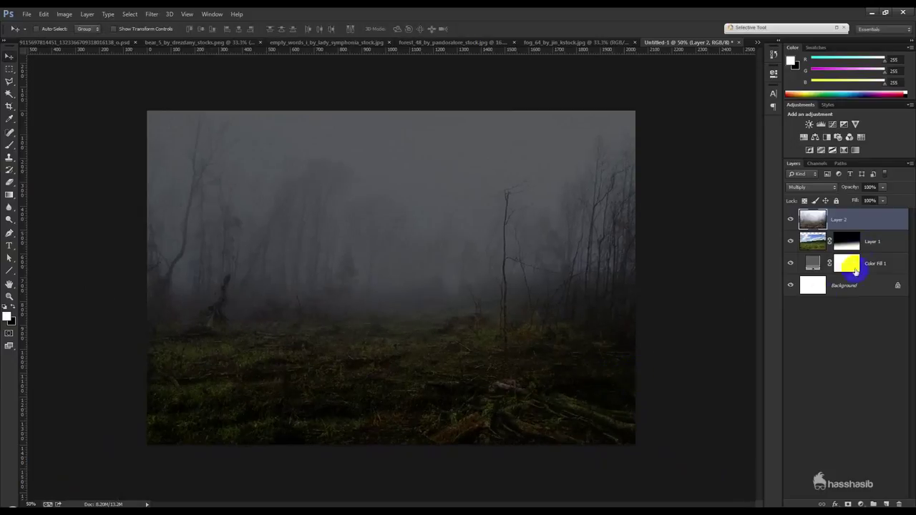
Move the meadow layer above the forest and refit the forest at about 79%.
{"action": "left_click_drag", "start_coordinate": [852, 246], "coordinate": [848, 213]}
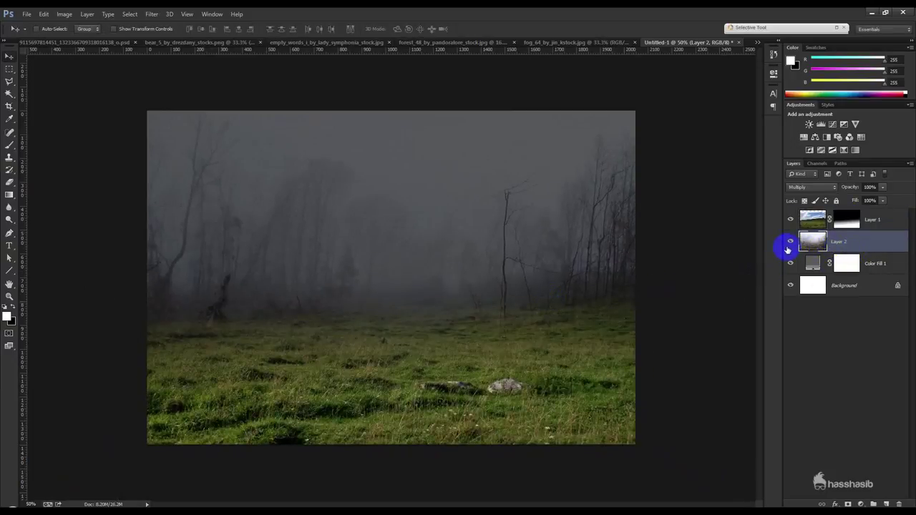
{"action": "key", "text": "ctrl+t"}
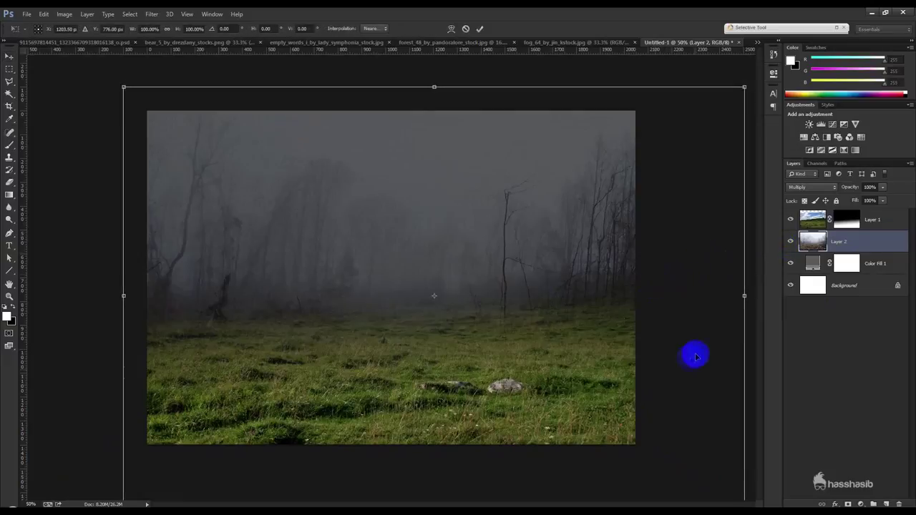
{"action": "left_click_drag", "start_coordinate": [744, 87], "coordinate": [720, 102]}
{"action": "left_click_drag", "start_coordinate": [620, 173], "coordinate": [608, 181]}
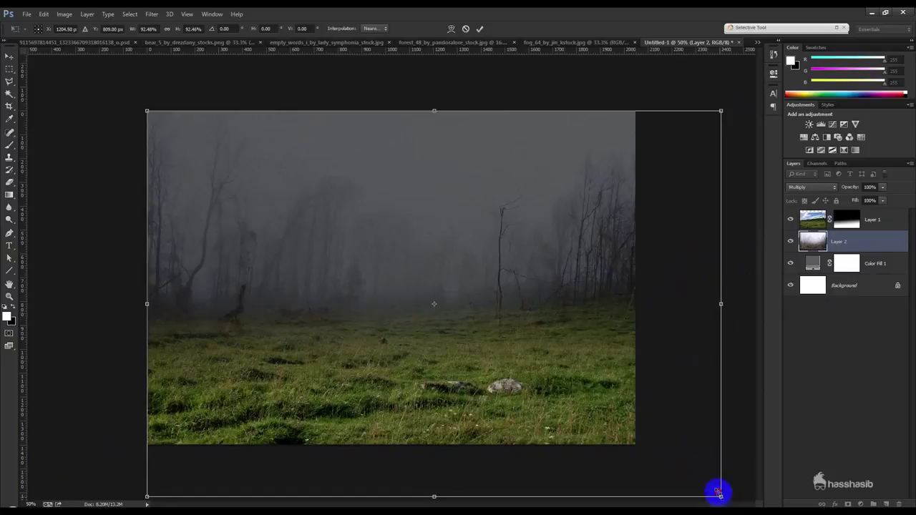
{"action": "left_click_drag", "start_coordinate": [719, 493], "coordinate": [651, 416]}
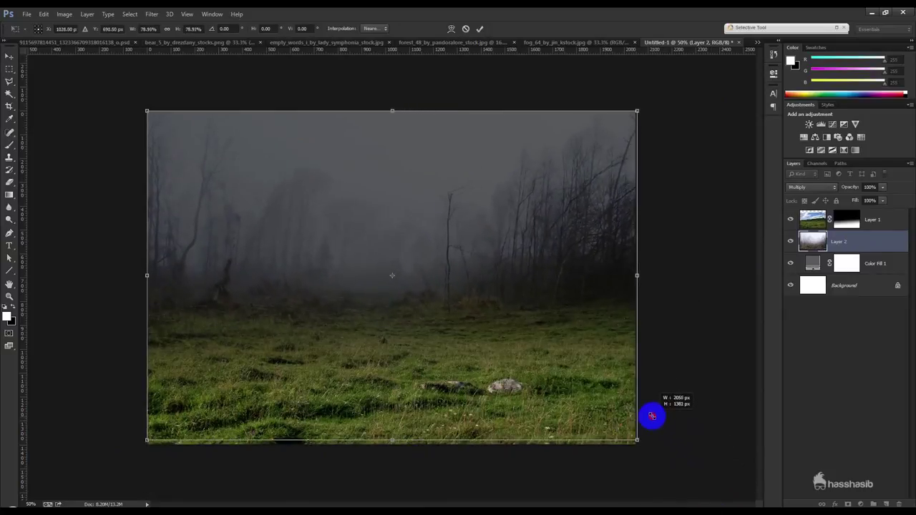
{"action": "left_click_drag", "start_coordinate": [568, 441], "coordinate": [562, 422]}
{"action": "key", "text": "Return"}
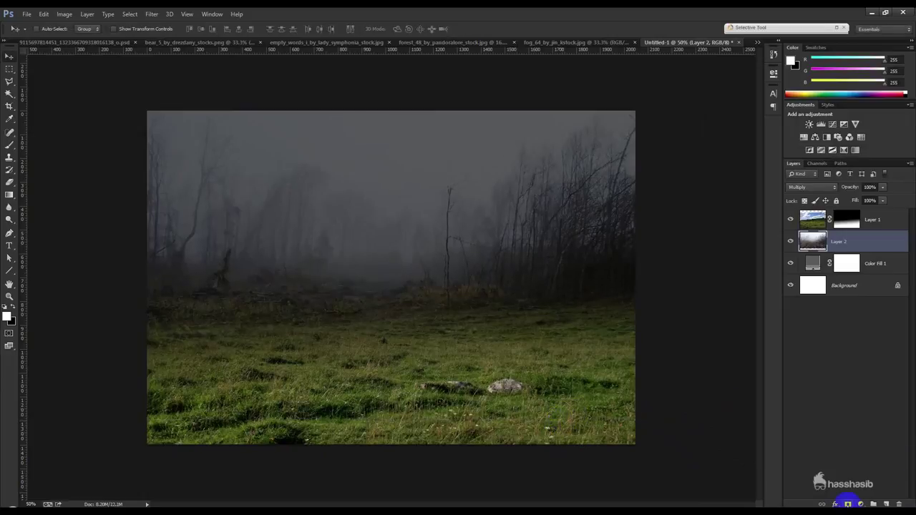
Mask Layer 2 with gradients so the forest fades into fog toward the field.
{"action": "left_click", "coordinate": [847, 504]}
{"action": "left_click", "coordinate": [9, 195]}
{"action": "mouse_move", "coordinate": [439, 344]}
{"action": "left_mouse_down"}
{"action": "mouse_move", "coordinate": [435, 233]}
{"action": "mouse_move", "coordinate": [426, 310]}
{"action": "left_mouse_up"}
{"action": "left_click_drag", "start_coordinate": [422, 207], "coordinate": [422, 242]}
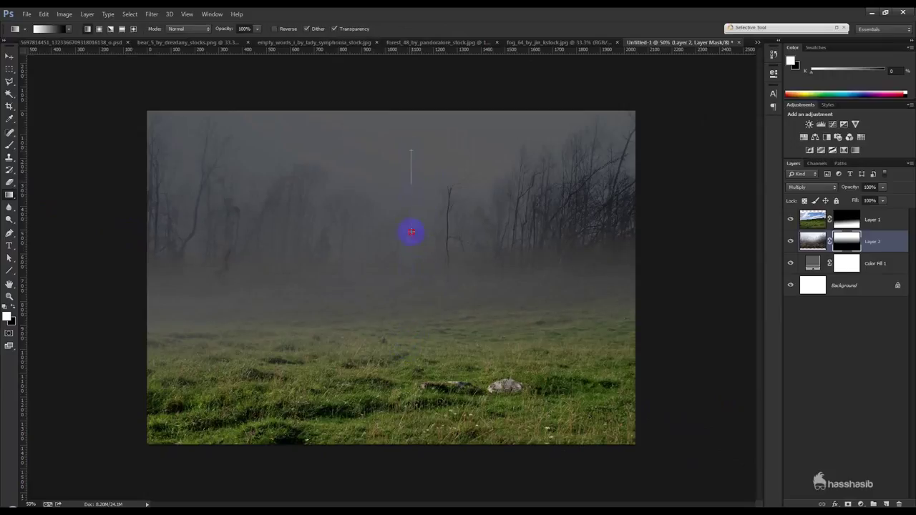
{"action": "left_click_drag", "start_coordinate": [411, 191], "coordinate": [411, 263]}
{"action": "left_click_drag", "start_coordinate": [416, 331], "coordinate": [416, 339]}
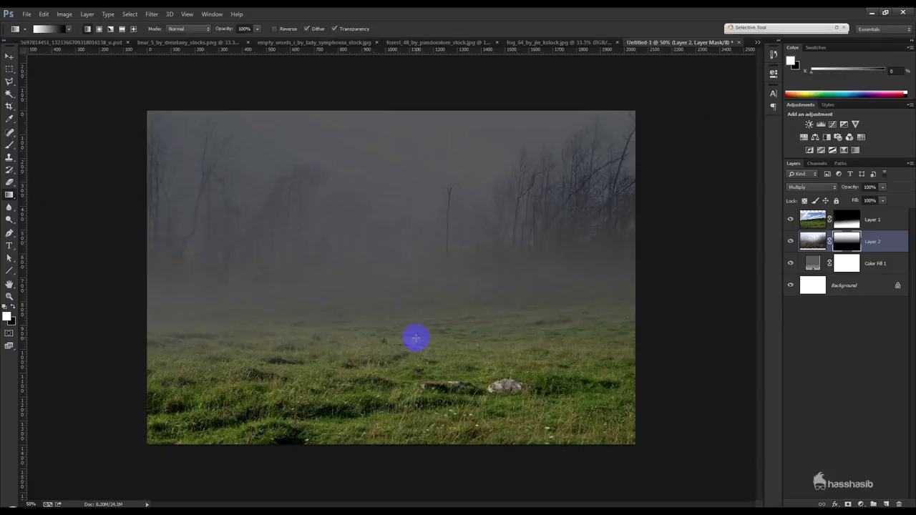
{"action": "left_click_drag", "start_coordinate": [426, 286], "coordinate": [425, 287]}
{"action": "left_click_drag", "start_coordinate": [422, 133], "coordinate": [417, 314]}
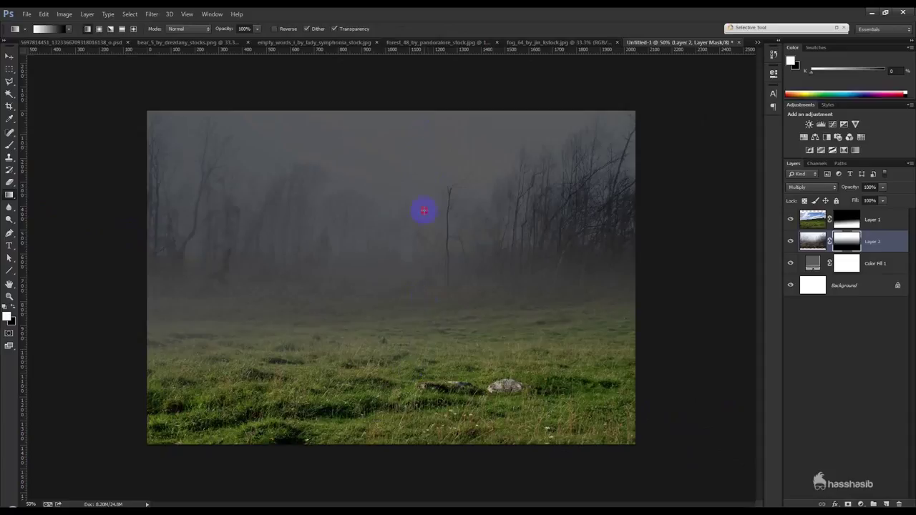
Stretch the forest layer up to the top edge of the canvas.
{"action": "key", "text": "ctrl+t"}
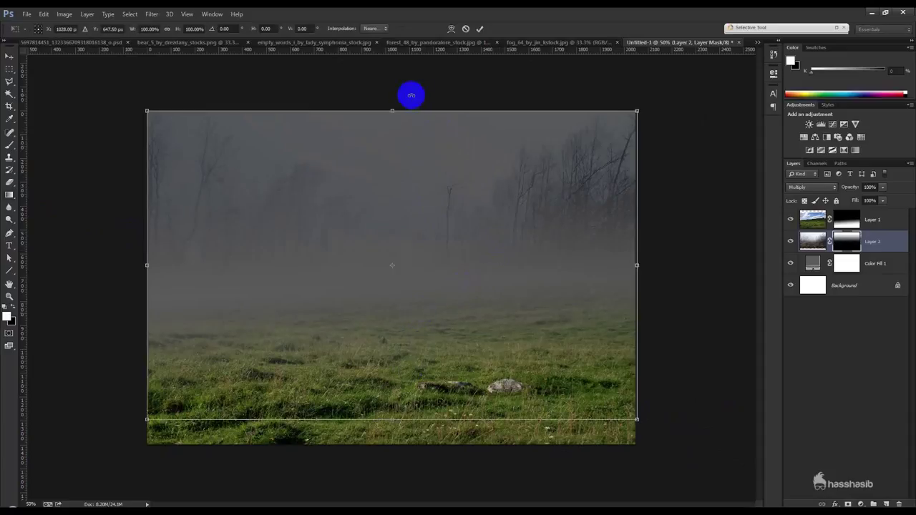
{"action": "mouse_move", "coordinate": [390, 112]}
{"action": "left_mouse_down"}
{"action": "mouse_move", "coordinate": [391, 141]}
{"action": "mouse_move", "coordinate": [395, 102]}
{"action": "left_mouse_up"}
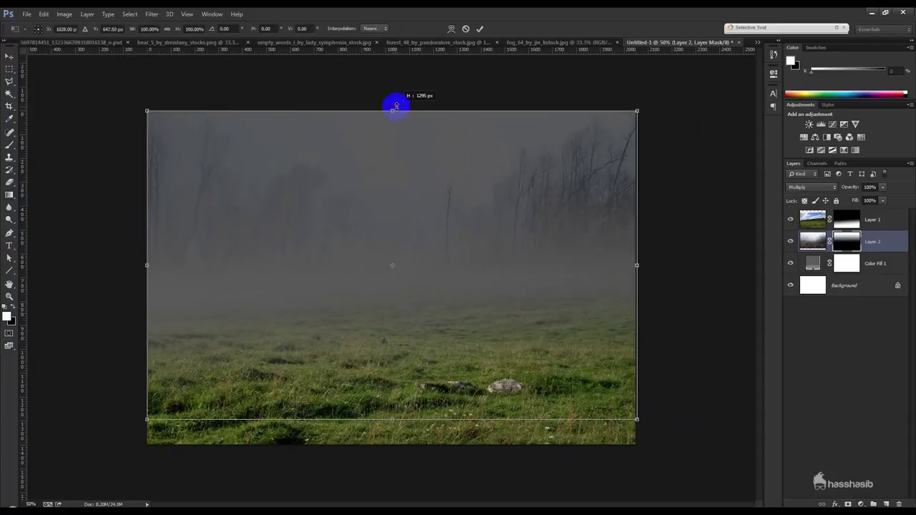
{"action": "left_click", "coordinate": [480, 29]}
{"action": "left_click", "coordinate": [10, 56]}
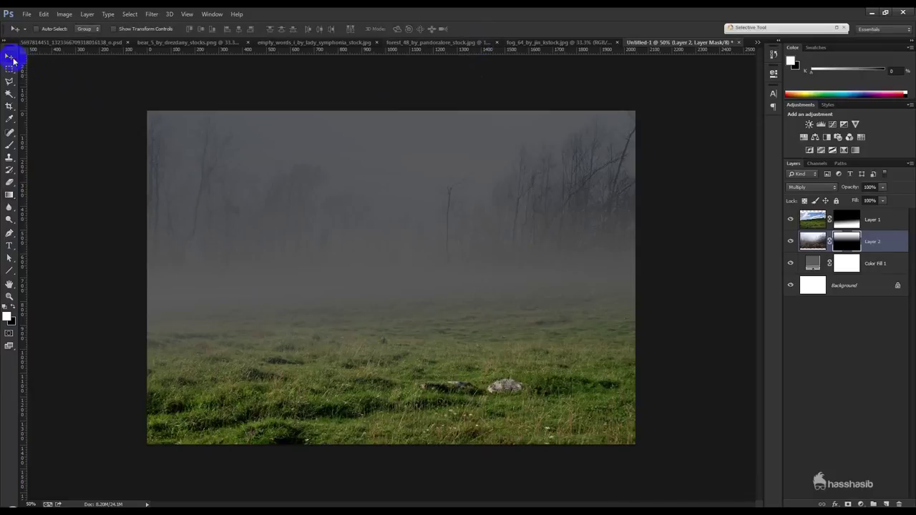
Copy the misty sky from the sea photo into the composite as Layer 3.
{"action": "left_click", "coordinate": [358, 43]}
{"action": "left_click_drag", "start_coordinate": [365, 215], "coordinate": [368, 221]}
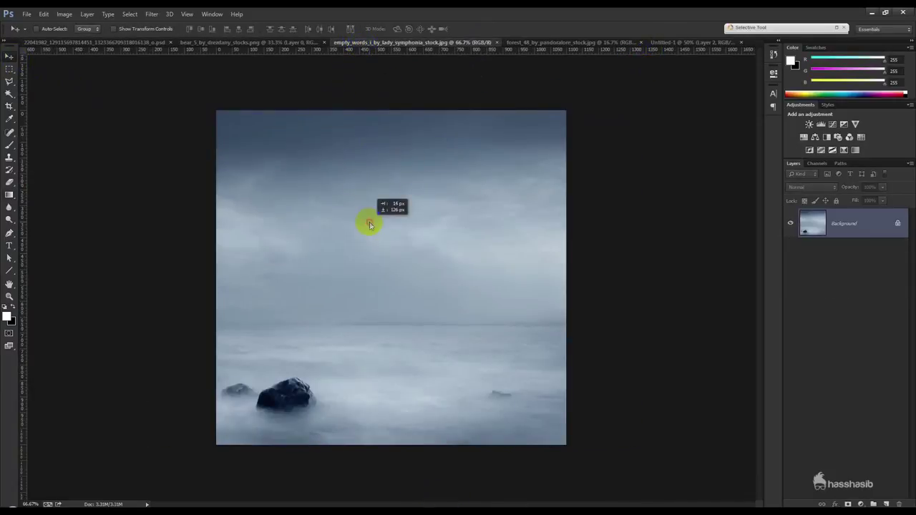
{"action": "left_click", "coordinate": [448, 198]}
{"action": "left_click", "coordinate": [10, 68]}
{"action": "left_click_drag", "start_coordinate": [94, 70], "coordinate": [630, 320]}
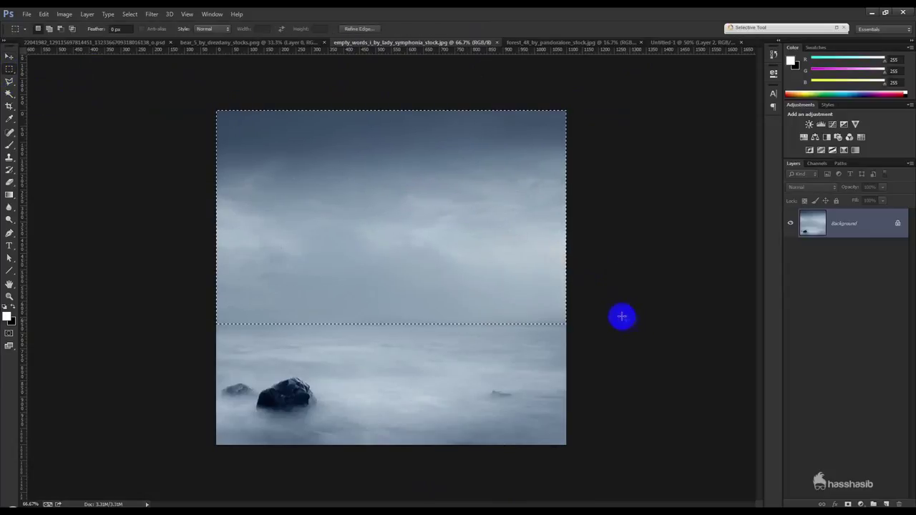
{"action": "key", "text": "ctrl+c"}
{"action": "left_click", "coordinate": [662, 42]}
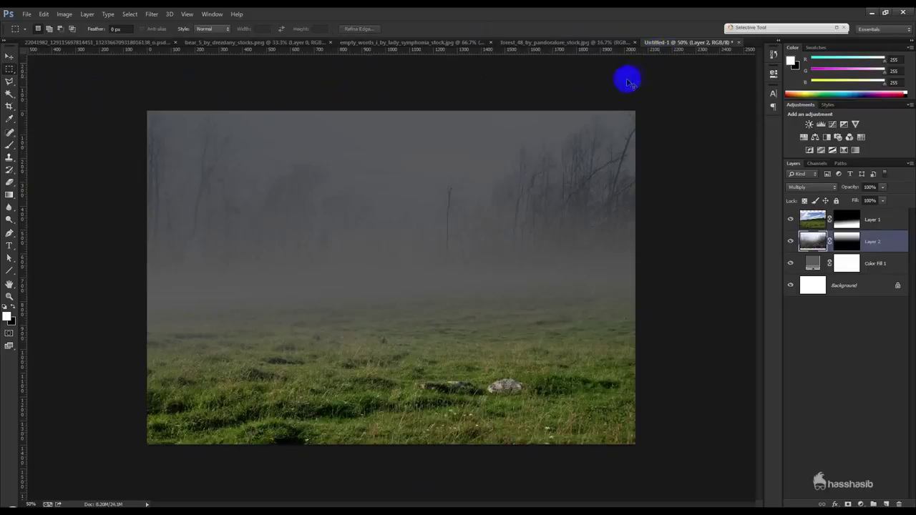
{"action": "key", "text": "ctrl+v"}
{"action": "left_click", "coordinate": [452, 41]}
{"action": "left_click", "coordinate": [491, 42]}
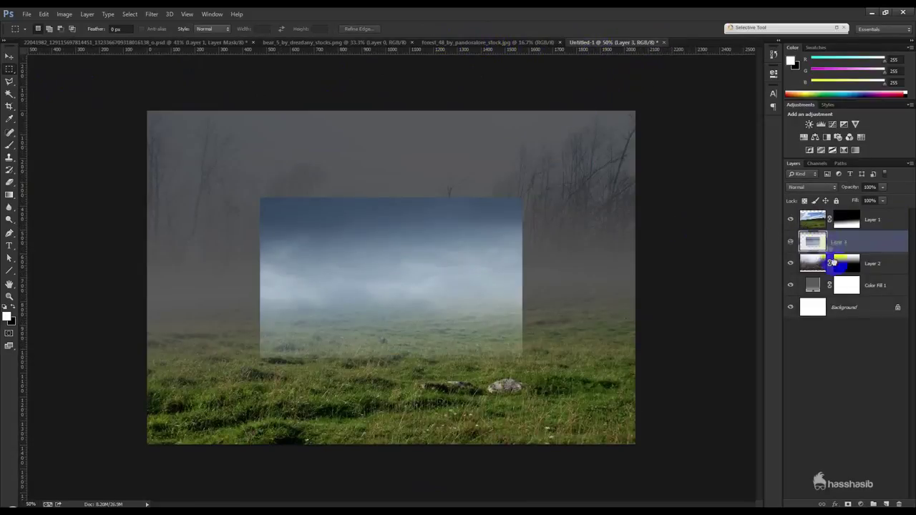
Place Layer 3 below the forest, stretch it across the upper canvas, and mask it.
{"action": "left_click_drag", "start_coordinate": [823, 242], "coordinate": [837, 273]}
{"action": "key", "text": "ctrl+t"}
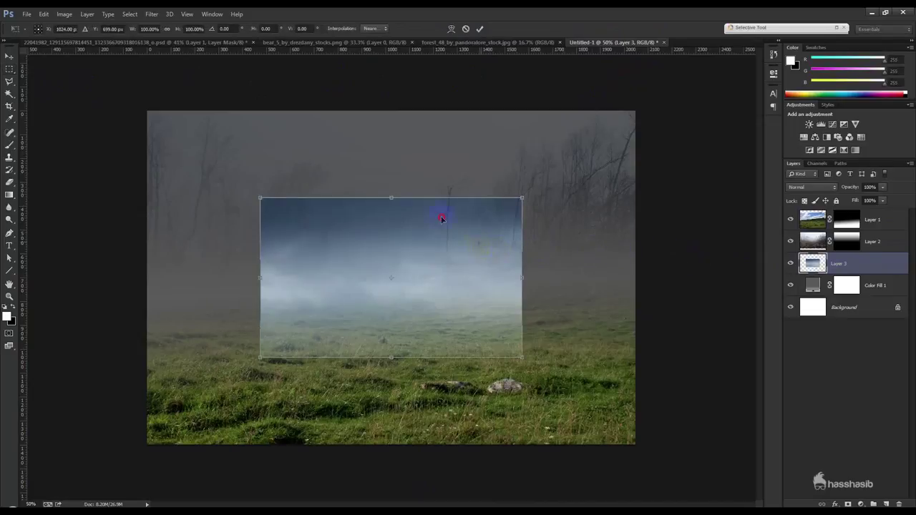
{"action": "left_click_drag", "start_coordinate": [442, 213], "coordinate": [366, 155]}
{"action": "mouse_move", "coordinate": [410, 274]}
{"action": "left_mouse_down"}
{"action": "mouse_move", "coordinate": [601, 322]}
{"action": "mouse_move", "coordinate": [639, 364]}
{"action": "left_mouse_up"}
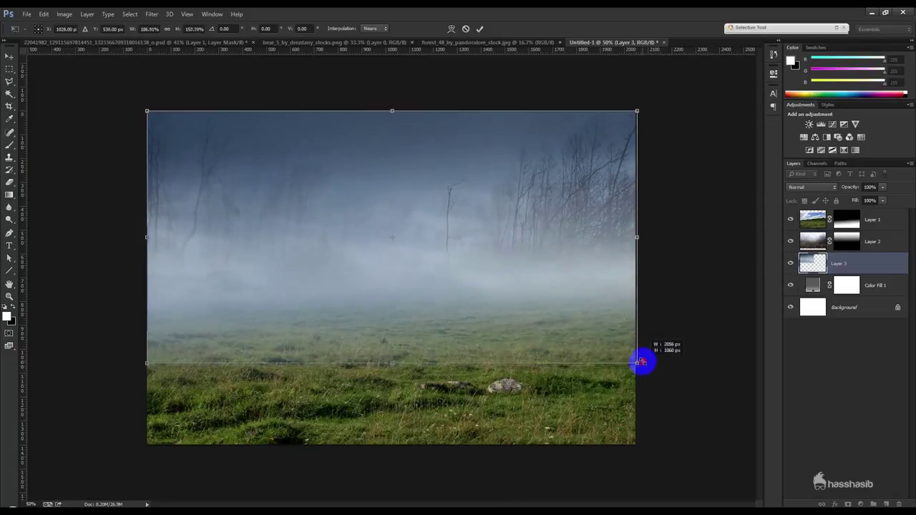
{"action": "left_click_drag", "start_coordinate": [639, 364], "coordinate": [637, 360]}
{"action": "key", "text": "Return"}
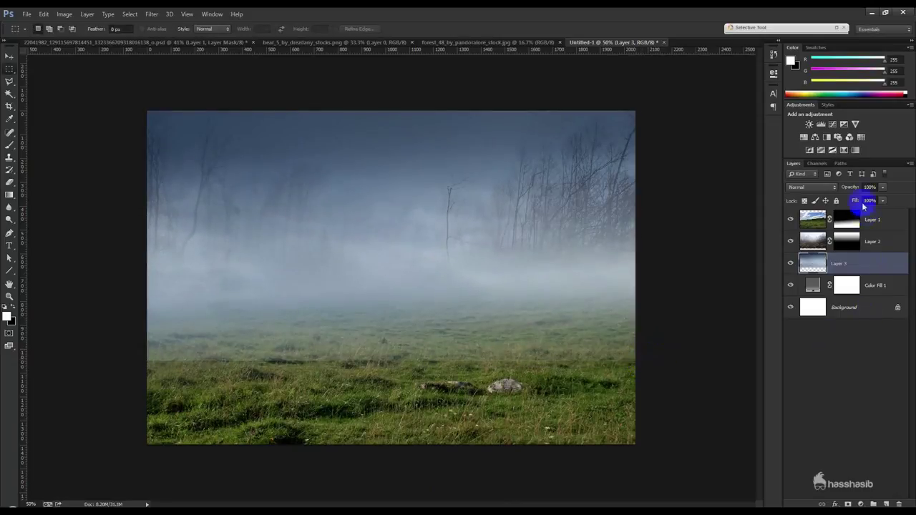
{"action": "left_click", "coordinate": [860, 504]}
Add a mask to Layer 3 and set up a large black brush at 100% opacity.
{"action": "left_click", "coordinate": [848, 504]}
{"action": "left_click", "coordinate": [13, 147]}
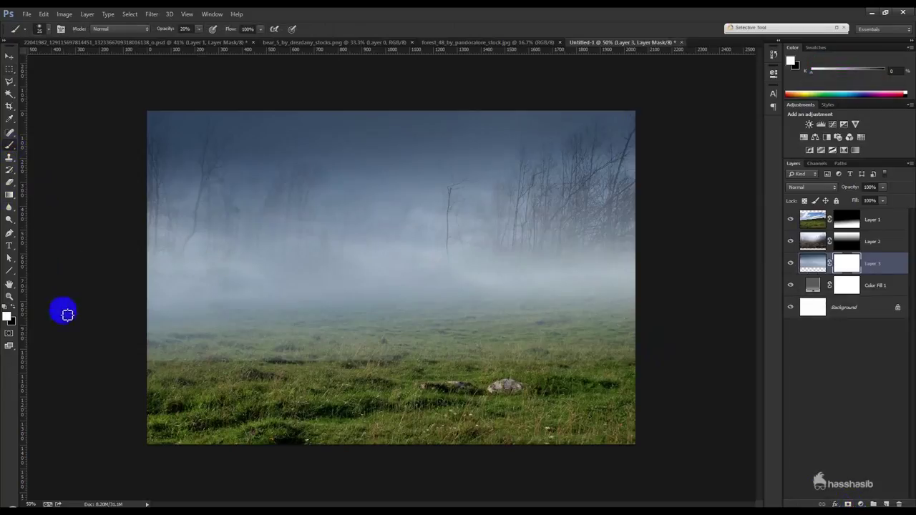
{"action": "right_click", "coordinate": [282, 276]}
{"action": "left_click_drag", "start_coordinate": [364, 301], "coordinate": [372, 307]}
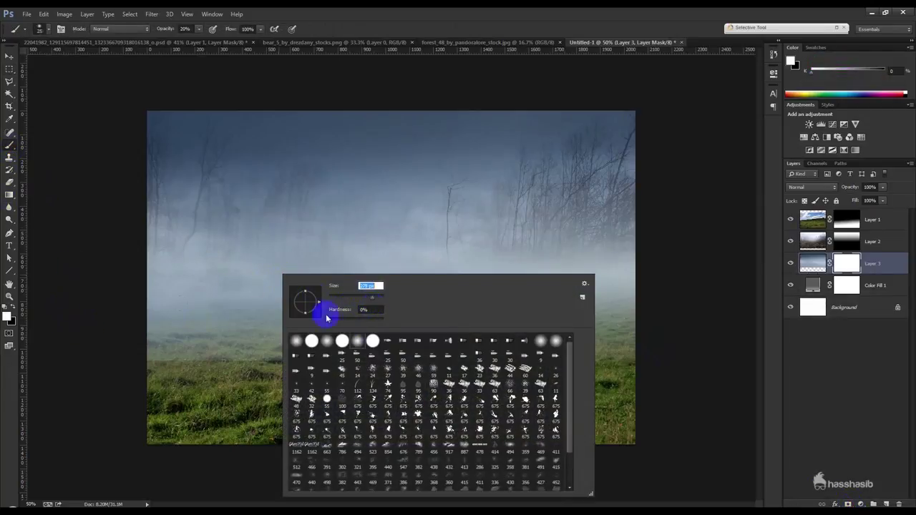
{"action": "left_click", "coordinate": [193, 349]}
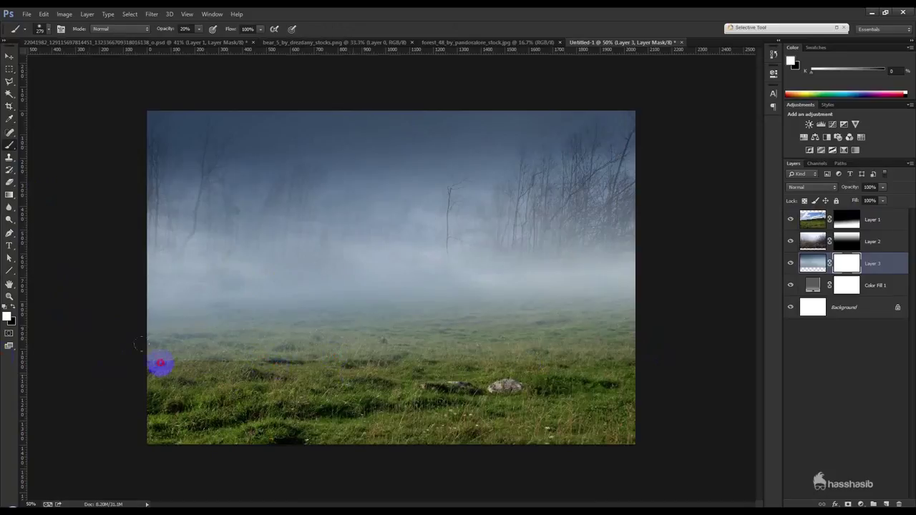
{"action": "left_click", "coordinate": [11, 307]}
{"action": "left_click_drag", "start_coordinate": [157, 29], "coordinate": [191, 28]}
Paint the fog away over the grass and lower Layer 3's opacity to 61%.
{"action": "left_click_drag", "start_coordinate": [279, 343], "coordinate": [148, 337]}
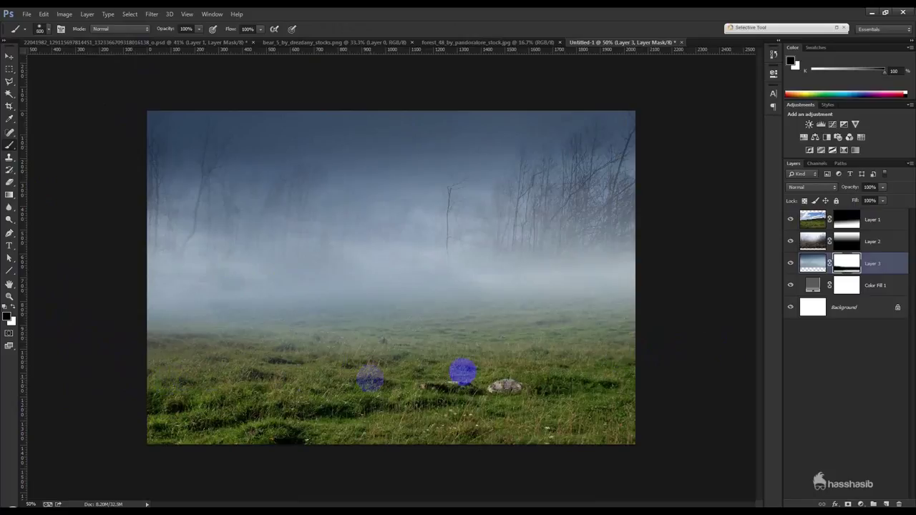
{"action": "left_click_drag", "start_coordinate": [679, 331], "coordinate": [102, 414]}
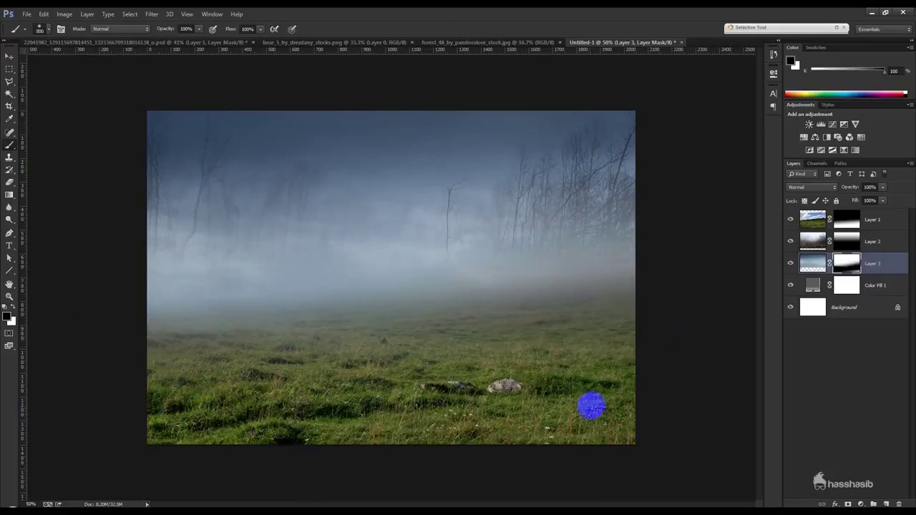
{"action": "key", "text": "ctrl+z"}
{"action": "mouse_move", "coordinate": [639, 385]}
{"action": "left_mouse_down"}
{"action": "mouse_move", "coordinate": [400, 374]}
{"action": "mouse_move", "coordinate": [93, 408]}
{"action": "left_mouse_up"}
{"action": "key", "text": "ctrl+z"}
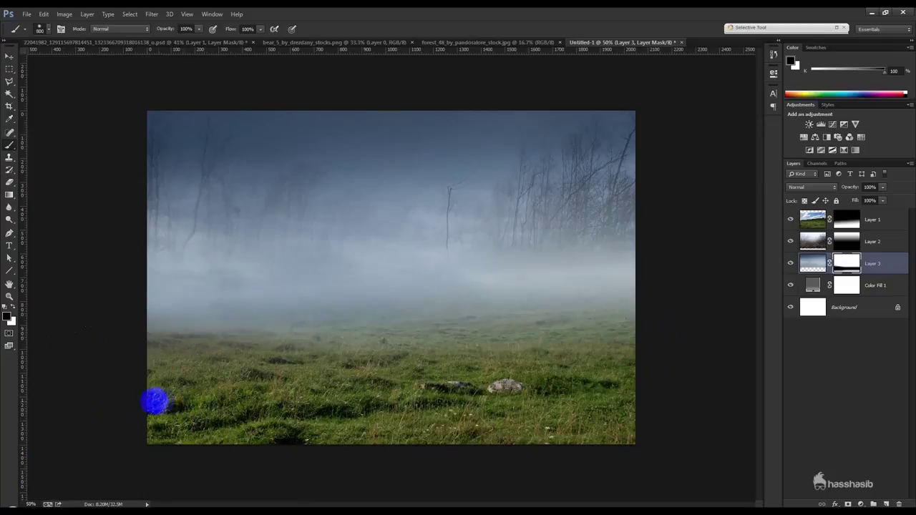
{"action": "left_click_drag", "start_coordinate": [155, 402], "coordinate": [634, 419]}
{"action": "left_click", "coordinate": [9, 55]}
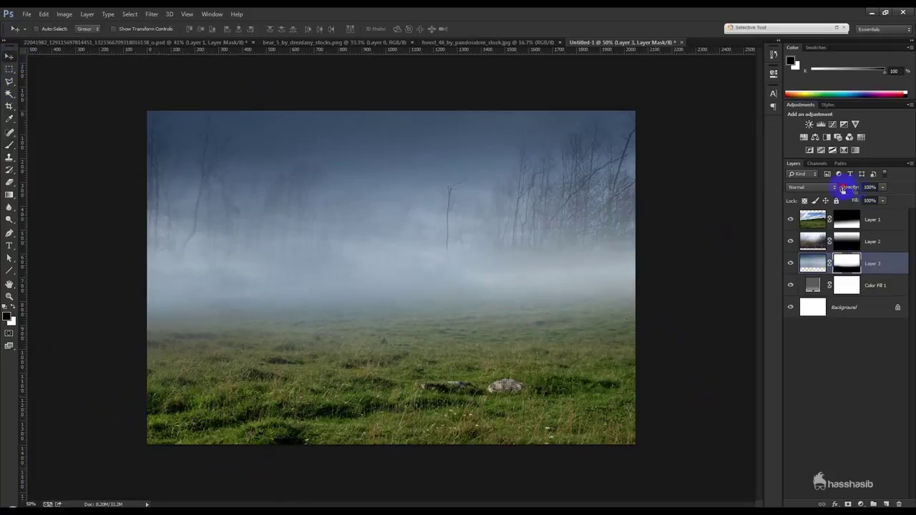
{"action": "left_click_drag", "start_coordinate": [843, 189], "coordinate": [840, 188]}
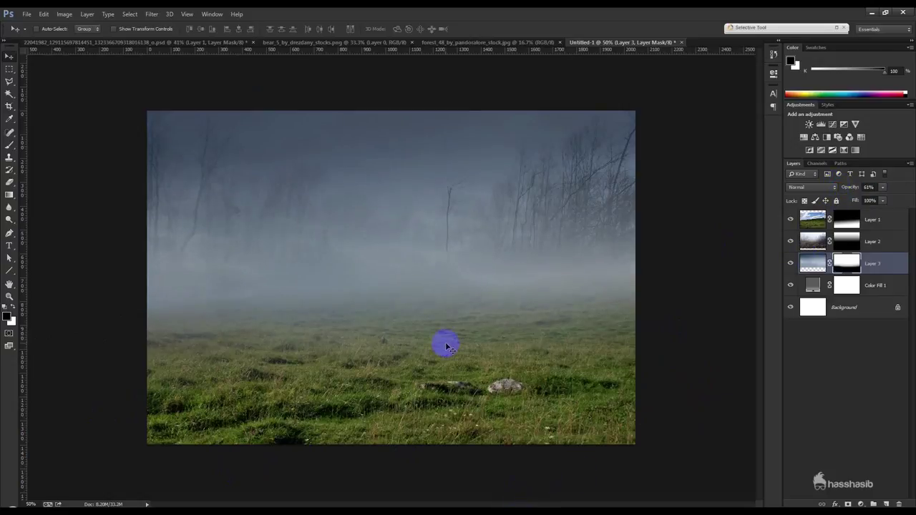
{"action": "left_click", "coordinate": [159, 42]}
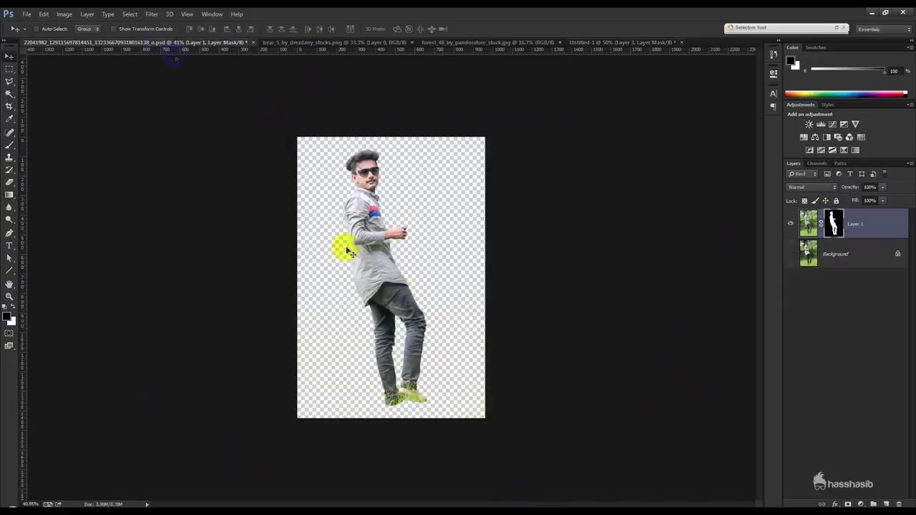
Bring the man into the meadow as the top layer, scaled to about 57.5% and tilted 6.8°.
{"action": "left_click_drag", "start_coordinate": [404, 288], "coordinate": [445, 278]}
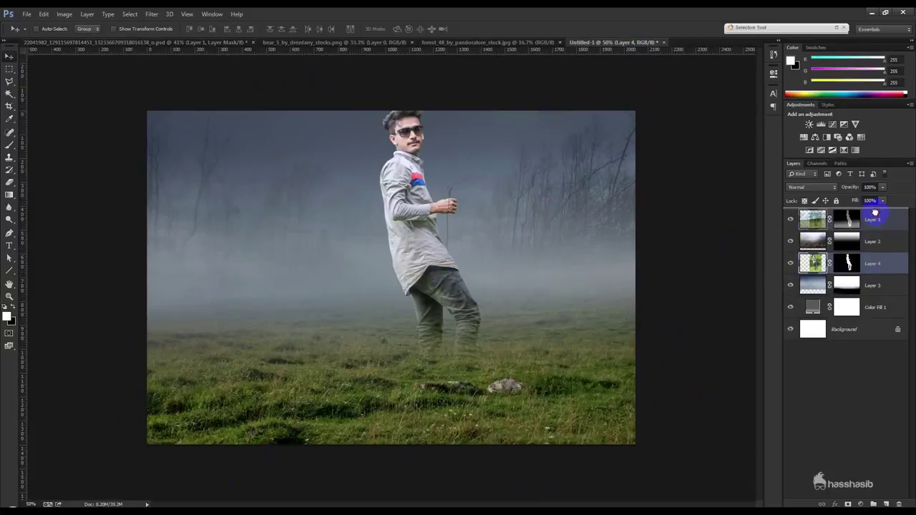
{"action": "left_click_drag", "start_coordinate": [878, 266], "coordinate": [877, 215]}
{"action": "key", "text": "ctrl+t"}
{"action": "mouse_move", "coordinate": [552, 431]}
{"action": "left_mouse_down"}
{"action": "mouse_move", "coordinate": [487, 320]}
{"action": "mouse_move", "coordinate": [367, 353]}
{"action": "left_mouse_up"}
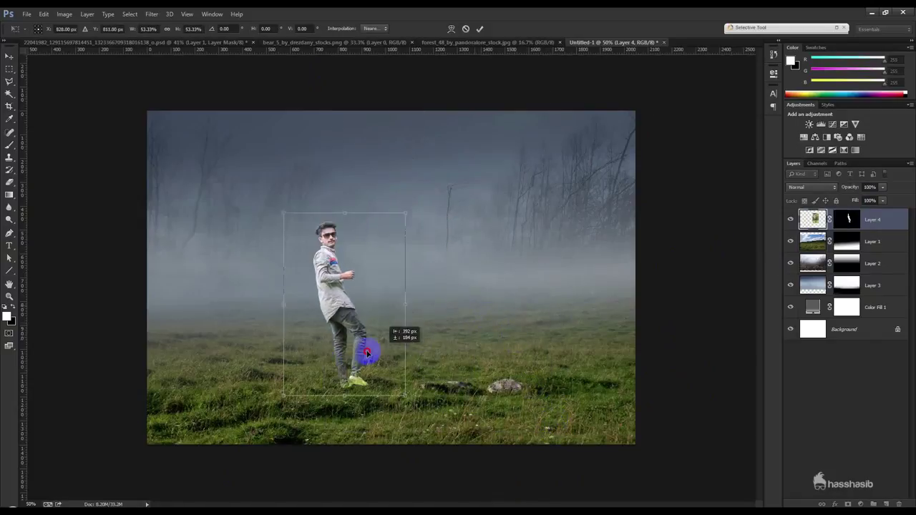
{"action": "left_click_drag", "start_coordinate": [460, 311], "coordinate": [475, 317]}
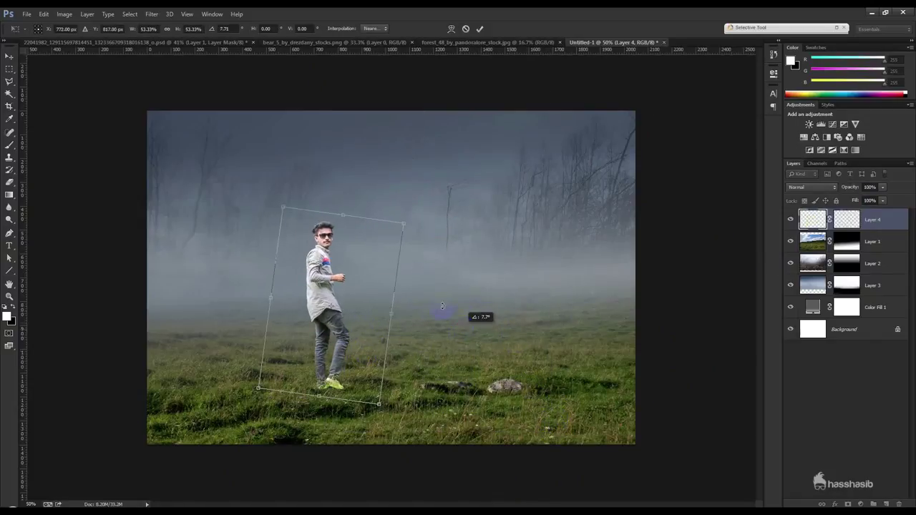
{"action": "mouse_move", "coordinate": [400, 223]}
{"action": "left_mouse_down"}
{"action": "mouse_move", "coordinate": [433, 183]}
{"action": "mouse_move", "coordinate": [405, 205]}
{"action": "left_mouse_up"}
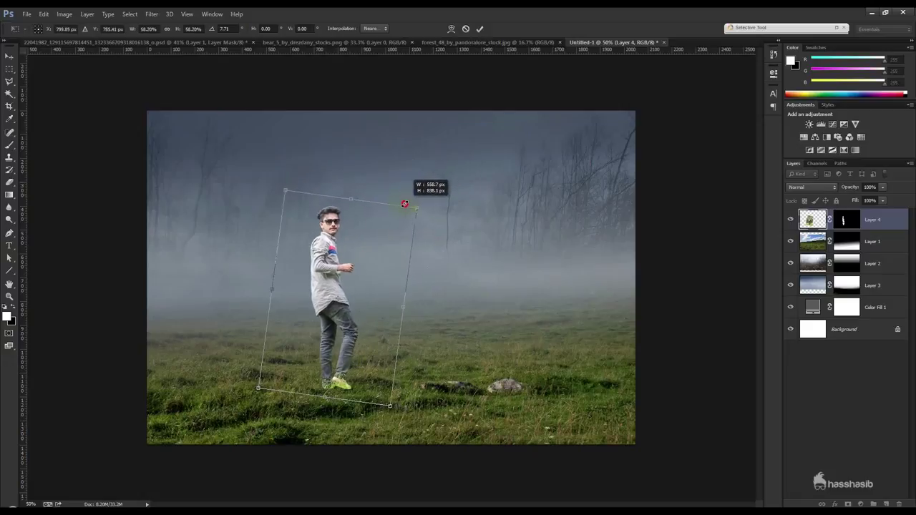
{"action": "left_click_drag", "start_coordinate": [376, 250], "coordinate": [392, 248]}
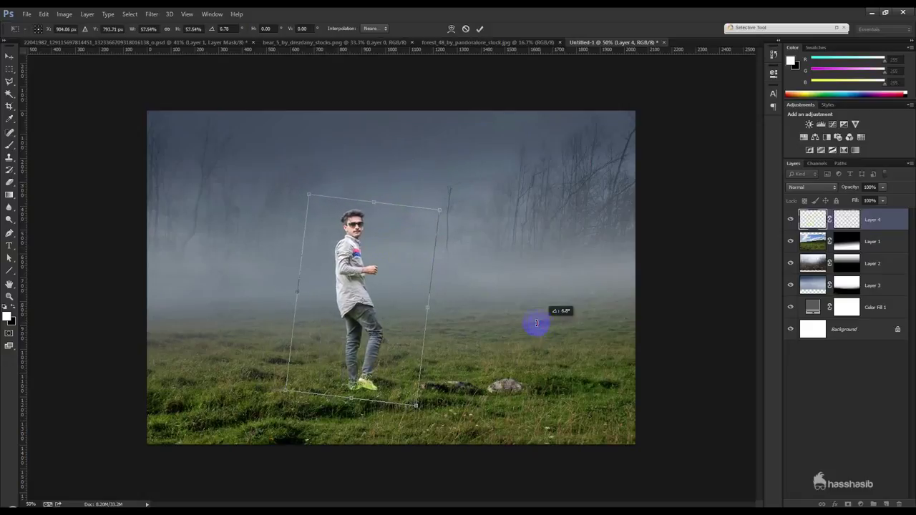
{"action": "key", "text": "Return"}
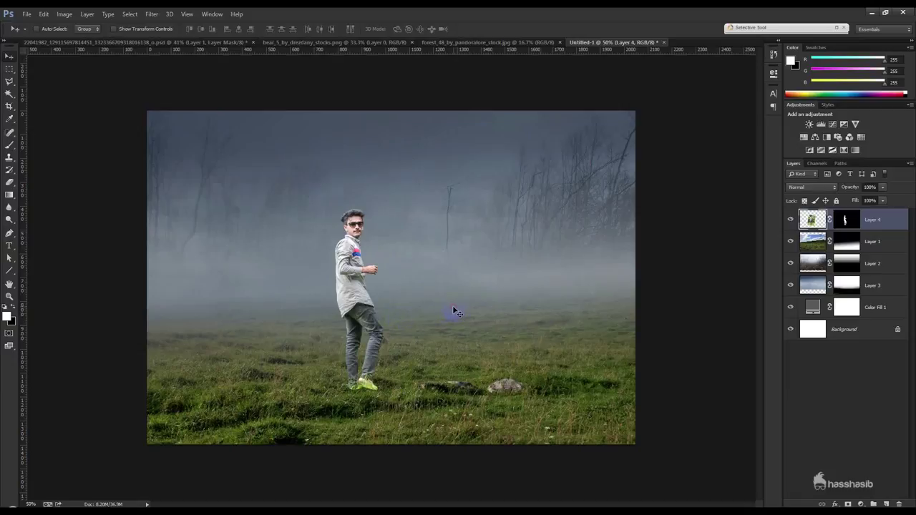
Nudge the man up slightly, zoom in on his feet and target his layer mask.
{"action": "left_click_drag", "start_coordinate": [453, 312], "coordinate": [453, 304]}
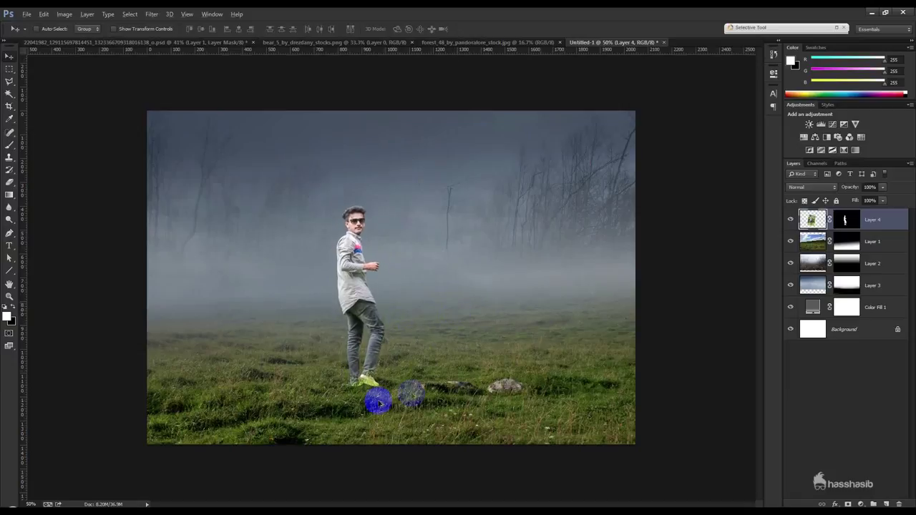
{"action": "left_click_drag", "start_coordinate": [379, 403], "coordinate": [364, 389]}
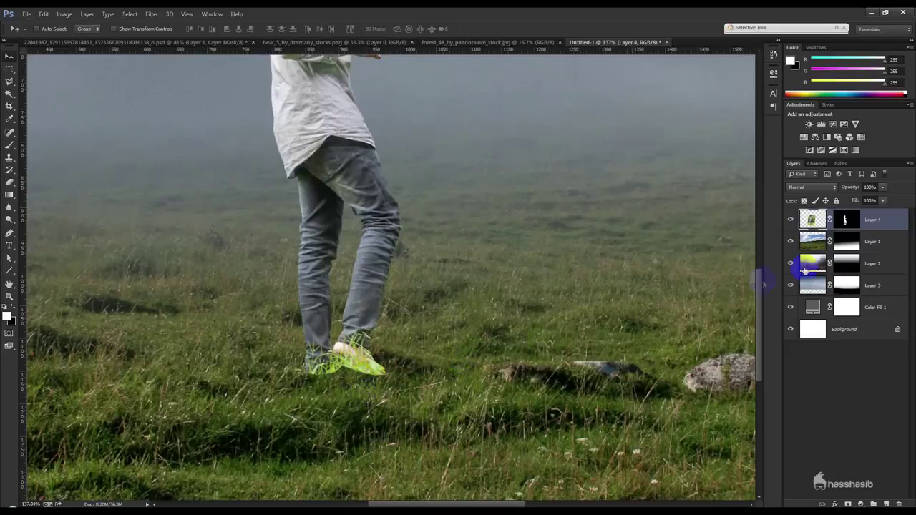
{"action": "left_click", "coordinate": [846, 220]}
{"action": "left_click_drag", "start_coordinate": [495, 323], "coordinate": [469, 323]}
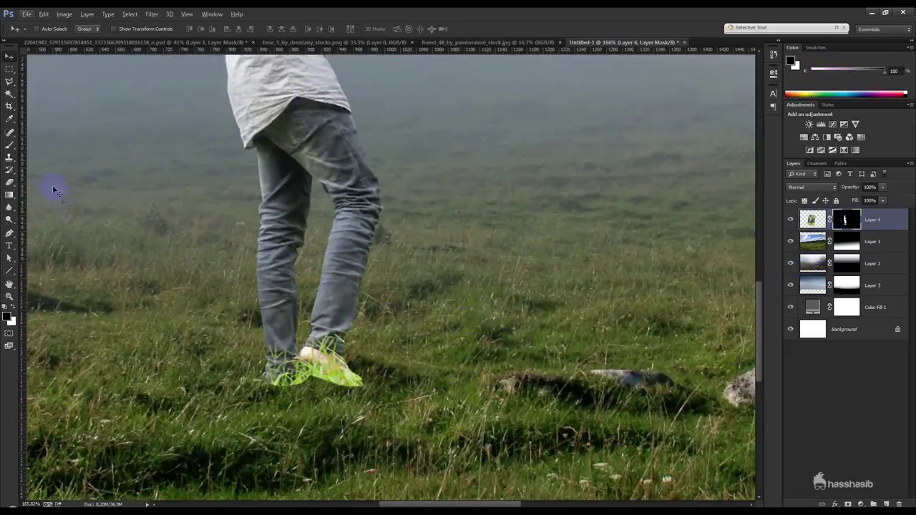
{"action": "right_click", "coordinate": [863, 229]}
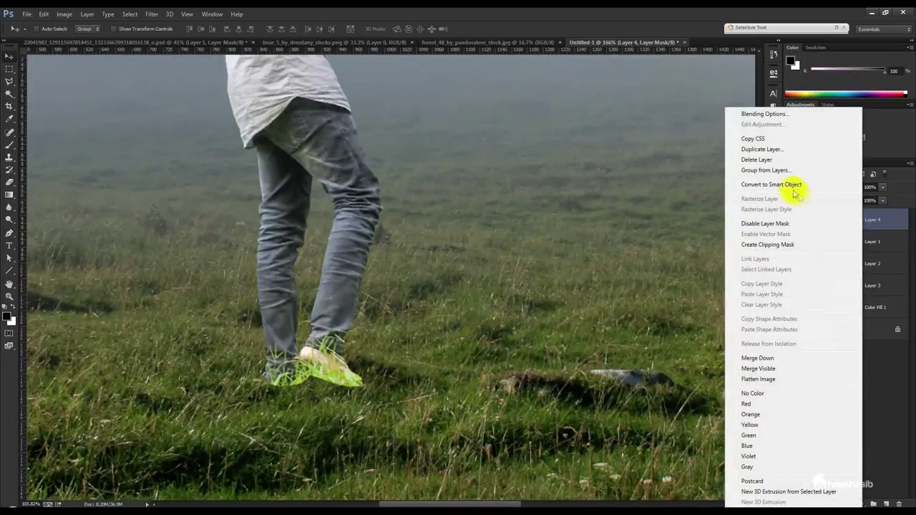
Convert the man's layer to a smart object and give it a white layer mask.
{"action": "left_click", "coordinate": [791, 185]}
{"action": "left_click_drag", "start_coordinate": [572, 312], "coordinate": [624, 360]}
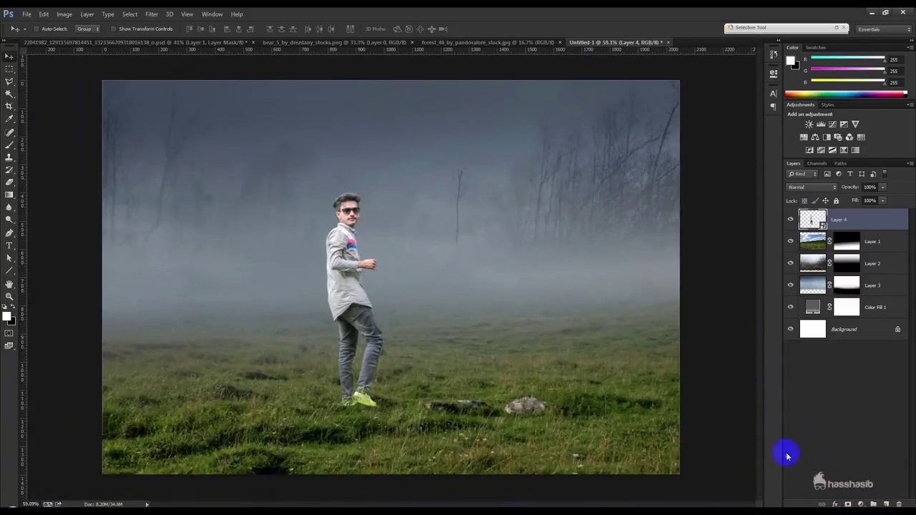
{"action": "left_click", "coordinate": [848, 503]}
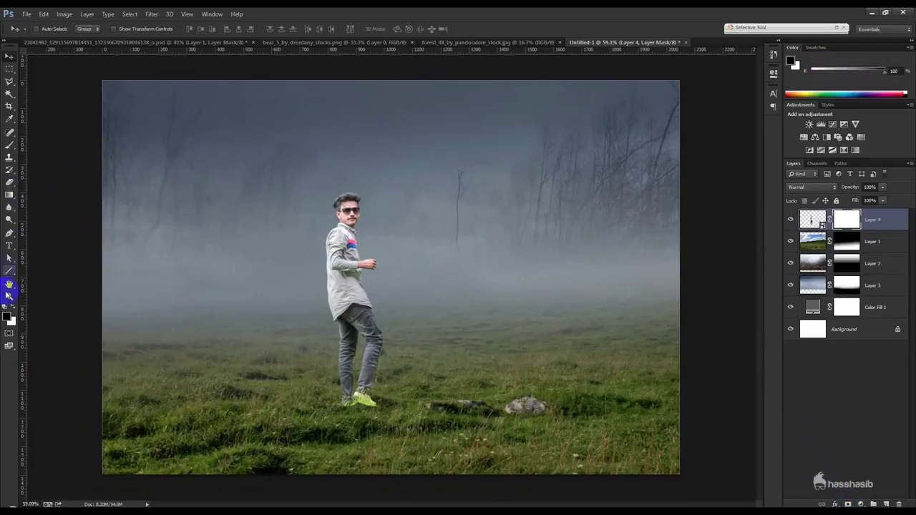
Set the background colour to black.
{"action": "left_click", "coordinate": [12, 320]}
{"action": "left_click_drag", "start_coordinate": [552, 153], "coordinate": [518, 175]}
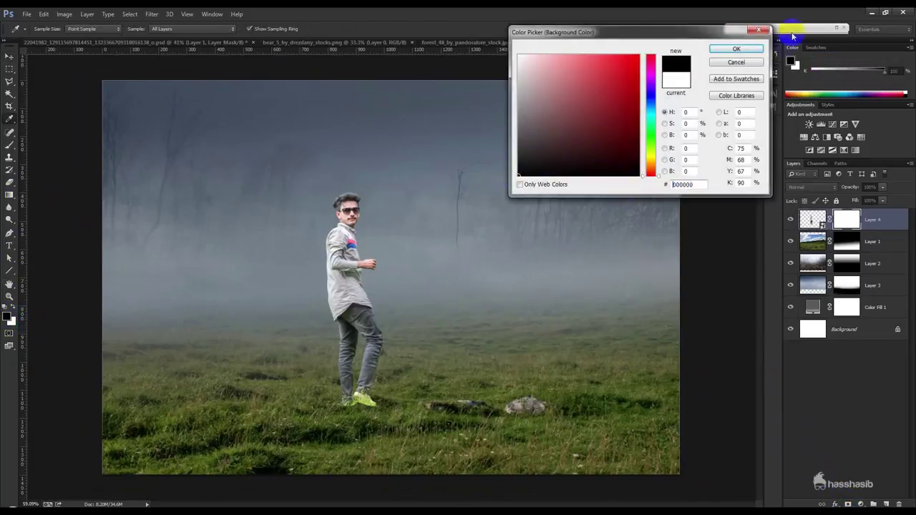
{"action": "left_click", "coordinate": [758, 48]}
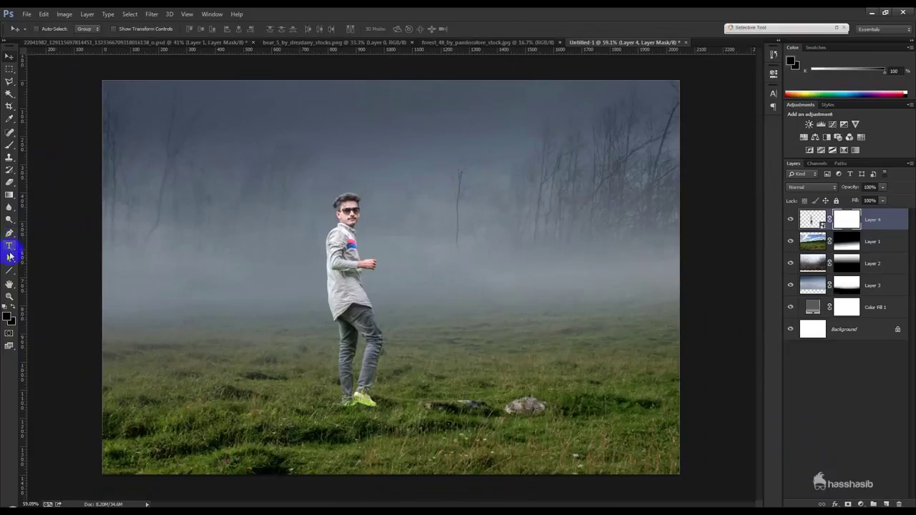
{"action": "left_click", "coordinate": [10, 235]}
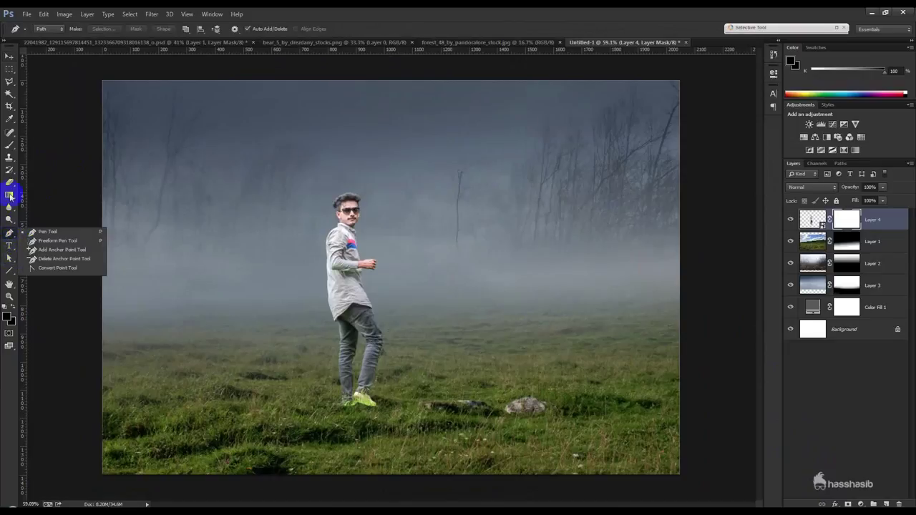
With a 112 px brush, paint the mask to hide the man's boot behind the grass.
{"action": "left_click", "coordinate": [9, 145]}
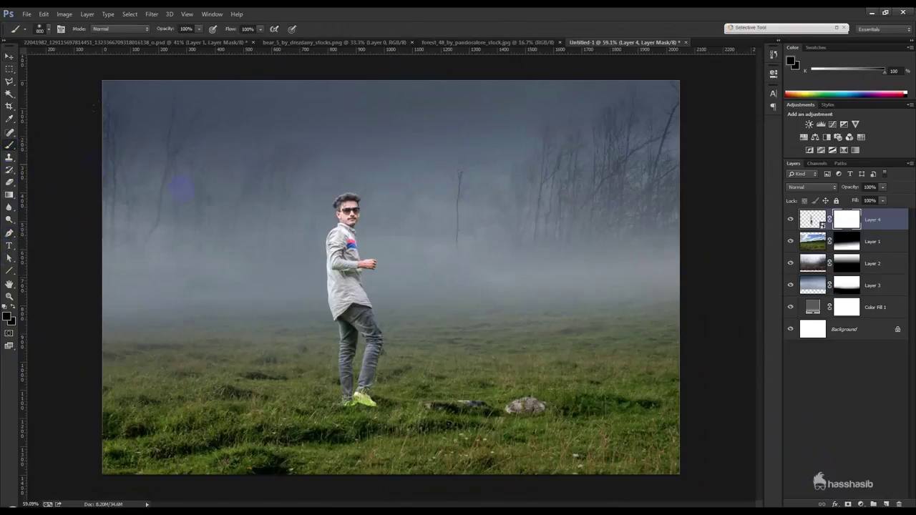
{"action": "right_click", "coordinate": [483, 301]}
{"action": "left_click", "coordinate": [564, 379]}
{"action": "left_click", "coordinate": [557, 404]}
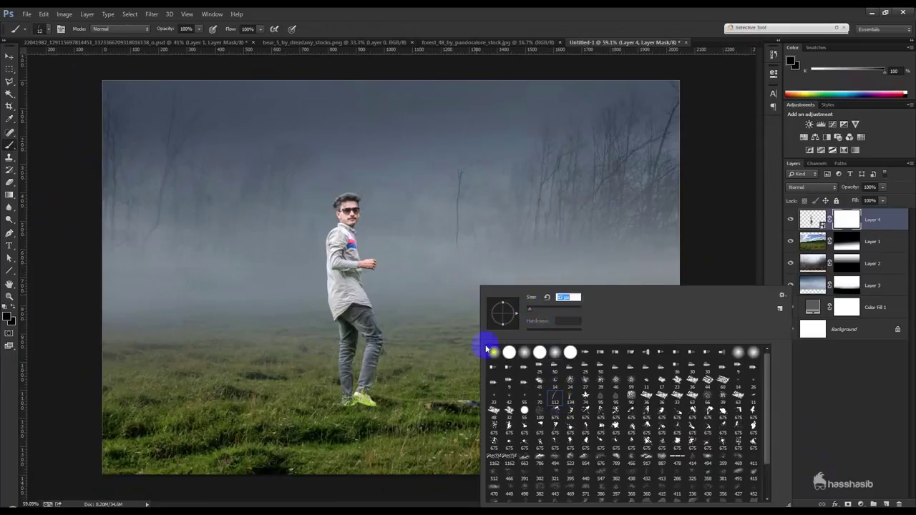
{"action": "left_click", "coordinate": [361, 412]}
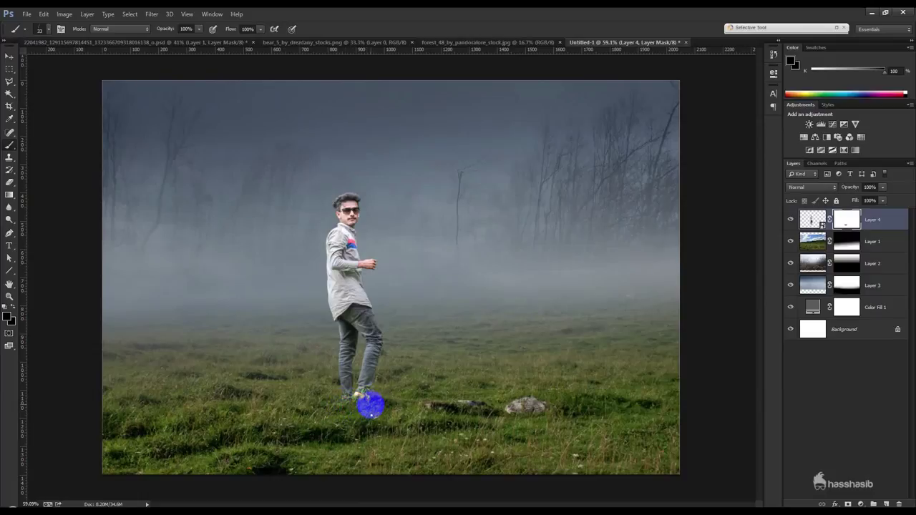
{"action": "scroll", "coordinate": [371, 406], "scroll_direction": "up", "scroll_amount": 6}
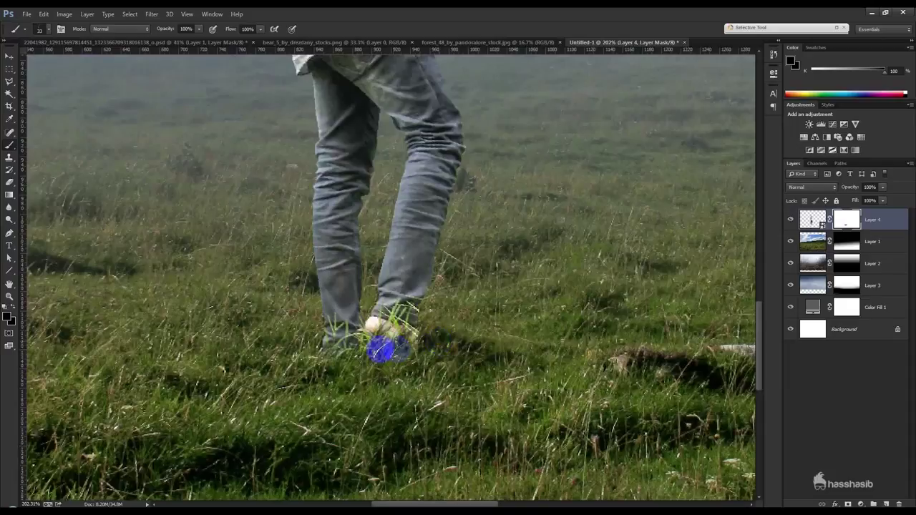
{"action": "mouse_move", "coordinate": [379, 342]}
{"action": "left_mouse_down"}
{"action": "mouse_move", "coordinate": [323, 359]}
{"action": "mouse_move", "coordinate": [322, 343]}
{"action": "mouse_move", "coordinate": [347, 367]}
{"action": "mouse_move", "coordinate": [446, 374]}
{"action": "left_mouse_up"}
Switch the painting colour to white (ffffff) and restore part of the boot on the mask.
{"action": "left_click", "coordinate": [9, 319]}
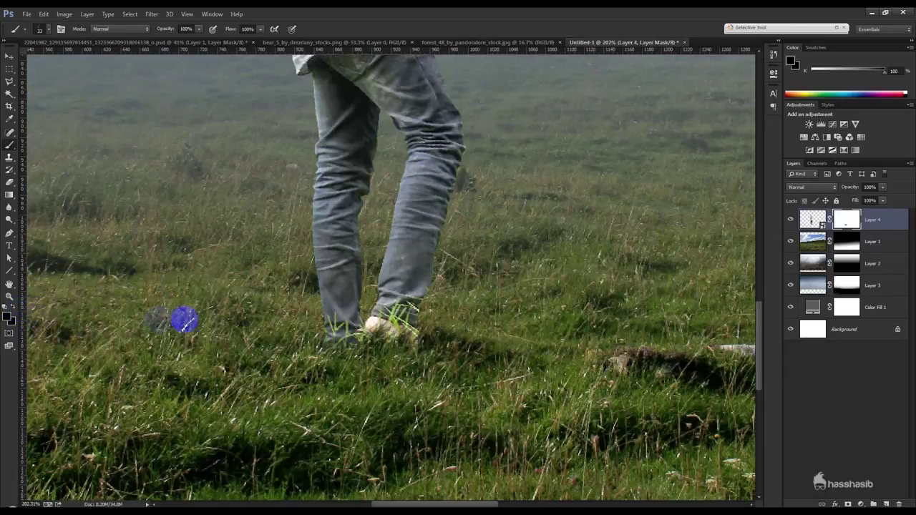
{"action": "left_click", "coordinate": [9, 315]}
{"action": "type", "text": "ffffff"}
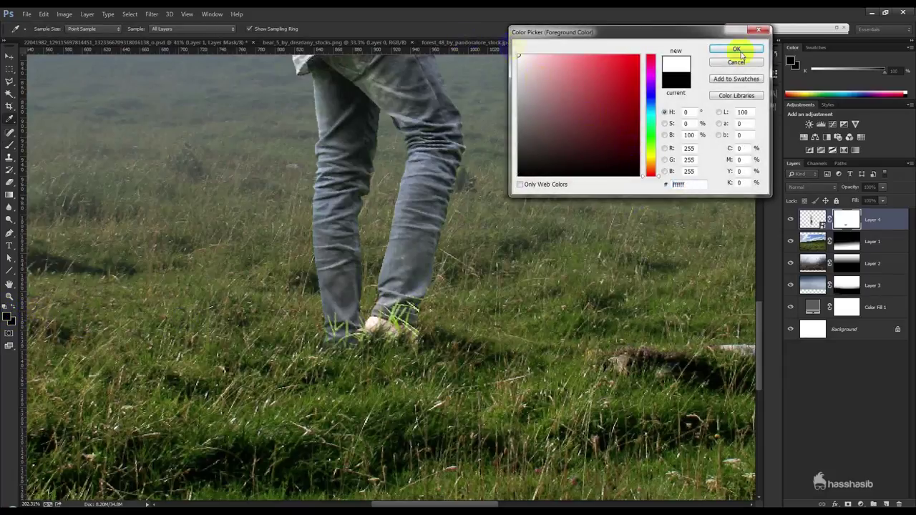
{"action": "key", "text": "Return"}
{"action": "mouse_move", "coordinate": [415, 342]}
{"action": "left_mouse_down"}
{"action": "mouse_move", "coordinate": [435, 344]}
{"action": "mouse_move", "coordinate": [394, 351]}
{"action": "mouse_move", "coordinate": [460, 337]}
{"action": "left_mouse_up"}
Fit the composite in the window and switch to the forest_48_by_pandoralore_stock.jpg photo.
{"action": "key", "text": "ctrl+0"}
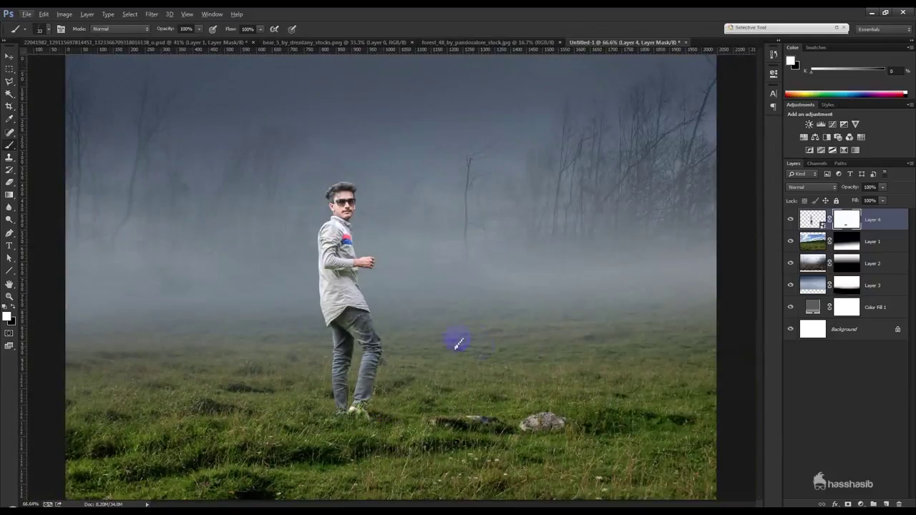
{"action": "left_click", "coordinate": [9, 55]}
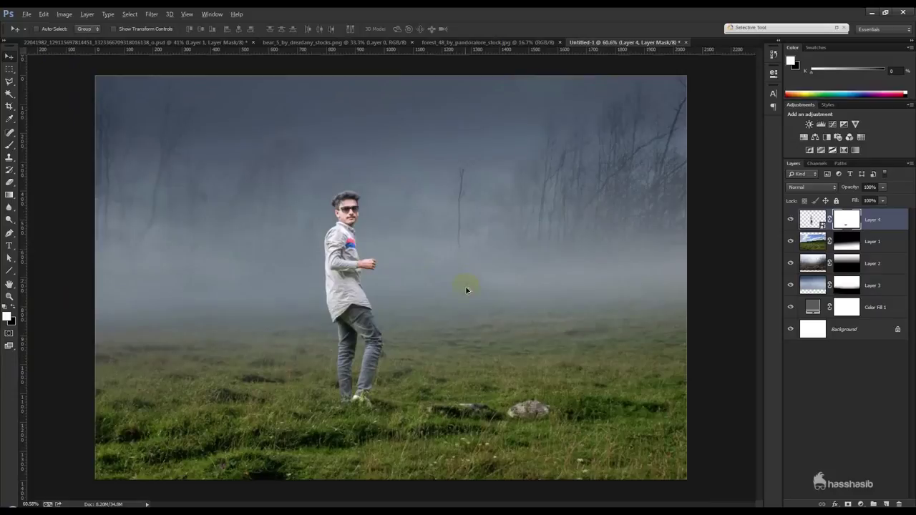
{"action": "left_click", "coordinate": [494, 43]}
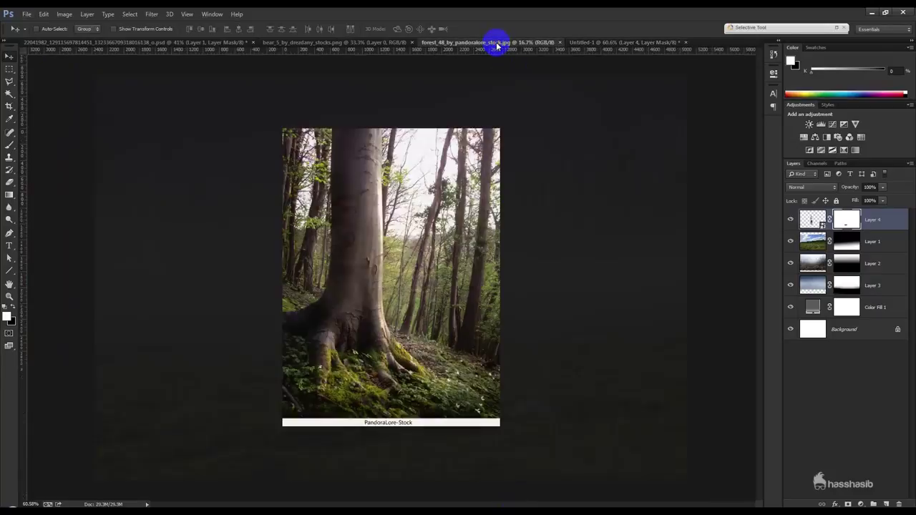
Start a Pen path at the root's left edge, up the trunk's left side to the top.
{"action": "left_click", "coordinate": [10, 233]}
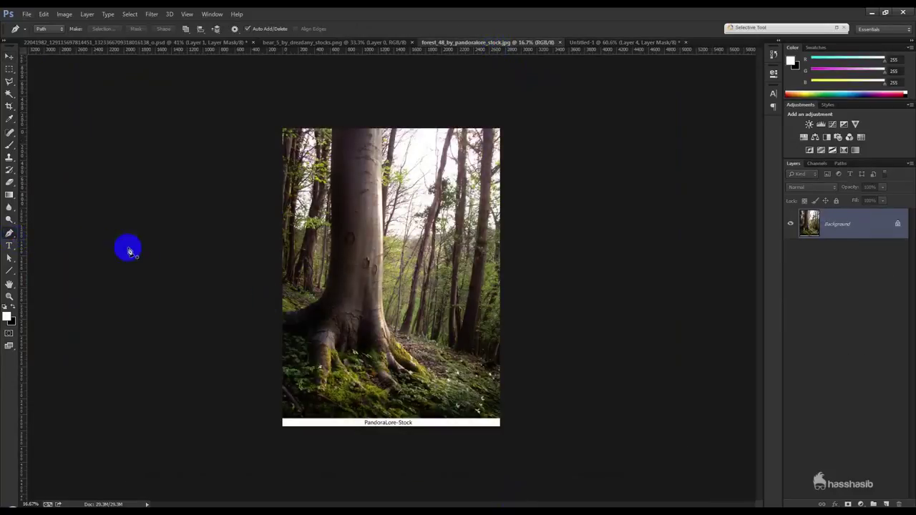
{"action": "left_click", "coordinate": [445, 335]}
{"action": "left_click_drag", "start_coordinate": [179, 316], "coordinate": [256, 342]}
{"action": "left_click", "coordinate": [250, 338]}
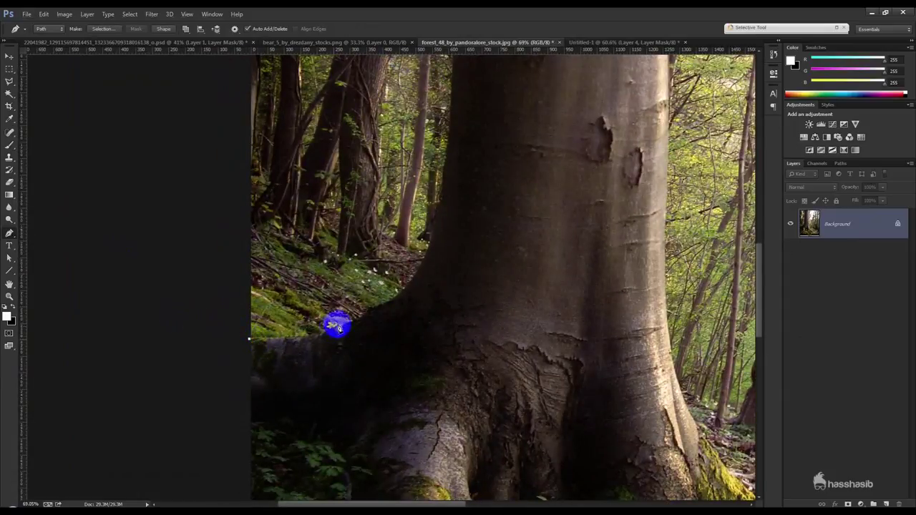
{"action": "left_click_drag", "start_coordinate": [355, 322], "coordinate": [387, 306]}
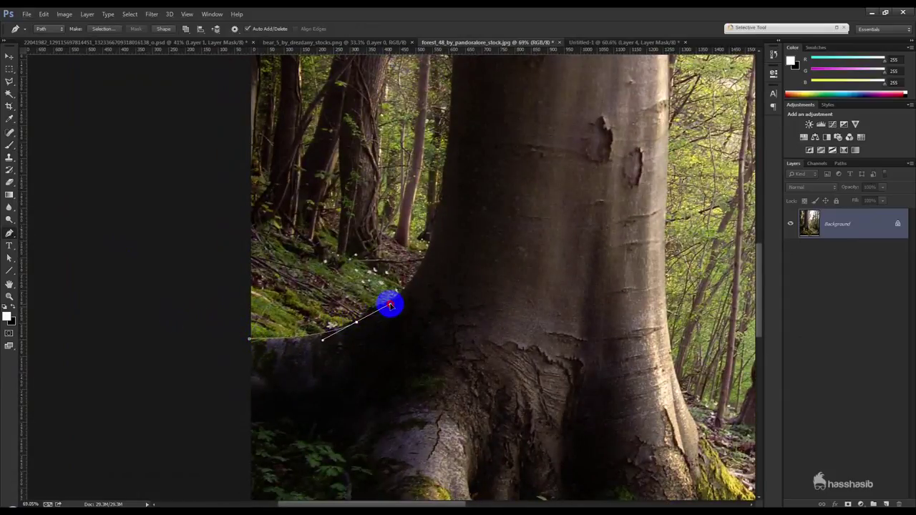
{"action": "mouse_move", "coordinate": [419, 279]}
{"action": "left_mouse_down"}
{"action": "mouse_move", "coordinate": [445, 193]}
{"action": "mouse_move", "coordinate": [439, 414]}
{"action": "left_mouse_up"}
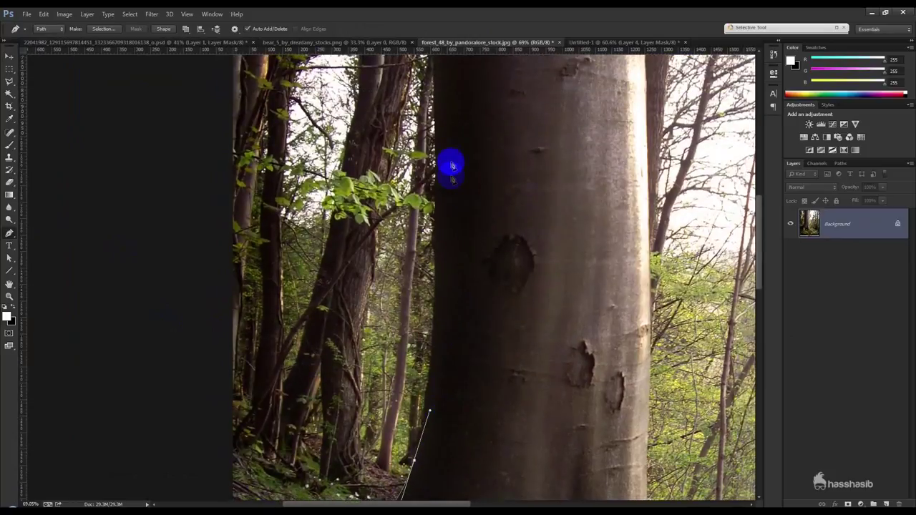
{"action": "mouse_move", "coordinate": [435, 123]}
{"action": "left_mouse_down"}
{"action": "mouse_move", "coordinate": [434, 54]}
{"action": "mouse_move", "coordinate": [446, 118]}
{"action": "mouse_move", "coordinate": [435, 309]}
{"action": "mouse_move", "coordinate": [434, 172]}
{"action": "mouse_move", "coordinate": [445, 169]}
{"action": "mouse_move", "coordinate": [432, 165]}
{"action": "left_mouse_up"}
{"action": "left_click", "coordinate": [634, 168]}
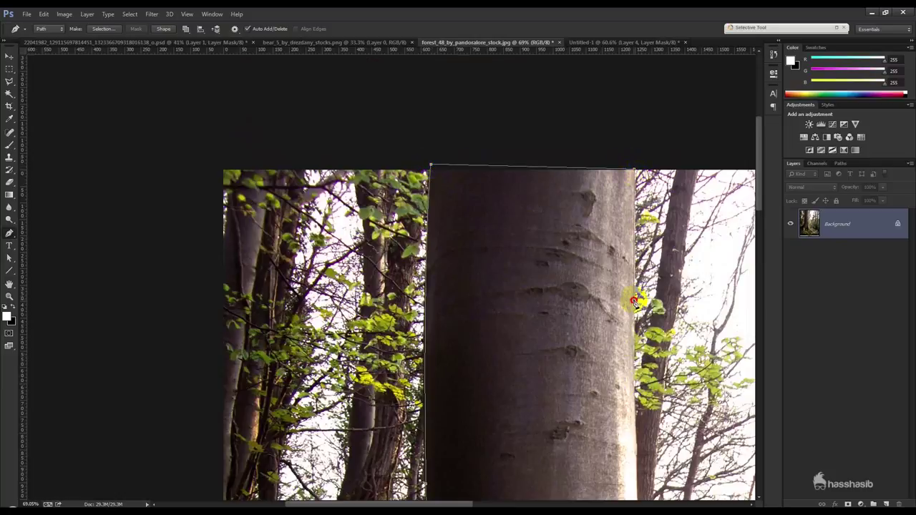
Trace down the trunk's right side and around the mossy roots back to the left edge.
{"action": "scroll", "coordinate": [627, 392], "scroll_direction": "down", "scroll_amount": 5}
{"action": "left_click_drag", "start_coordinate": [633, 258], "coordinate": [634, 338]}
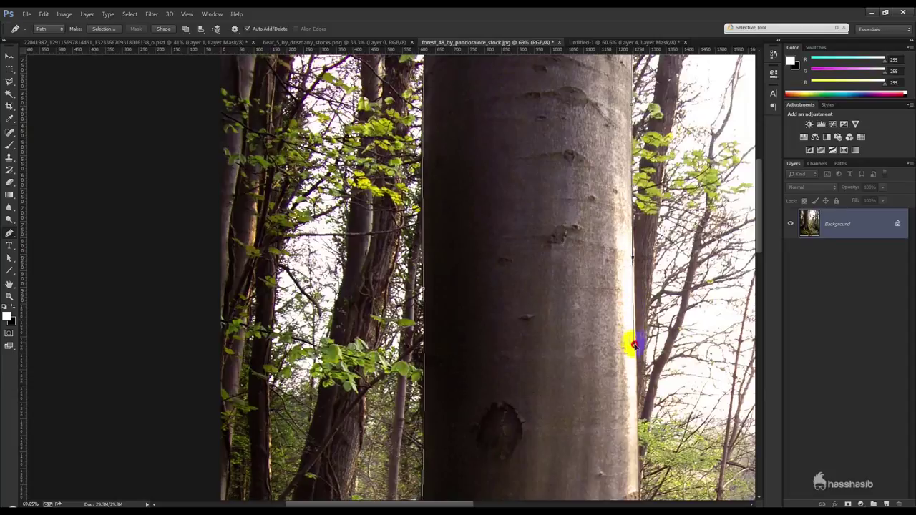
{"action": "scroll", "coordinate": [632, 351], "scroll_direction": "down", "scroll_amount": 3}
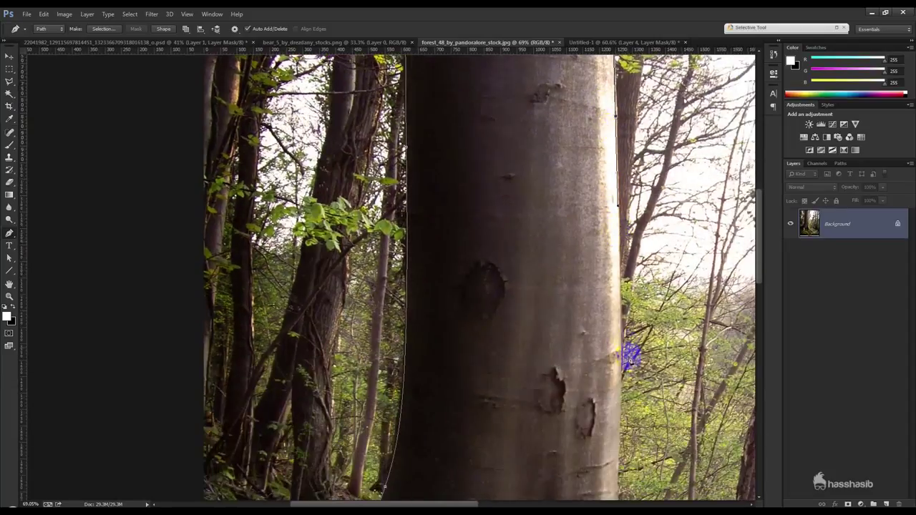
{"action": "left_click", "coordinate": [621, 413]}
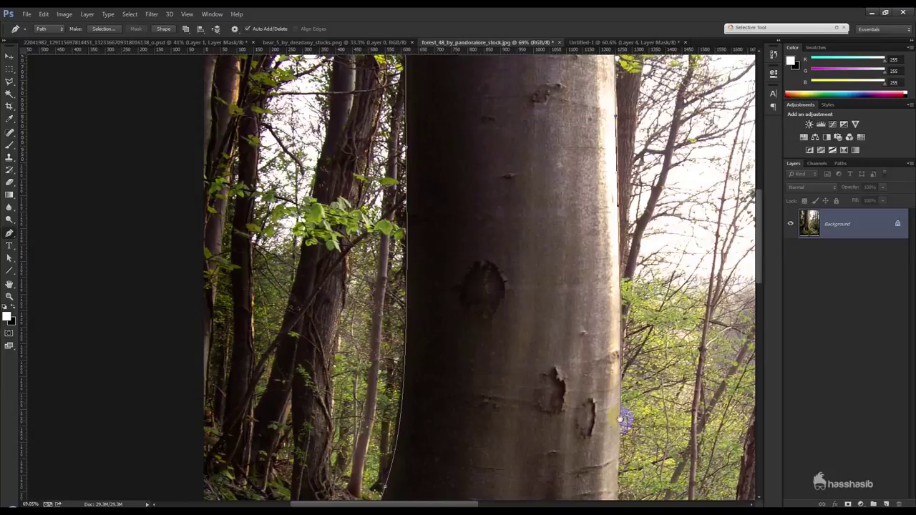
{"action": "left_click_drag", "start_coordinate": [621, 419], "coordinate": [620, 221]}
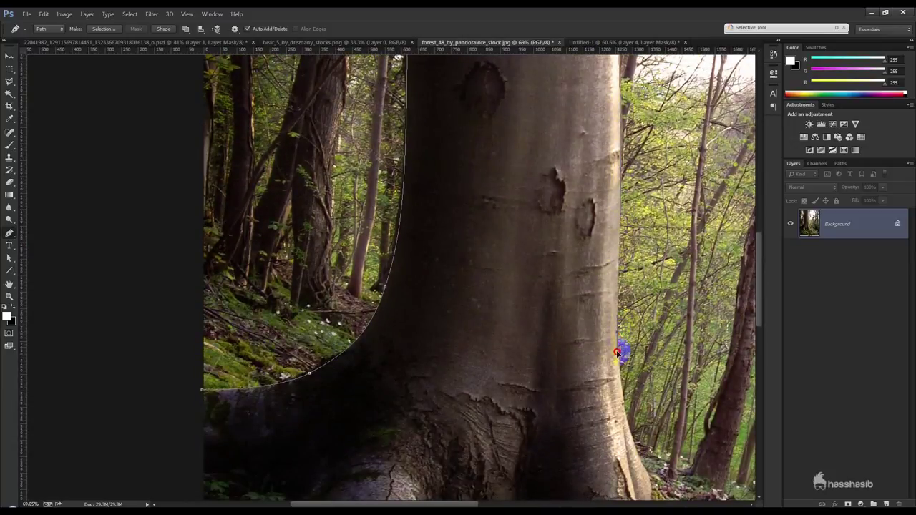
{"action": "mouse_move", "coordinate": [623, 373]}
{"action": "left_mouse_down"}
{"action": "mouse_move", "coordinate": [593, 205]}
{"action": "mouse_move", "coordinate": [607, 247]}
{"action": "left_mouse_up"}
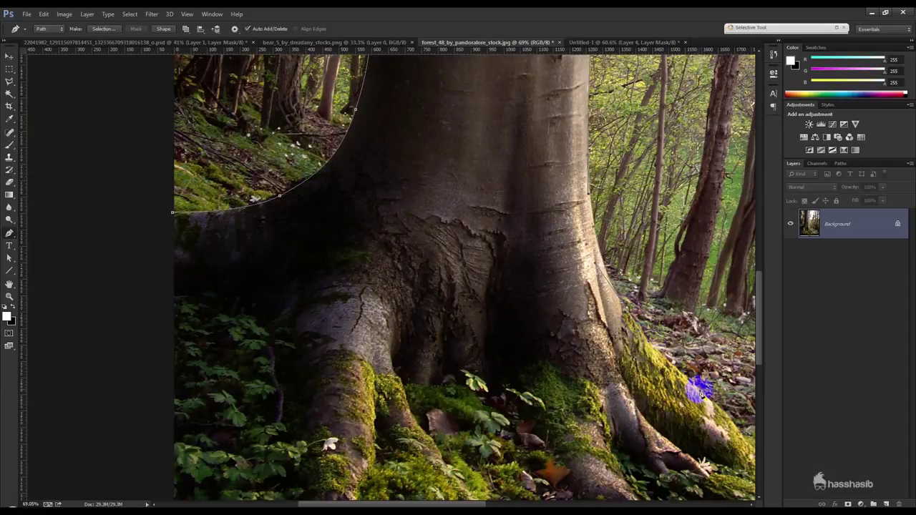
{"action": "mouse_move", "coordinate": [714, 424]}
{"action": "left_mouse_down"}
{"action": "mouse_move", "coordinate": [605, 275]}
{"action": "mouse_move", "coordinate": [617, 279]}
{"action": "left_mouse_up"}
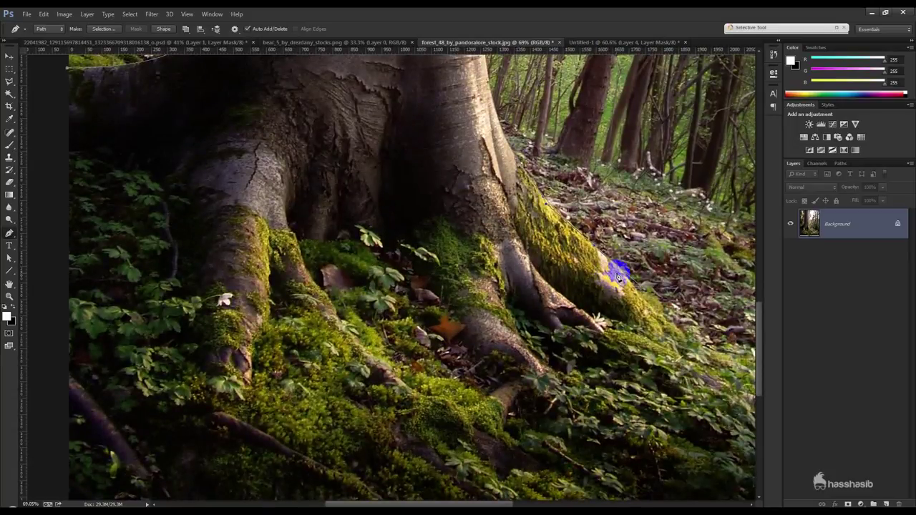
{"action": "scroll", "coordinate": [617, 279], "scroll_direction": "down", "scroll_amount": 1}
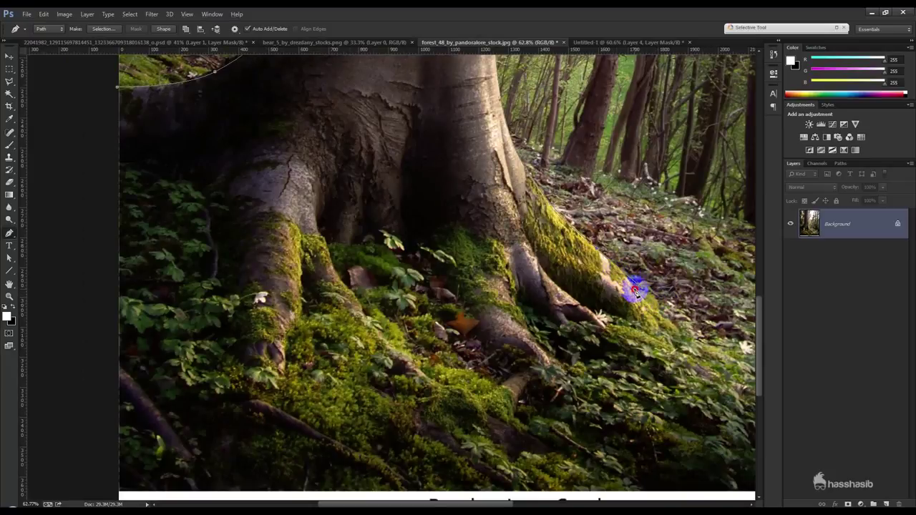
{"action": "scroll", "coordinate": [645, 308], "scroll_direction": "down", "scroll_amount": 7}
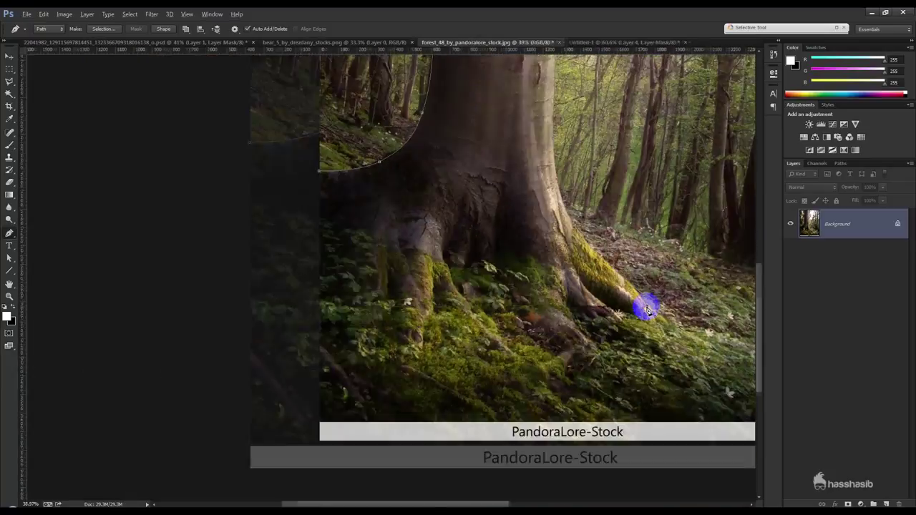
{"action": "mouse_move", "coordinate": [630, 373]}
{"action": "left_mouse_down"}
{"action": "mouse_move", "coordinate": [466, 376]}
{"action": "mouse_move", "coordinate": [369, 258]}
{"action": "left_mouse_up"}
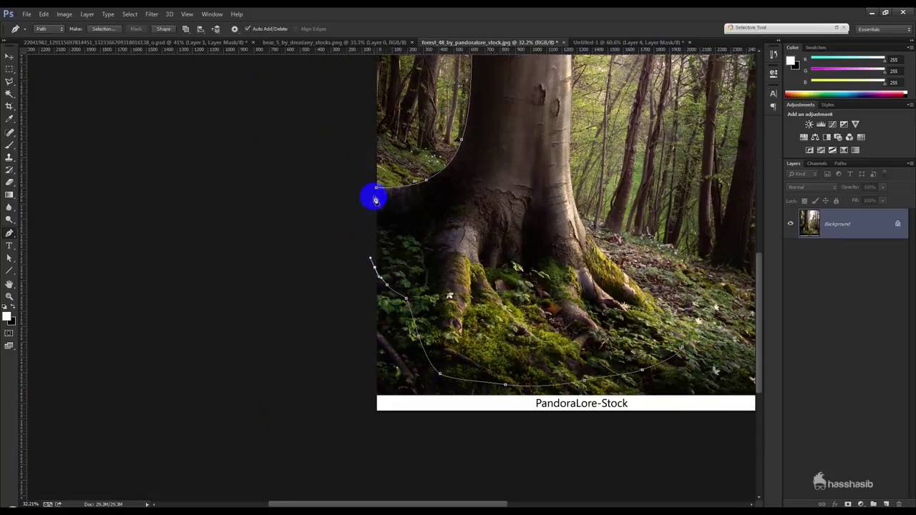
{"action": "scroll", "coordinate": [648, 293], "scroll_direction": "down", "scroll_amount": 1}
Turn the tree path into a selection and drag the cut-out tree into the meadow composite.
{"action": "right_click", "coordinate": [411, 213]}
{"action": "left_click", "coordinate": [447, 266]}
{"action": "left_click", "coordinate": [506, 158]}
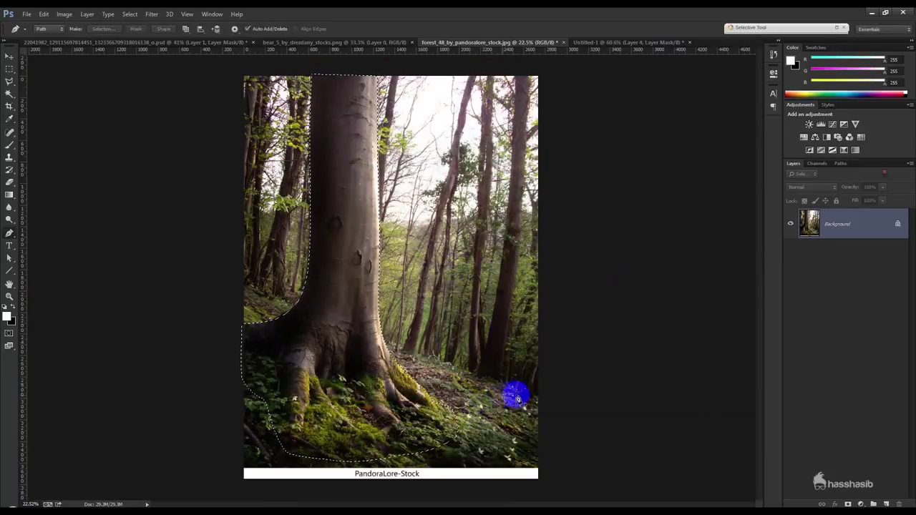
{"action": "left_click", "coordinate": [9, 56]}
{"action": "left_click_drag", "start_coordinate": [355, 215], "coordinate": [483, 187]}
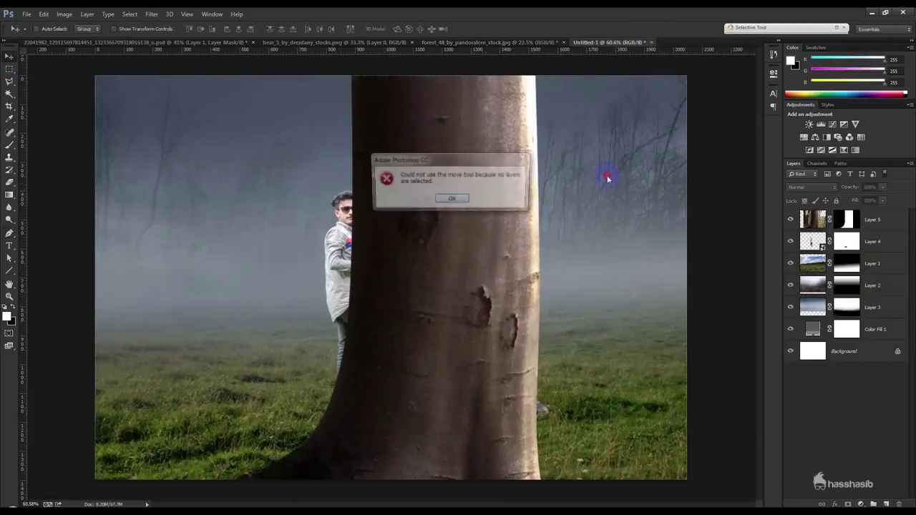
Dismiss the error, move the tree layer rightward and flip it horizontally.
{"action": "left_click", "coordinate": [458, 199]}
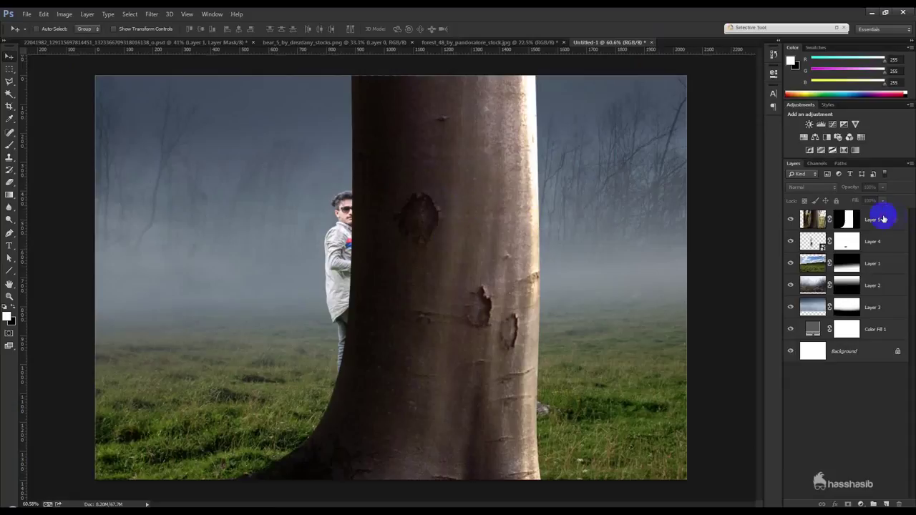
{"action": "left_click", "coordinate": [880, 219]}
{"action": "left_click_drag", "start_coordinate": [429, 293], "coordinate": [542, 266]}
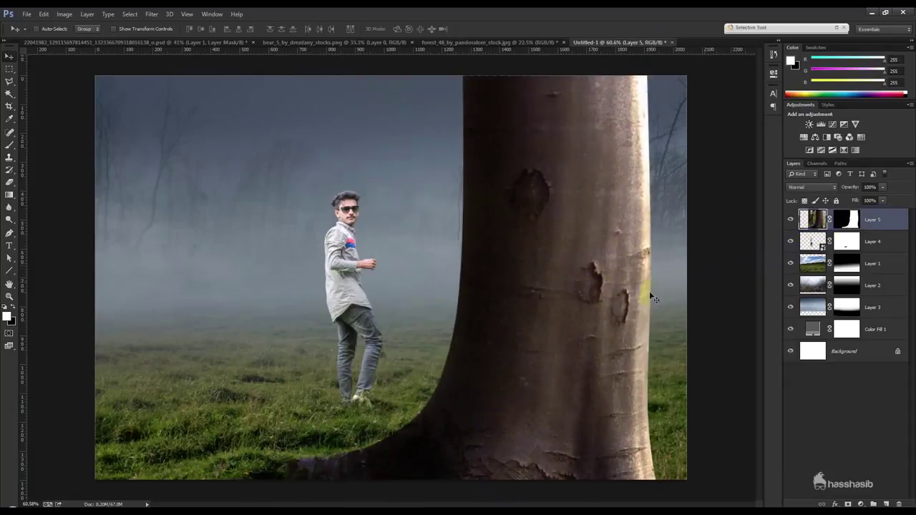
{"action": "key", "text": "ctrl+t"}
{"action": "right_click", "coordinate": [581, 281]}
{"action": "left_click", "coordinate": [641, 422]}
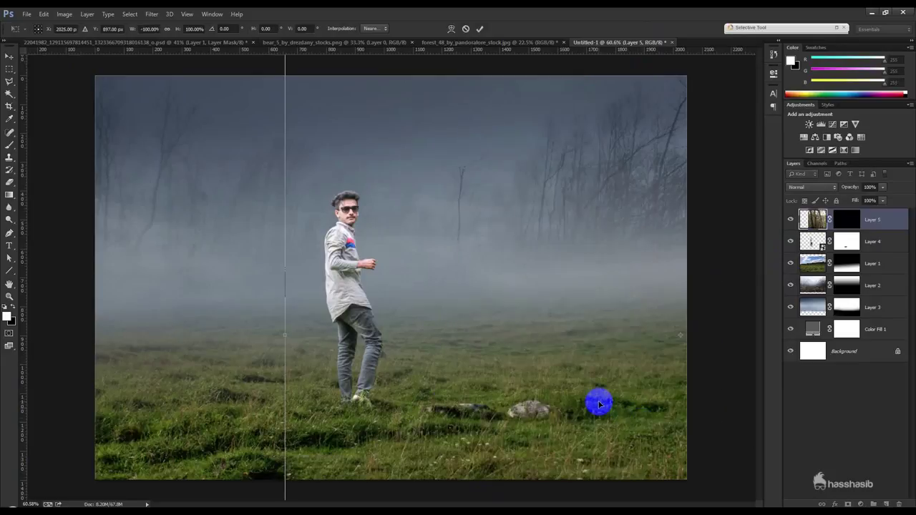
Shrink the tree to about 47%, tilt it 2.9° and apply the transform.
{"action": "scroll", "coordinate": [600, 404], "scroll_direction": "down", "scroll_amount": 5}
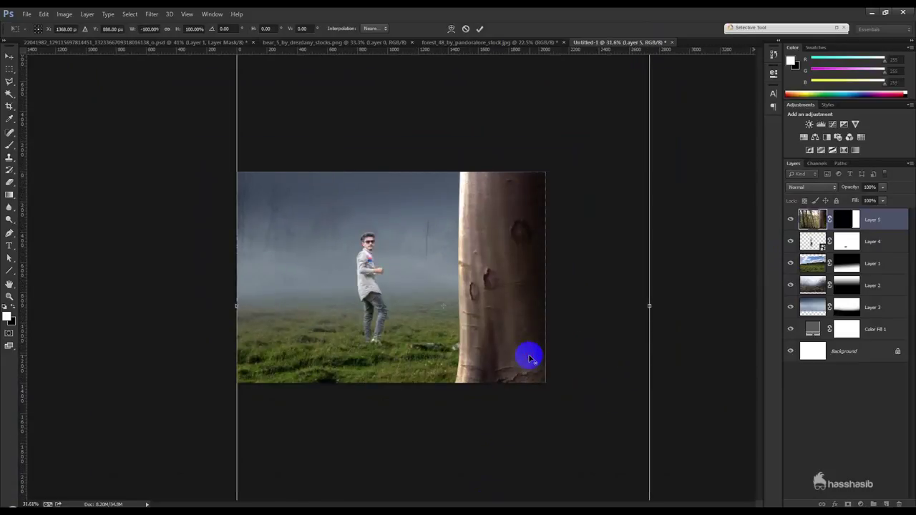
{"action": "scroll", "coordinate": [530, 358], "scroll_direction": "down", "scroll_amount": 3}
{"action": "left_click_drag", "start_coordinate": [541, 133], "coordinate": [504, 215]}
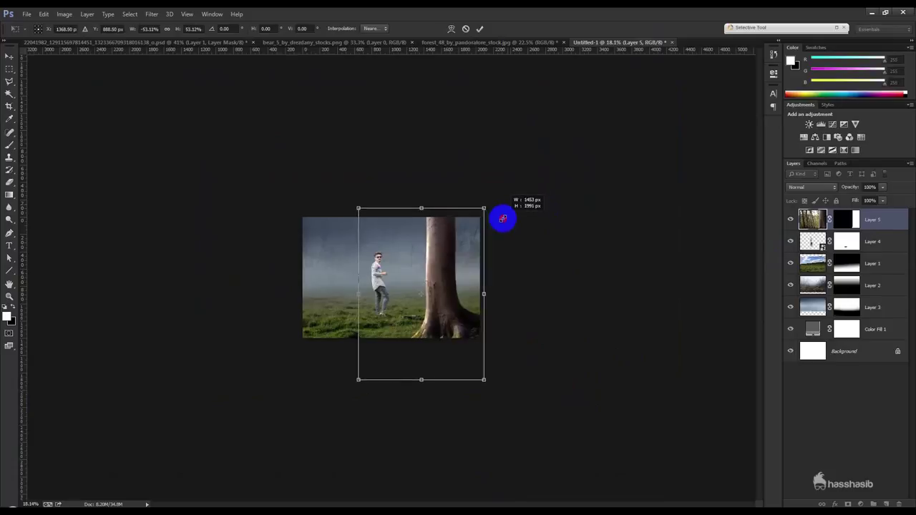
{"action": "left_click_drag", "start_coordinate": [455, 250], "coordinate": [453, 229]}
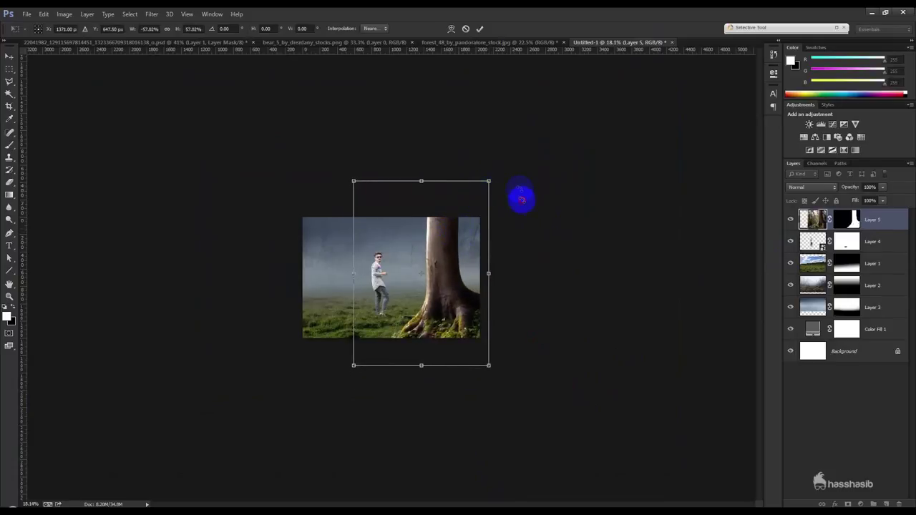
{"action": "left_click_drag", "start_coordinate": [522, 196], "coordinate": [519, 200]}
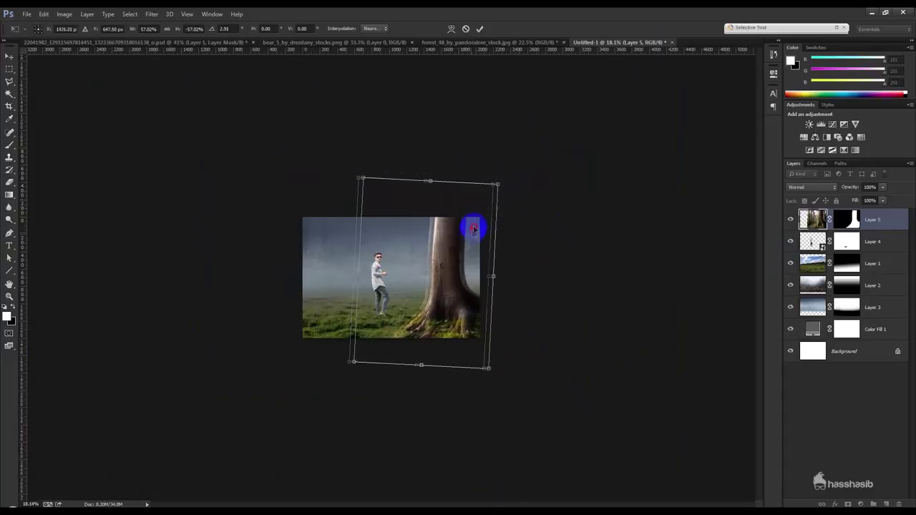
{"action": "left_click_drag", "start_coordinate": [492, 185], "coordinate": [453, 232]}
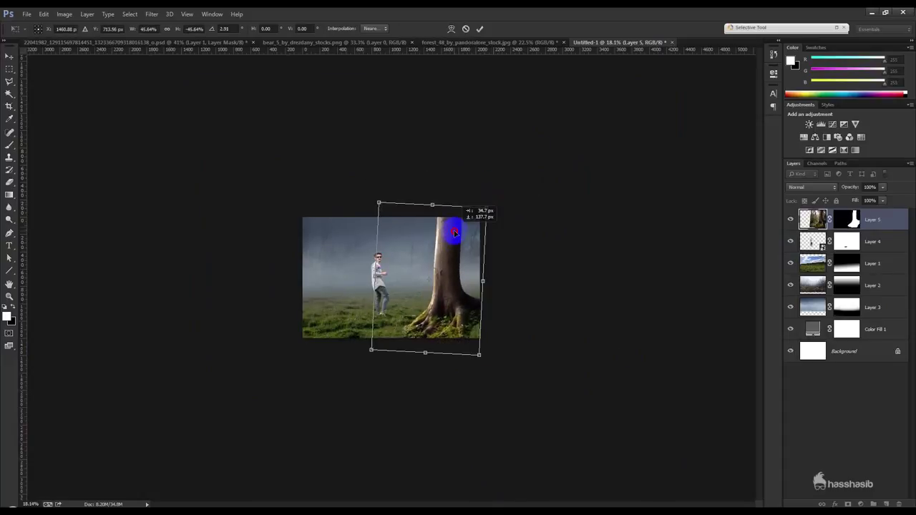
{"action": "key", "text": "Return"}
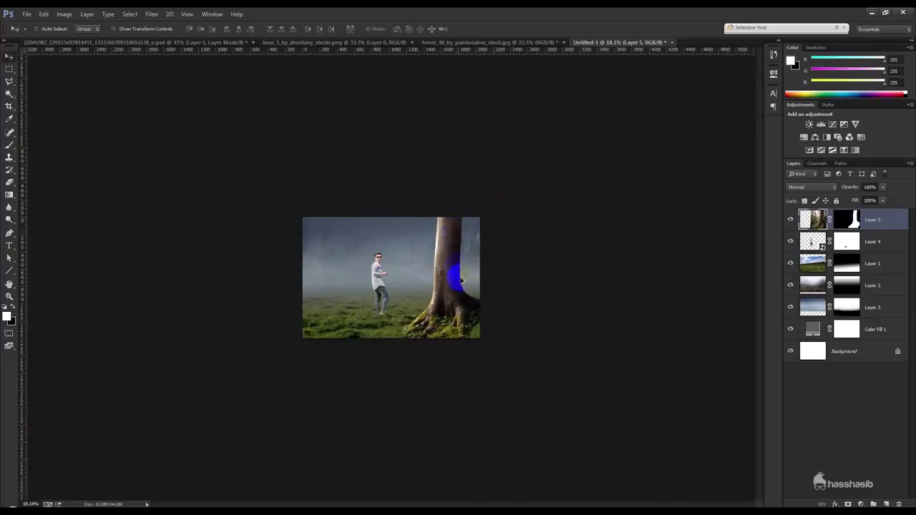
Zoom in closer on the composite.
{"action": "key", "text": "ctrl+plus"}
{"action": "key", "text": "ctrl+plus"}
{"action": "left_click_drag", "start_coordinate": [465, 281], "coordinate": [632, 312]}
{"action": "left_click", "coordinate": [815, 324]}
Add a Brightness/Contrast adjustment above Layer 1 with brightness at -150.
{"action": "left_click", "coordinate": [872, 264]}
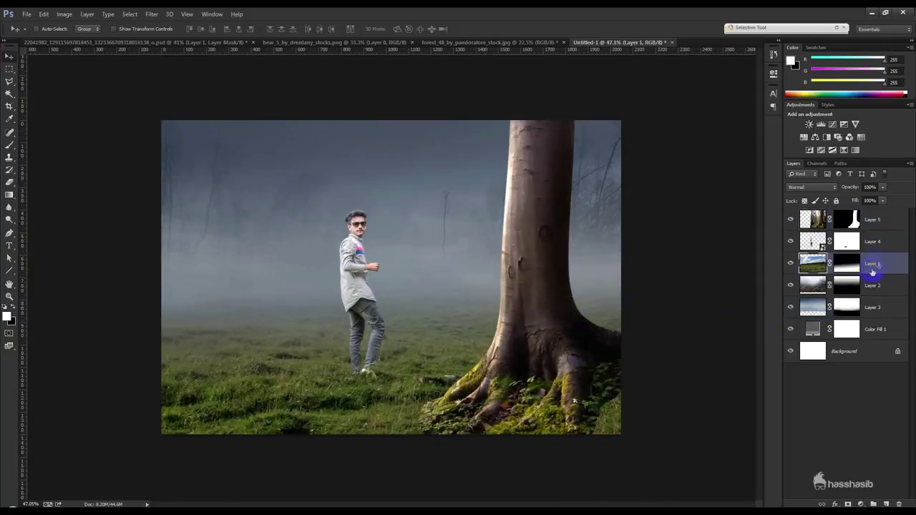
{"action": "left_click", "coordinate": [861, 504]}
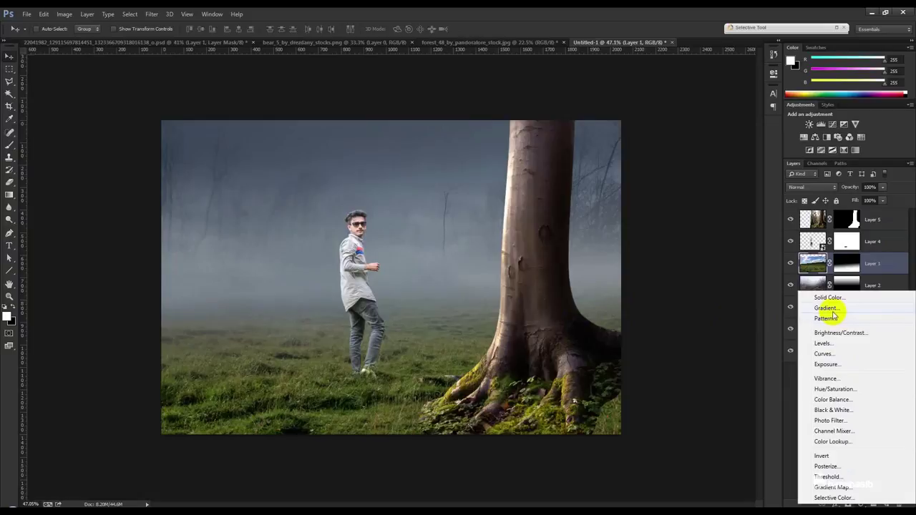
{"action": "left_click", "coordinate": [859, 331]}
{"action": "left_click", "coordinate": [698, 113]}
{"action": "left_click_drag", "start_coordinate": [688, 126], "coordinate": [631, 134]}
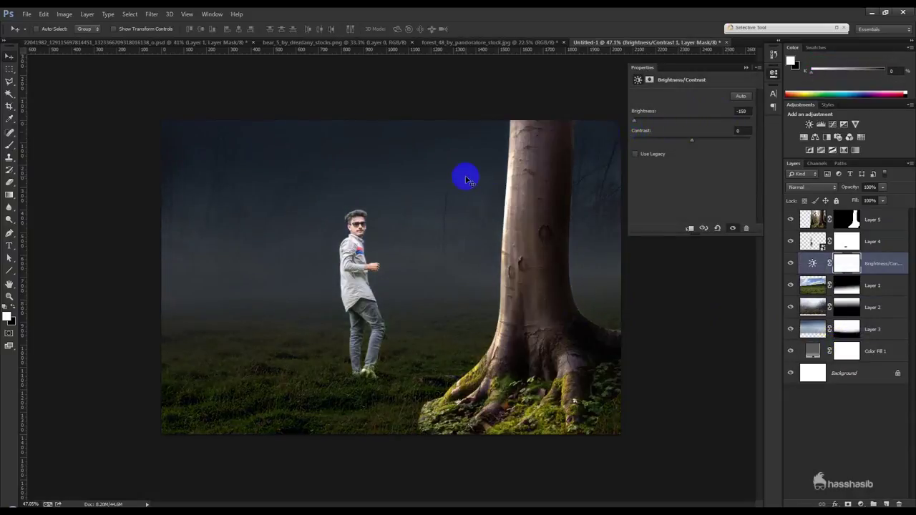
Paint the adjustment's mask with a soft black brush so the centre stays pale and foggy.
{"action": "left_click", "coordinate": [11, 148]}
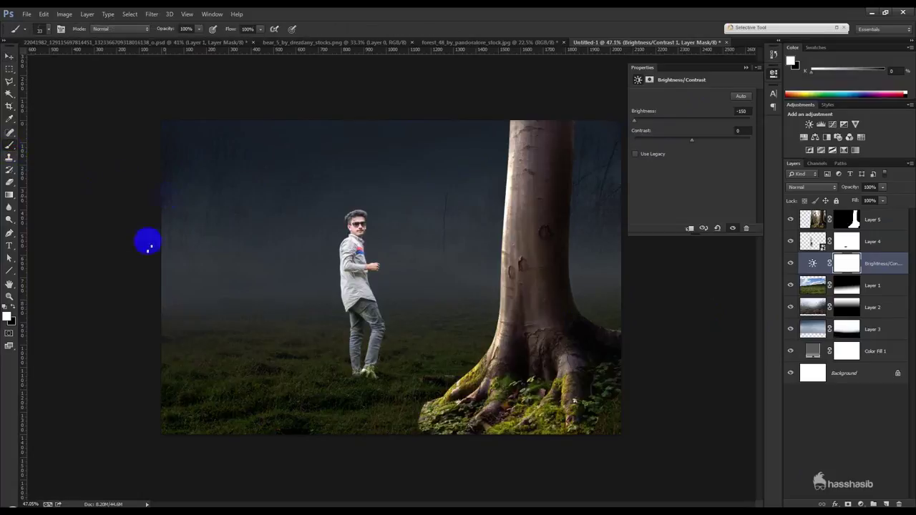
{"action": "right_click", "coordinate": [215, 306]}
{"action": "left_click", "coordinate": [292, 351]}
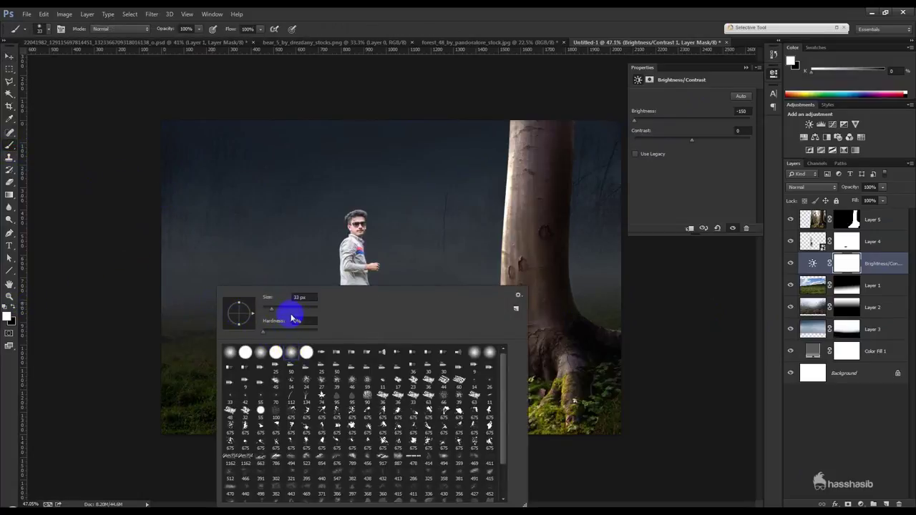
{"action": "key", "text": "Return"}
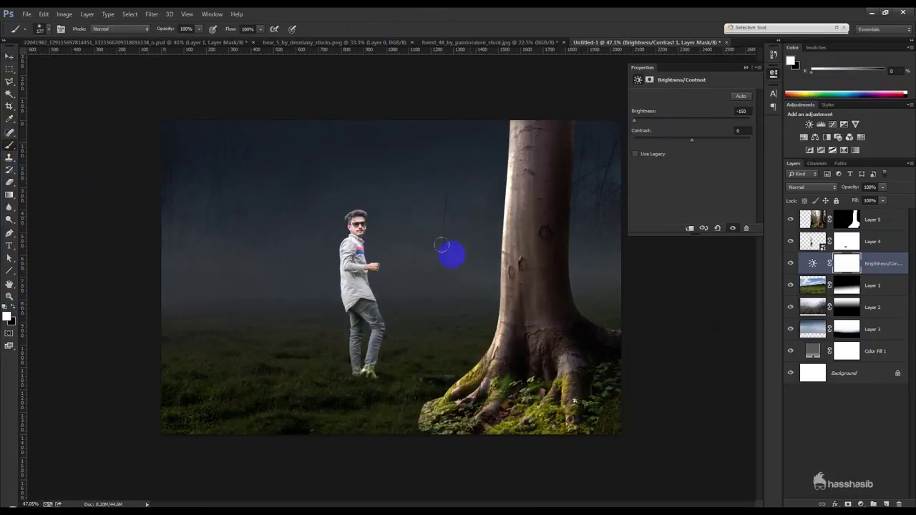
{"action": "left_click_drag", "start_coordinate": [292, 208], "coordinate": [324, 221]}
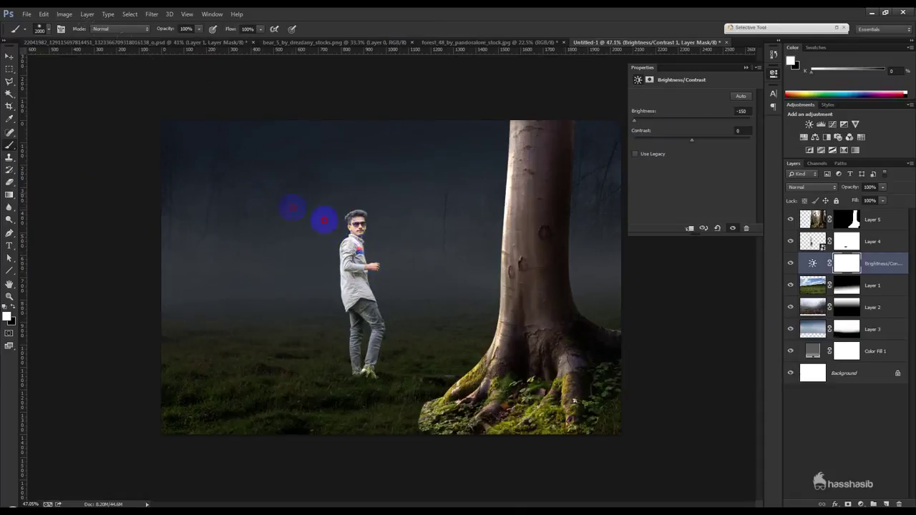
{"action": "left_click", "coordinate": [13, 306]}
{"action": "mouse_move", "coordinate": [357, 205]}
{"action": "left_mouse_down"}
{"action": "mouse_move", "coordinate": [407, 234]}
{"action": "mouse_move", "coordinate": [383, 219]}
{"action": "left_mouse_up"}
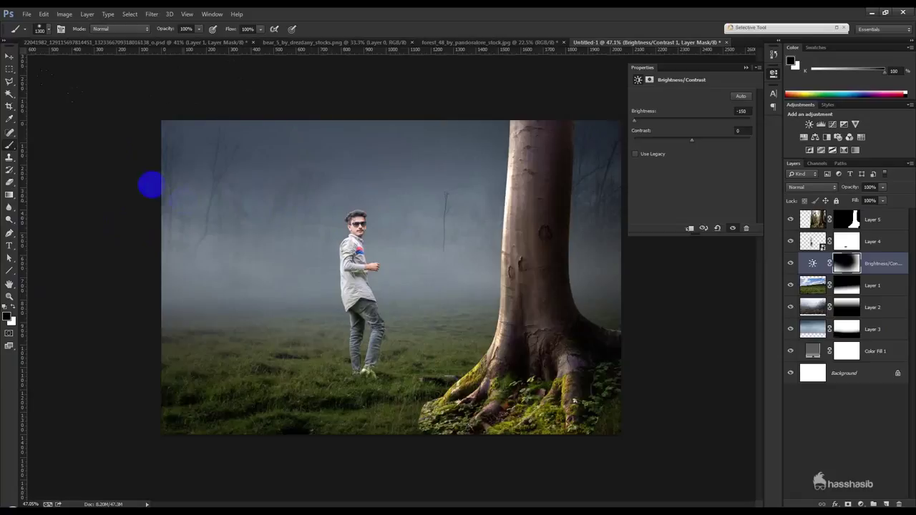
{"action": "left_click", "coordinate": [847, 219]}
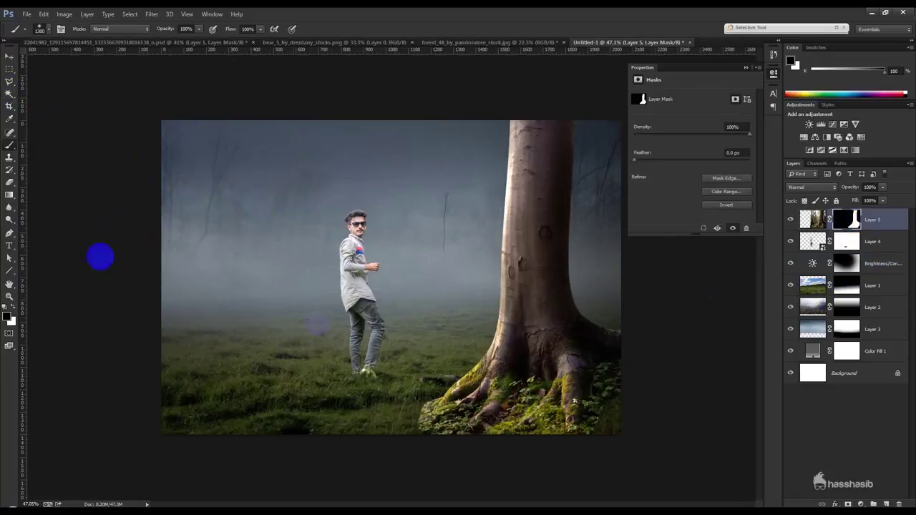
Set up a 70 px near-black brush and paint along the bottom of the tree roots.
{"action": "right_click", "coordinate": [322, 250]}
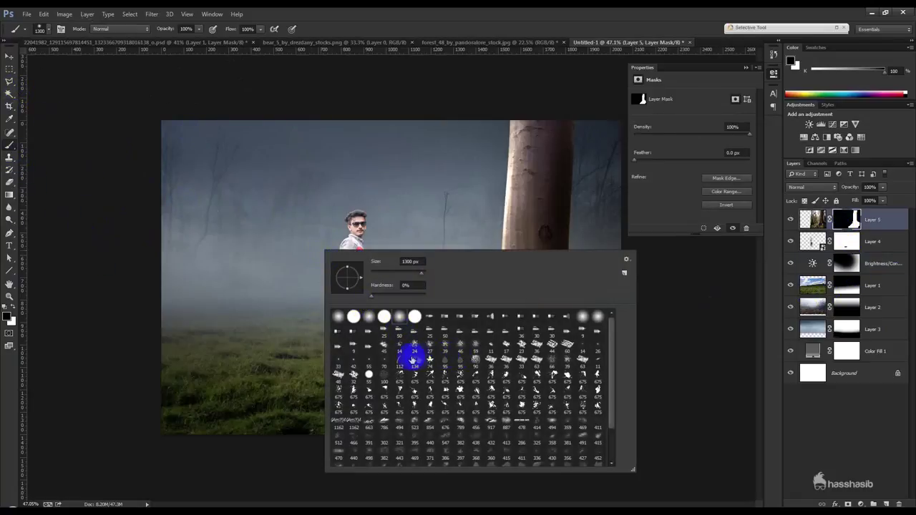
{"action": "double_click", "coordinate": [404, 359]}
{"action": "key", "text": "bracketleft"}
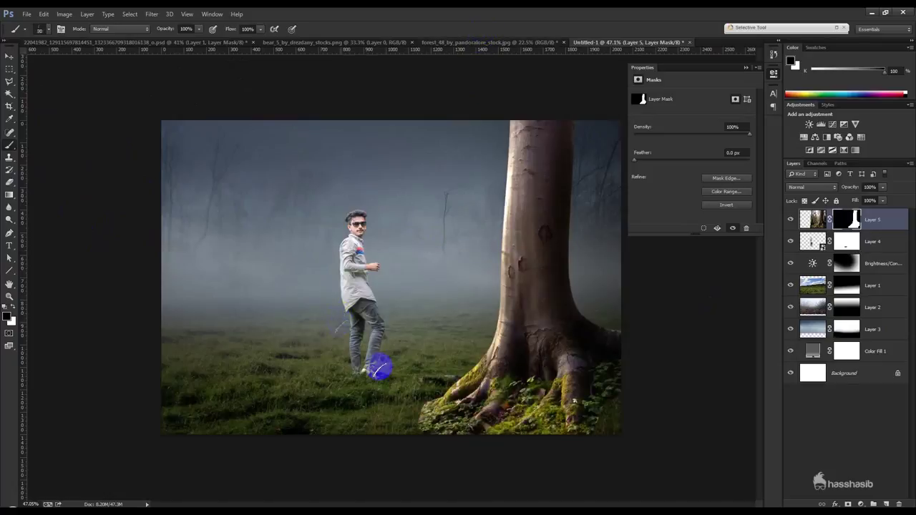
{"action": "key", "text": "bracketright"}
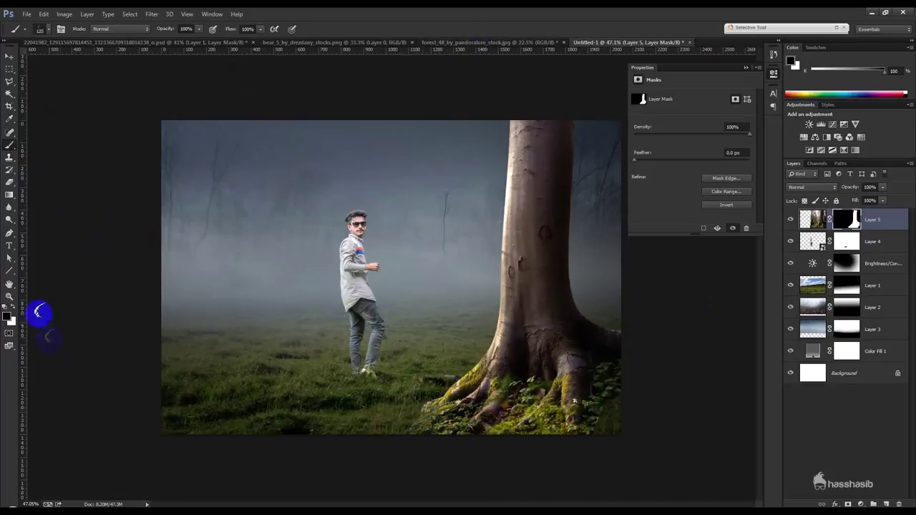
{"action": "left_click", "coordinate": [12, 322]}
{"action": "left_click", "coordinate": [545, 167]}
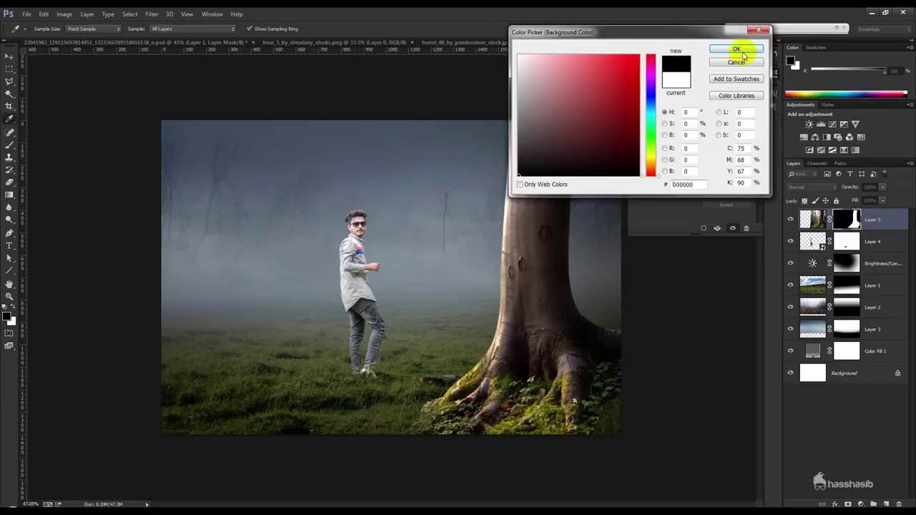
{"action": "left_click", "coordinate": [737, 50]}
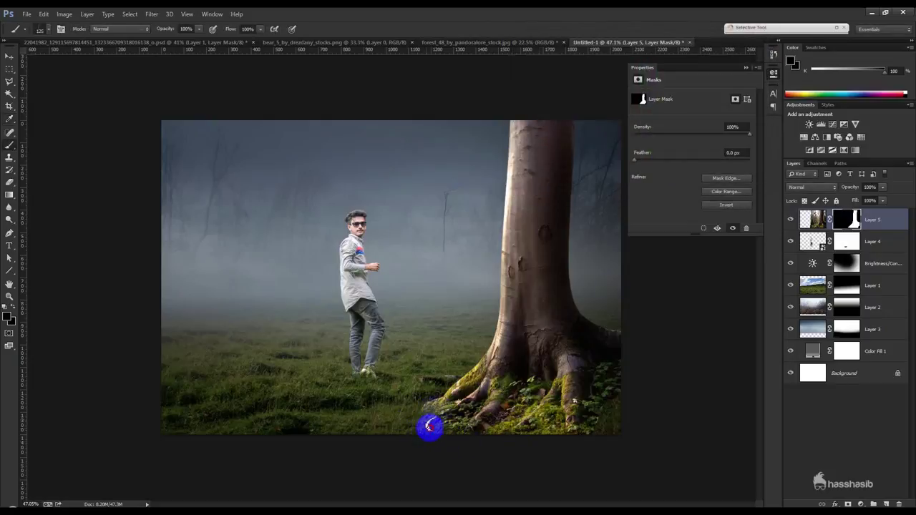
{"action": "mouse_move", "coordinate": [411, 420]}
{"action": "left_mouse_down"}
{"action": "mouse_move", "coordinate": [429, 413]}
{"action": "mouse_move", "coordinate": [422, 432]}
{"action": "left_mouse_up"}
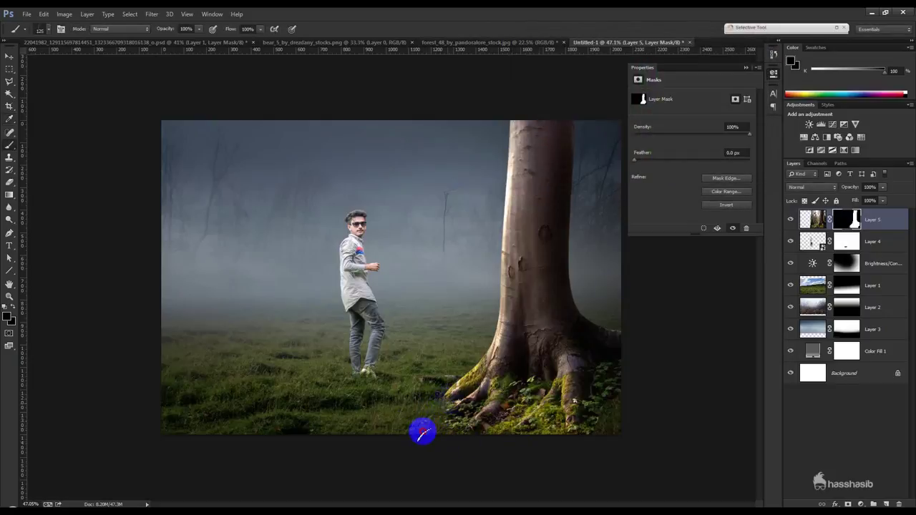
{"action": "key", "text": "bracketleft"}
{"action": "key", "text": "bracketleft"}
{"action": "key", "text": "bracketleft"}
{"action": "mouse_move", "coordinate": [437, 435]}
{"action": "left_mouse_down"}
{"action": "mouse_move", "coordinate": [466, 446]}
{"action": "mouse_move", "coordinate": [450, 446]}
{"action": "mouse_move", "coordinate": [586, 447]}
{"action": "mouse_move", "coordinate": [604, 399]}
{"action": "mouse_move", "coordinate": [591, 423]}
{"action": "mouse_move", "coordinate": [526, 454]}
{"action": "mouse_move", "coordinate": [482, 441]}
{"action": "mouse_move", "coordinate": [558, 436]}
{"action": "mouse_move", "coordinate": [615, 379]}
{"action": "mouse_move", "coordinate": [583, 430]}
{"action": "mouse_move", "coordinate": [522, 409]}
{"action": "mouse_move", "coordinate": [454, 422]}
{"action": "mouse_move", "coordinate": [431, 394]}
{"action": "mouse_move", "coordinate": [65, 293]}
{"action": "mouse_move", "coordinate": [103, 303]}
{"action": "mouse_move", "coordinate": [60, 229]}
{"action": "left_mouse_up"}
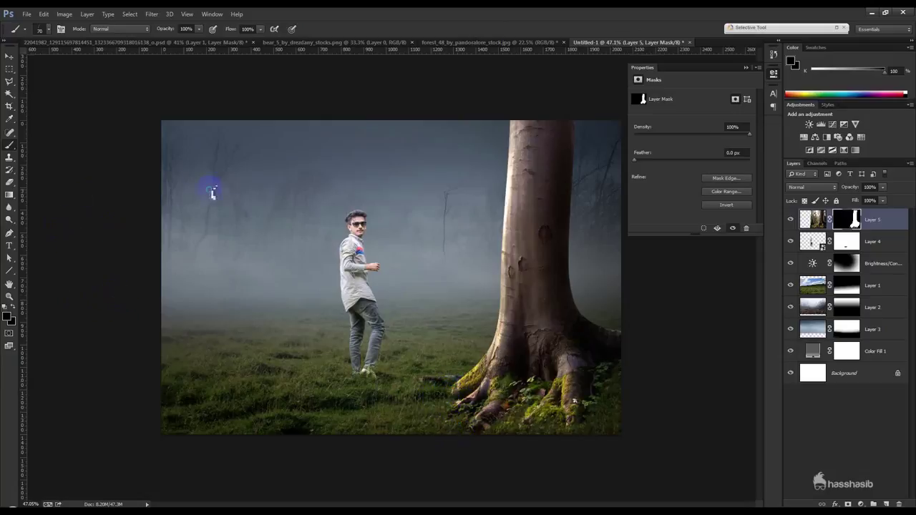
Lower brush opacity to 24% and fade the left and right roots into the moss.
{"action": "right_click", "coordinate": [212, 189]}
{"action": "left_click", "coordinate": [288, 256]}
{"action": "left_click", "coordinate": [167, 32]}
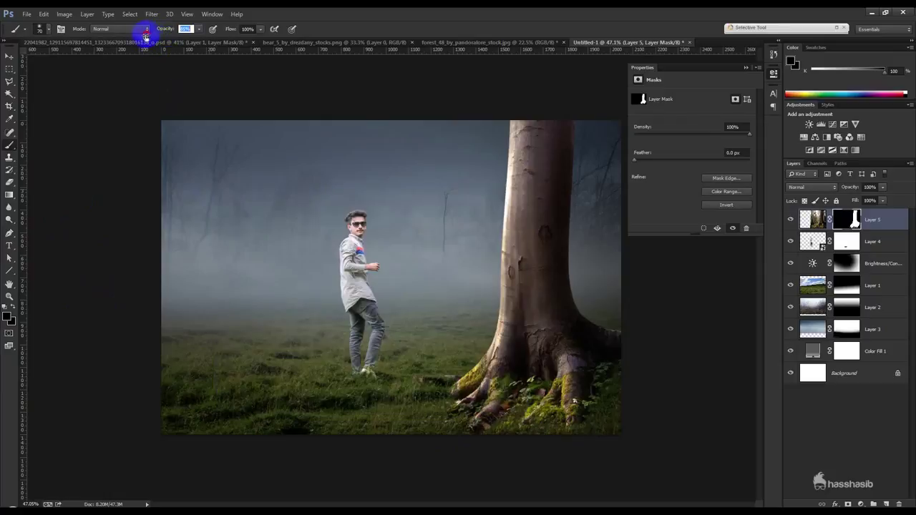
{"action": "type", "text": "24"}
{"action": "left_click", "coordinate": [473, 376]}
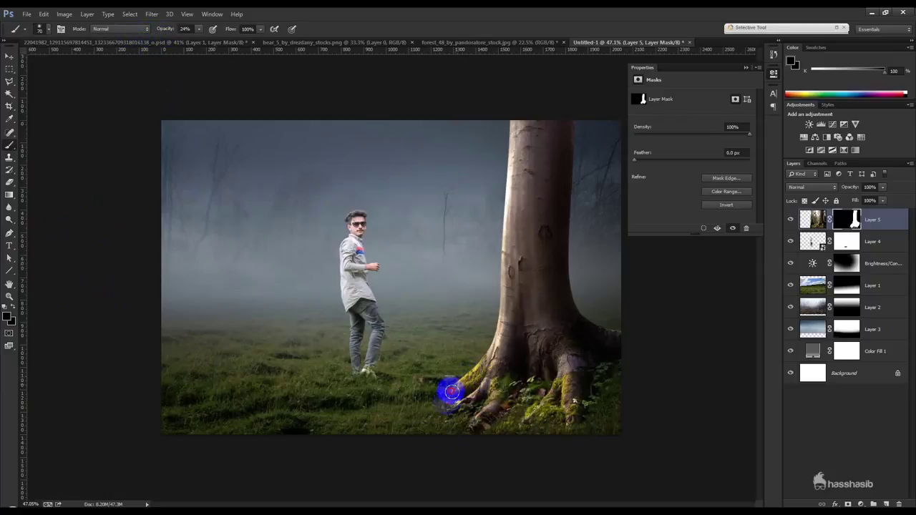
{"action": "left_click_drag", "start_coordinate": [469, 373], "coordinate": [477, 432]}
{"action": "mouse_move", "coordinate": [554, 423]}
{"action": "left_mouse_down"}
{"action": "mouse_move", "coordinate": [595, 404]}
{"action": "mouse_move", "coordinate": [545, 435]}
{"action": "mouse_move", "coordinate": [482, 413]}
{"action": "mouse_move", "coordinate": [470, 395]}
{"action": "mouse_move", "coordinate": [423, 388]}
{"action": "left_mouse_up"}
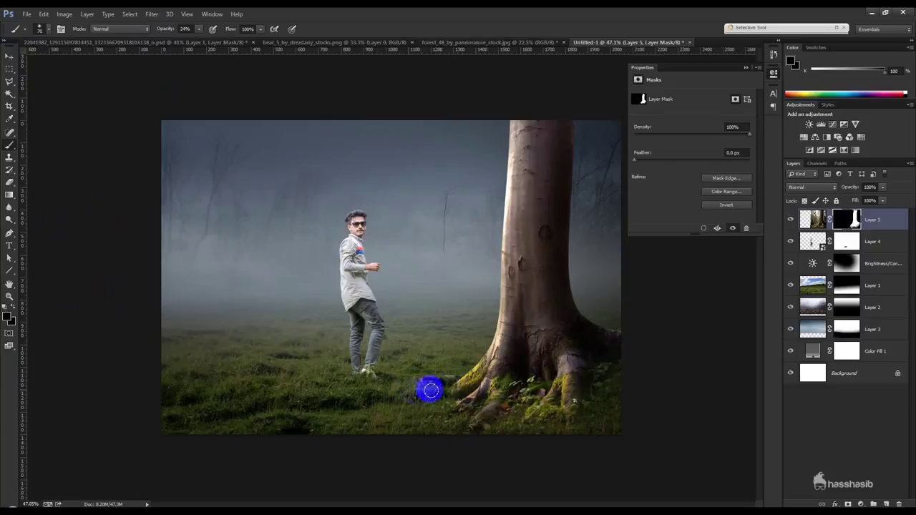
{"action": "left_click", "coordinate": [12, 61]}
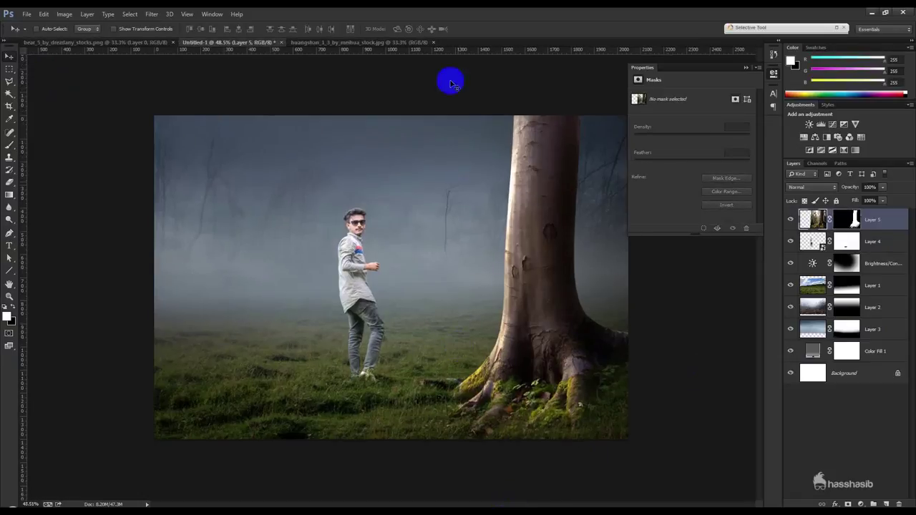
Bring the huangshan mountain photo into the composite, shrunk to about 43% and widened toward the tree.
{"action": "left_click", "coordinate": [403, 43]}
{"action": "left_click_drag", "start_coordinate": [378, 170], "coordinate": [364, 217]}
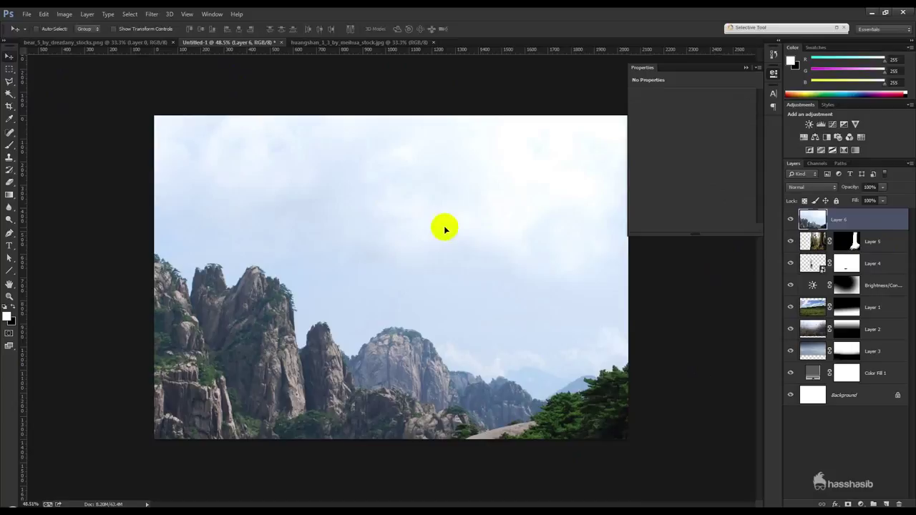
{"action": "key", "text": "ctrl+t"}
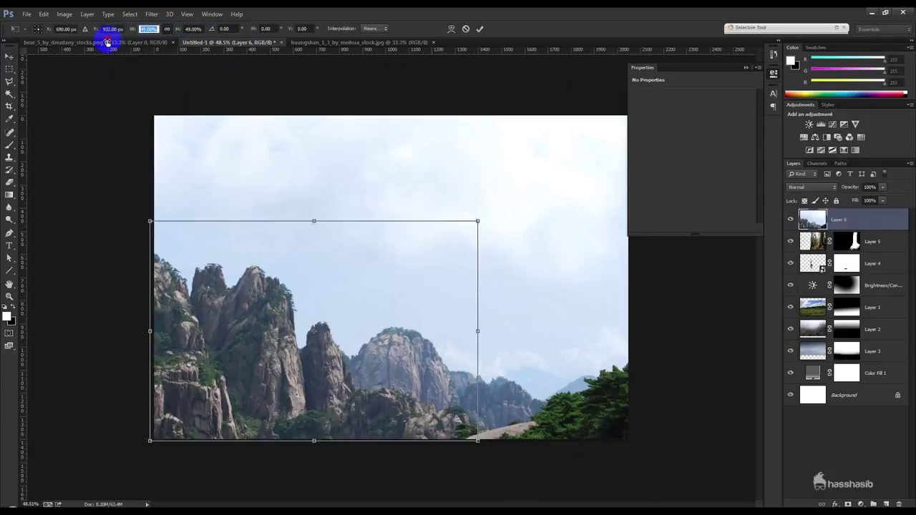
{"action": "left_click_drag", "start_coordinate": [133, 30], "coordinate": [86, 33]}
{"action": "left_click_drag", "start_coordinate": [332, 316], "coordinate": [315, 302]}
{"action": "left_click_drag", "start_coordinate": [376, 365], "coordinate": [375, 299]}
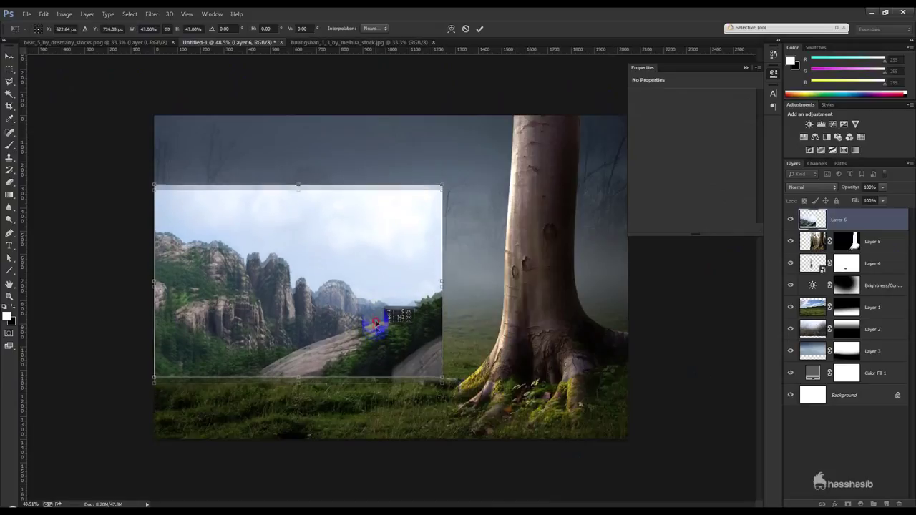
{"action": "left_click_drag", "start_coordinate": [444, 314], "coordinate": [521, 311]}
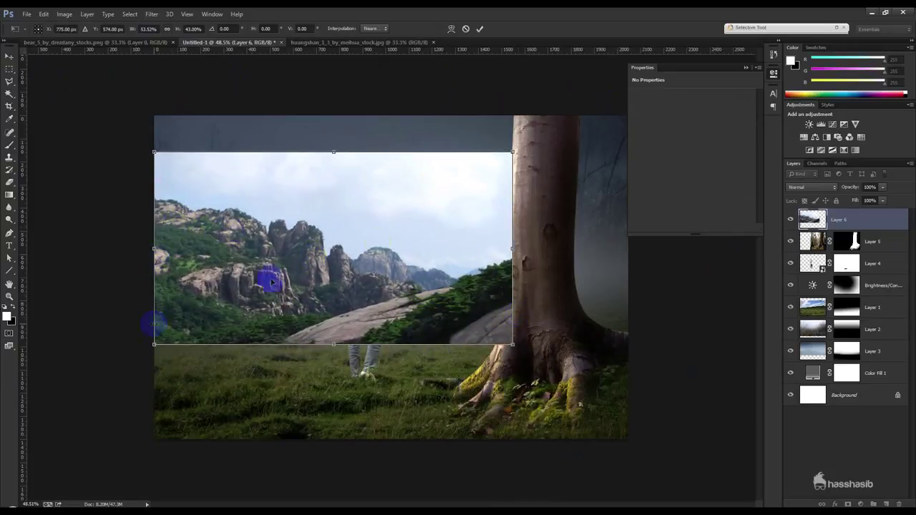
{"action": "key", "text": "Return"}
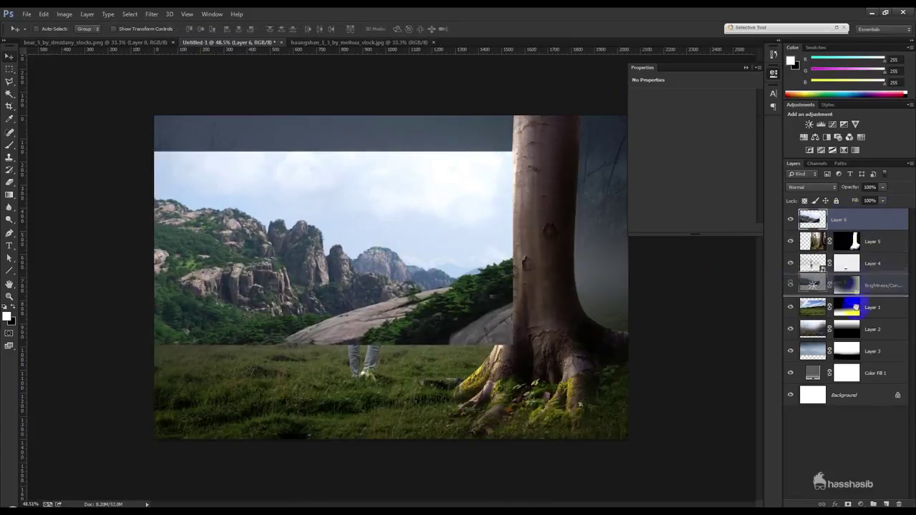
Place the mountain layer between Layer 1 and Layer 2 and mask its lower edge into the grass.
{"action": "left_click_drag", "start_coordinate": [847, 224], "coordinate": [851, 326]}
{"action": "left_click", "coordinate": [847, 502]}
{"action": "left_click", "coordinate": [9, 145]}
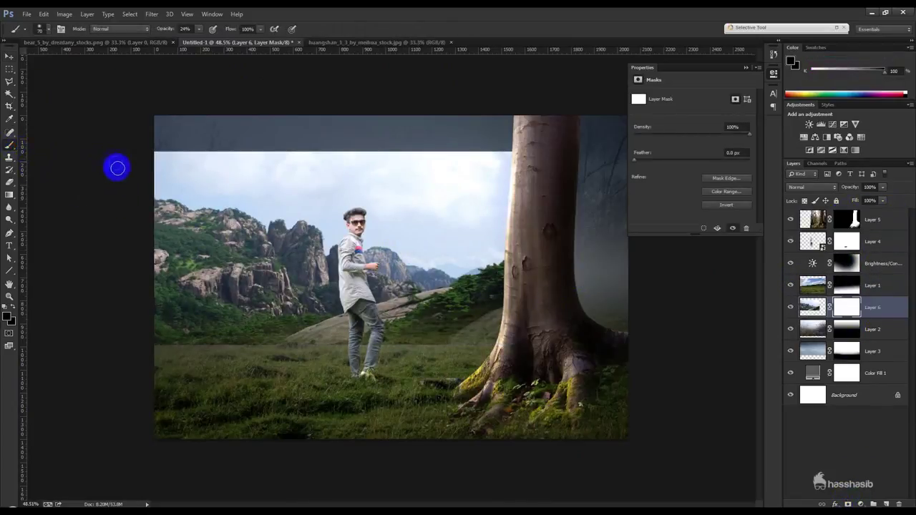
{"action": "mouse_move", "coordinate": [145, 336]}
{"action": "left_mouse_down"}
{"action": "mouse_move", "coordinate": [383, 344]}
{"action": "mouse_move", "coordinate": [265, 351]}
{"action": "mouse_move", "coordinate": [200, 368]}
{"action": "mouse_move", "coordinate": [290, 363]}
{"action": "left_mouse_up"}
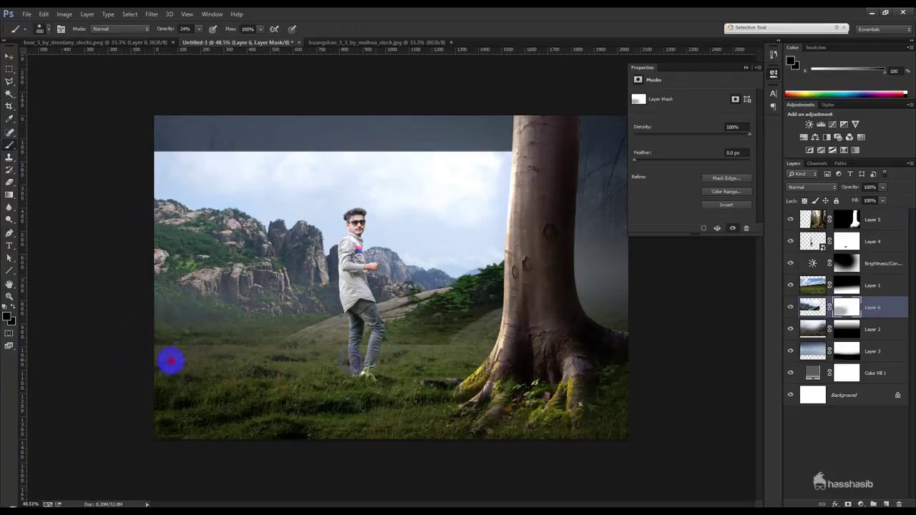
{"action": "left_click_drag", "start_coordinate": [171, 361], "coordinate": [442, 370]}
{"action": "left_click_drag", "start_coordinate": [390, 336], "coordinate": [494, 289]}
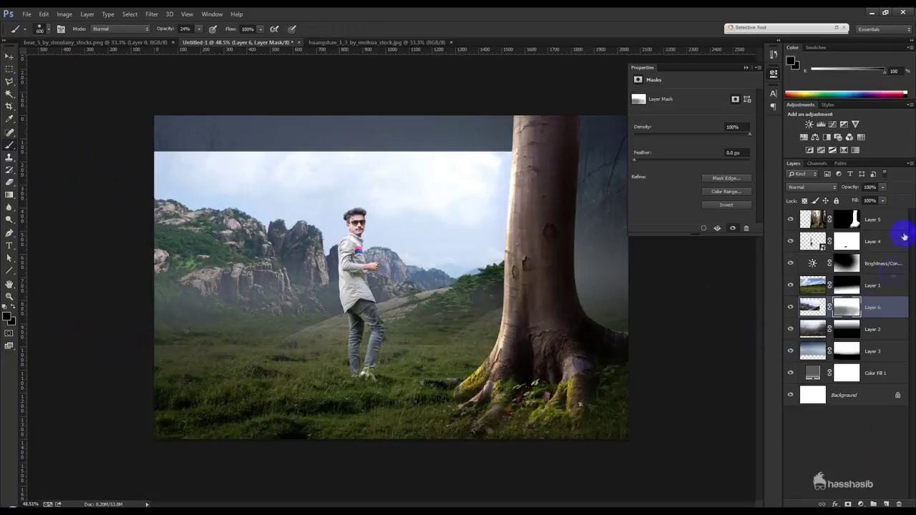
Set the mountain layer to Multiply blending, keeping it below Layer 2.
{"action": "left_click", "coordinate": [822, 190]}
{"action": "left_click", "coordinate": [807, 227]}
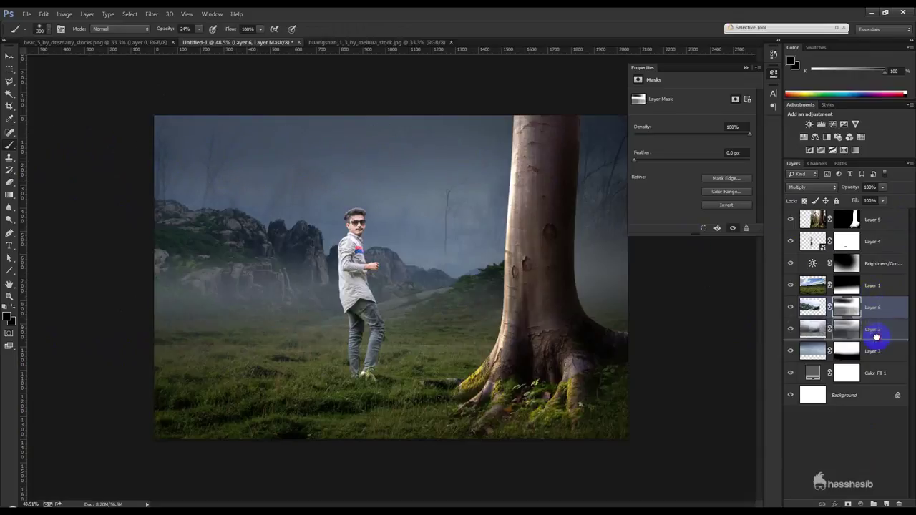
{"action": "left_click_drag", "start_coordinate": [877, 308], "coordinate": [873, 329]}
{"action": "key", "text": "x"}
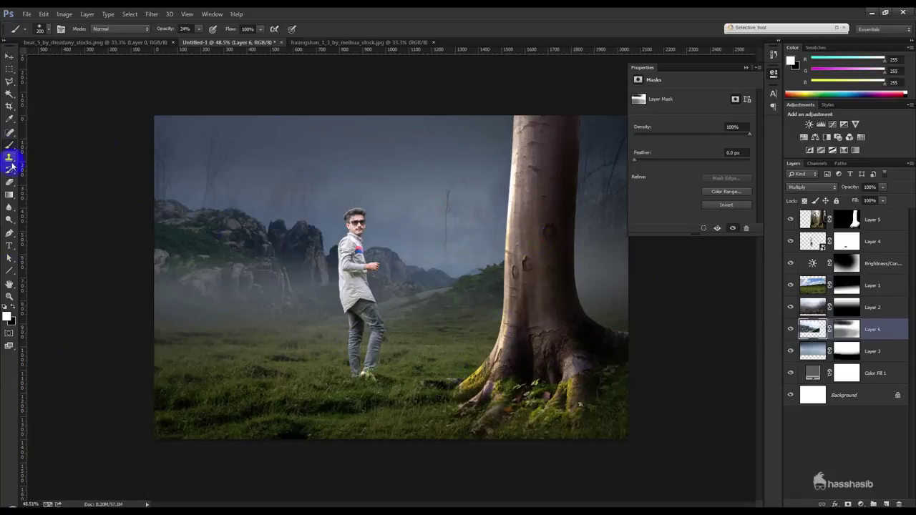
Fade the mountain layer with a black-to-white gradient on its mask so the fog rises higher.
{"action": "left_click", "coordinate": [846, 329]}
{"action": "key", "text": "x"}
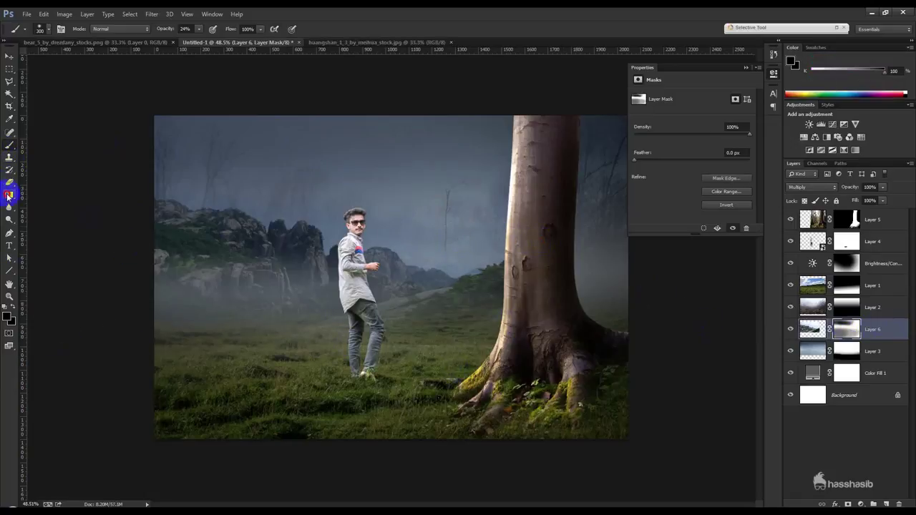
{"action": "left_click", "coordinate": [9, 195]}
{"action": "left_click", "coordinate": [68, 28]}
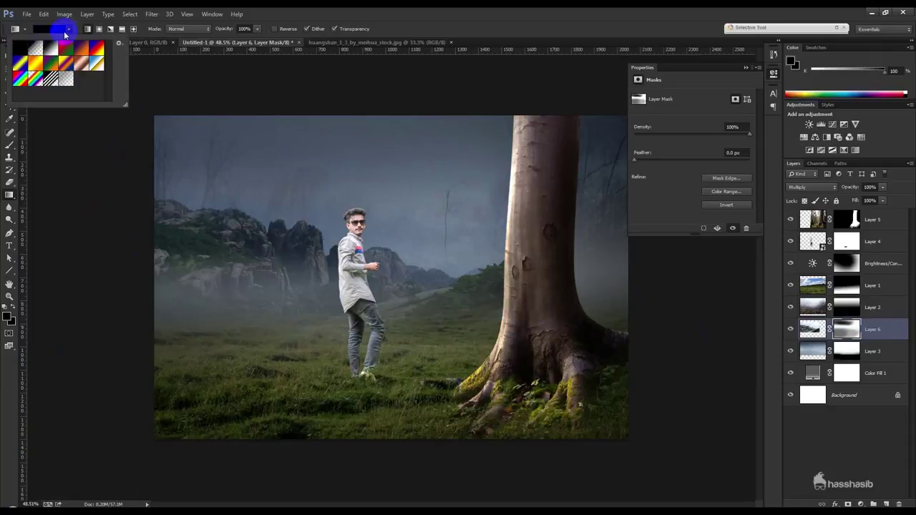
{"action": "left_click", "coordinate": [51, 48]}
{"action": "mouse_move", "coordinate": [277, 271]}
{"action": "left_mouse_down"}
{"action": "mouse_move", "coordinate": [277, 236]}
{"action": "mouse_move", "coordinate": [280, 283]}
{"action": "mouse_move", "coordinate": [287, 209]}
{"action": "left_mouse_up"}
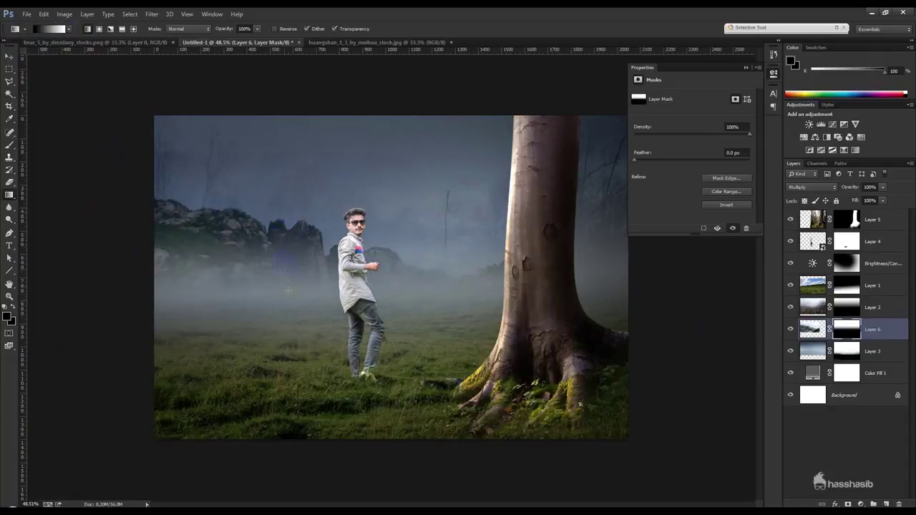
{"action": "left_click_drag", "start_coordinate": [292, 266], "coordinate": [294, 171]}
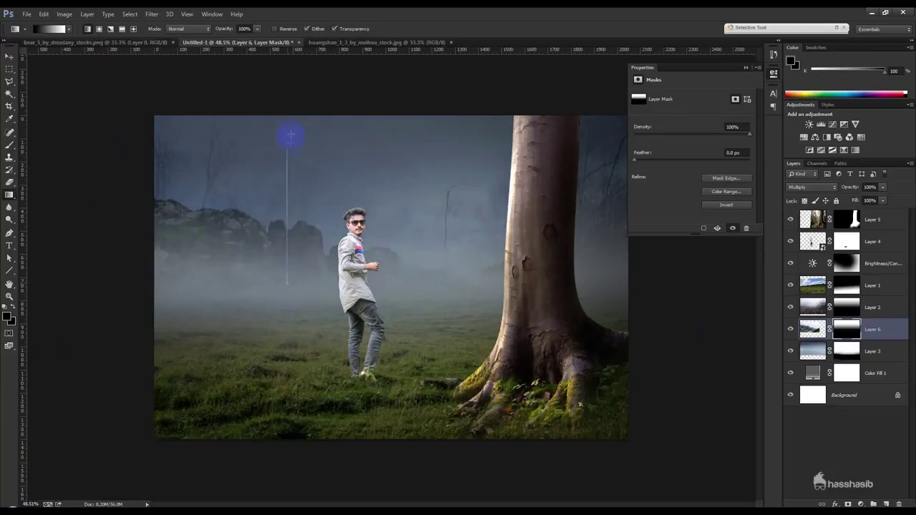
{"action": "left_click_drag", "start_coordinate": [287, 283], "coordinate": [289, 135]}
Shrink the mountain layer, move it lower left, widen it rightward and tilt it slightly.
{"action": "left_click", "coordinate": [10, 56]}
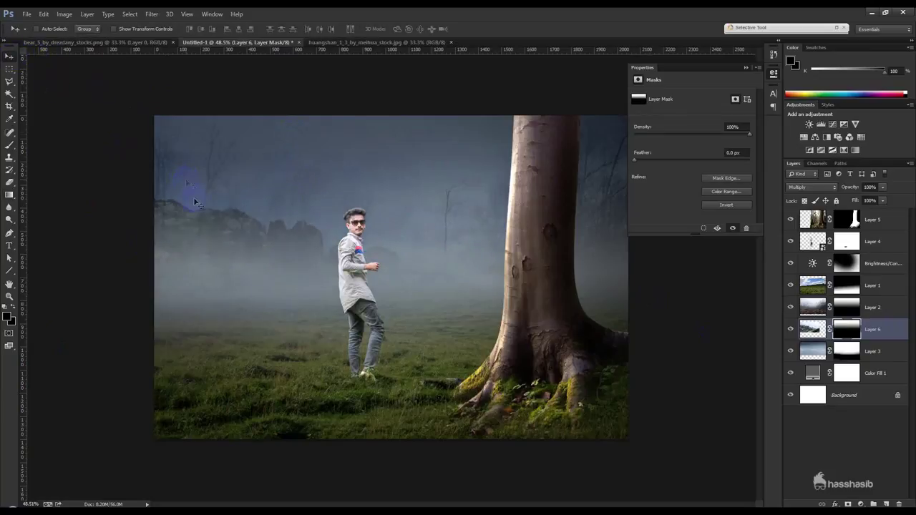
{"action": "key", "text": "ctrl+t"}
{"action": "mouse_move", "coordinate": [154, 116]}
{"action": "left_mouse_down"}
{"action": "mouse_move", "coordinate": [300, 205]}
{"action": "mouse_move", "coordinate": [204, 244]}
{"action": "left_mouse_up"}
{"action": "mouse_move", "coordinate": [422, 290]}
{"action": "left_mouse_down"}
{"action": "mouse_move", "coordinate": [607, 272]}
{"action": "mouse_move", "coordinate": [423, 274]}
{"action": "mouse_move", "coordinate": [484, 264]}
{"action": "left_mouse_up"}
{"action": "left_click_drag", "start_coordinate": [309, 277], "coordinate": [310, 272]}
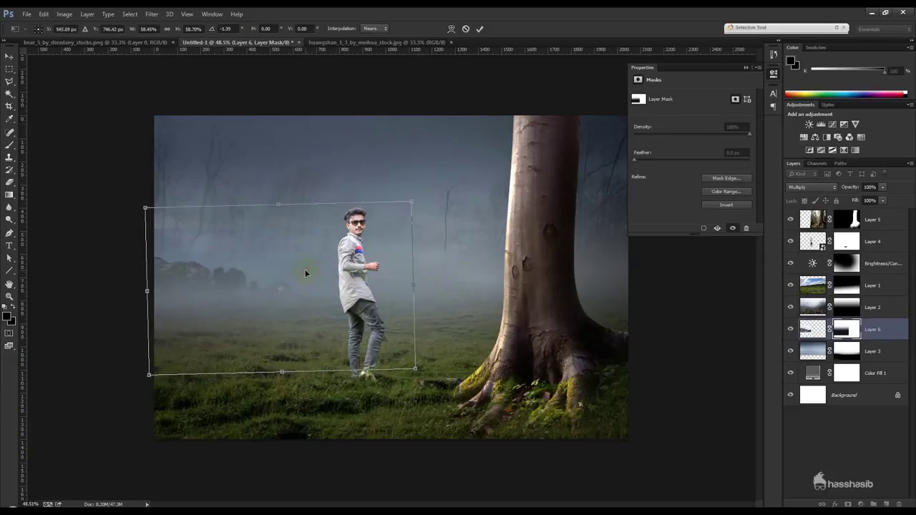
{"action": "key", "text": "Return"}
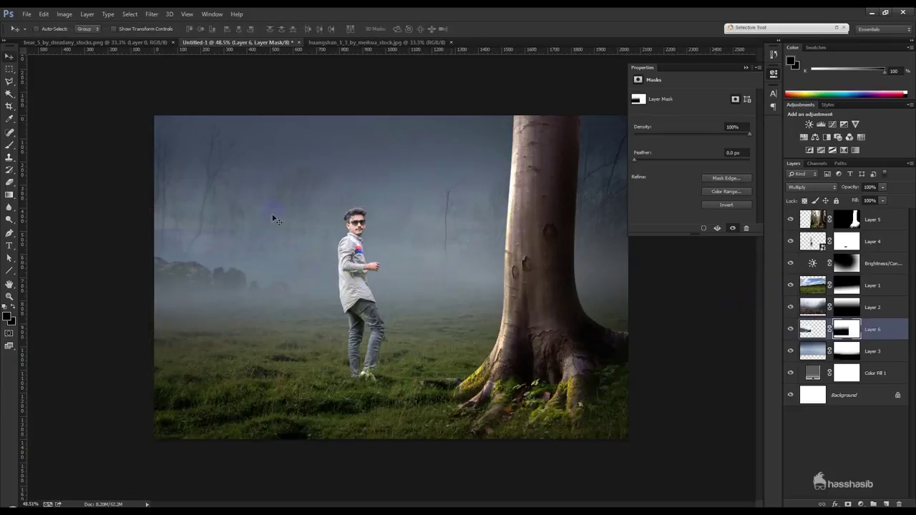
Paint black on the mist layer's mask over the left side of the meadow.
{"action": "left_click", "coordinate": [851, 336]}
{"action": "left_click", "coordinate": [9, 146]}
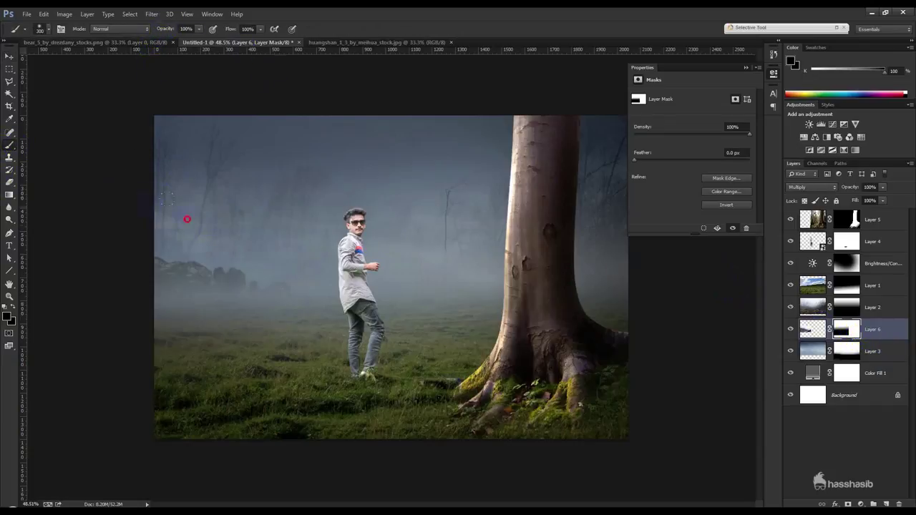
{"action": "left_click_drag", "start_coordinate": [188, 219], "coordinate": [136, 210]}
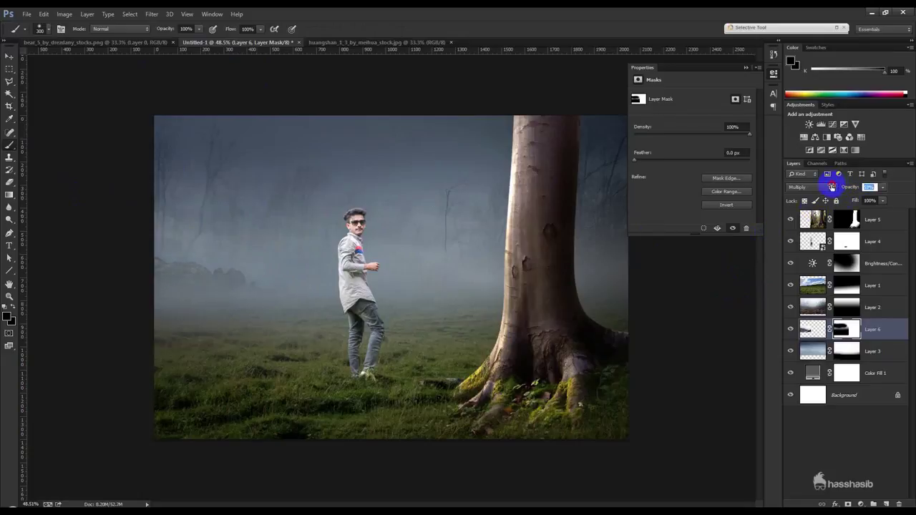
{"action": "left_click", "coordinate": [691, 210]}
Duplicate the mist layer, flip the copy horizontally, enlarge it and shift it left.
{"action": "left_click", "coordinate": [9, 56]}
{"action": "left_click_drag", "start_coordinate": [372, 286], "coordinate": [530, 302]}
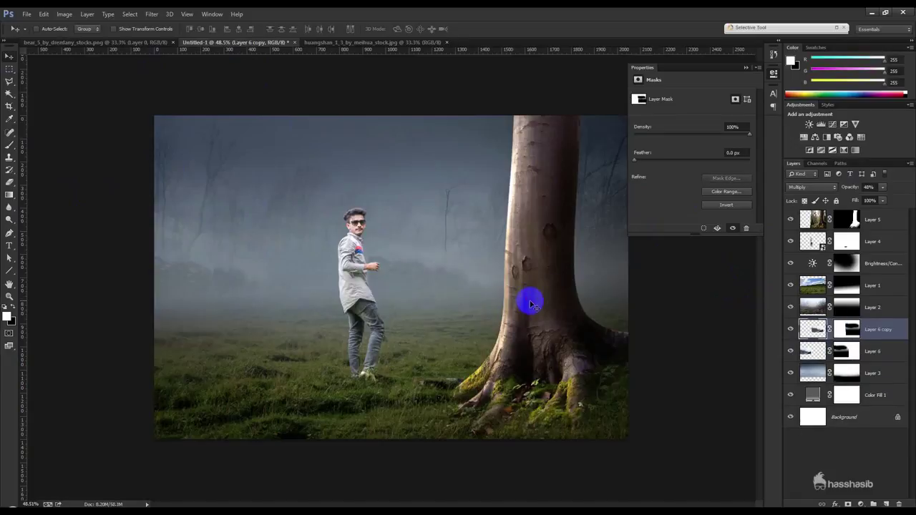
{"action": "key", "text": "ctrl+t"}
{"action": "right_click", "coordinate": [498, 297]}
{"action": "left_click", "coordinate": [551, 438]}
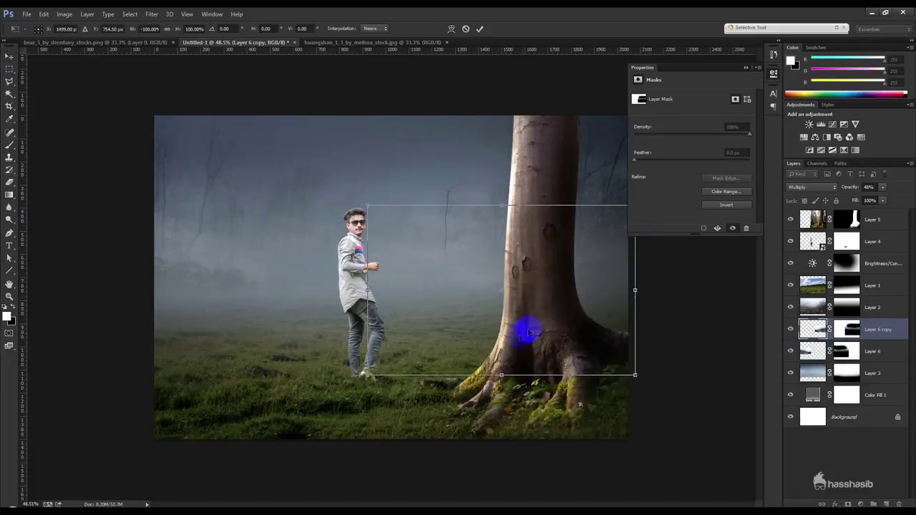
{"action": "left_click_drag", "start_coordinate": [527, 331], "coordinate": [419, 323]}
{"action": "left_click_drag", "start_coordinate": [280, 208], "coordinate": [216, 168]}
{"action": "left_click_drag", "start_coordinate": [403, 291], "coordinate": [392, 303]}
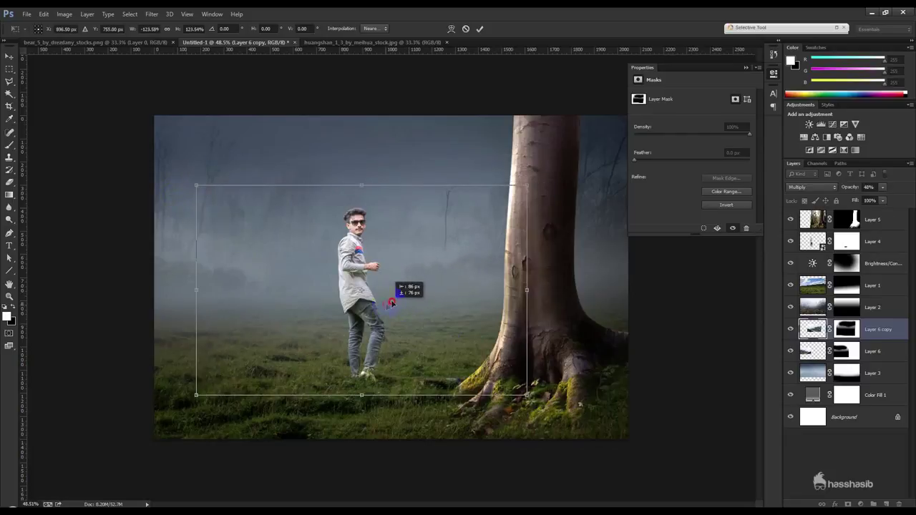
{"action": "key", "text": "Return"}
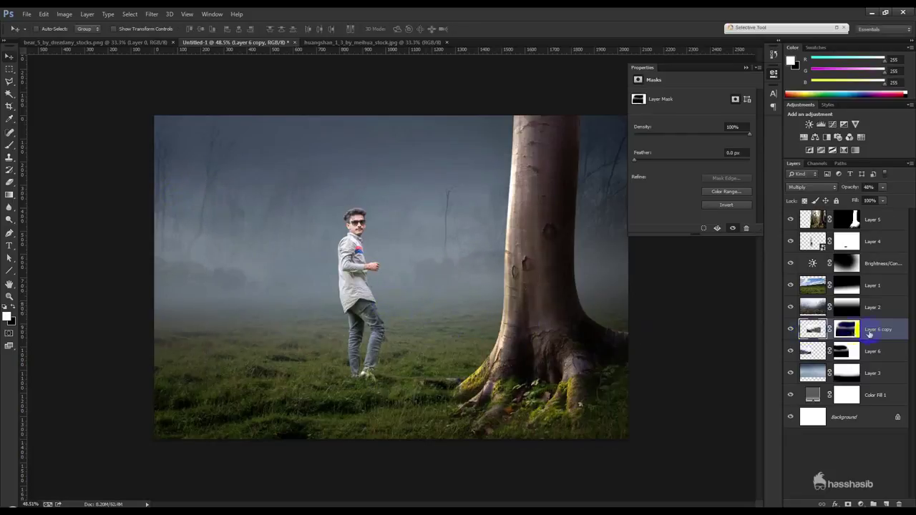
Put the mist copy beneath the original, select its mask, and bring up the huangshan mountain photo.
{"action": "left_click_drag", "start_coordinate": [869, 333], "coordinate": [863, 358]}
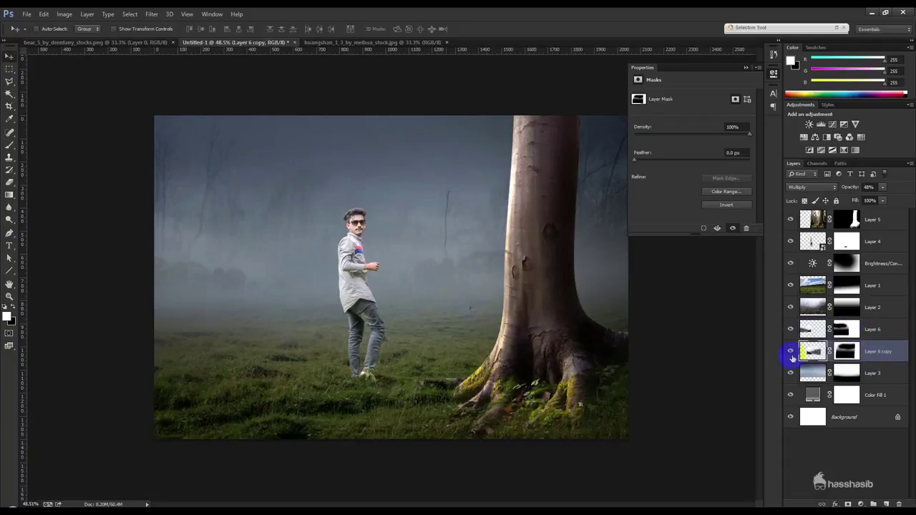
{"action": "left_click", "coordinate": [846, 352]}
{"action": "left_click", "coordinate": [9, 147]}
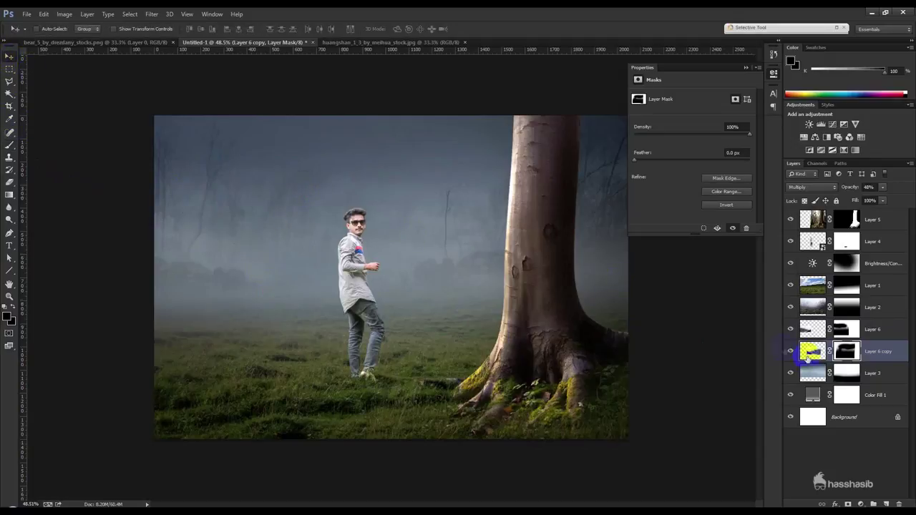
{"action": "left_click", "coordinate": [581, 339]}
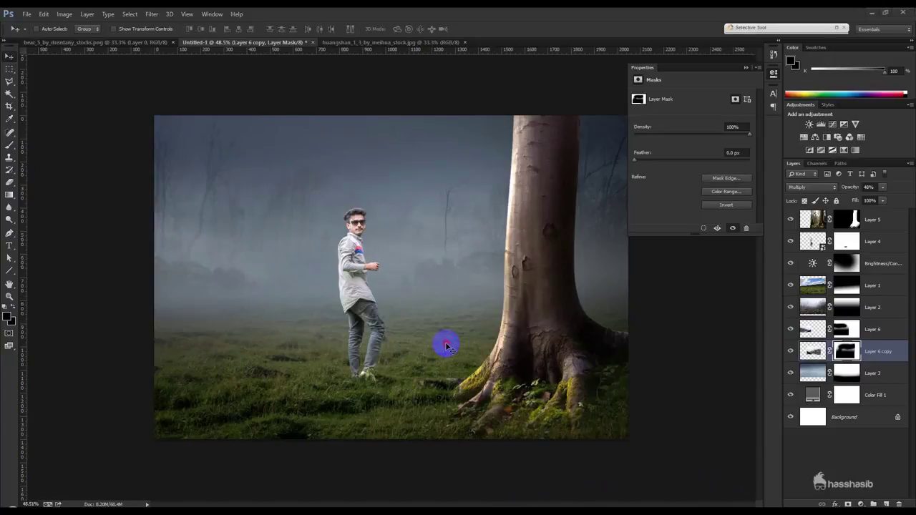
{"action": "left_click", "coordinate": [351, 43]}
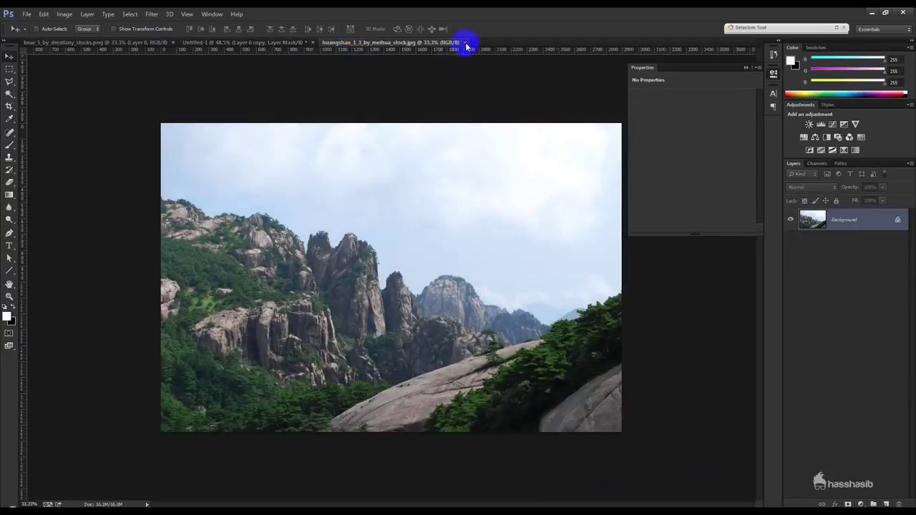
{"action": "left_click", "coordinate": [466, 43]}
Bring the bear from its photo into the composite and place its layer just below Layer 4.
{"action": "left_click", "coordinate": [137, 43]}
{"action": "mouse_move", "coordinate": [332, 229]}
{"action": "left_mouse_down"}
{"action": "mouse_move", "coordinate": [293, 50]}
{"action": "mouse_move", "coordinate": [616, 307]}
{"action": "left_mouse_up"}
{"action": "left_click_drag", "start_coordinate": [847, 360], "coordinate": [862, 255]}
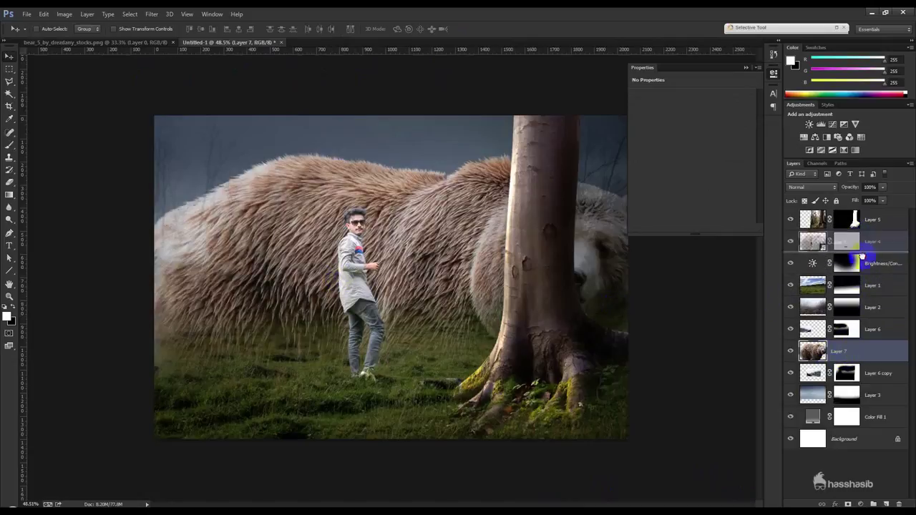
{"action": "left_click_drag", "start_coordinate": [862, 256], "coordinate": [865, 259]}
Shrink and tilt the bear and set it beside the man.
{"action": "key", "text": "ctrl+t"}
{"action": "left_click_drag", "start_coordinate": [120, 138], "coordinate": [337, 317]}
{"action": "left_click_drag", "start_coordinate": [409, 354], "coordinate": [265, 301]}
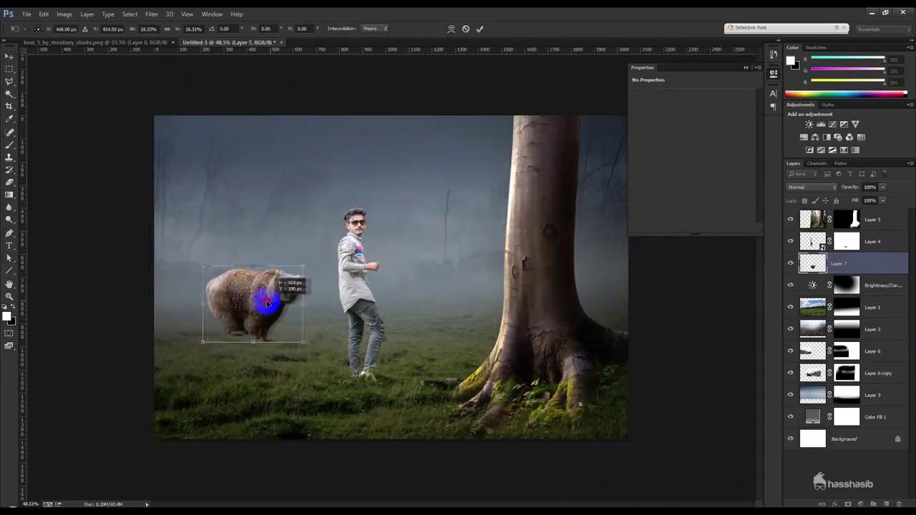
{"action": "left_click_drag", "start_coordinate": [363, 327], "coordinate": [353, 304]}
{"action": "left_click_drag", "start_coordinate": [266, 296], "coordinate": [283, 310]}
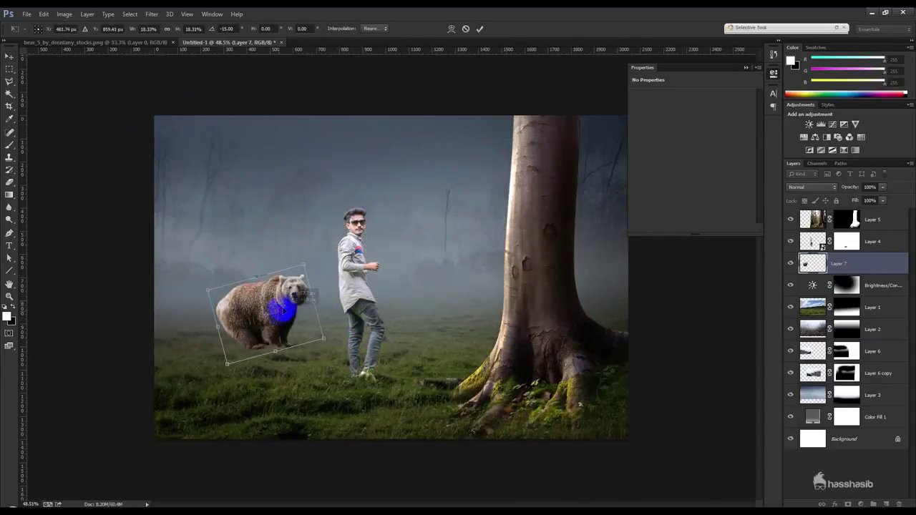
{"action": "left_click_drag", "start_coordinate": [303, 266], "coordinate": [295, 272]}
{"action": "left_click_drag", "start_coordinate": [264, 311], "coordinate": [275, 313]}
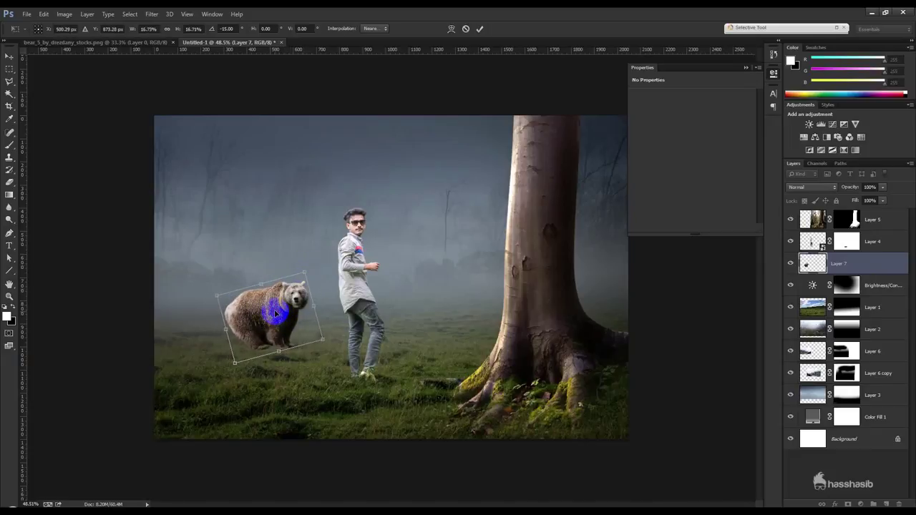
{"action": "key", "text": "Return"}
Flip the bear vertically and back upright, then flip it horizontally.
{"action": "key", "text": "ctrl+t"}
{"action": "right_click", "coordinate": [269, 305]}
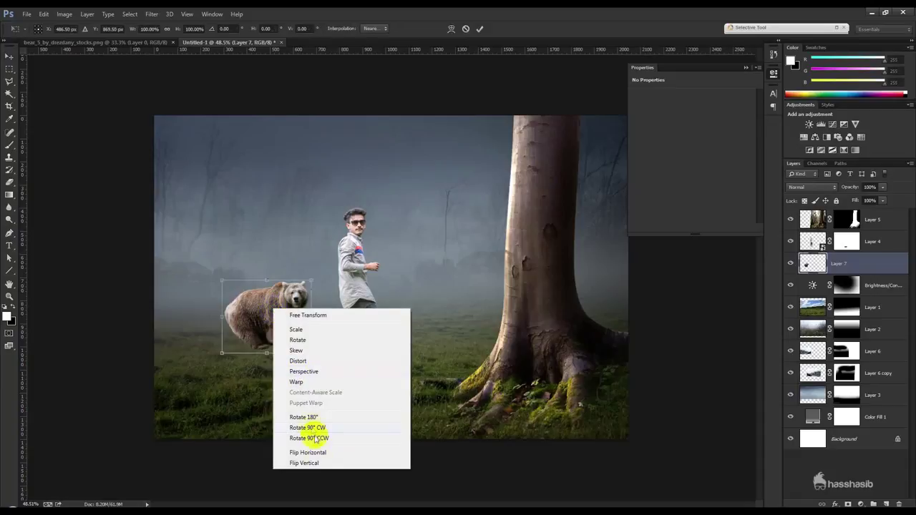
{"action": "left_click", "coordinate": [318, 462]}
{"action": "right_click", "coordinate": [277, 318]}
{"action": "left_click", "coordinate": [311, 470]}
{"action": "right_click", "coordinate": [283, 317]}
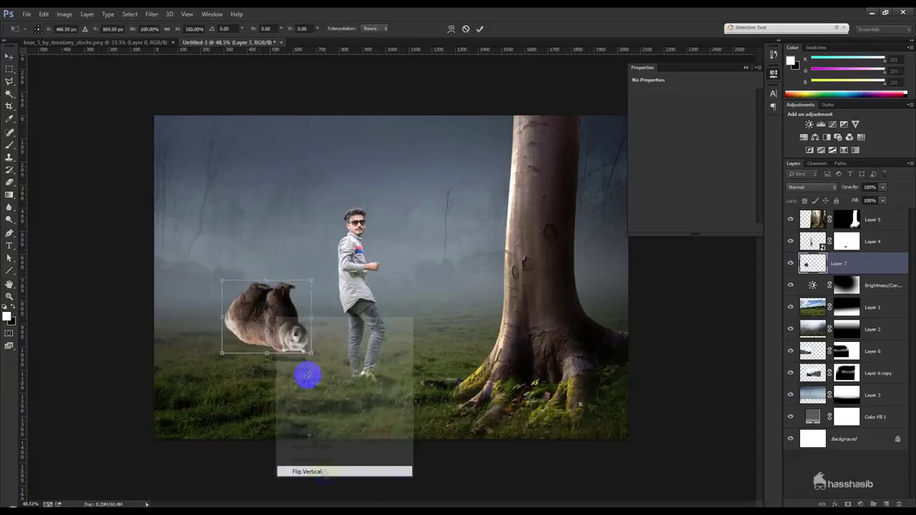
{"action": "left_click", "coordinate": [318, 462]}
Flip the bear to face the man, place it to his left, and refine its size and tilt.
{"action": "left_click_drag", "start_coordinate": [297, 320], "coordinate": [479, 312]}
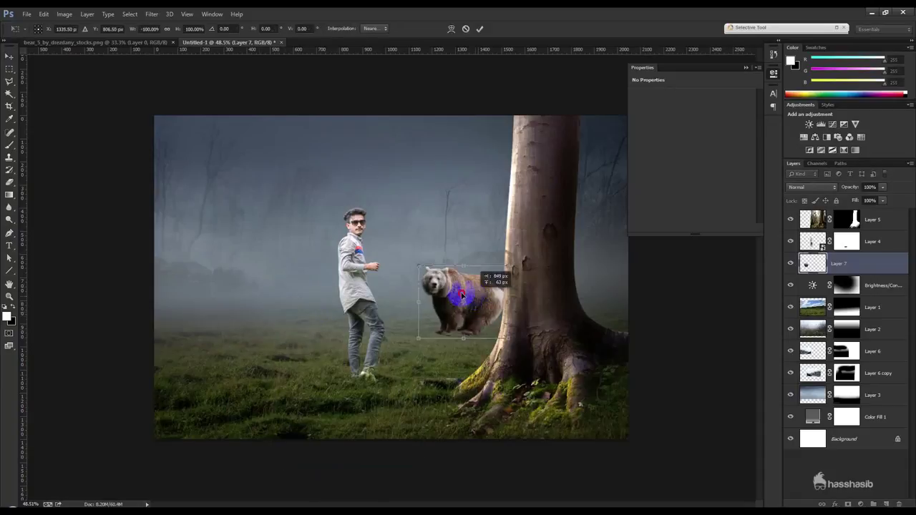
{"action": "right_click", "coordinate": [478, 312]}
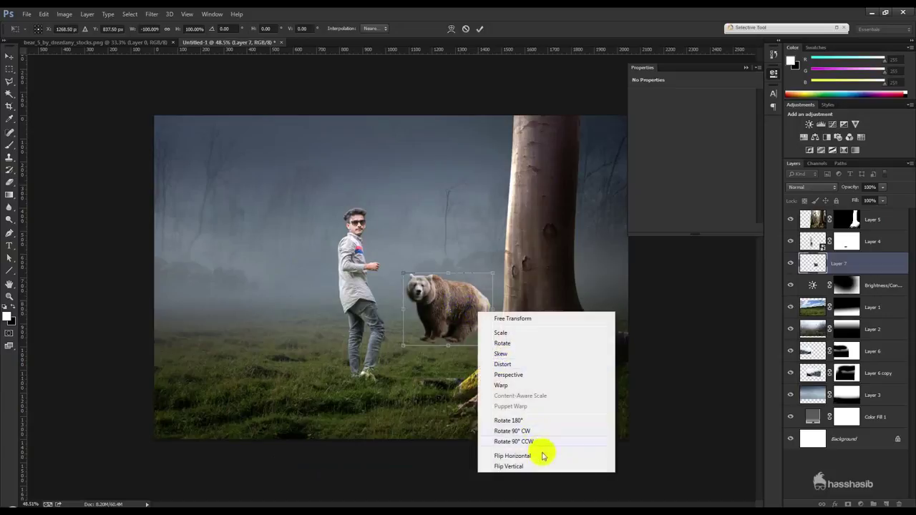
{"action": "left_click", "coordinate": [544, 453]}
{"action": "left_click_drag", "start_coordinate": [450, 308], "coordinate": [262, 312]}
{"action": "left_click_drag", "start_coordinate": [342, 341], "coordinate": [357, 330]}
{"action": "left_click_drag", "start_coordinate": [212, 309], "coordinate": [209, 317]}
{"action": "mouse_move", "coordinate": [301, 286]}
{"action": "left_mouse_down"}
{"action": "mouse_move", "coordinate": [294, 293]}
{"action": "mouse_move", "coordinate": [335, 315]}
{"action": "left_mouse_up"}
{"action": "key", "text": "Return"}
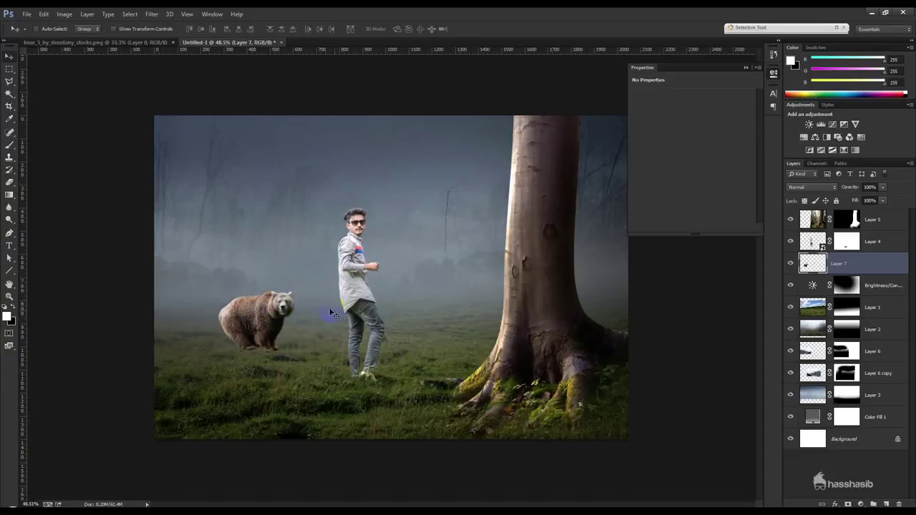
{"action": "scroll", "coordinate": [236, 342], "scroll_direction": "up", "scroll_amount": 1}
{"action": "scroll", "coordinate": [215, 347], "scroll_direction": "up", "scroll_amount": 3}
{"action": "scroll", "coordinate": [190, 351], "scroll_direction": "up", "scroll_amount": 2}
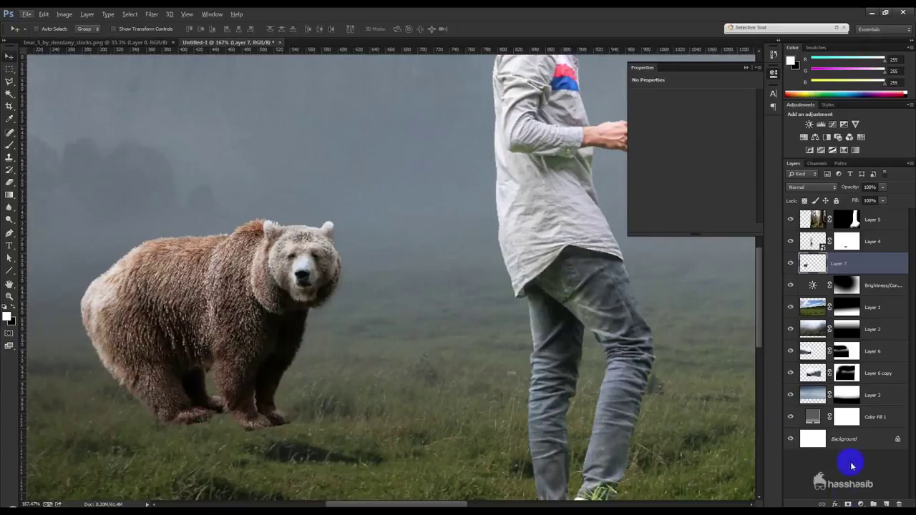
Mask the bear layer and paint around its feet with a soft black brush, then at 17% under it.
{"action": "left_click", "coordinate": [846, 504]}
{"action": "left_click", "coordinate": [9, 147]}
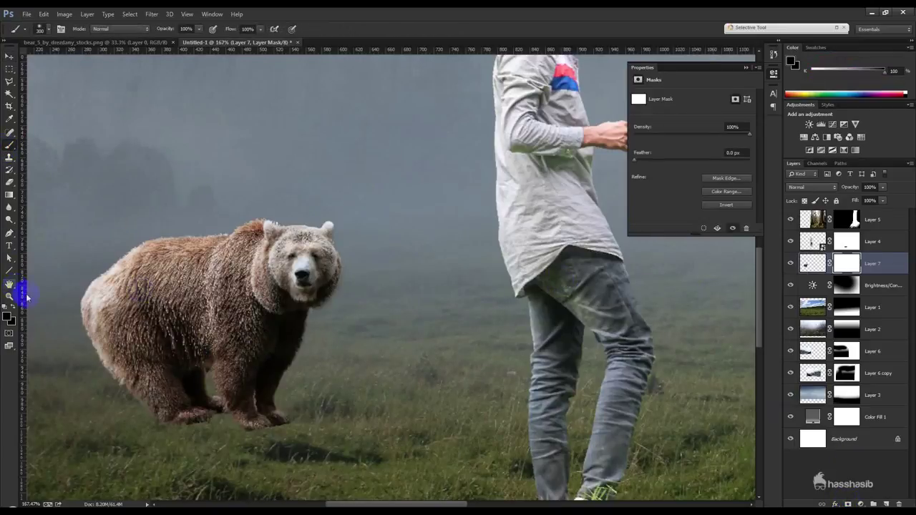
{"action": "right_click", "coordinate": [212, 279]}
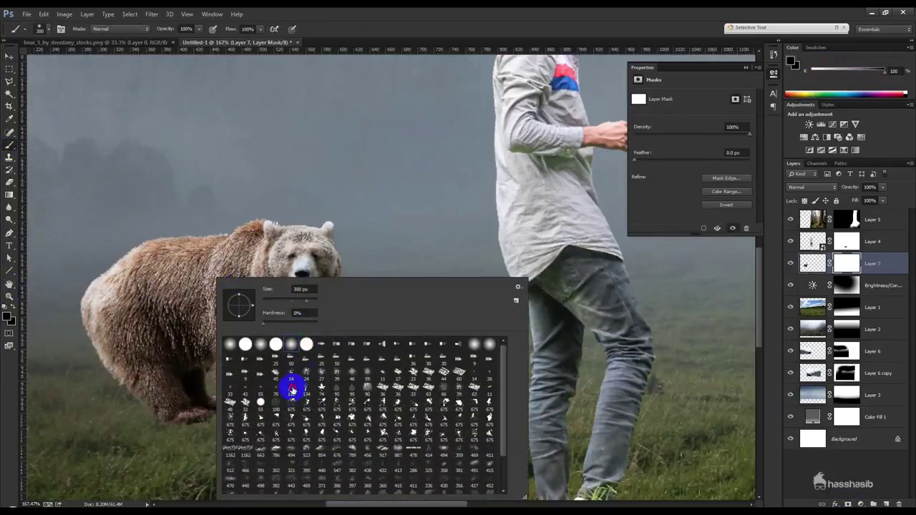
{"action": "key", "text": "Return"}
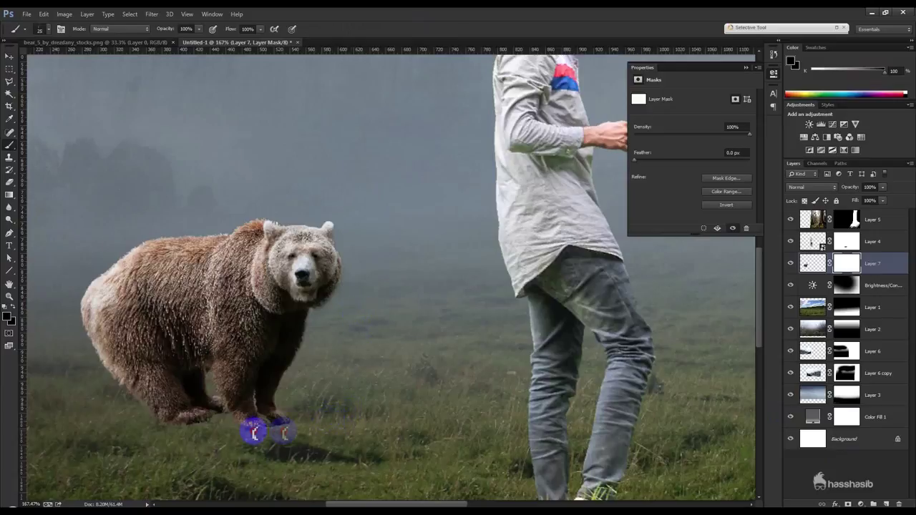
{"action": "left_click_drag", "start_coordinate": [243, 423], "coordinate": [188, 426]}
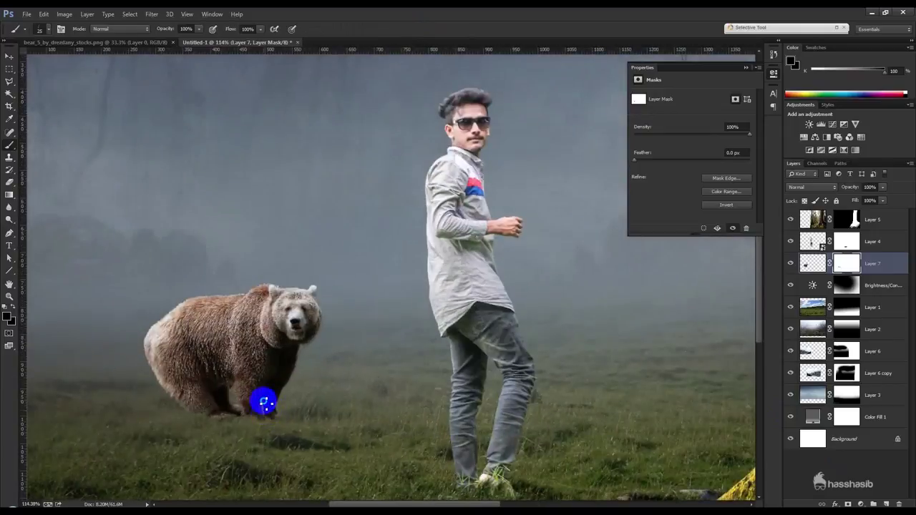
{"action": "right_click", "coordinate": [269, 397]}
{"action": "left_click_drag", "start_coordinate": [163, 33], "coordinate": [133, 41]}
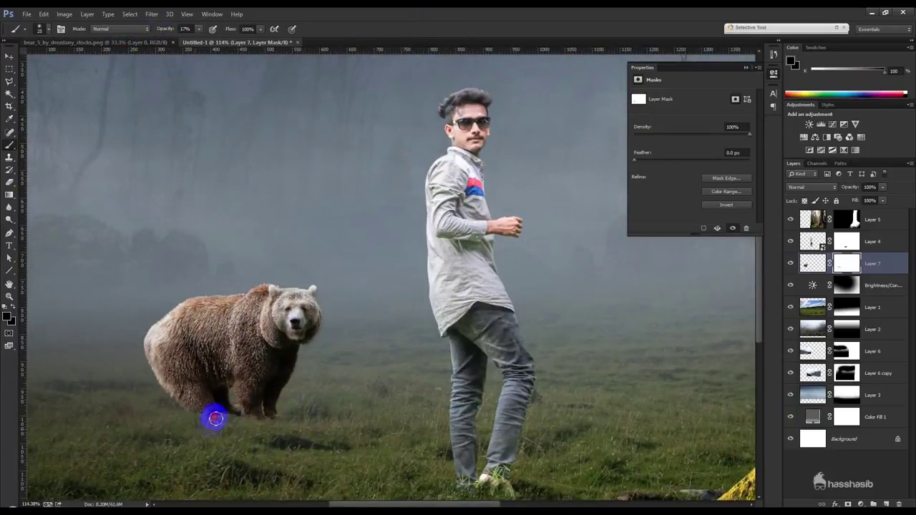
{"action": "left_click_drag", "start_coordinate": [224, 409], "coordinate": [243, 415]}
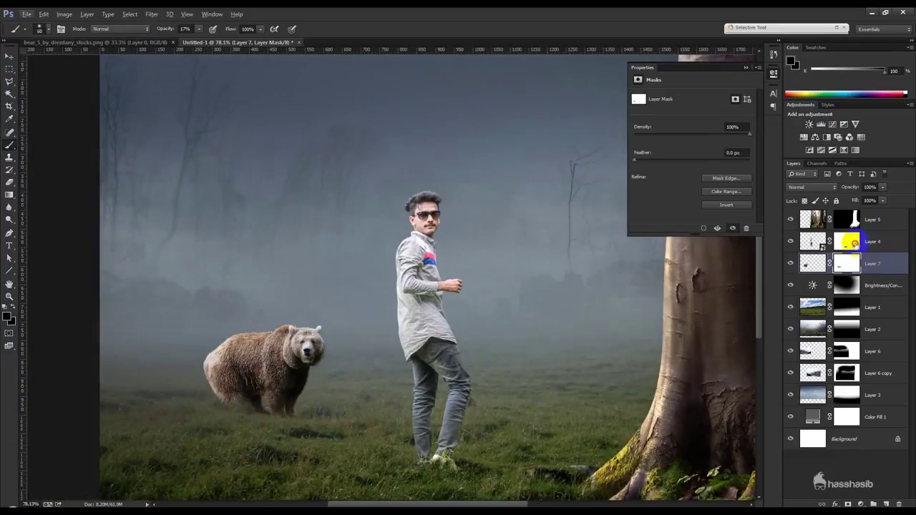
{"action": "left_click", "coordinate": [851, 242]}
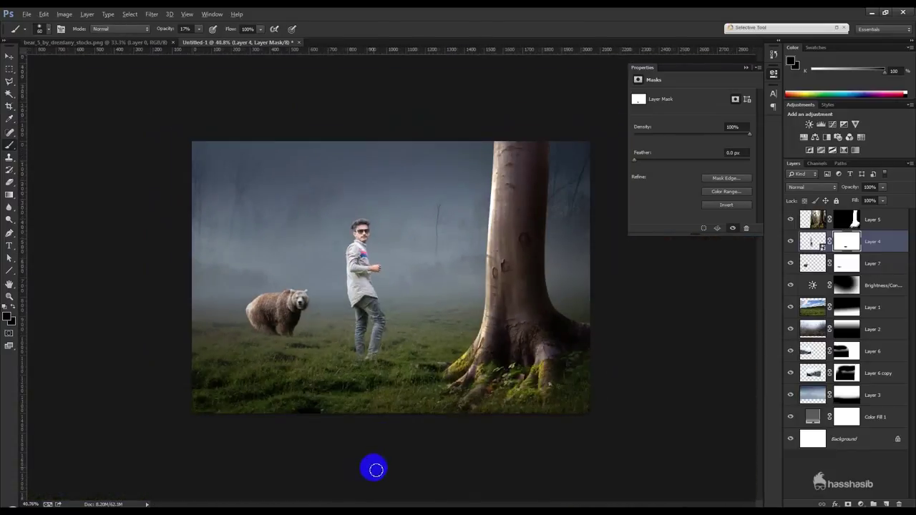
{"action": "left_click", "coordinate": [10, 56]}
Select the white sky with Color Range, invert the selection to the leaves, and add a layer mask.
{"action": "scroll", "coordinate": [523, 268], "scroll_direction": "up", "scroll_amount": 1}
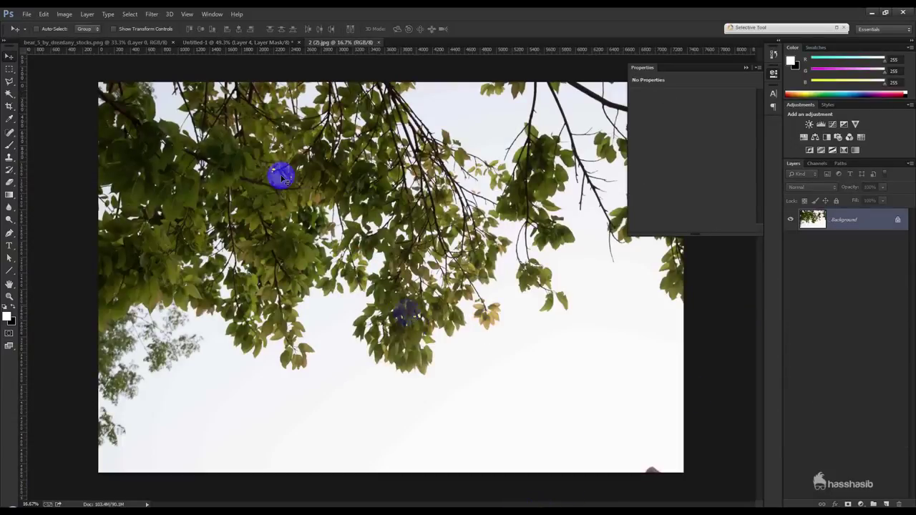
{"action": "left_click", "coordinate": [129, 14]}
{"action": "left_click", "coordinate": [144, 110]}
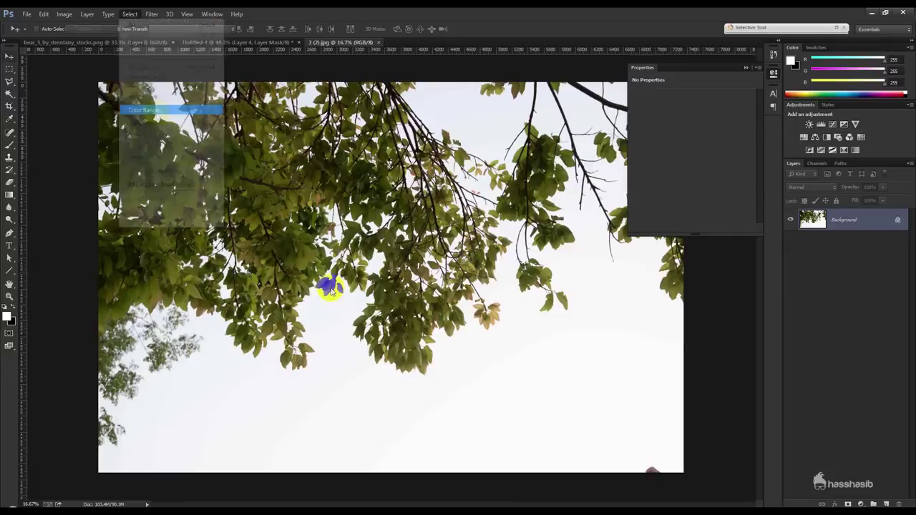
{"action": "left_click", "coordinate": [547, 143]}
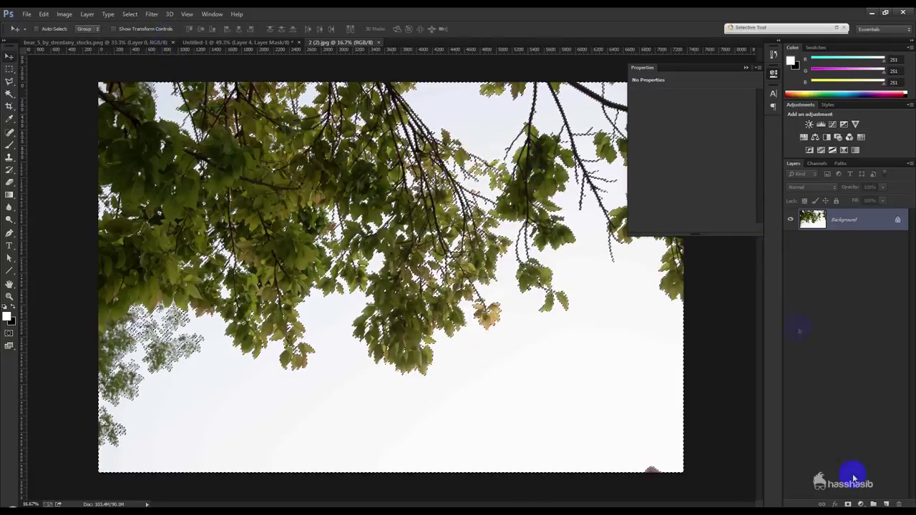
{"action": "left_click", "coordinate": [130, 14]}
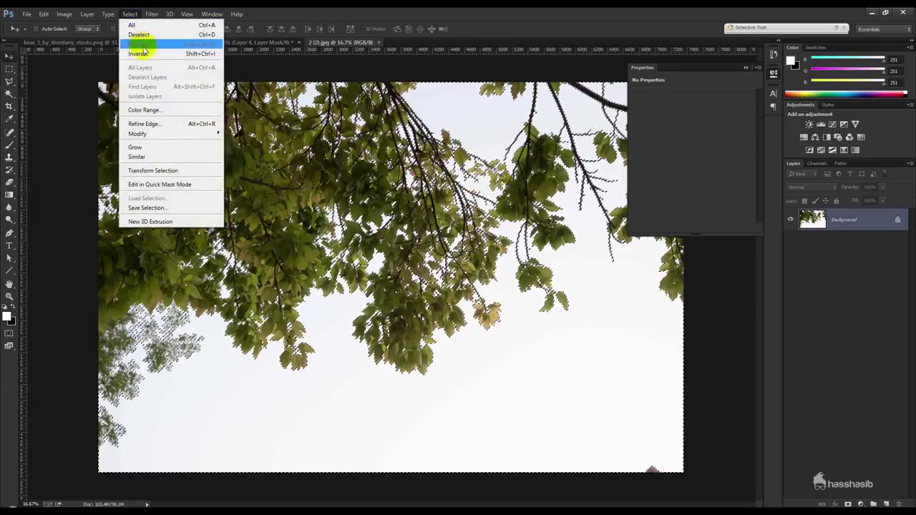
{"action": "left_click", "coordinate": [140, 53]}
{"action": "left_click", "coordinate": [848, 504]}
{"action": "left_click", "coordinate": [9, 57]}
Bring the leaves into the composite above the tree trunk layer and mirror them horizontally.
{"action": "left_click_drag", "start_coordinate": [290, 151], "coordinate": [372, 204]}
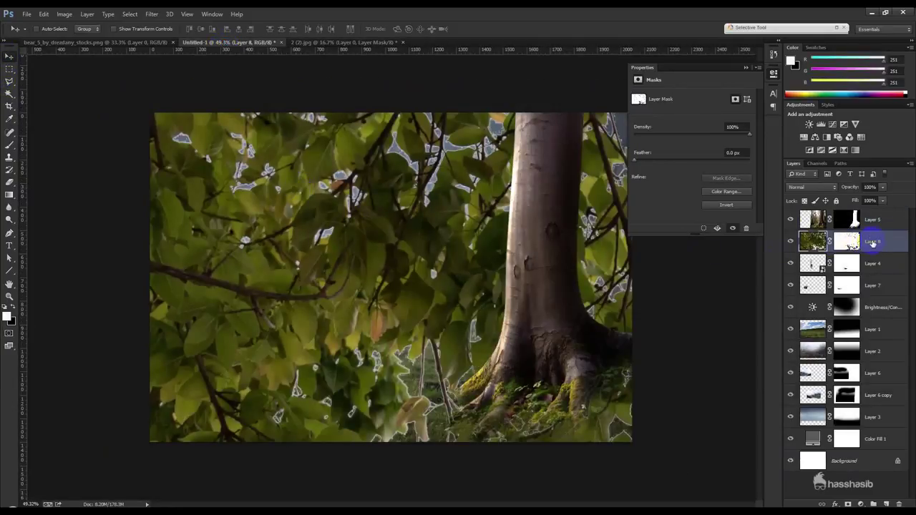
{"action": "left_click_drag", "start_coordinate": [871, 244], "coordinate": [876, 219]}
{"action": "key", "text": "ctrl+t"}
{"action": "right_click", "coordinate": [425, 215]}
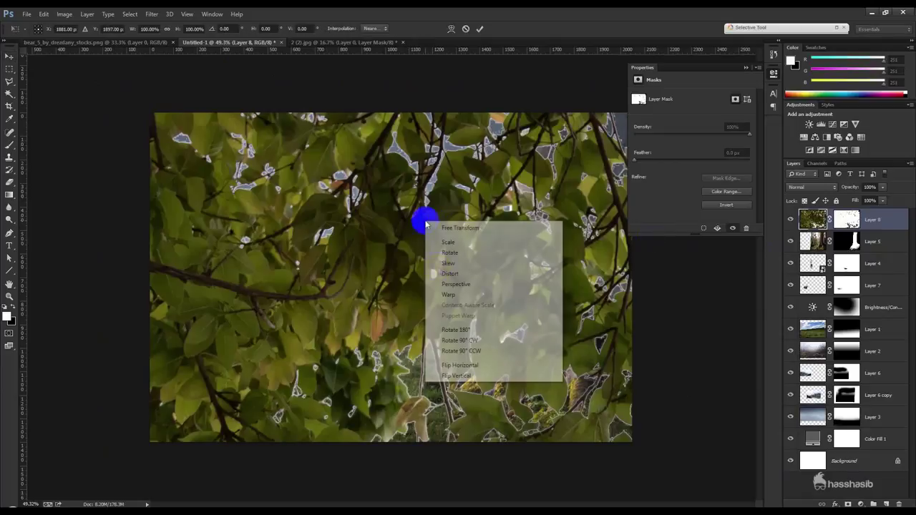
{"action": "left_click", "coordinate": [466, 364]}
{"action": "scroll", "coordinate": [324, 152], "scroll_direction": "down", "scroll_amount": 2}
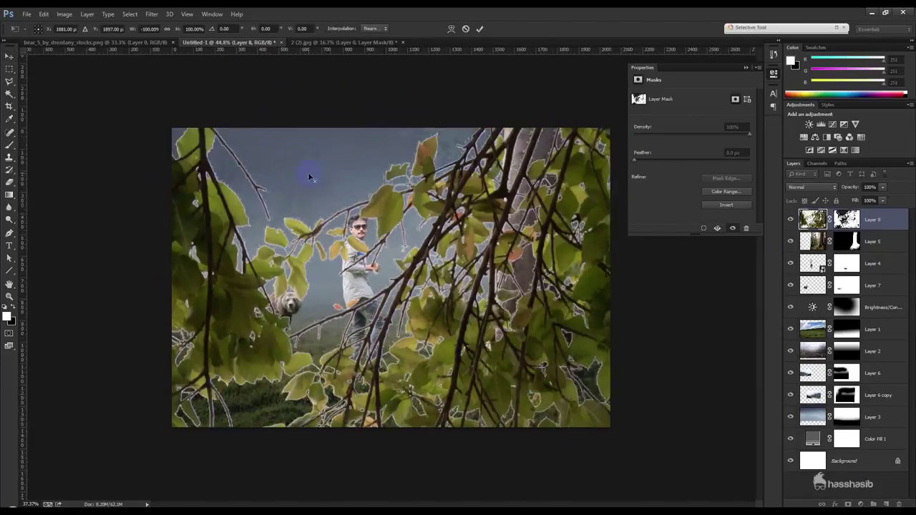
{"action": "scroll", "coordinate": [307, 174], "scroll_direction": "down", "scroll_amount": 2}
{"action": "scroll", "coordinate": [307, 174], "scroll_direction": "down", "scroll_amount": 1}
Shrink the mirrored leaves and position them over the tree canopy.
{"action": "mouse_move", "coordinate": [152, 175]}
{"action": "left_mouse_down"}
{"action": "mouse_move", "coordinate": [399, 309]}
{"action": "mouse_move", "coordinate": [423, 247]}
{"action": "mouse_move", "coordinate": [421, 222]}
{"action": "left_mouse_up"}
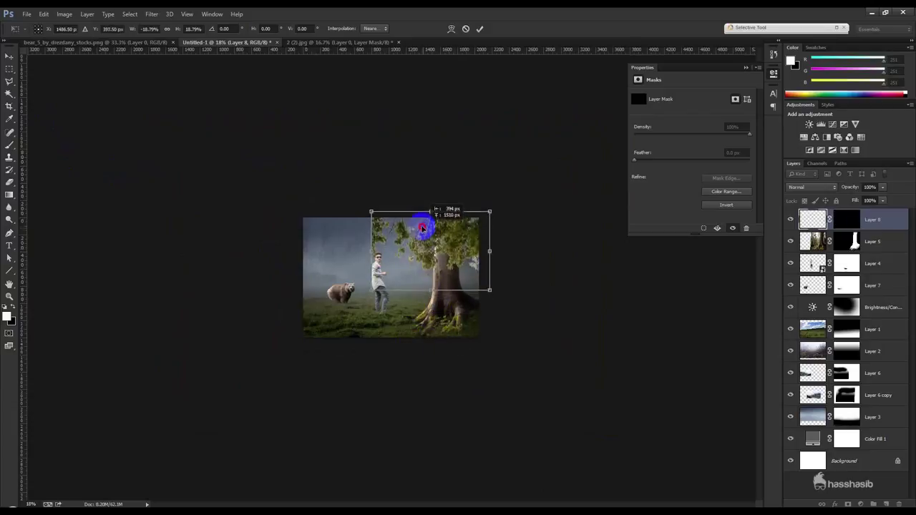
{"action": "scroll", "coordinate": [421, 221], "scroll_direction": "up", "scroll_amount": 4}
{"action": "left_click_drag", "start_coordinate": [476, 228], "coordinate": [466, 223]}
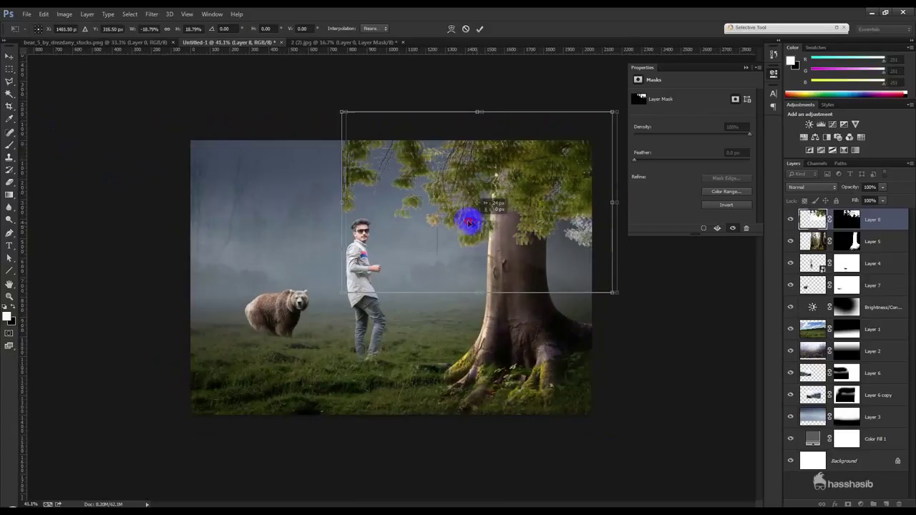
{"action": "left_click_drag", "start_coordinate": [607, 288], "coordinate": [551, 251]}
{"action": "left_click_drag", "start_coordinate": [527, 221], "coordinate": [565, 237]}
{"action": "left_click", "coordinate": [383, 132]}
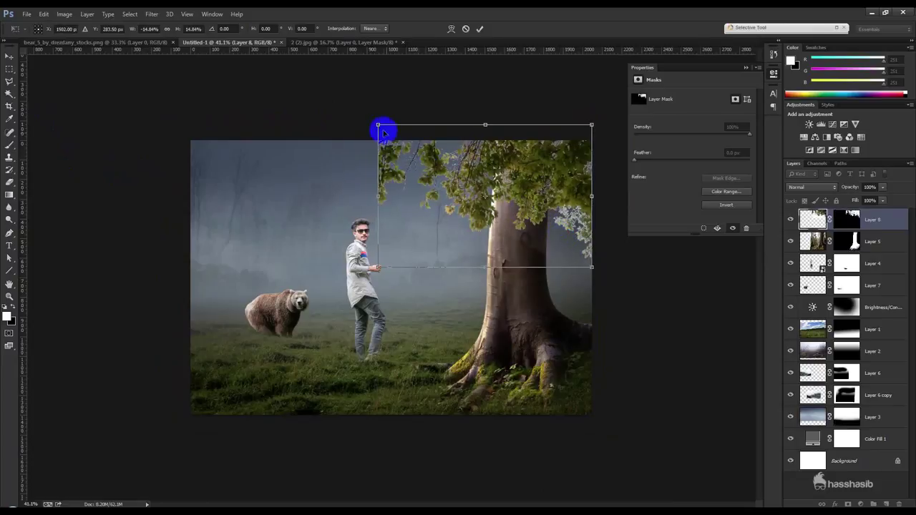
Enlarge the leaves toward the top-left corner, tilt them slightly clockwise, and apply the transform.
{"action": "left_click_drag", "start_coordinate": [379, 126], "coordinate": [116, 50]}
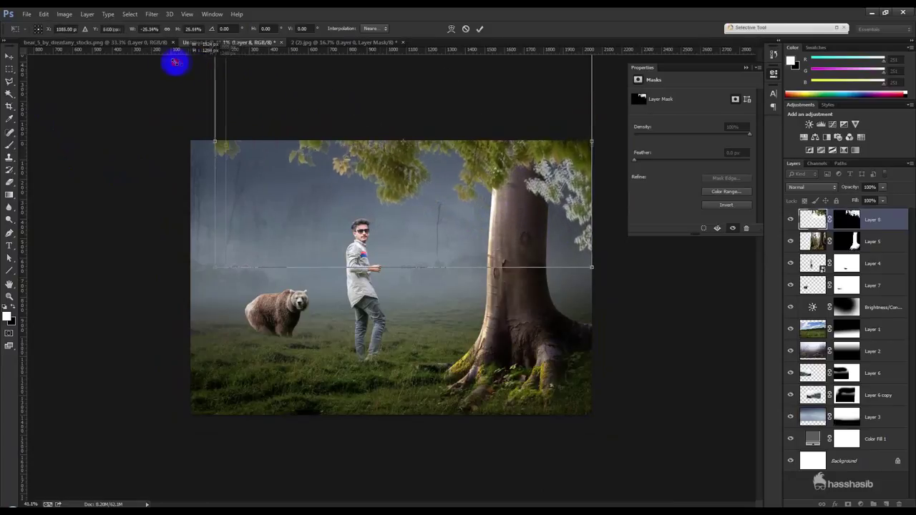
{"action": "left_click_drag", "start_coordinate": [116, 50], "coordinate": [49, 35]}
{"action": "mouse_move", "coordinate": [472, 199]}
{"action": "left_mouse_down"}
{"action": "mouse_move", "coordinate": [503, 208]}
{"action": "mouse_move", "coordinate": [501, 189]}
{"action": "left_mouse_up"}
{"action": "left_click_drag", "start_coordinate": [618, 322], "coordinate": [613, 381]}
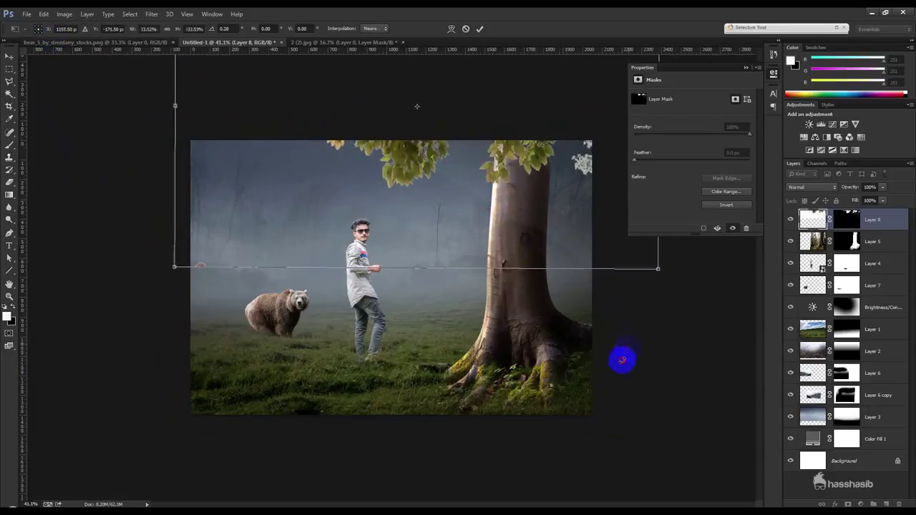
{"action": "left_click_drag", "start_coordinate": [577, 253], "coordinate": [582, 259]}
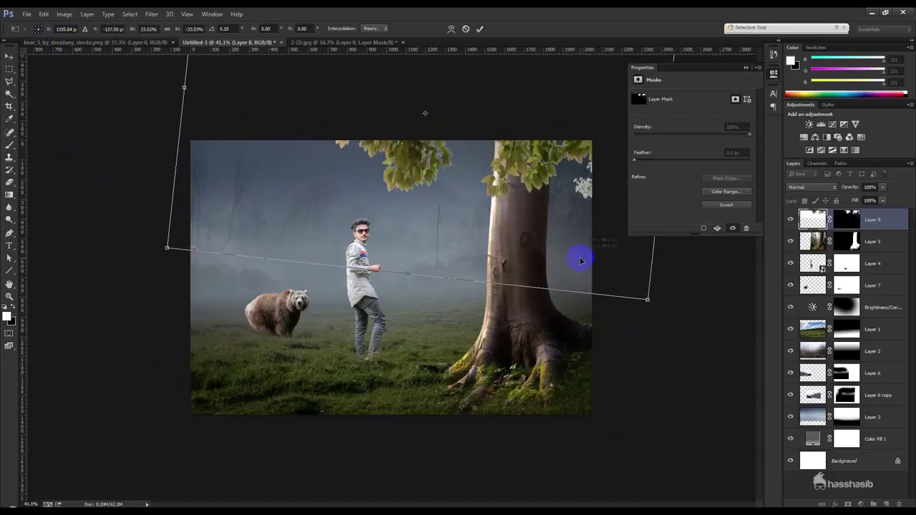
{"action": "key", "text": "Return"}
{"action": "key", "text": "ctrl+plus"}
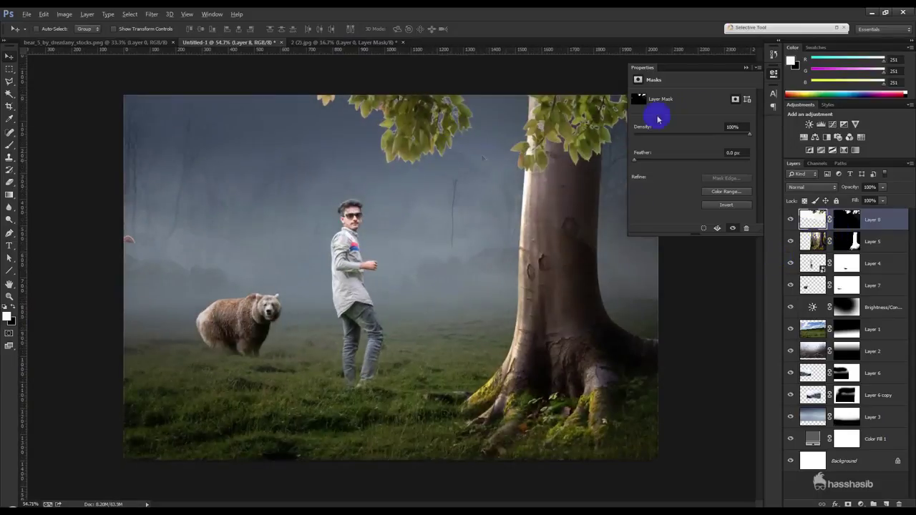
{"action": "left_click", "coordinate": [746, 67]}
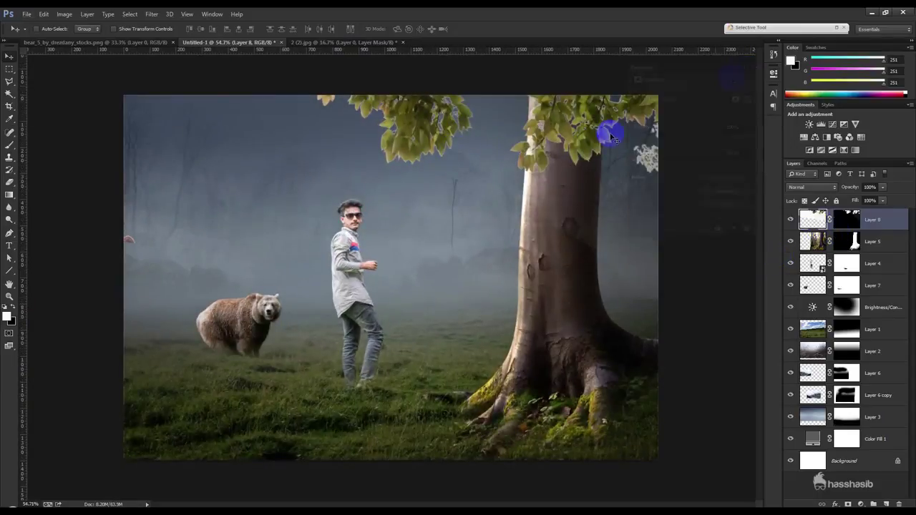
Set the leaves layer to Multiply blending and shift it further right along the top.
{"action": "left_click", "coordinate": [812, 186]}
{"action": "left_click", "coordinate": [811, 217]}
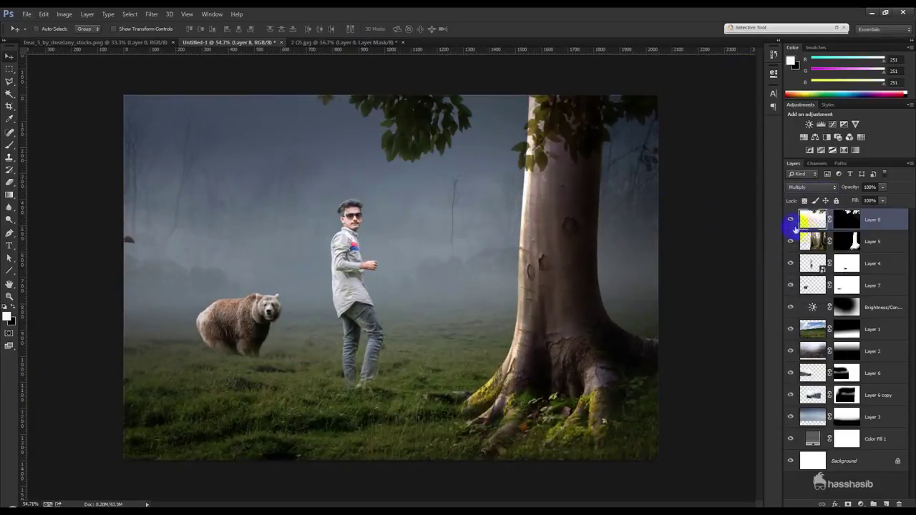
{"action": "left_click_drag", "start_coordinate": [563, 166], "coordinate": [637, 171]}
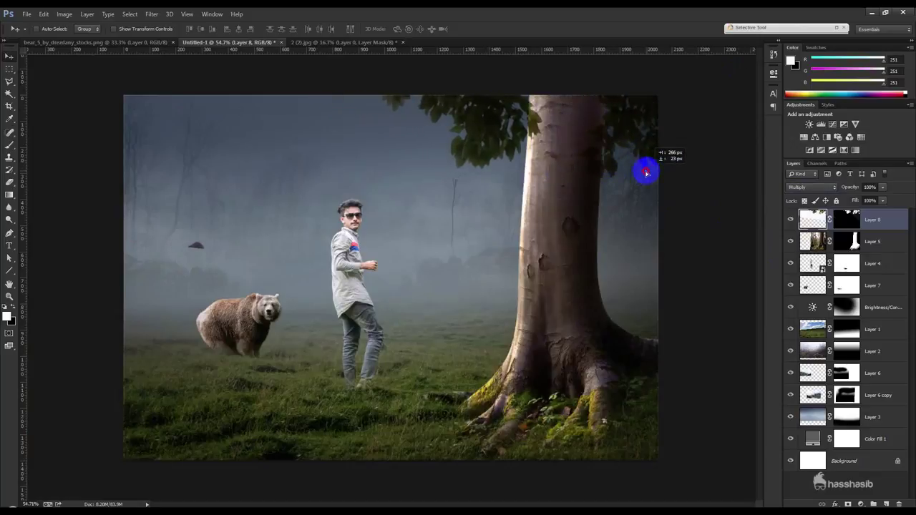
{"action": "left_click", "coordinate": [846, 220]}
{"action": "left_click", "coordinate": [11, 145]}
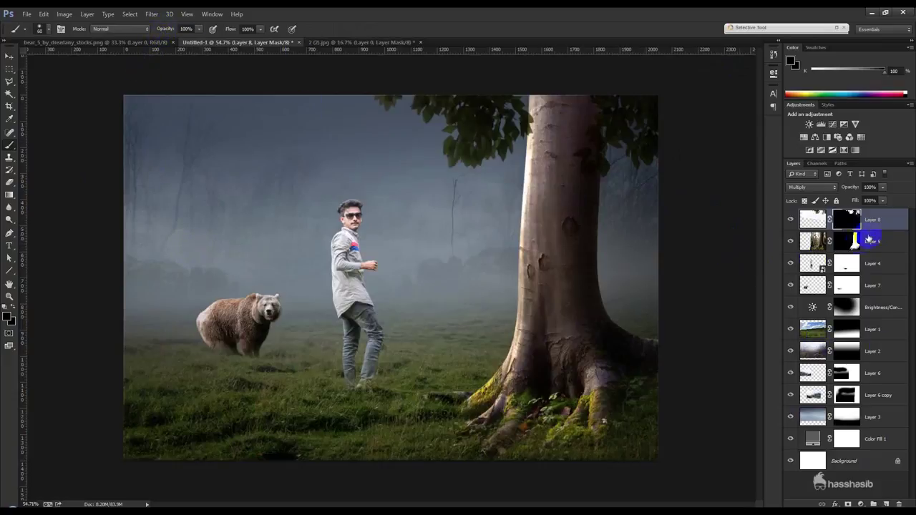
Duplicate the leaves with Ctrl+J, place the copy beneath the tree layer, and start scaling and rotating it.
{"action": "key", "text": "ctrl+j"}
{"action": "left_click_drag", "start_coordinate": [883, 262], "coordinate": [885, 276]}
{"action": "key", "text": "ctrl+t"}
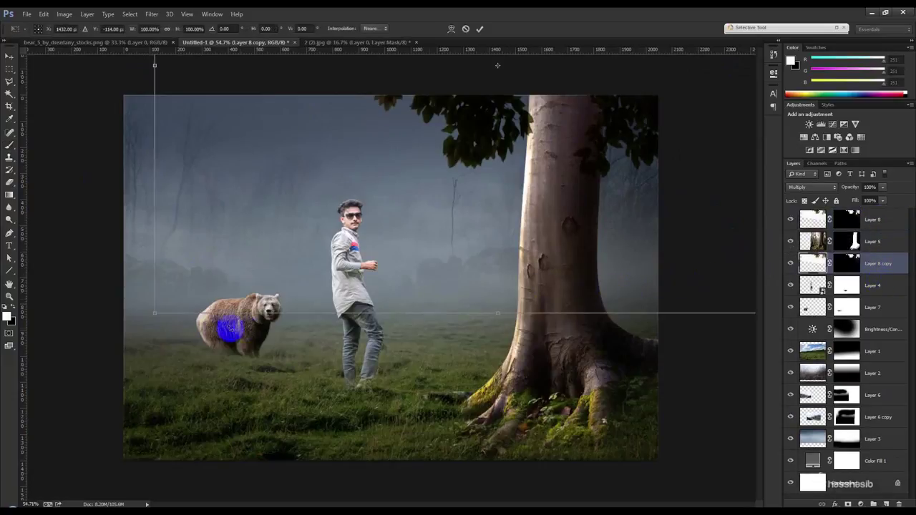
{"action": "left_click_drag", "start_coordinate": [154, 315], "coordinate": [390, 169]}
{"action": "mouse_move", "coordinate": [533, 203]}
{"action": "left_mouse_down"}
{"action": "mouse_move", "coordinate": [551, 218]}
{"action": "mouse_move", "coordinate": [486, 198]}
{"action": "left_mouse_up"}
{"action": "left_click_drag", "start_coordinate": [672, 219], "coordinate": [673, 290]}
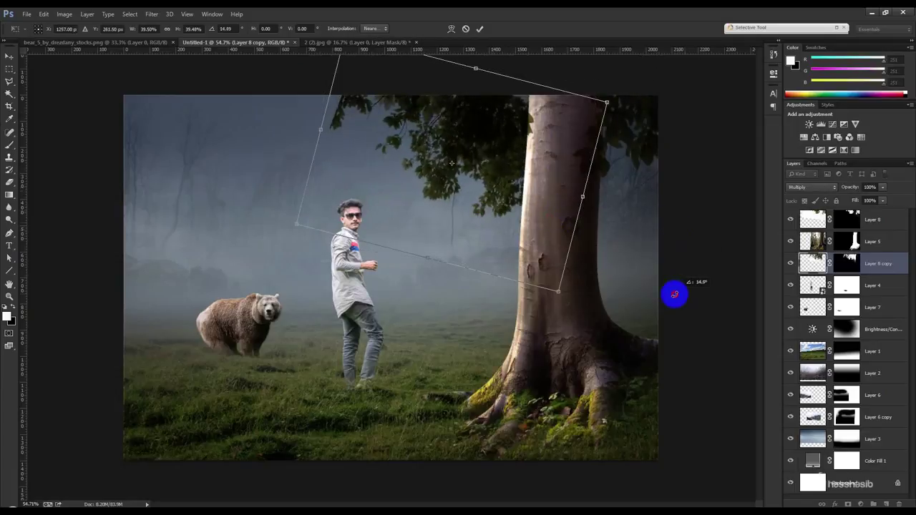
{"action": "left_click_drag", "start_coordinate": [491, 174], "coordinate": [494, 153]}
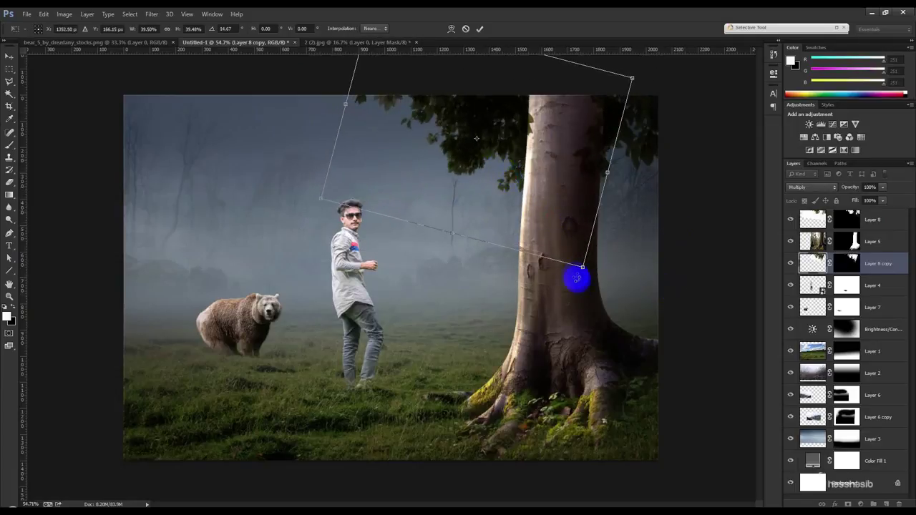
{"action": "left_click_drag", "start_coordinate": [596, 273], "coordinate": [639, 278]}
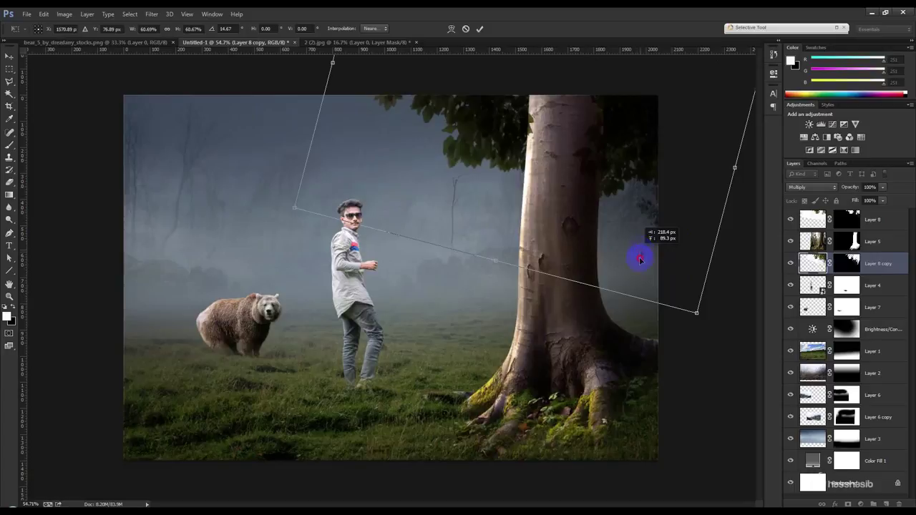
Level the leaf copy, size it to about 56% width across the top, and hide the original leaves.
{"action": "left_click_drag", "start_coordinate": [698, 350], "coordinate": [732, 333]}
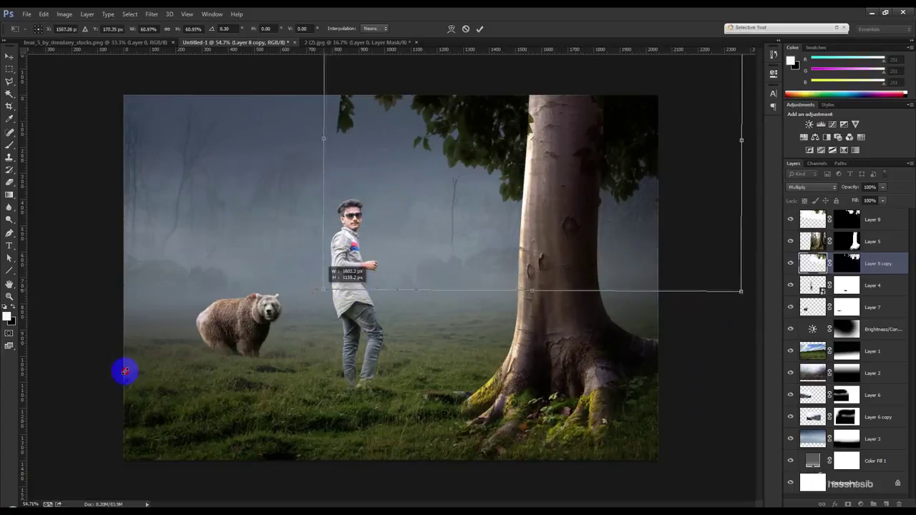
{"action": "left_click_drag", "start_coordinate": [122, 370], "coordinate": [62, 410]}
{"action": "mouse_move", "coordinate": [268, 350]}
{"action": "left_mouse_down"}
{"action": "mouse_move", "coordinate": [239, 275]}
{"action": "mouse_move", "coordinate": [233, 207]}
{"action": "left_mouse_up"}
{"action": "left_click_drag", "start_coordinate": [74, 333], "coordinate": [208, 239]}
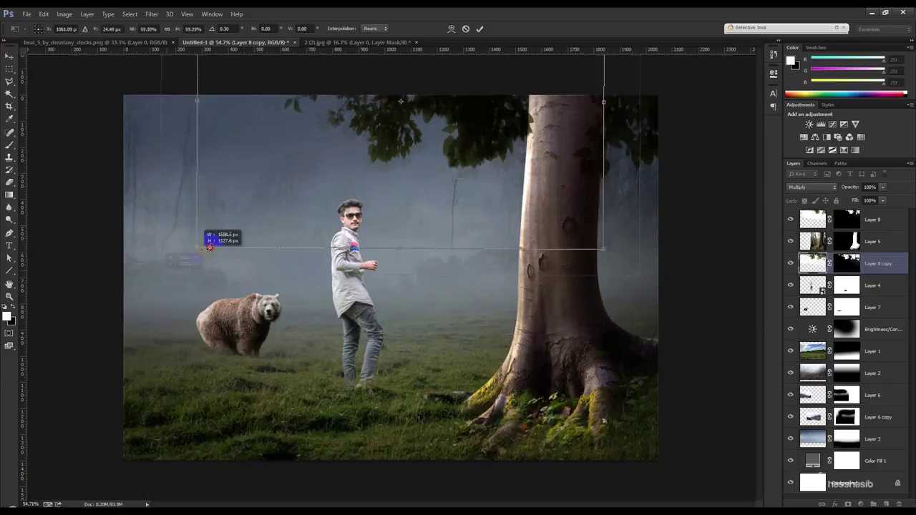
{"action": "left_click_drag", "start_coordinate": [318, 207], "coordinate": [318, 240]}
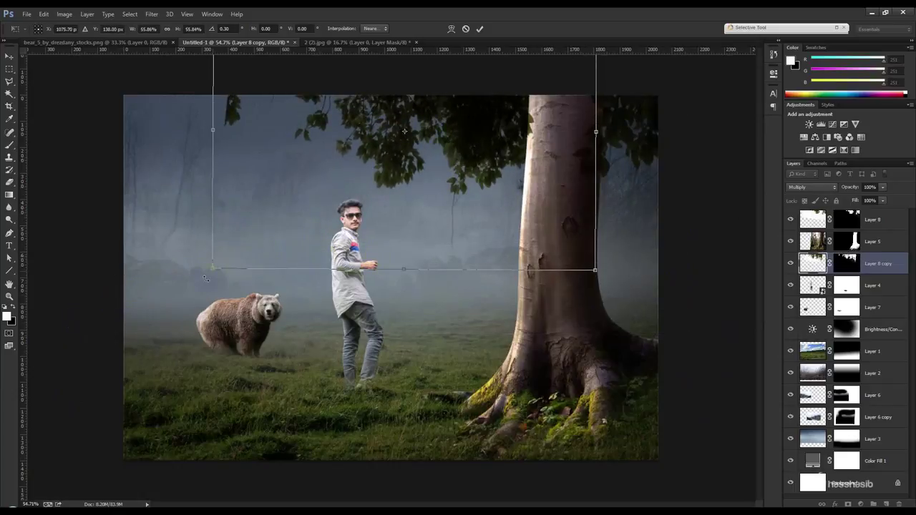
{"action": "left_click_drag", "start_coordinate": [235, 261], "coordinate": [373, 201]}
{"action": "key", "text": "Return"}
{"action": "left_click", "coordinate": [790, 219]}
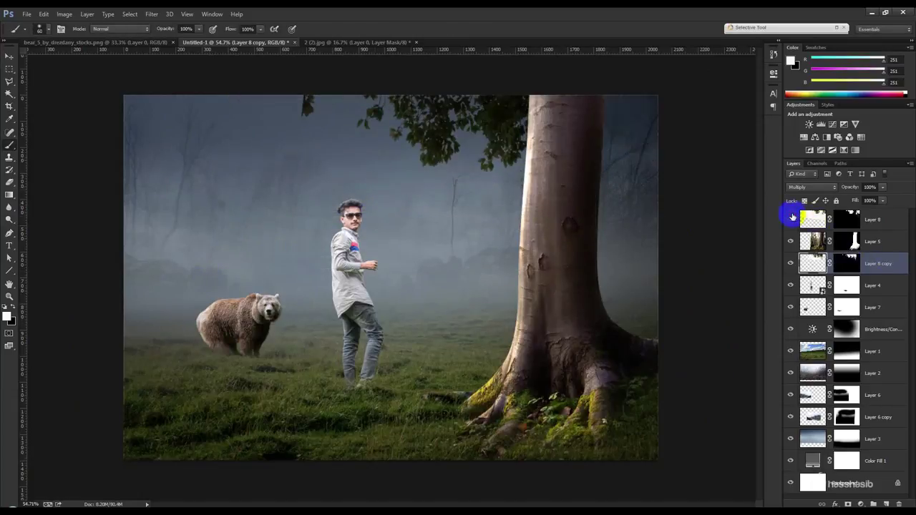
Nudge the leaf copy slightly left and select its layer mask.
{"action": "left_click", "coordinate": [9, 57]}
{"action": "left_click_drag", "start_coordinate": [382, 119], "coordinate": [375, 116]}
{"action": "left_click", "coordinate": [847, 266]}
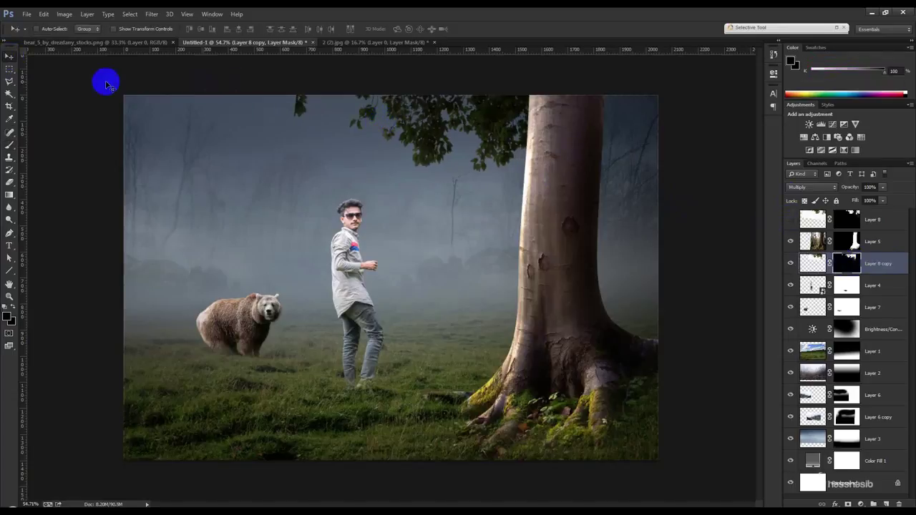
{"action": "left_click", "coordinate": [10, 119]}
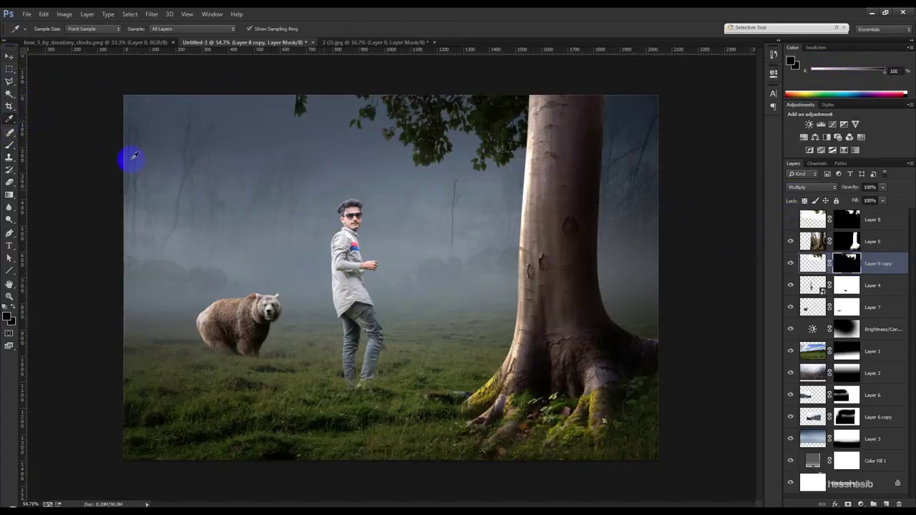
{"action": "left_click", "coordinate": [10, 143]}
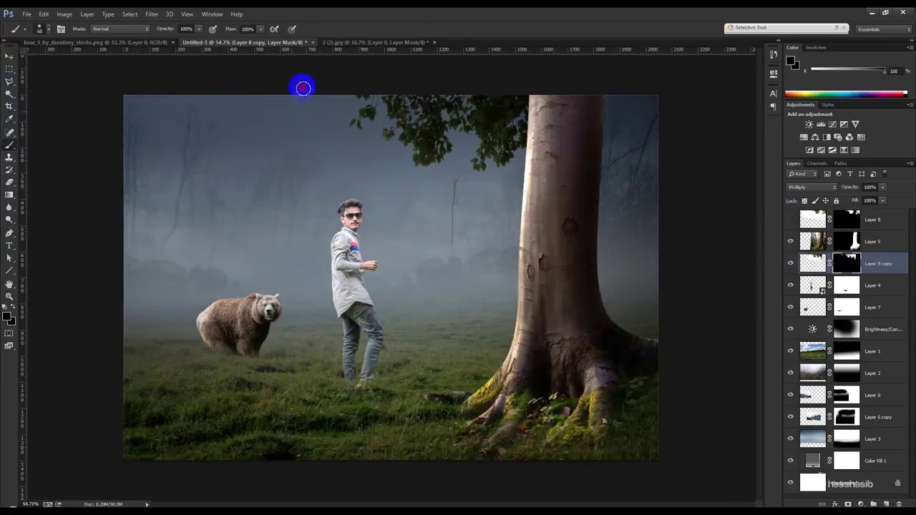
{"action": "left_click", "coordinate": [9, 57]}
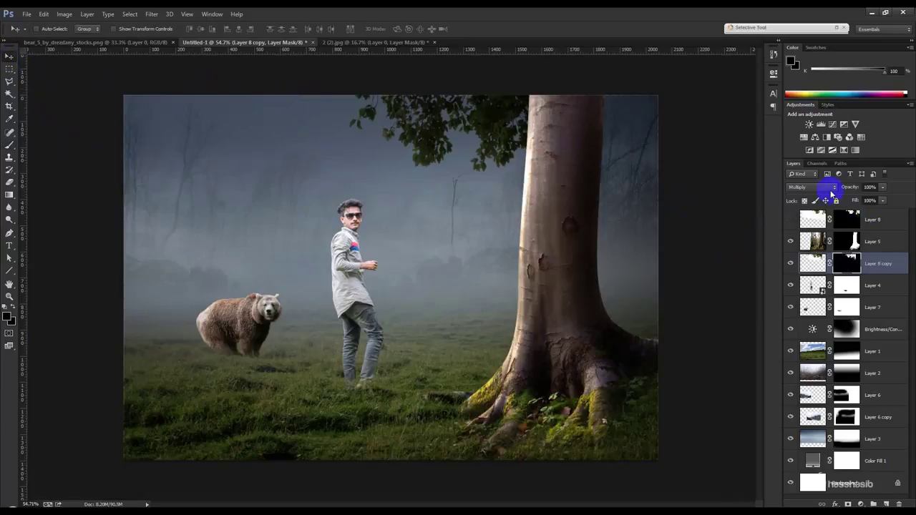
Try Darken blending on the leaf copy, then return it to Normal.
{"action": "left_click", "coordinate": [831, 189]}
{"action": "left_click", "coordinate": [804, 213]}
{"action": "left_click", "coordinate": [812, 189]}
{"action": "left_click", "coordinate": [805, 197]}
Set the leaf copy's mask density to 100% and feather to 0.
{"action": "double_click", "coordinate": [848, 265]}
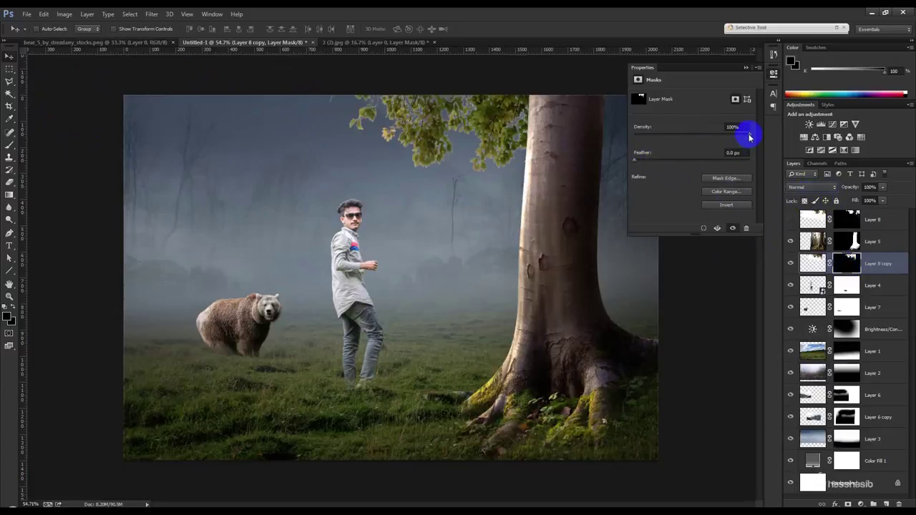
{"action": "left_click", "coordinate": [741, 133]}
{"action": "type", "text": "100"}
{"action": "key", "text": "Return"}
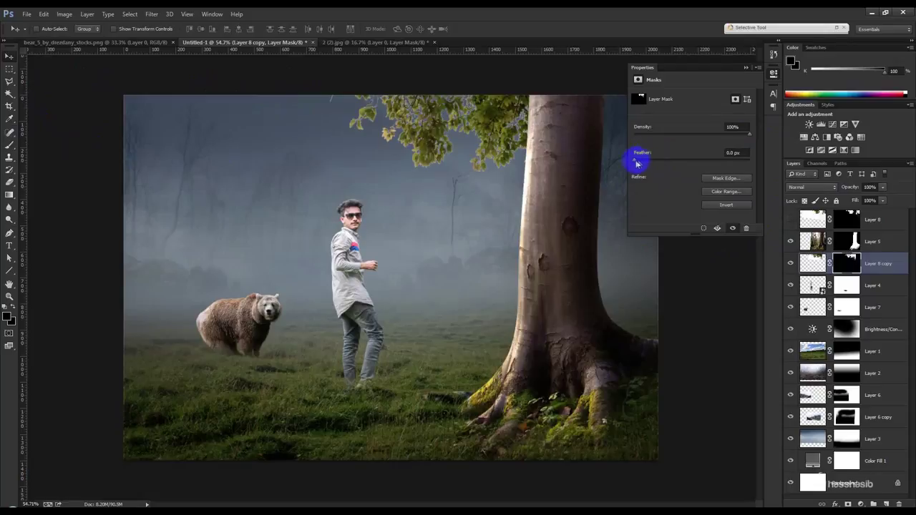
{"action": "left_click_drag", "start_coordinate": [653, 160], "coordinate": [578, 163]}
Refine the leaf copy's mask by brushing along the foliage edges, then apply it.
{"action": "right_click", "coordinate": [837, 266]}
{"action": "left_click", "coordinate": [816, 345]}
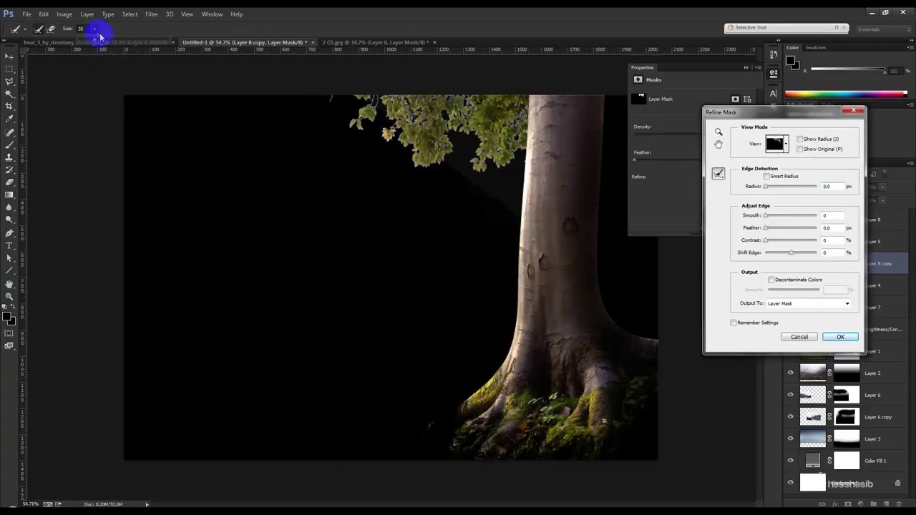
{"action": "left_click_drag", "start_coordinate": [318, 99], "coordinate": [381, 128]}
{"action": "mouse_move", "coordinate": [413, 111]}
{"action": "left_mouse_down"}
{"action": "mouse_move", "coordinate": [384, 131]}
{"action": "mouse_move", "coordinate": [408, 163]}
{"action": "mouse_move", "coordinate": [434, 123]}
{"action": "mouse_move", "coordinate": [430, 96]}
{"action": "mouse_move", "coordinate": [454, 107]}
{"action": "mouse_move", "coordinate": [470, 143]}
{"action": "mouse_move", "coordinate": [517, 135]}
{"action": "mouse_move", "coordinate": [514, 118]}
{"action": "mouse_move", "coordinate": [497, 147]}
{"action": "mouse_move", "coordinate": [508, 168]}
{"action": "left_mouse_up"}
{"action": "left_click", "coordinate": [840, 336]}
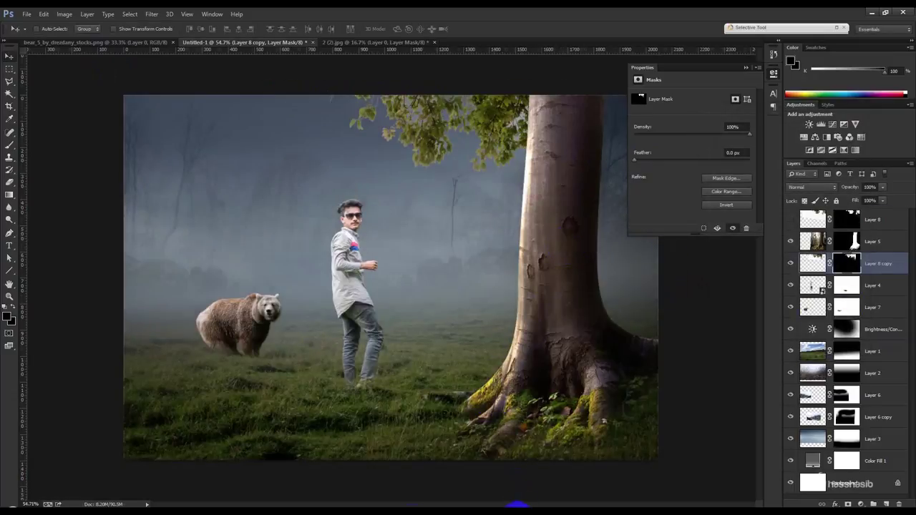
{"action": "key", "text": "ctrl+Tab"}
Bring the cut-out leaves into the composite, delete Layer 8 and its copy, and select Layer 9.
{"action": "left_click_drag", "start_coordinate": [895, 476], "coordinate": [900, 503]}
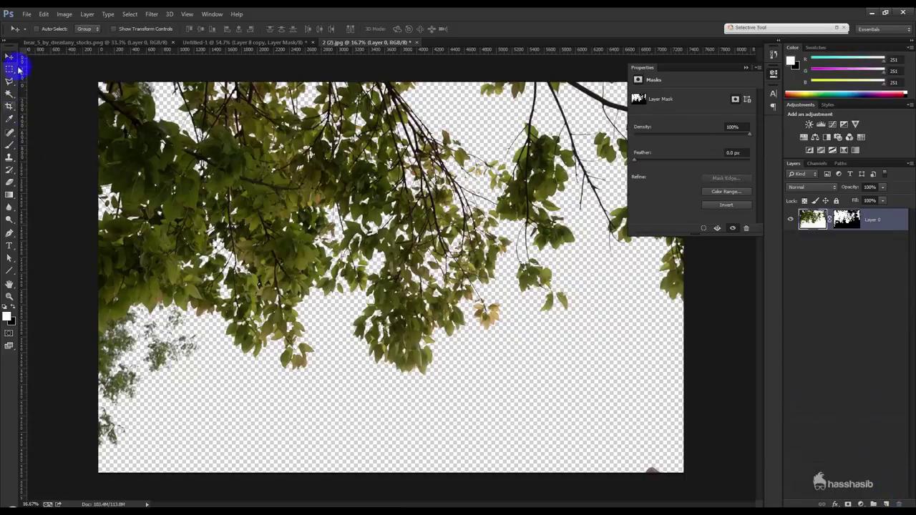
{"action": "left_click_drag", "start_coordinate": [252, 103], "coordinate": [385, 179]}
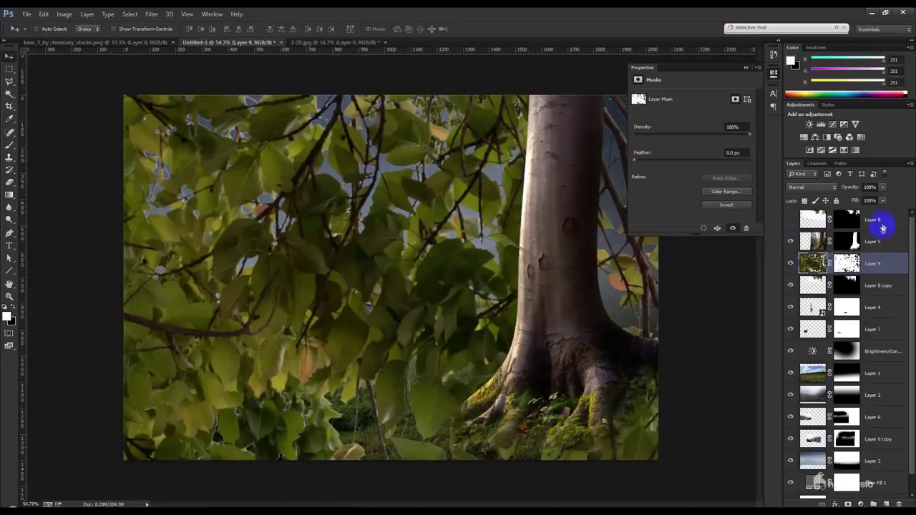
{"action": "left_click", "coordinate": [882, 228]}
{"action": "key", "text": "Delete"}
{"action": "left_click", "coordinate": [884, 255]}
{"action": "left_click", "coordinate": [883, 249]}
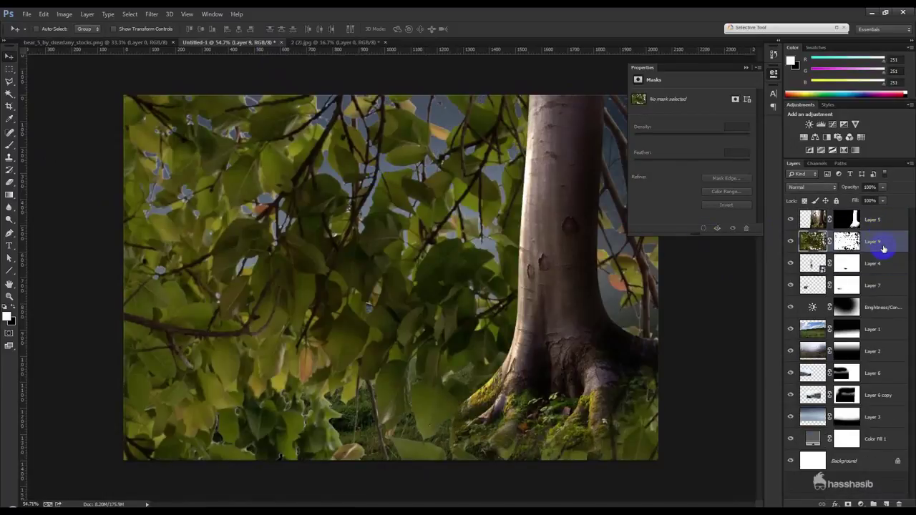
Flip Layer 9 horizontally, shrink it to about 30% above the tree, and nudge it right.
{"action": "key", "text": "ctrl+t"}
{"action": "right_click", "coordinate": [479, 213]}
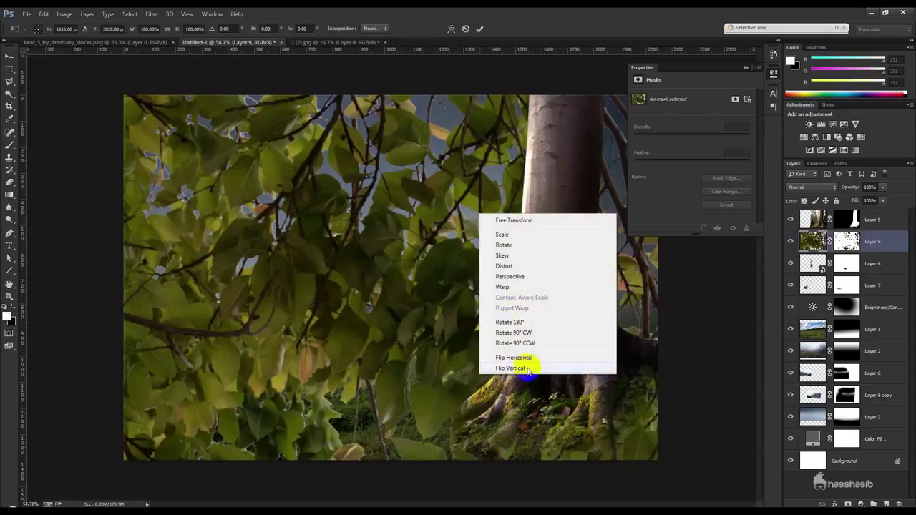
{"action": "left_click", "coordinate": [531, 359]}
{"action": "scroll", "coordinate": [351, 294], "scroll_direction": "down", "scroll_amount": 5}
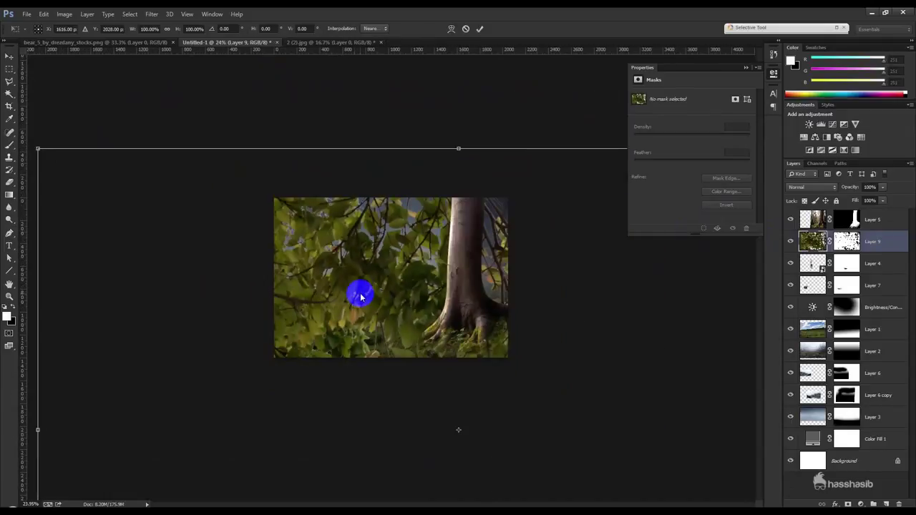
{"action": "mouse_move", "coordinate": [44, 161]}
{"action": "left_mouse_down"}
{"action": "mouse_move", "coordinate": [317, 341]}
{"action": "mouse_move", "coordinate": [415, 374]}
{"action": "mouse_move", "coordinate": [334, 170]}
{"action": "mouse_move", "coordinate": [339, 137]}
{"action": "left_mouse_up"}
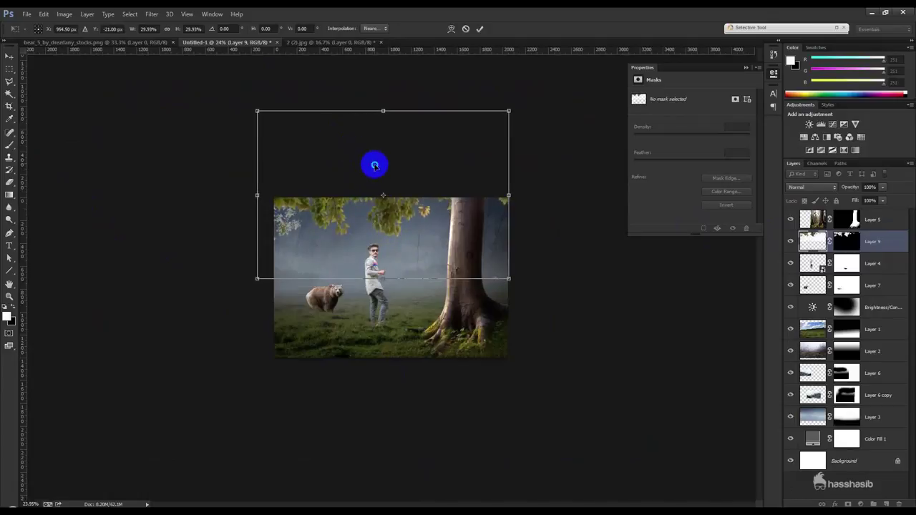
{"action": "right_click", "coordinate": [382, 227]}
{"action": "left_click", "coordinate": [423, 317]}
{"action": "left_click_drag", "start_coordinate": [425, 251], "coordinate": [487, 244]}
Shrink the leaf cluster further to about 15% beside the trunk and commit the transform.
{"action": "key", "text": "ctrl+plus"}
{"action": "mouse_move", "coordinate": [271, 279]}
{"action": "left_mouse_down"}
{"action": "mouse_move", "coordinate": [348, 194]}
{"action": "mouse_move", "coordinate": [419, 178]}
{"action": "mouse_move", "coordinate": [474, 187]}
{"action": "mouse_move", "coordinate": [467, 194]}
{"action": "mouse_move", "coordinate": [448, 190]}
{"action": "mouse_move", "coordinate": [484, 176]}
{"action": "mouse_move", "coordinate": [443, 168]}
{"action": "left_mouse_up"}
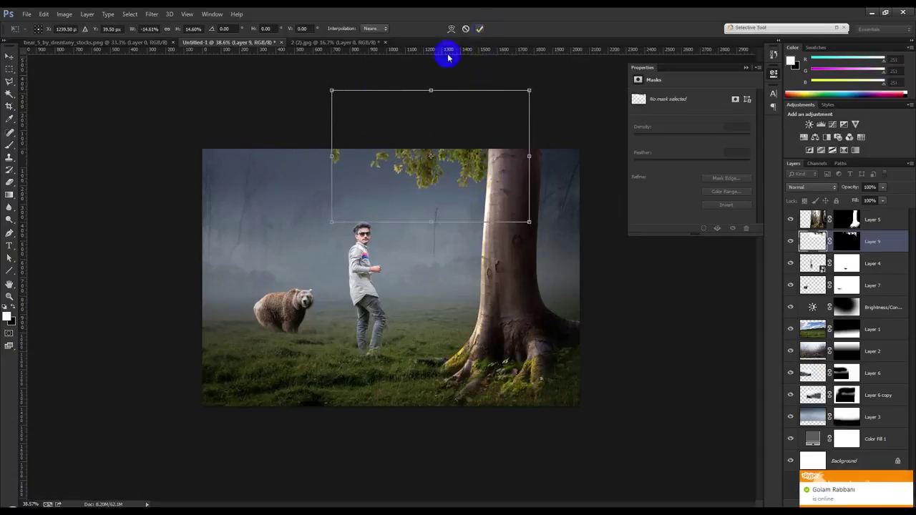
{"action": "mouse_move", "coordinate": [331, 90]}
{"action": "left_mouse_down"}
{"action": "mouse_move", "coordinate": [289, 80]}
{"action": "mouse_move", "coordinate": [352, 137]}
{"action": "mouse_move", "coordinate": [374, 136]}
{"action": "left_mouse_up"}
{"action": "left_click", "coordinate": [479, 30]}
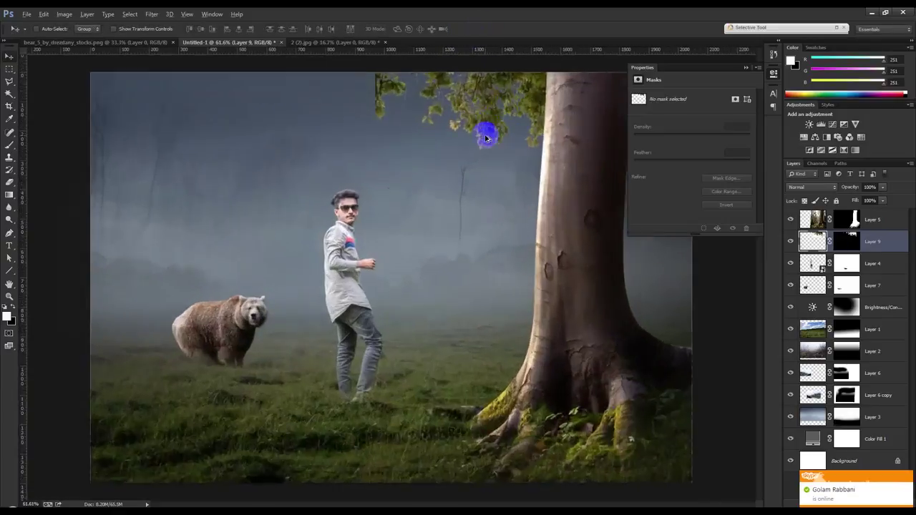
{"action": "left_click_drag", "start_coordinate": [484, 133], "coordinate": [461, 263]}
{"action": "left_click", "coordinate": [847, 243]}
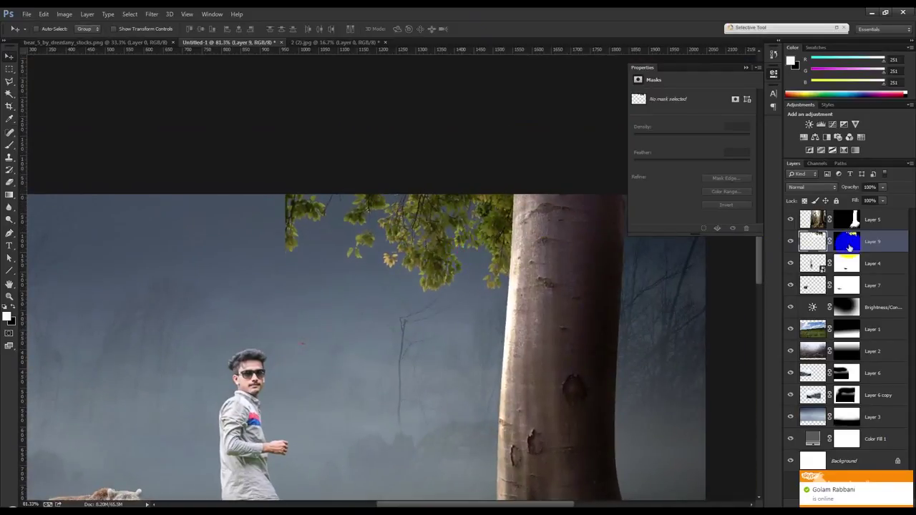
{"action": "left_click", "coordinate": [10, 143]}
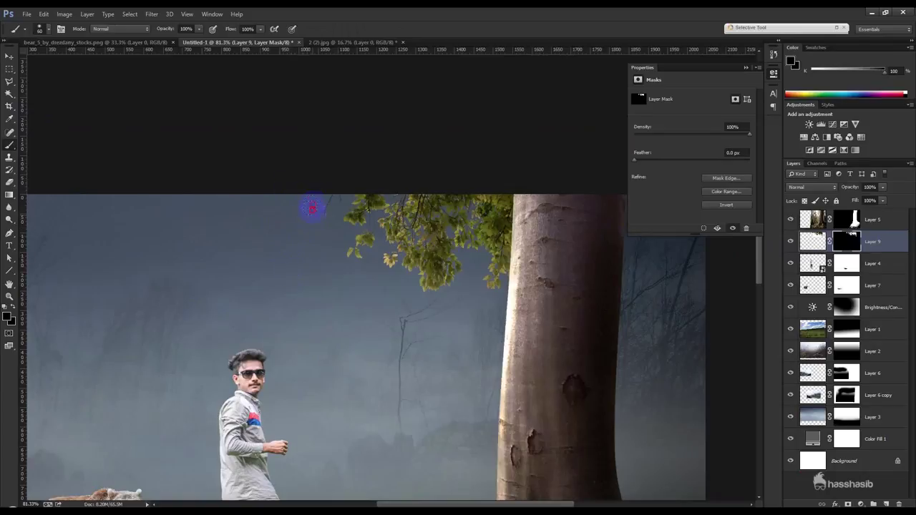
{"action": "left_click", "coordinate": [9, 58]}
{"action": "key", "text": "ctrl+0"}
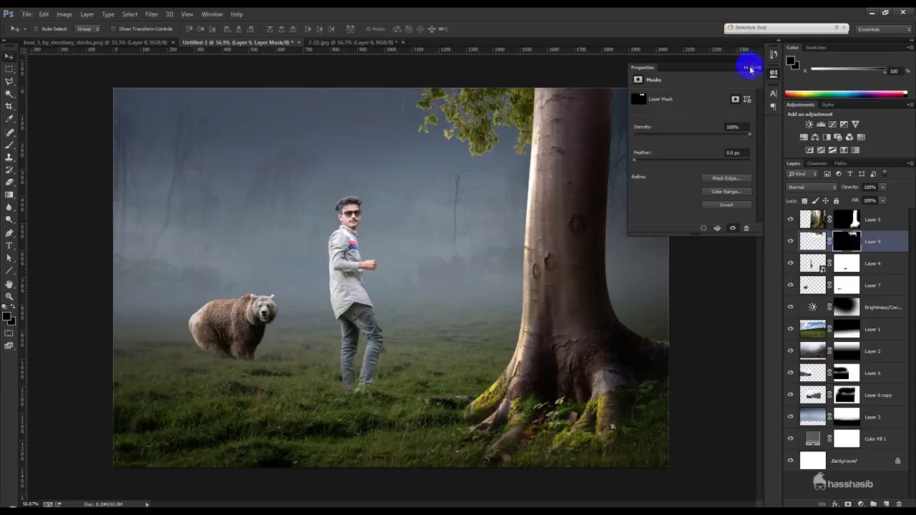
{"action": "left_click", "coordinate": [750, 69]}
{"action": "key", "text": "x"}
{"action": "key", "text": "ctrl+j"}
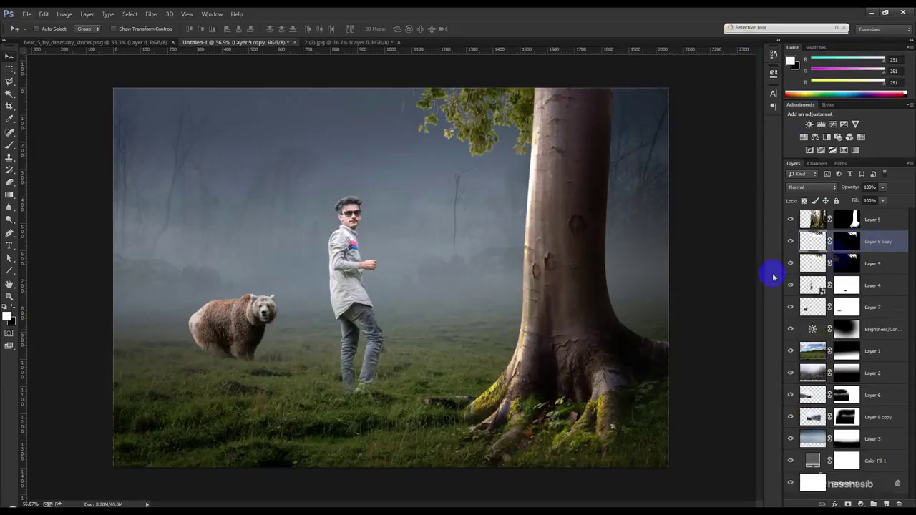
{"action": "key", "text": "ctrl+t"}
{"action": "right_click", "coordinate": [527, 179]}
{"action": "left_click", "coordinate": [565, 322]}
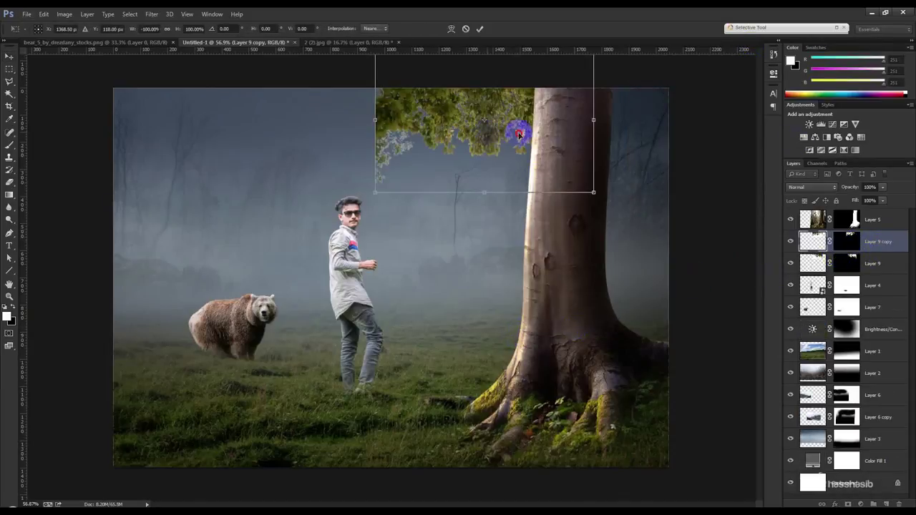
{"action": "left_click_drag", "start_coordinate": [520, 134], "coordinate": [649, 129]}
{"action": "mouse_move", "coordinate": [460, 253]}
{"action": "left_mouse_down"}
{"action": "mouse_move", "coordinate": [511, 226]}
{"action": "mouse_move", "coordinate": [555, 146]}
{"action": "left_mouse_up"}
{"action": "key", "text": "ctrl+z"}
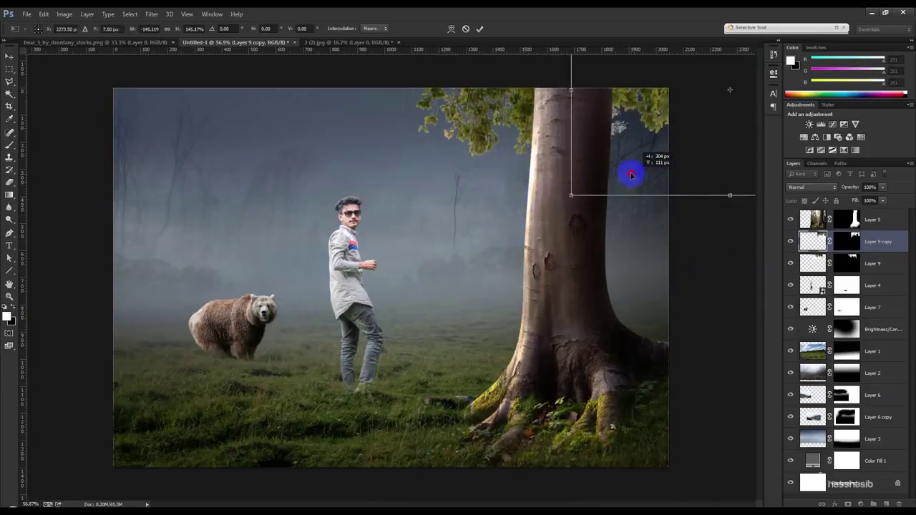
{"action": "left_click_drag", "start_coordinate": [555, 146], "coordinate": [514, 200]}
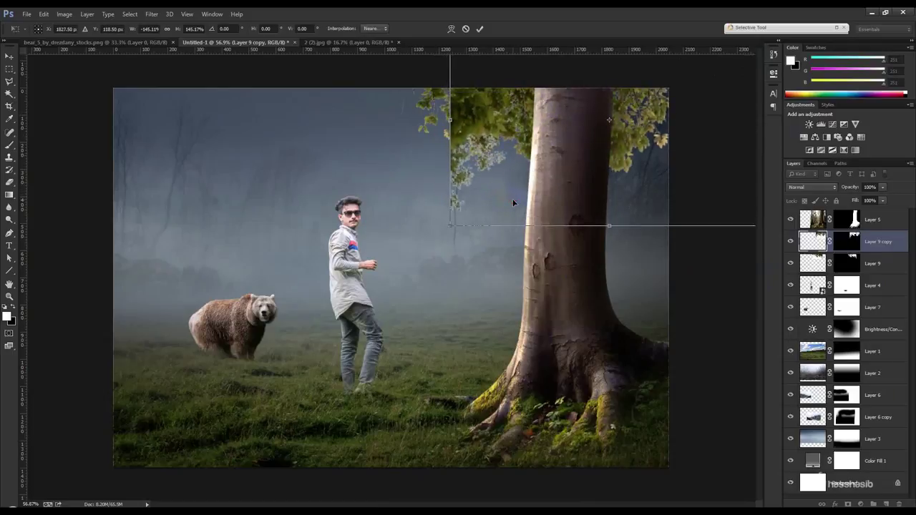
{"action": "key", "text": "Return"}
{"action": "left_click_drag", "start_coordinate": [876, 223], "coordinate": [874, 215]}
{"action": "left_click_drag", "start_coordinate": [665, 184], "coordinate": [690, 187]}
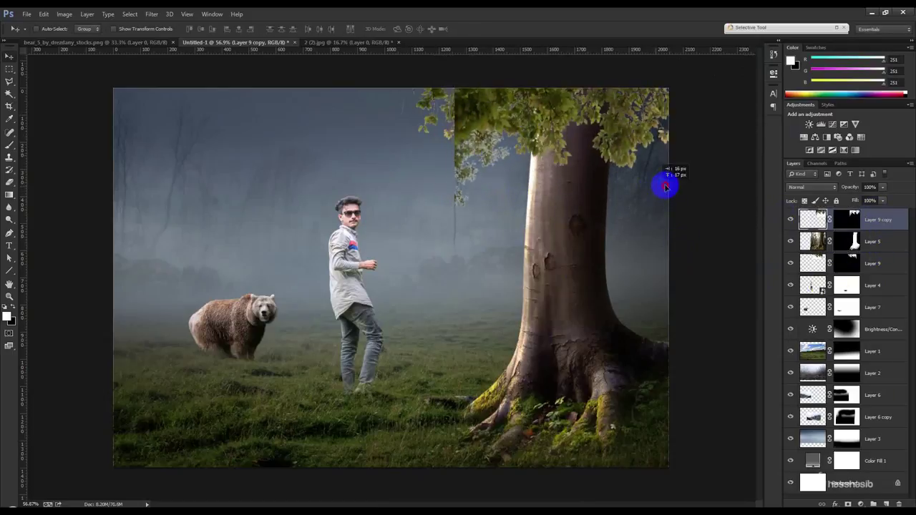
{"action": "key", "text": "ctrl+t"}
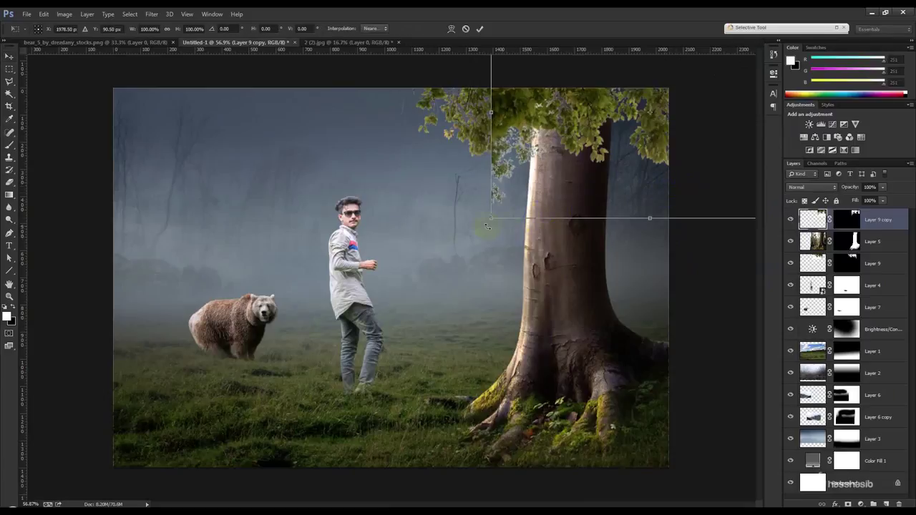
{"action": "mouse_move", "coordinate": [490, 218]}
{"action": "left_mouse_down"}
{"action": "mouse_move", "coordinate": [449, 208]}
{"action": "mouse_move", "coordinate": [379, 251]}
{"action": "left_mouse_up"}
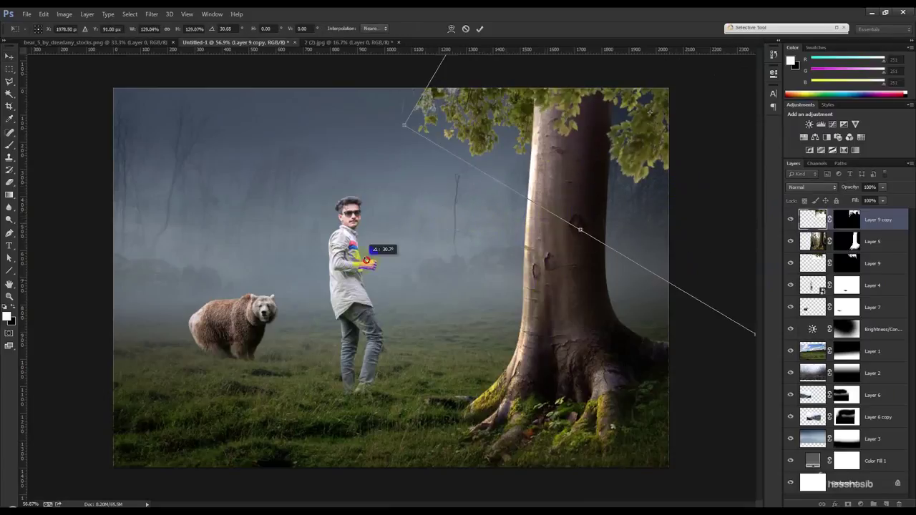
{"action": "mouse_move", "coordinate": [593, 135]}
{"action": "left_mouse_down"}
{"action": "mouse_move", "coordinate": [618, 130]}
{"action": "mouse_move", "coordinate": [591, 137]}
{"action": "mouse_move", "coordinate": [625, 141]}
{"action": "mouse_move", "coordinate": [625, 134]}
{"action": "mouse_move", "coordinate": [634, 162]}
{"action": "mouse_move", "coordinate": [351, 139]}
{"action": "mouse_move", "coordinate": [262, 122]}
{"action": "mouse_move", "coordinate": [265, 108]}
{"action": "mouse_move", "coordinate": [294, 124]}
{"action": "left_mouse_up"}
{"action": "key", "text": "Return"}
{"action": "scroll", "coordinate": [334, 176], "scroll_direction": "down", "scroll_amount": 2}
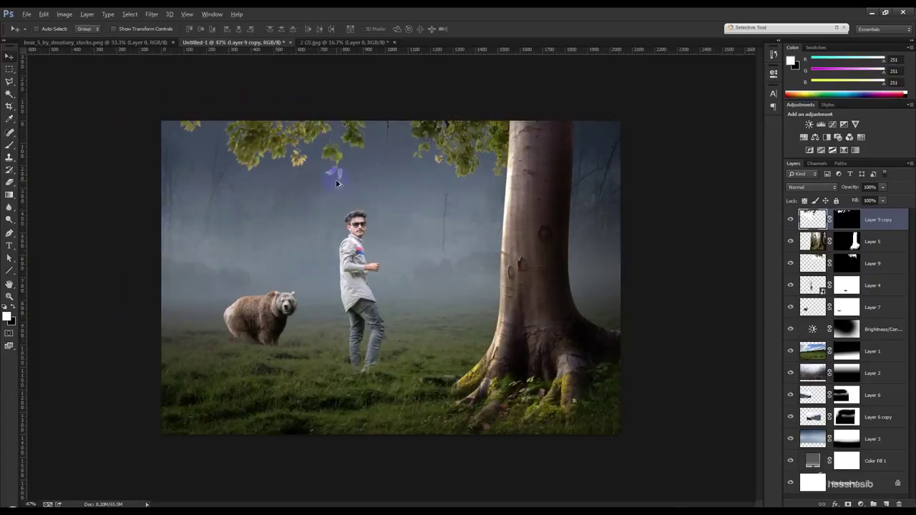
{"action": "scroll", "coordinate": [334, 169], "scroll_direction": "up", "scroll_amount": 3}
{"action": "scroll", "coordinate": [336, 136], "scroll_direction": "up", "scroll_amount": 2}
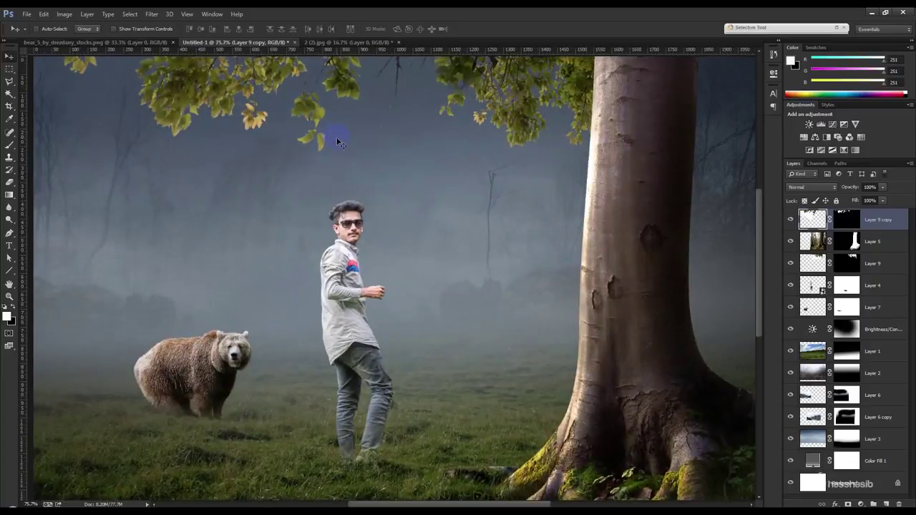
{"action": "key", "text": "Delete"}
{"action": "key", "text": "ctrl+0"}
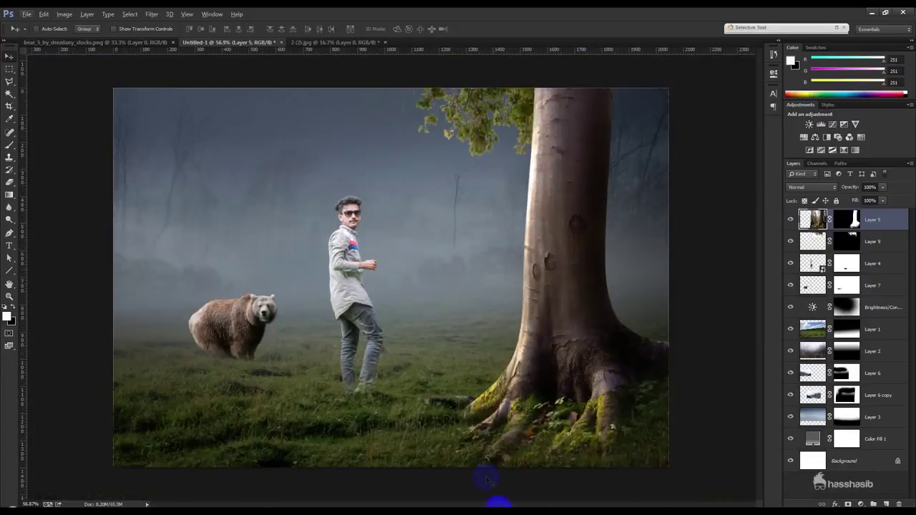
Add a Brightness/Contrast layer clipped to Layer 1 with brightness -146.
{"action": "left_click", "coordinate": [879, 332]}
{"action": "left_click", "coordinate": [860, 504]}
{"action": "left_click", "coordinate": [851, 340]}
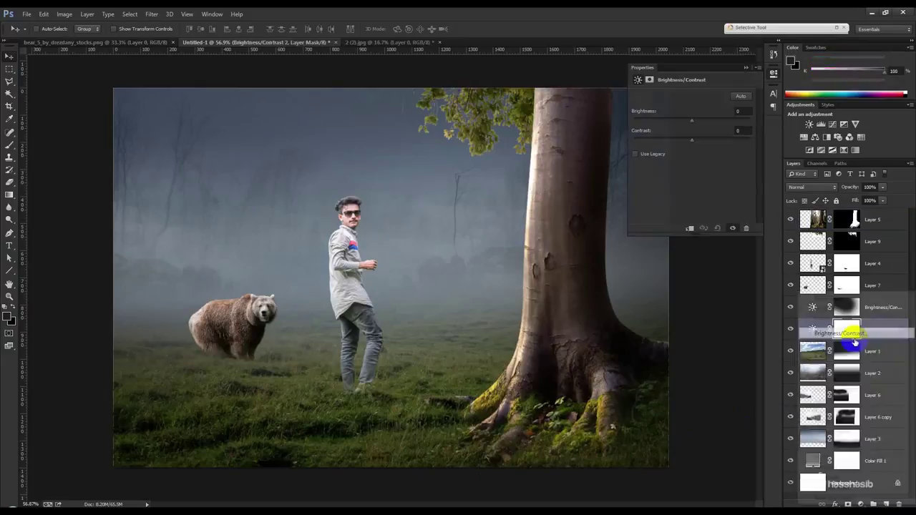
{"action": "left_click", "coordinate": [689, 227]}
{"action": "left_click_drag", "start_coordinate": [689, 124], "coordinate": [636, 123]}
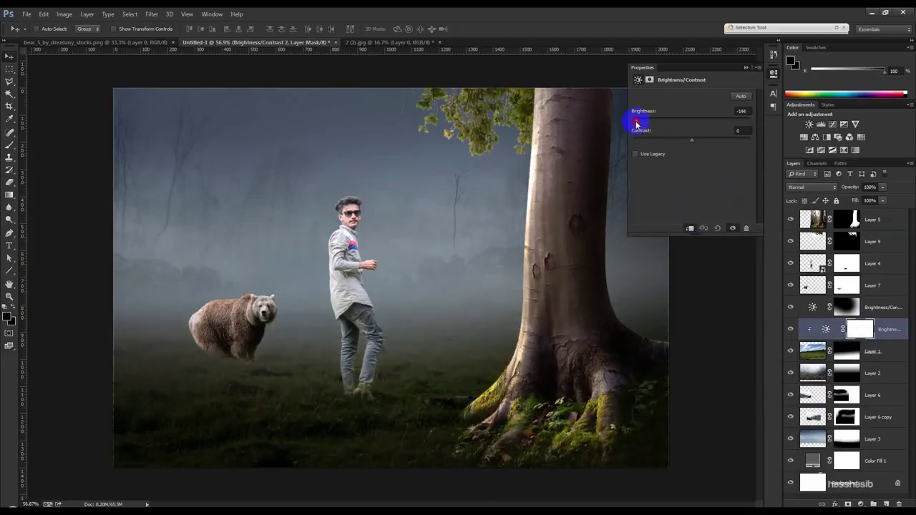
{"action": "left_click", "coordinate": [746, 68]}
Paint the adjustment mask with a soft white brush to lighten the grass around the man's feet.
{"action": "left_click", "coordinate": [10, 140]}
{"action": "right_click", "coordinate": [209, 267]}
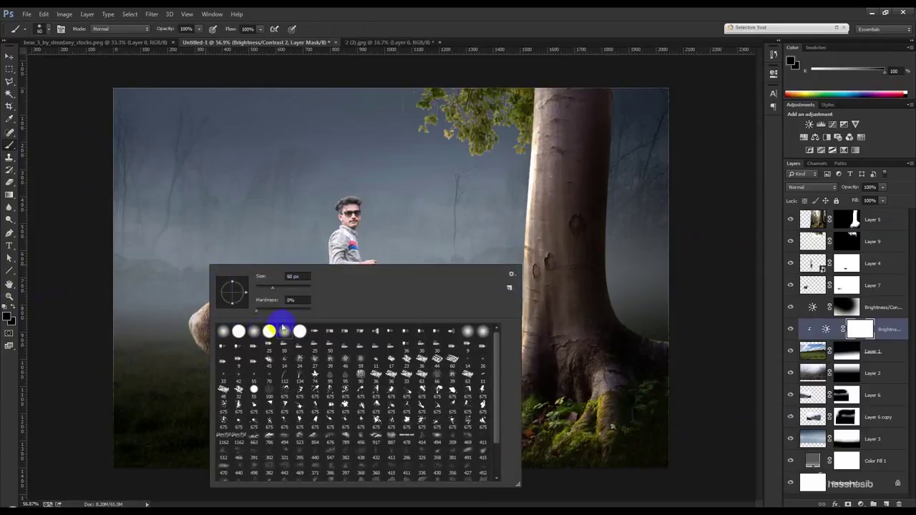
{"action": "left_click", "coordinate": [12, 307]}
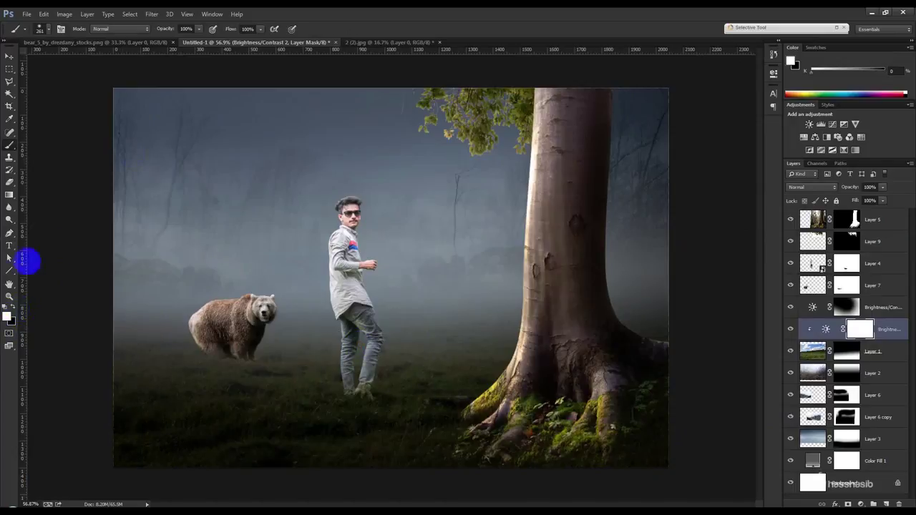
{"action": "left_click_drag", "start_coordinate": [401, 343], "coordinate": [423, 387]}
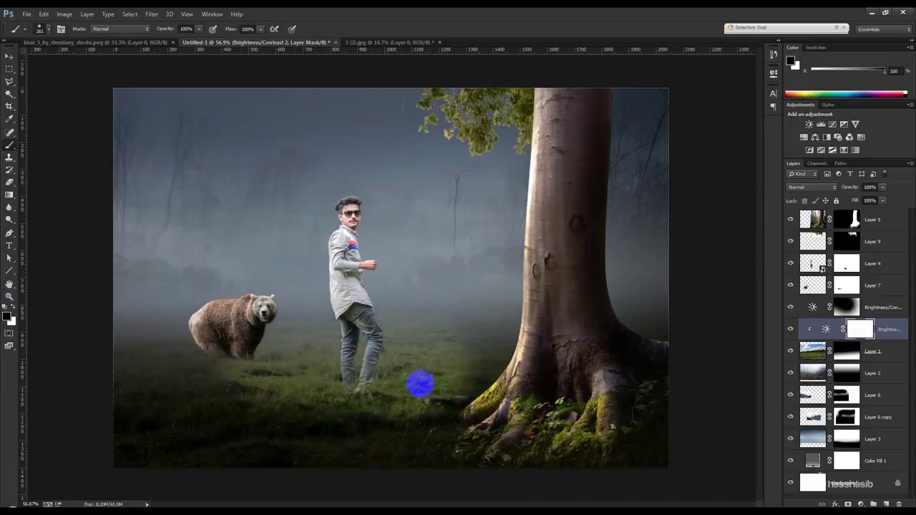
{"action": "key", "text": "ctrl+z"}
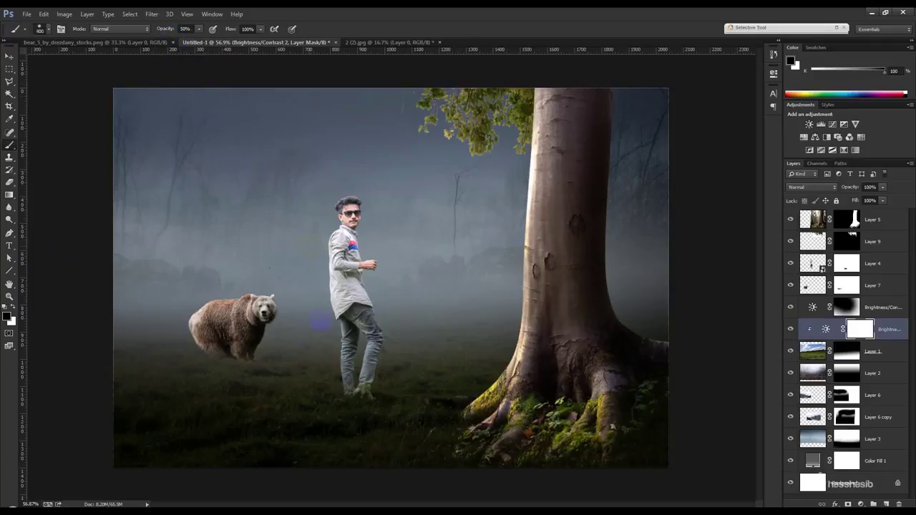
{"action": "left_click_drag", "start_coordinate": [265, 344], "coordinate": [450, 360]}
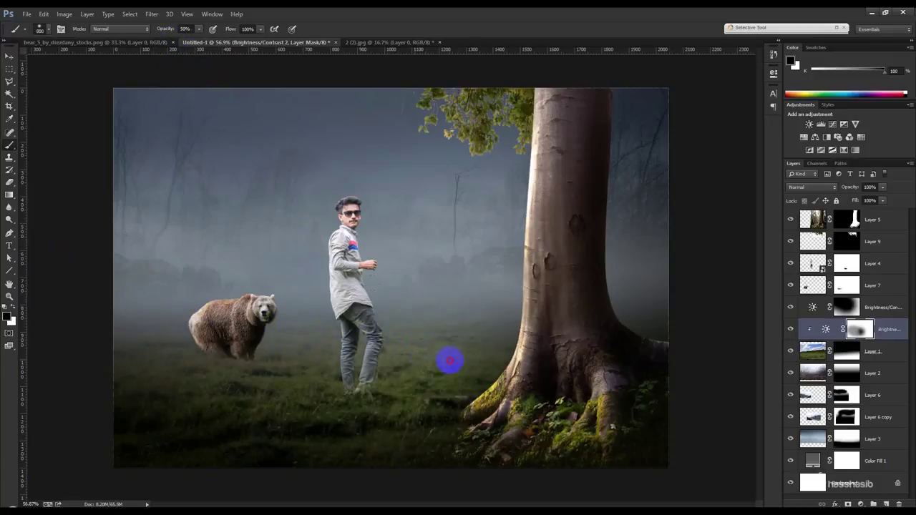
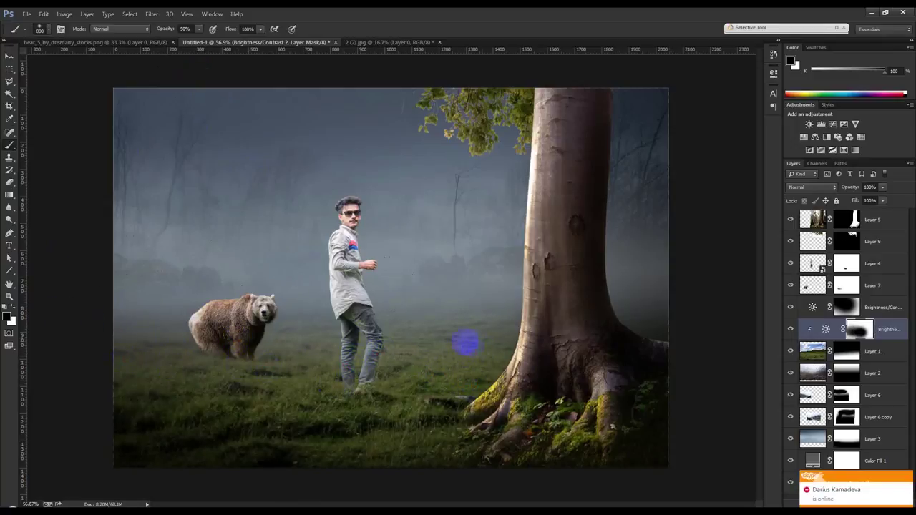
Set the painting colour to white, then return to the Move tool.
{"action": "left_click", "coordinate": [9, 60]}
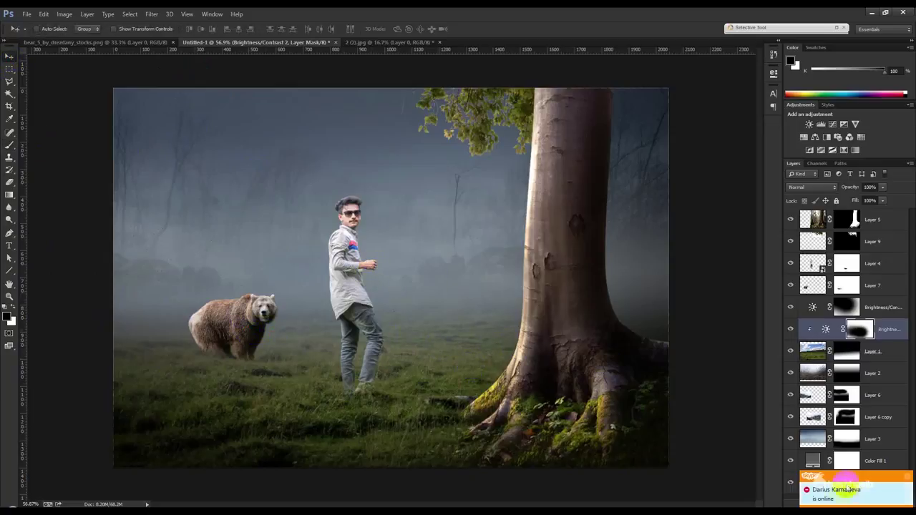
{"action": "left_click", "coordinate": [907, 478]}
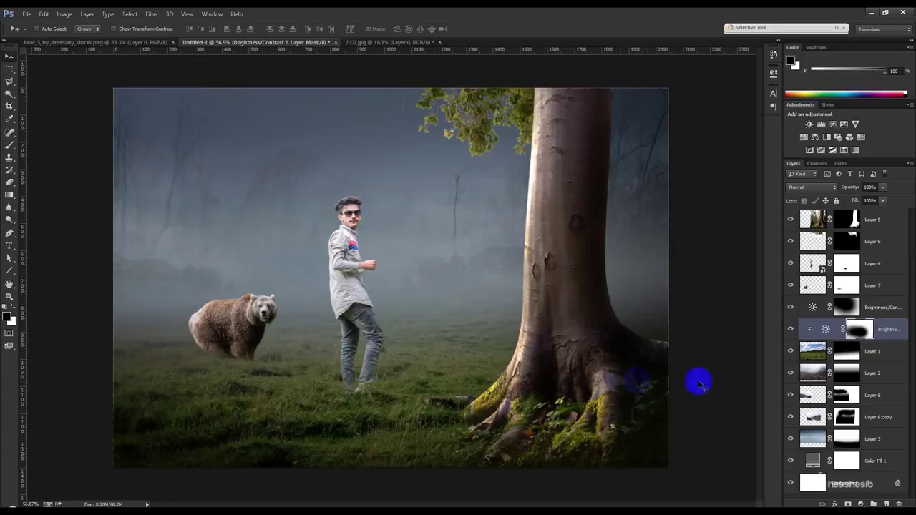
{"action": "left_click", "coordinate": [9, 146]}
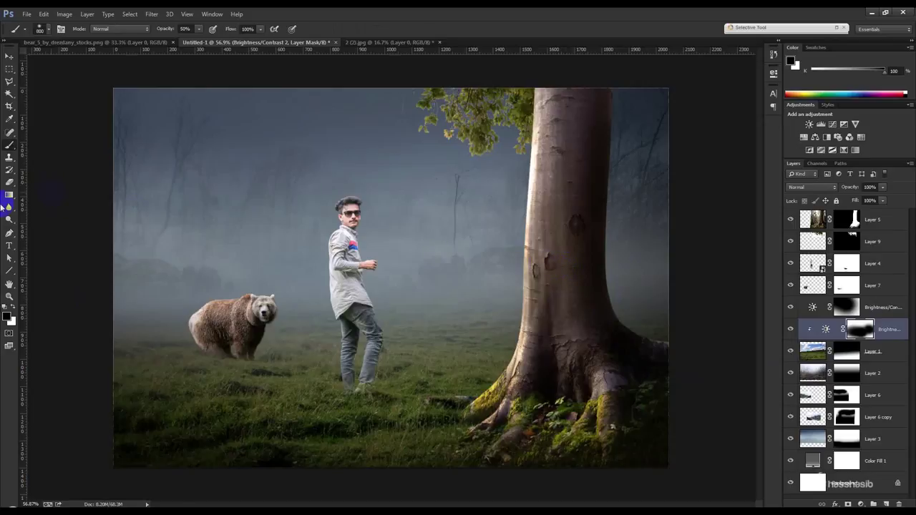
{"action": "left_click", "coordinate": [17, 308]}
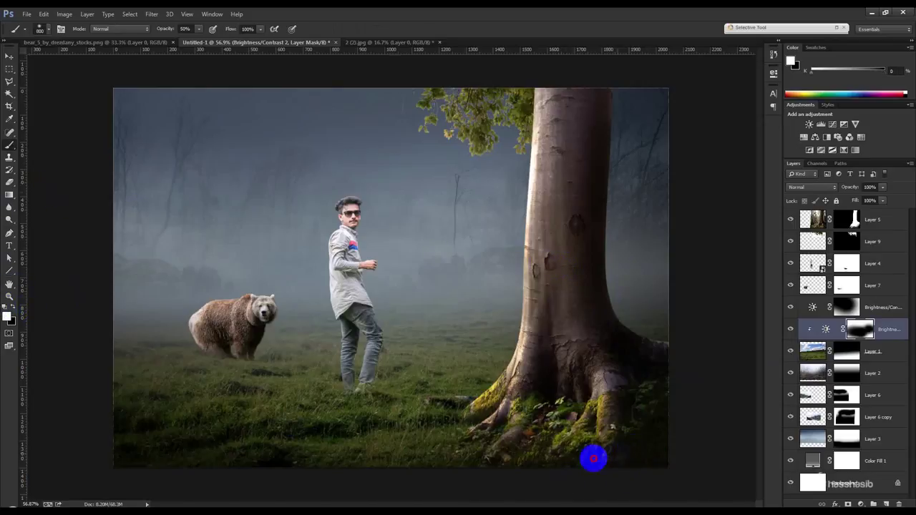
{"action": "left_click", "coordinate": [10, 56]}
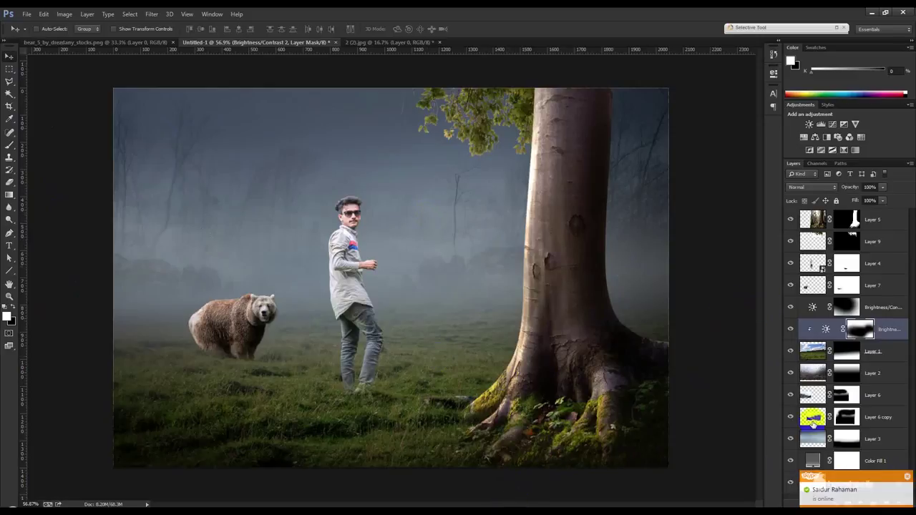
Bring the leaf photo from 2 (2).jpg into Untitled-1 as the top layer.
{"action": "left_click", "coordinate": [367, 42]}
{"action": "left_click_drag", "start_coordinate": [468, 184], "coordinate": [243, 77]}
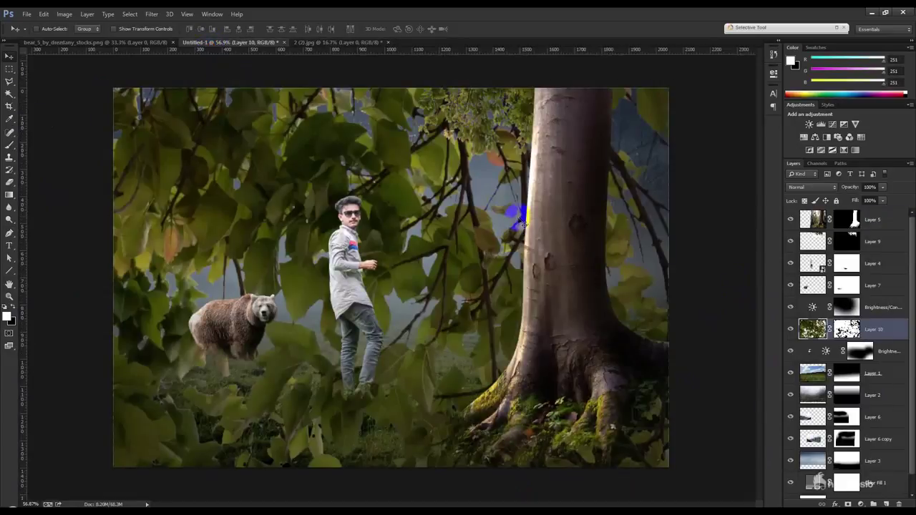
{"action": "left_click_drag", "start_coordinate": [872, 318], "coordinate": [866, 215]}
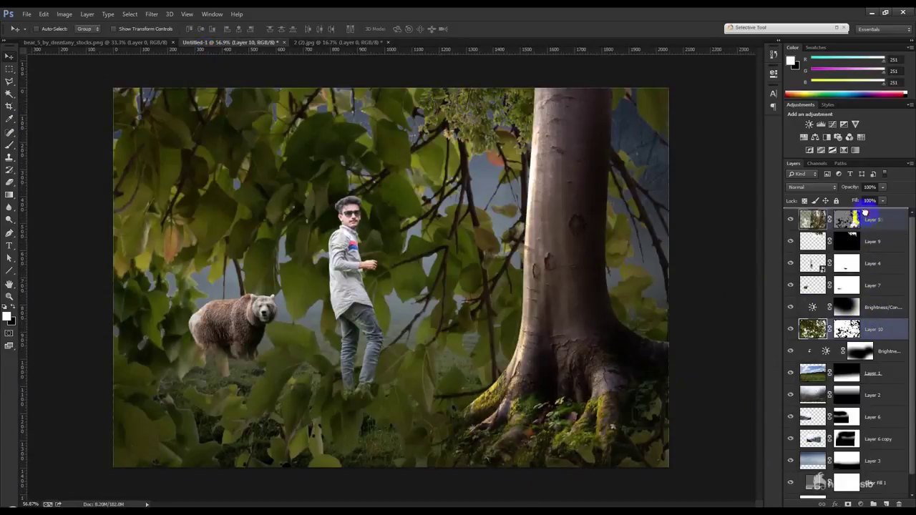
Flip Layer 10's leaves horizontally, scale them to 21%, and move them over the tree.
{"action": "key", "text": "ctrl+t"}
{"action": "right_click", "coordinate": [417, 250]}
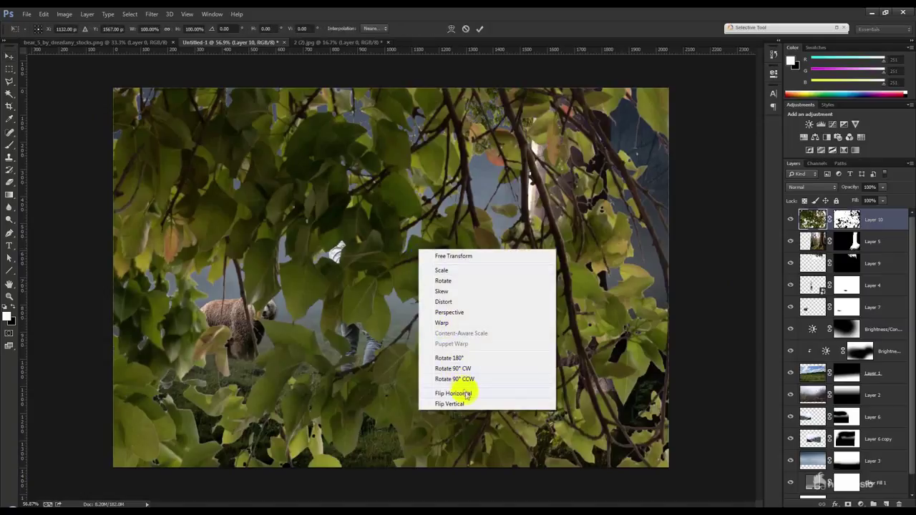
{"action": "left_click", "coordinate": [466, 388]}
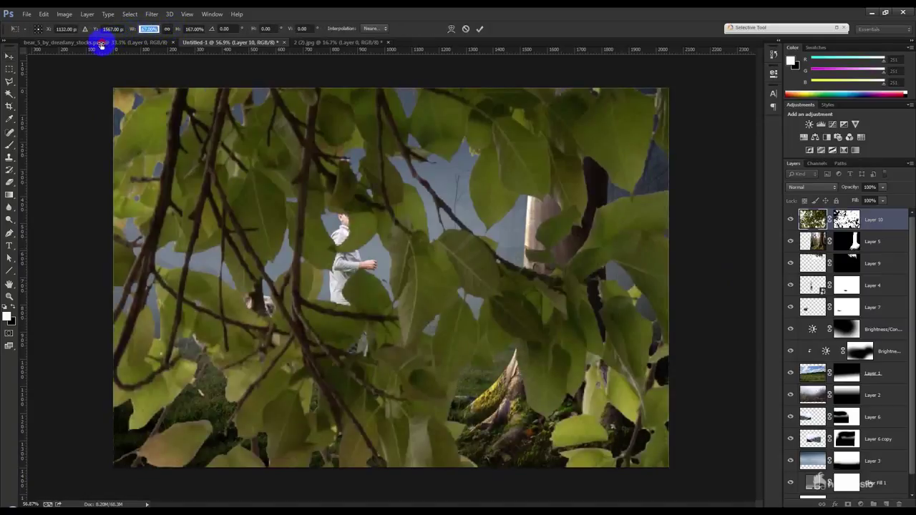
{"action": "left_click_drag", "start_coordinate": [102, 44], "coordinate": [131, 34]}
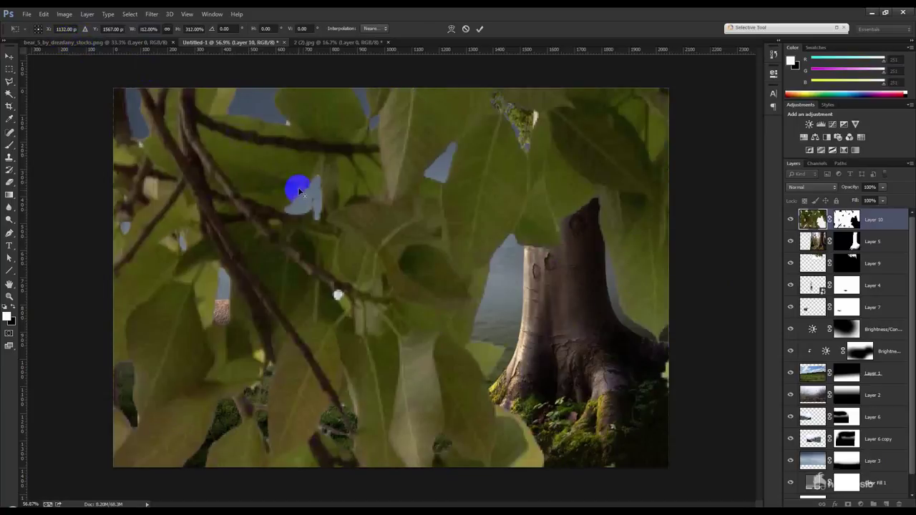
{"action": "key", "text": "ctrl+z"}
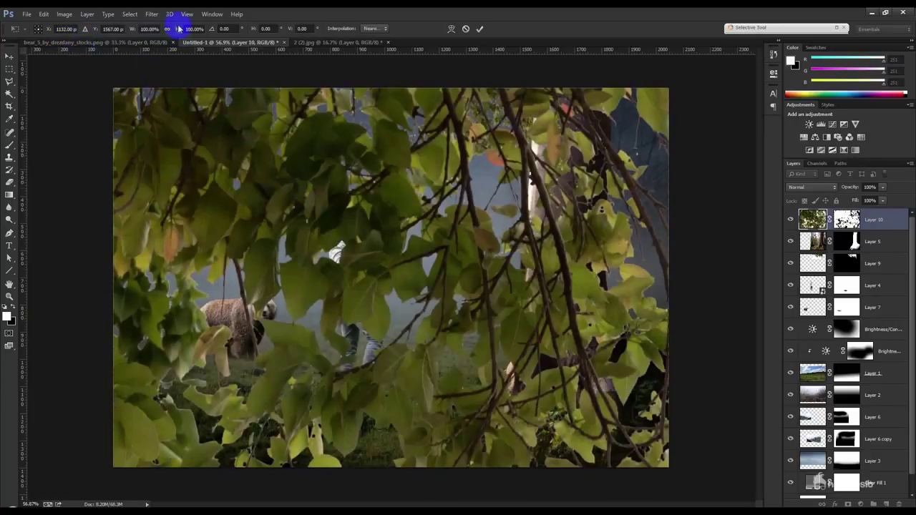
{"action": "type", "text": "21"}
{"action": "mouse_move", "coordinate": [382, 401]}
{"action": "left_mouse_down"}
{"action": "mouse_move", "coordinate": [472, 102]}
{"action": "mouse_move", "coordinate": [467, 43]}
{"action": "left_mouse_up"}
Mirror the leaves again, enlarge them to about 22.7%, and position them over the tree.
{"action": "right_click", "coordinate": [513, 183]}
{"action": "left_click", "coordinate": [565, 326]}
{"action": "mouse_move", "coordinate": [531, 203]}
{"action": "left_mouse_down"}
{"action": "mouse_move", "coordinate": [581, 190]}
{"action": "mouse_move", "coordinate": [548, 211]}
{"action": "left_mouse_up"}
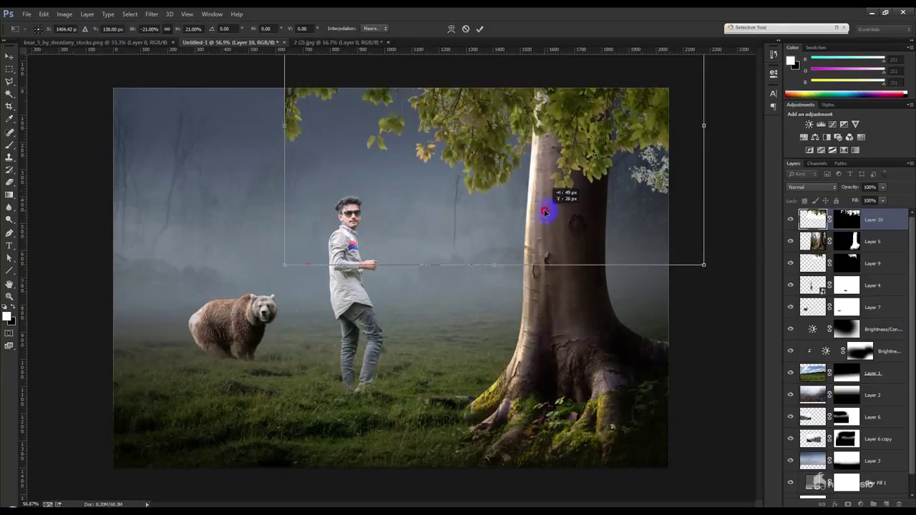
{"action": "left_click_drag", "start_coordinate": [707, 262], "coordinate": [724, 270]}
{"action": "mouse_move", "coordinate": [669, 254]}
{"action": "left_mouse_down"}
{"action": "mouse_move", "coordinate": [692, 219]}
{"action": "mouse_move", "coordinate": [544, 210]}
{"action": "left_mouse_up"}
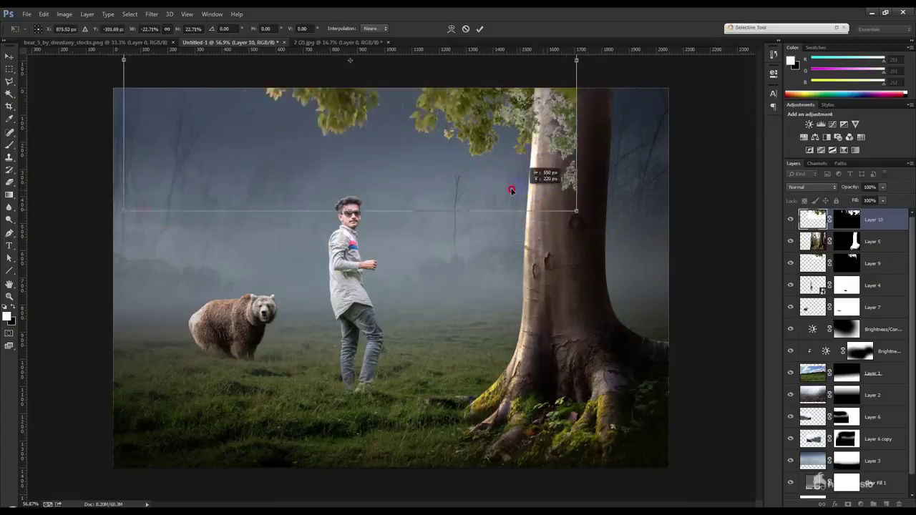
Tilt the leaf cluster onto the treetop, apply it, and duplicate Layer 10.
{"action": "left_click_drag", "start_coordinate": [623, 337], "coordinate": [640, 234]}
{"action": "left_click_drag", "start_coordinate": [493, 164], "coordinate": [685, 150]}
{"action": "mouse_move", "coordinate": [606, 157]}
{"action": "left_mouse_down"}
{"action": "mouse_move", "coordinate": [659, 134]}
{"action": "mouse_move", "coordinate": [518, 139]}
{"action": "left_mouse_up"}
{"action": "mouse_move", "coordinate": [559, 283]}
{"action": "left_mouse_down"}
{"action": "mouse_move", "coordinate": [463, 321]}
{"action": "mouse_move", "coordinate": [625, 163]}
{"action": "mouse_move", "coordinate": [687, 170]}
{"action": "mouse_move", "coordinate": [685, 186]}
{"action": "left_mouse_up"}
{"action": "key", "text": "Return"}
{"action": "left_click_drag", "start_coordinate": [875, 231], "coordinate": [877, 241]}
Move Layer 10 copy left, scale it to about 86%, and tilt it -10.55°.
{"action": "mouse_move", "coordinate": [654, 153]}
{"action": "left_mouse_down"}
{"action": "mouse_move", "coordinate": [565, 167]}
{"action": "mouse_move", "coordinate": [450, 139]}
{"action": "mouse_move", "coordinate": [435, 148]}
{"action": "left_mouse_up"}
{"action": "key", "text": "ctrl+t"}
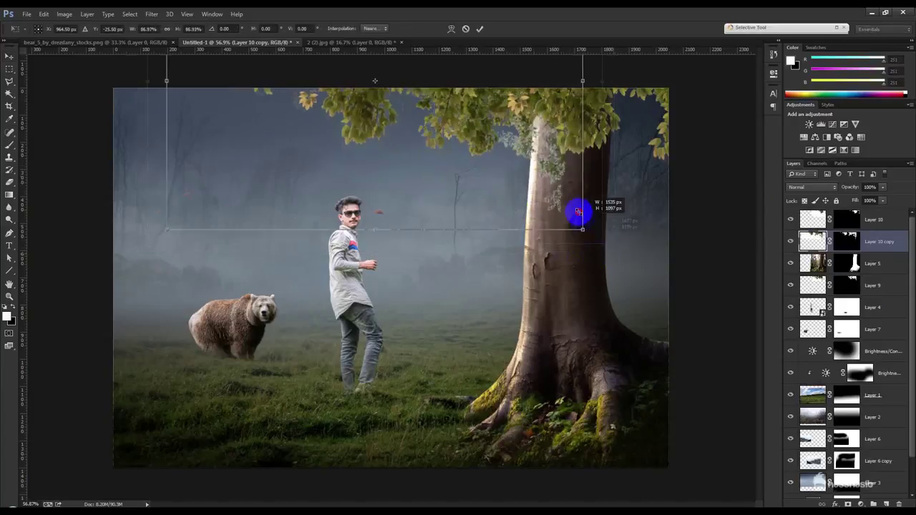
{"action": "left_click_drag", "start_coordinate": [611, 253], "coordinate": [591, 212]}
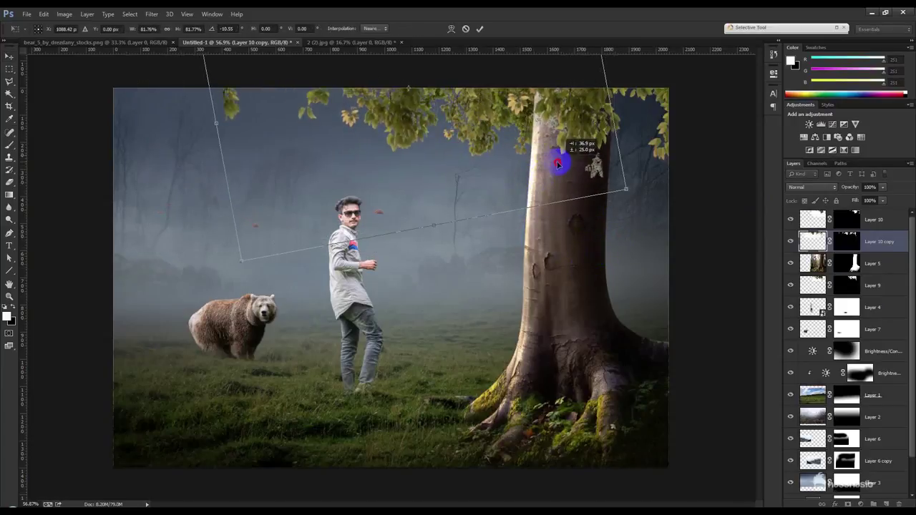
{"action": "left_click_drag", "start_coordinate": [601, 167], "coordinate": [592, 179]}
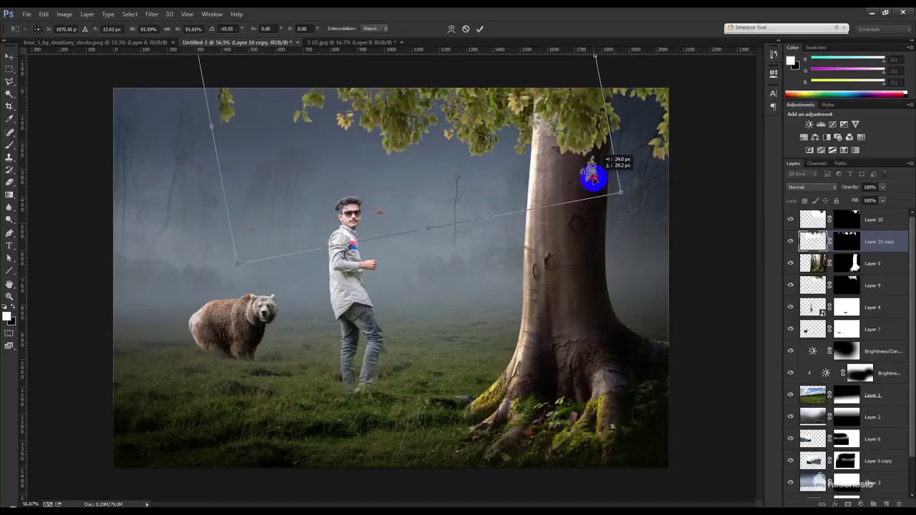
{"action": "mouse_move", "coordinate": [507, 106]}
{"action": "left_mouse_down"}
{"action": "mouse_move", "coordinate": [480, 104]}
{"action": "mouse_move", "coordinate": [505, 102]}
{"action": "left_mouse_up"}
{"action": "mouse_move", "coordinate": [613, 188]}
{"action": "left_mouse_down"}
{"action": "mouse_move", "coordinate": [581, 151]}
{"action": "mouse_move", "coordinate": [548, 144]}
{"action": "left_mouse_up"}
{"action": "key", "text": "Return"}
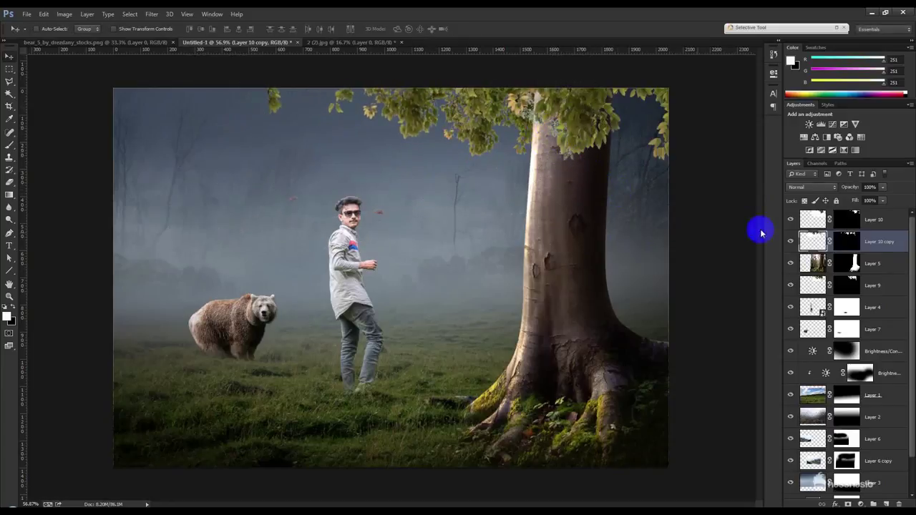
On Layer 10 copy's mask, paint black at 100% over the upper trunk and left hanging cluster.
{"action": "left_click", "coordinate": [846, 242]}
{"action": "left_click", "coordinate": [10, 145]}
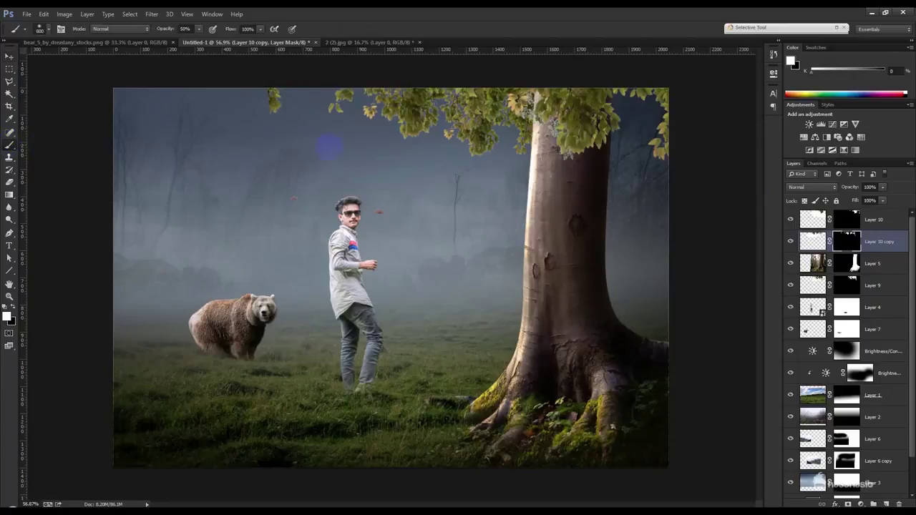
{"action": "mouse_move", "coordinate": [575, 158]}
{"action": "left_mouse_down"}
{"action": "mouse_move", "coordinate": [568, 117]}
{"action": "mouse_move", "coordinate": [544, 171]}
{"action": "mouse_move", "coordinate": [562, 127]}
{"action": "mouse_move", "coordinate": [579, 174]}
{"action": "mouse_move", "coordinate": [560, 192]}
{"action": "left_mouse_up"}
{"action": "left_click", "coordinate": [12, 307]}
{"action": "key", "text": "0"}
{"action": "left_click_drag", "start_coordinate": [534, 74], "coordinate": [509, 142]}
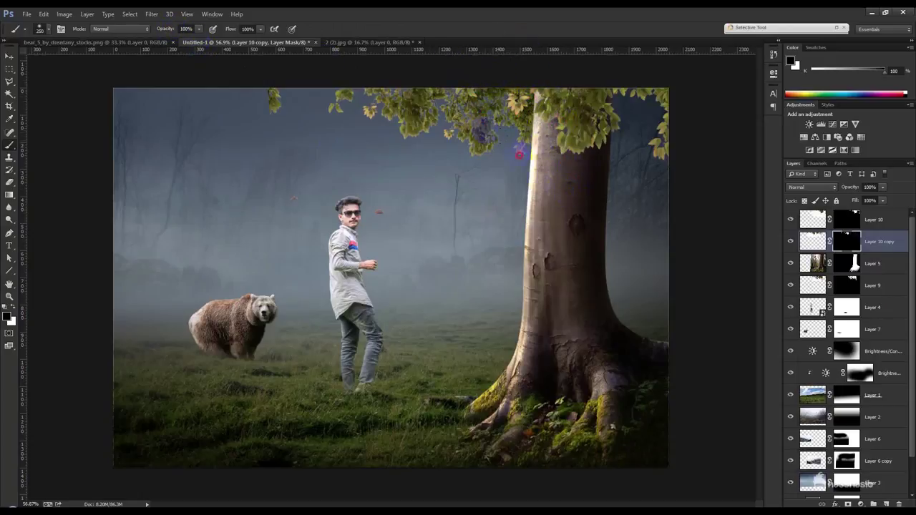
{"action": "left_click_drag", "start_coordinate": [274, 69], "coordinate": [273, 101]}
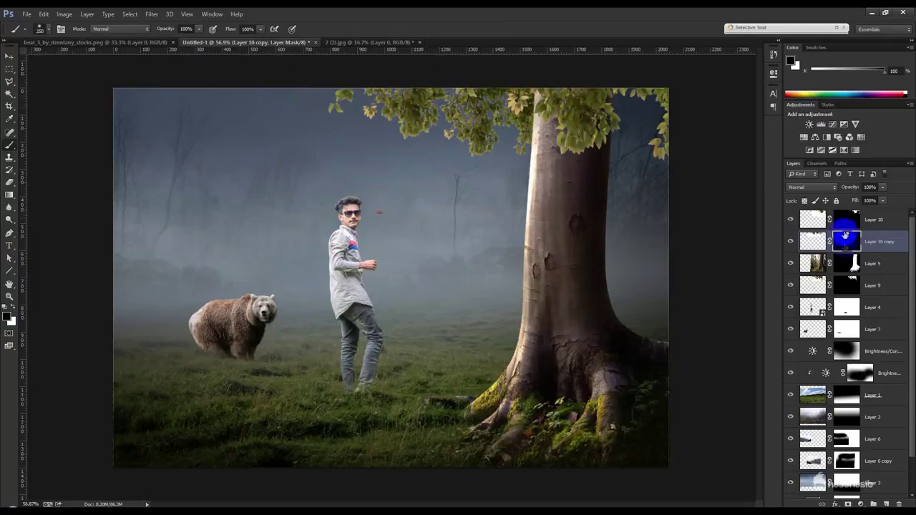
Select Layer 10's mask and go back to the Move tool.
{"action": "left_click", "coordinate": [847, 219]}
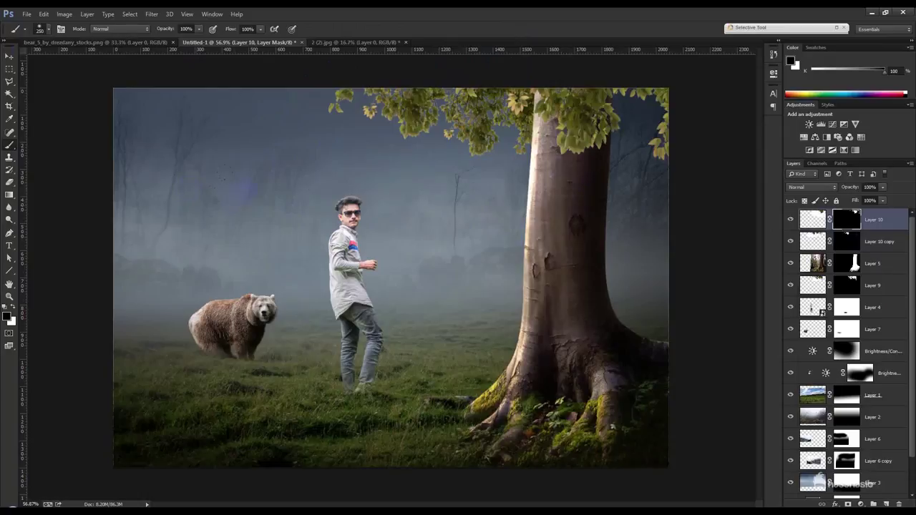
{"action": "left_click", "coordinate": [9, 56]}
{"action": "scroll", "coordinate": [551, 262], "scroll_direction": "up", "scroll_amount": 1}
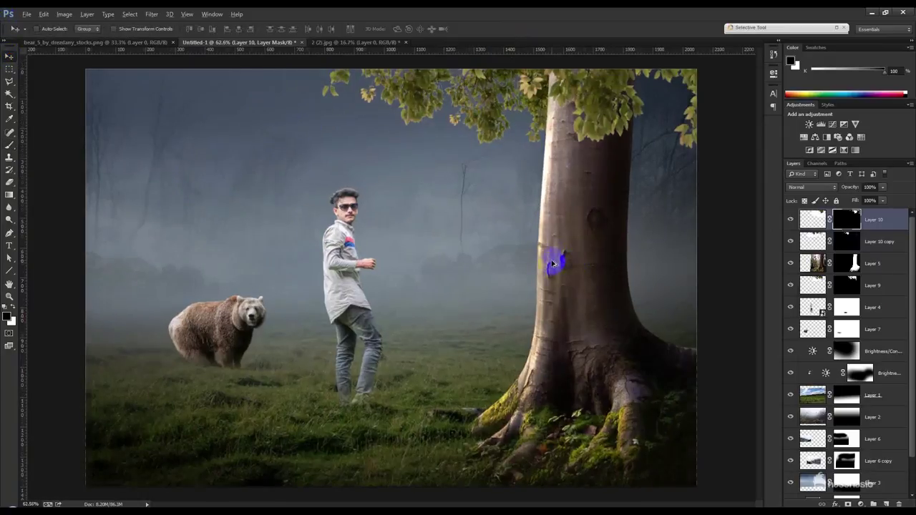
{"action": "scroll", "coordinate": [552, 262], "scroll_direction": "down", "scroll_amount": 2}
{"action": "scroll", "coordinate": [552, 261], "scroll_direction": "up", "scroll_amount": 1}
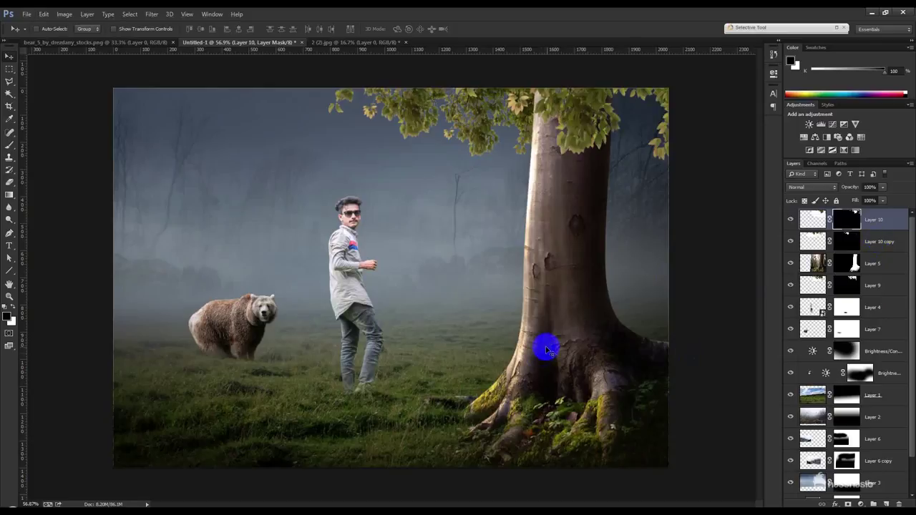
Set Layer 2 to 100% opacity and target its mask with black.
{"action": "left_click", "coordinate": [876, 418]}
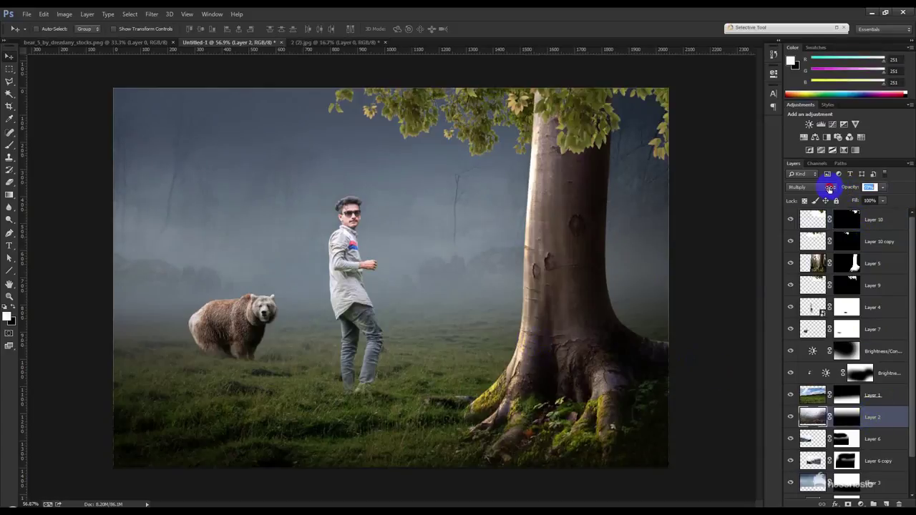
{"action": "left_click_drag", "start_coordinate": [883, 187], "coordinate": [907, 199]}
{"action": "left_click", "coordinate": [846, 416]}
{"action": "key", "text": "x"}
{"action": "left_click", "coordinate": [16, 148]}
With a larger soft brush, mask the dark overlay off the left sky and faint pole.
{"action": "right_click", "coordinate": [110, 164]}
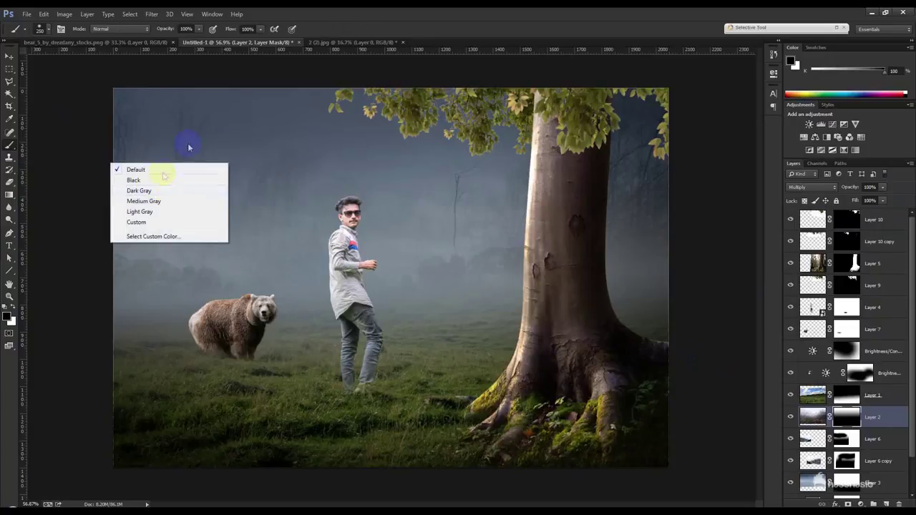
{"action": "right_click", "coordinate": [208, 139]}
{"action": "left_click_drag", "start_coordinate": [298, 162], "coordinate": [302, 166]}
{"action": "mouse_move", "coordinate": [119, 112]}
{"action": "left_mouse_down"}
{"action": "mouse_move", "coordinate": [265, 169]}
{"action": "mouse_move", "coordinate": [291, 195]}
{"action": "left_mouse_up"}
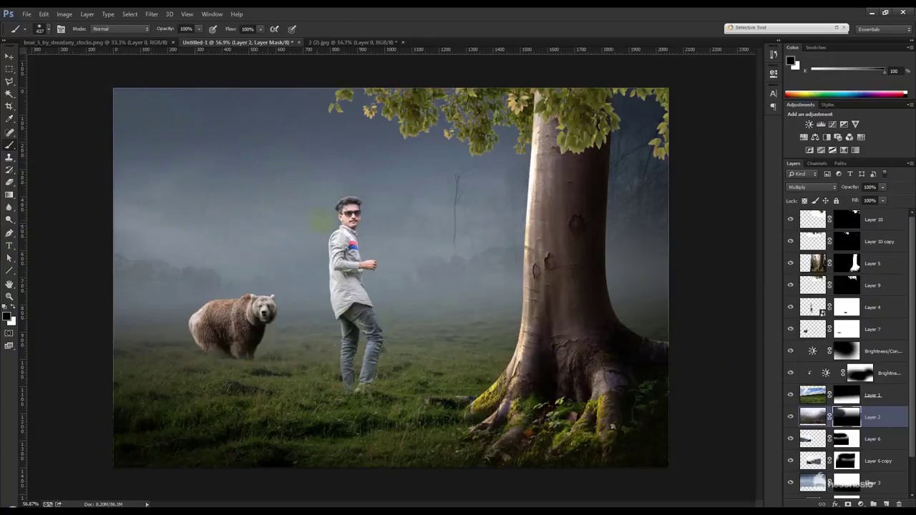
{"action": "left_click_drag", "start_coordinate": [425, 165], "coordinate": [418, 264]}
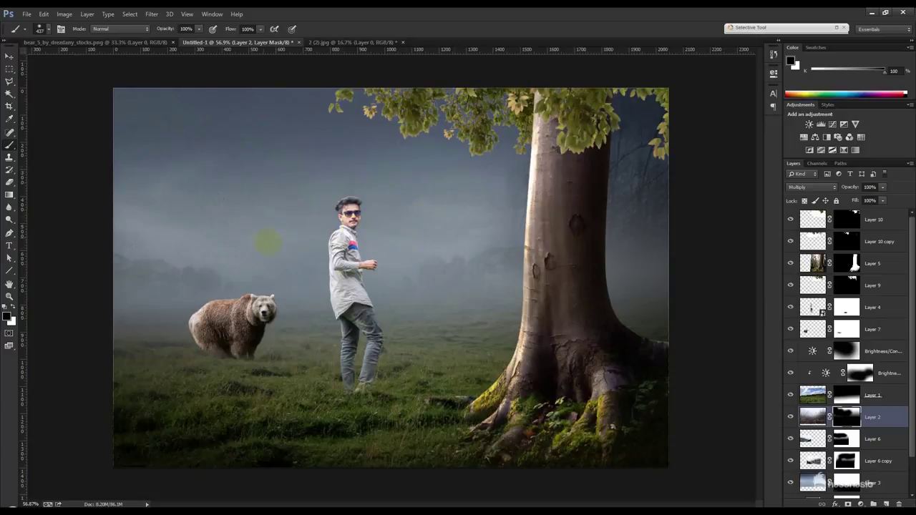
{"action": "left_click", "coordinate": [44, 206]}
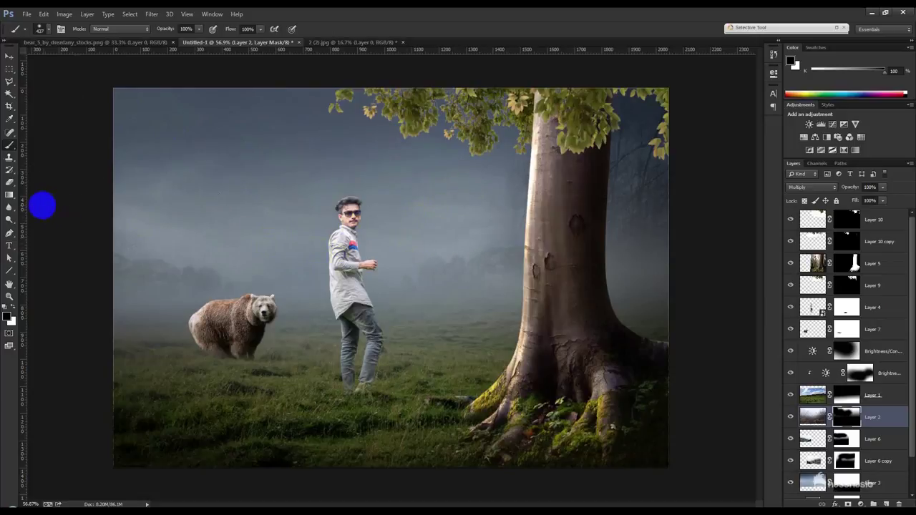
Raise the fog layer, Layer 3, to 66% opacity.
{"action": "left_click", "coordinate": [10, 55]}
{"action": "left_click", "coordinate": [873, 474]}
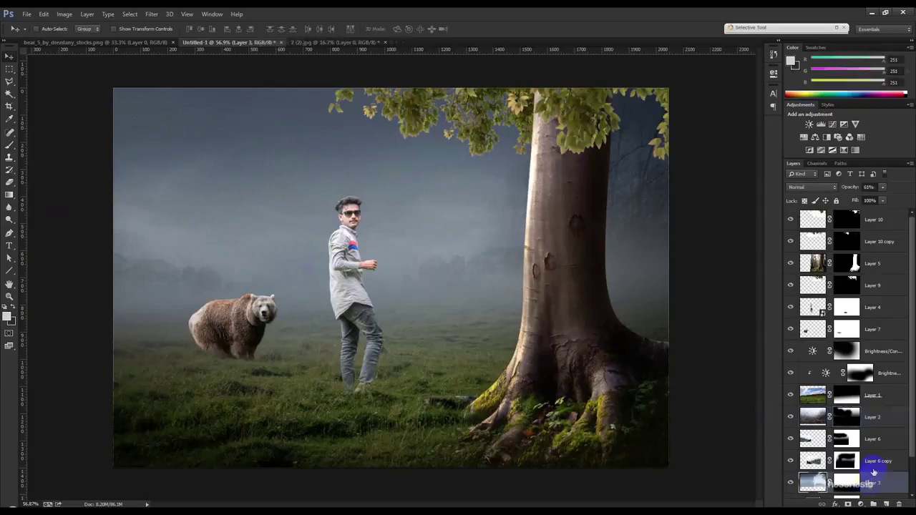
{"action": "mouse_move", "coordinate": [850, 186]}
{"action": "left_mouse_down"}
{"action": "mouse_move", "coordinate": [865, 187]}
{"action": "mouse_move", "coordinate": [857, 189]}
{"action": "left_mouse_up"}
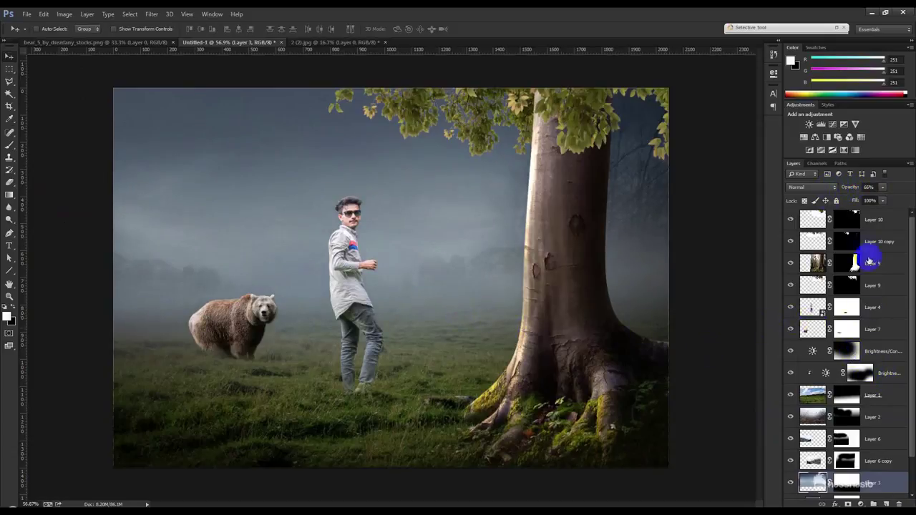
{"action": "left_click", "coordinate": [883, 307]}
{"action": "left_click", "coordinate": [860, 504]}
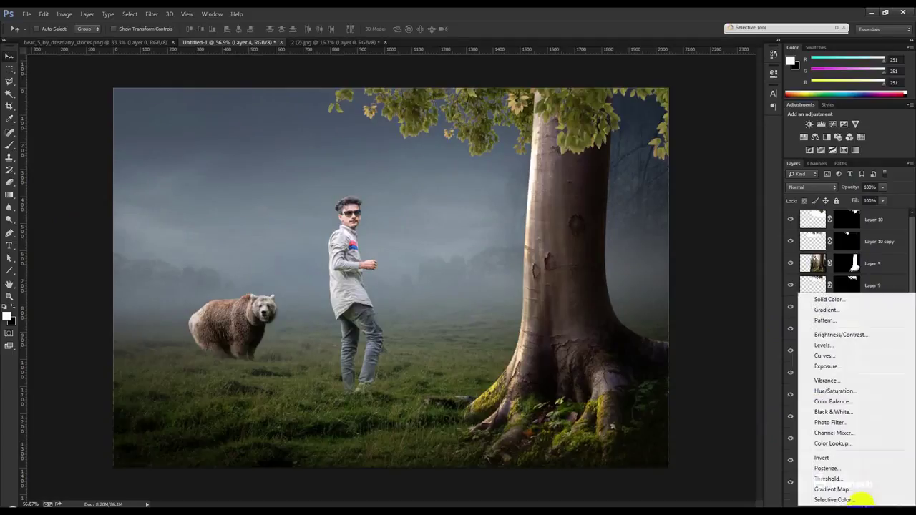
Clip a Brightness/Contrast at -89 to the man's Layer 4, masking some areas lighter.
{"action": "left_click", "coordinate": [838, 333]}
{"action": "left_click", "coordinate": [688, 228]}
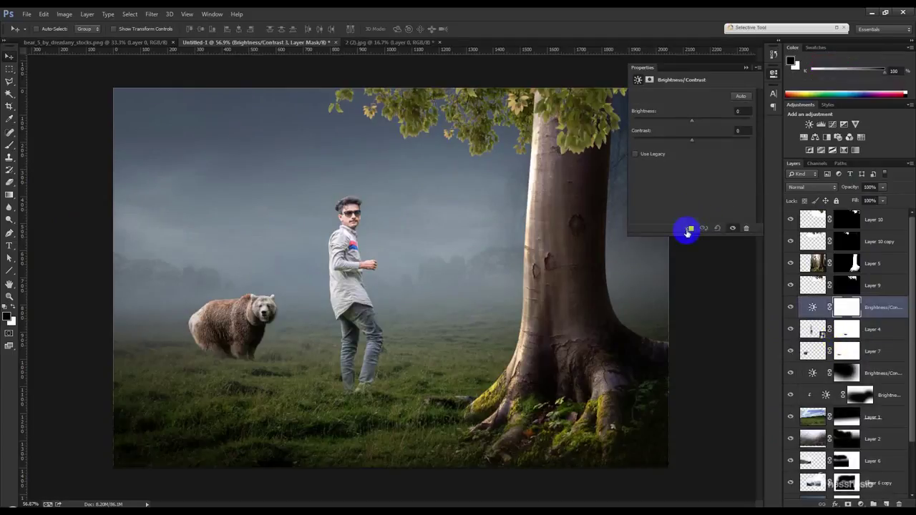
{"action": "left_click_drag", "start_coordinate": [690, 121], "coordinate": [656, 122]}
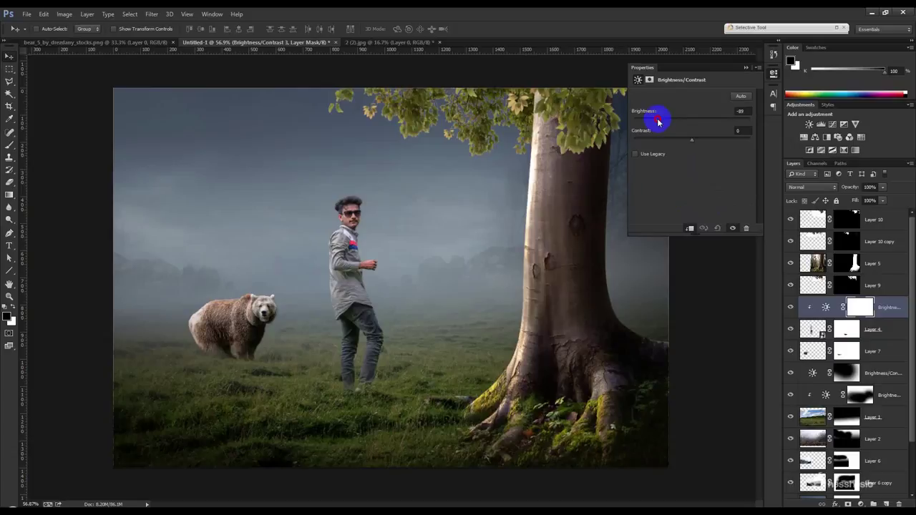
{"action": "left_click", "coordinate": [10, 144]}
{"action": "mouse_move", "coordinate": [325, 214]}
{"action": "left_mouse_down"}
{"action": "mouse_move", "coordinate": [306, 246]}
{"action": "mouse_move", "coordinate": [307, 327]}
{"action": "left_mouse_up"}
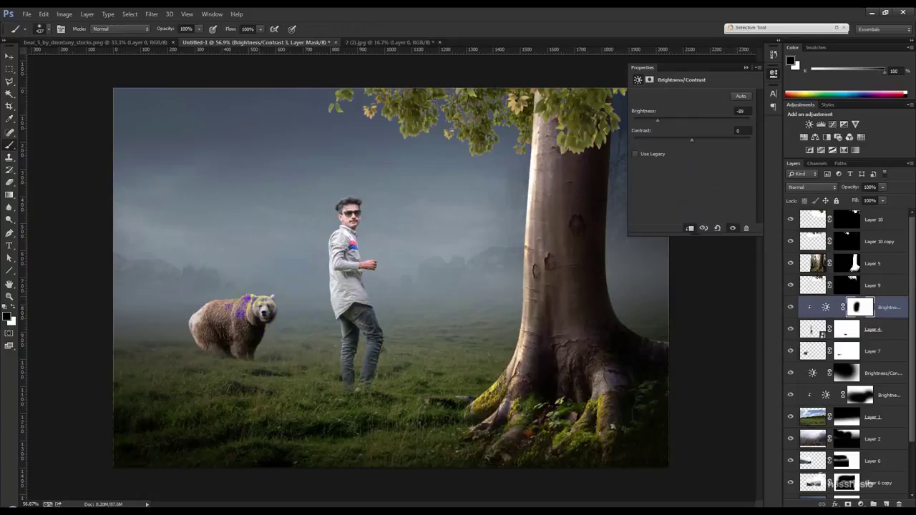
Clip a Brightness/Contrast at -72 to the bear's Layer 7, restoring brightness on the head.
{"action": "left_click", "coordinate": [870, 358]}
{"action": "left_click", "coordinate": [860, 503]}
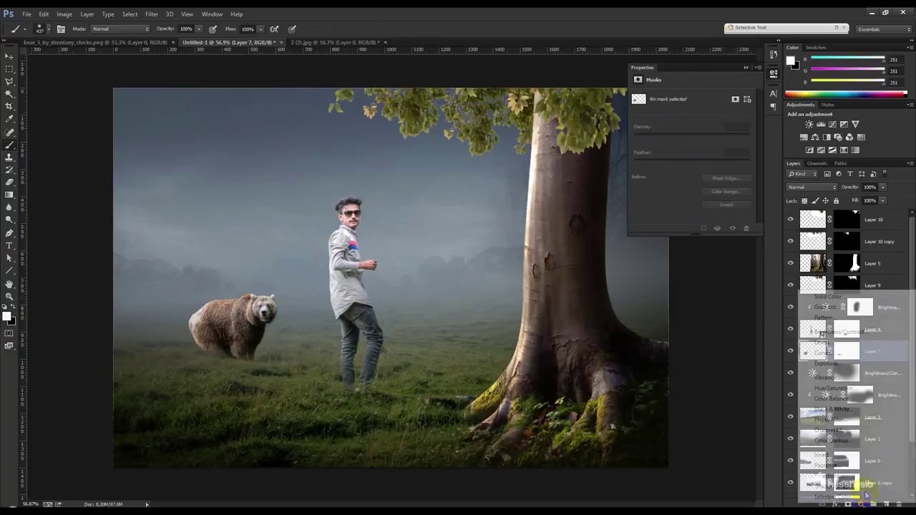
{"action": "left_click", "coordinate": [839, 332]}
{"action": "left_click_drag", "start_coordinate": [839, 349], "coordinate": [838, 350]}
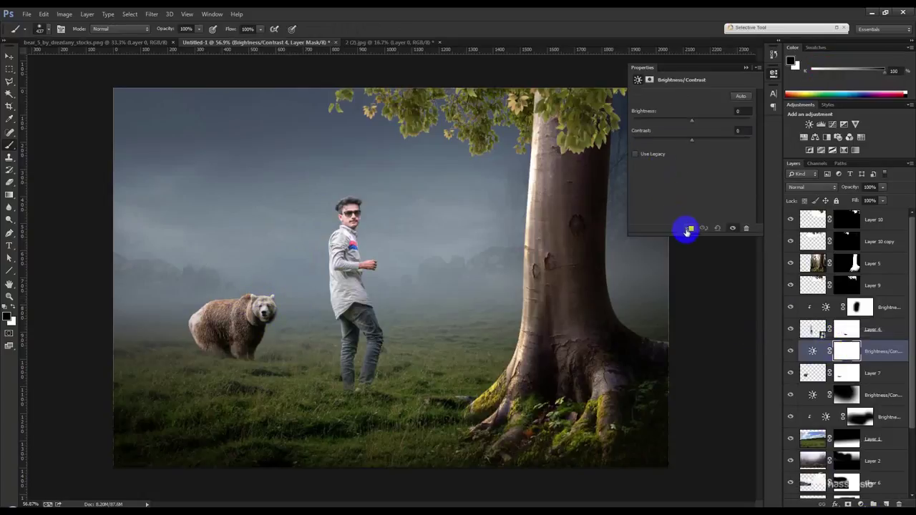
{"action": "key", "text": "ctrl+alt+g"}
{"action": "left_click_drag", "start_coordinate": [666, 128], "coordinate": [664, 122]}
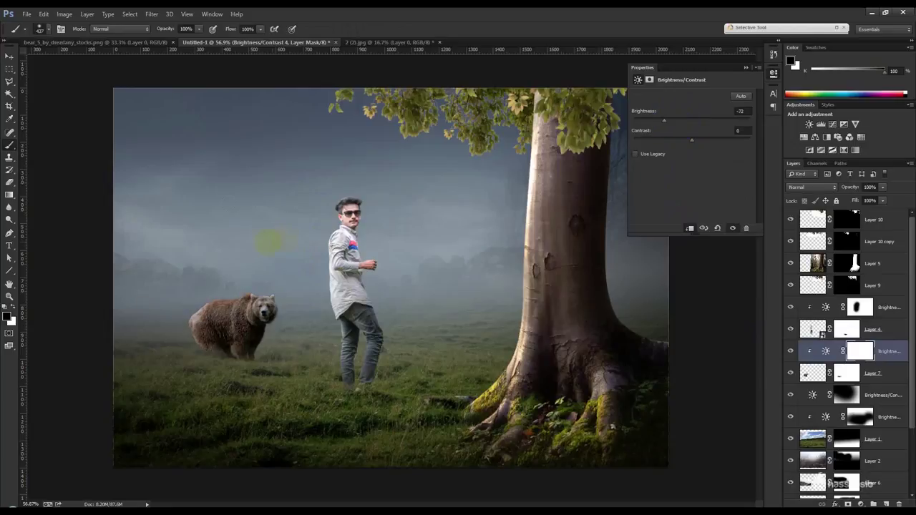
{"action": "left_click_drag", "start_coordinate": [228, 263], "coordinate": [163, 315]}
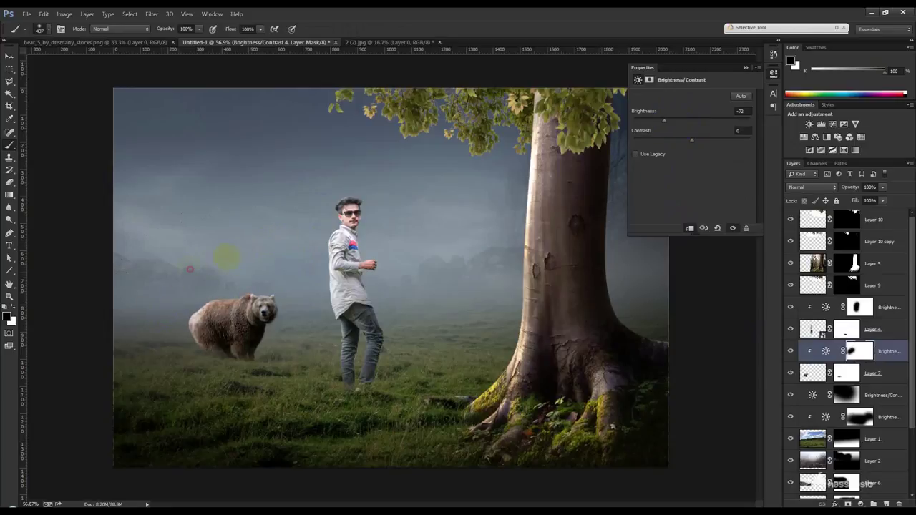
{"action": "left_click", "coordinate": [255, 262]}
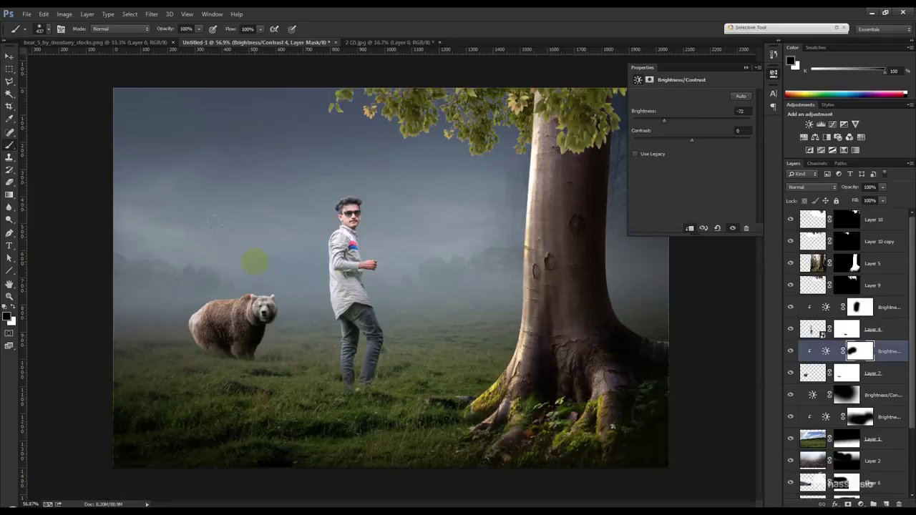
{"action": "left_click", "coordinate": [9, 56]}
{"action": "left_click", "coordinate": [789, 462]}
Show Layer 2 again and open the Color Picker for Color Fill 1's gray #5b5b5b fill.
{"action": "left_click", "coordinate": [789, 462]}
{"action": "left_click", "coordinate": [873, 462]}
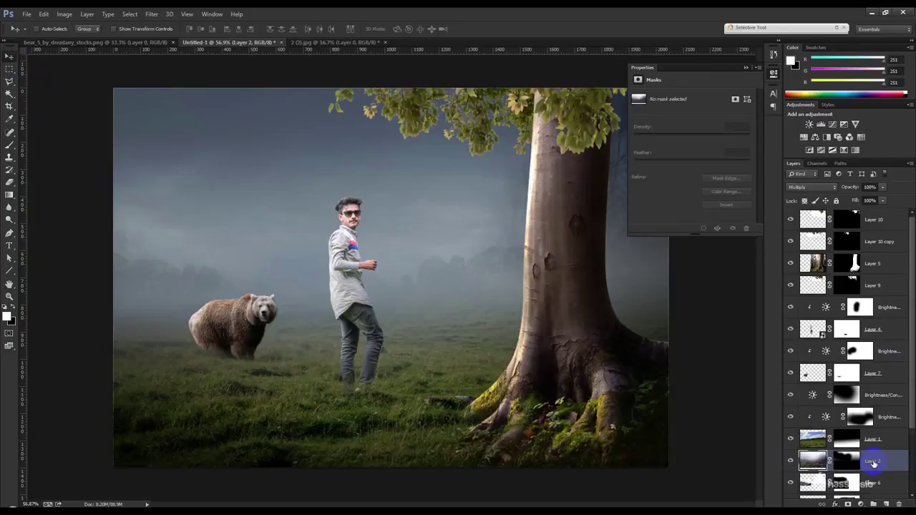
{"action": "left_click", "coordinate": [746, 68]}
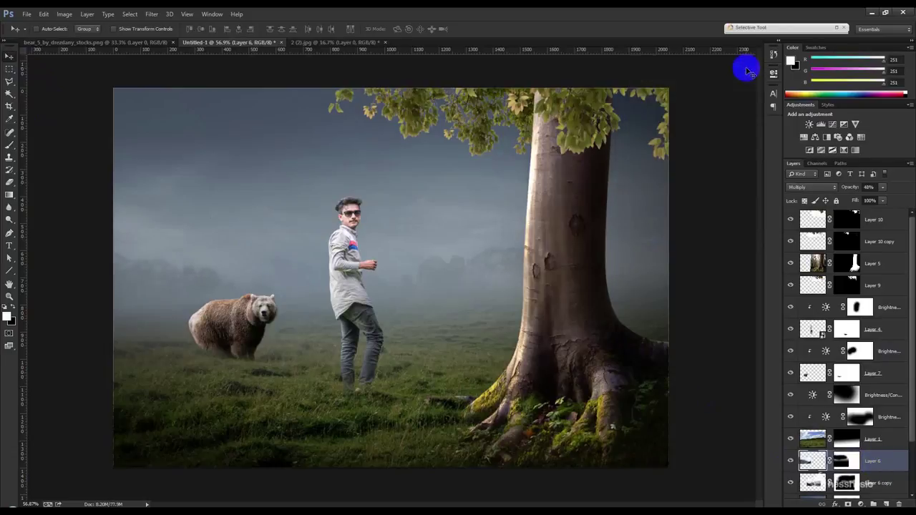
{"action": "scroll", "coordinate": [517, 241], "scroll_direction": "down", "scroll_amount": 2}
{"action": "scroll", "coordinate": [517, 241], "scroll_direction": "down", "scroll_amount": 2}
{"action": "scroll", "coordinate": [517, 241], "scroll_direction": "down", "scroll_amount": 1}
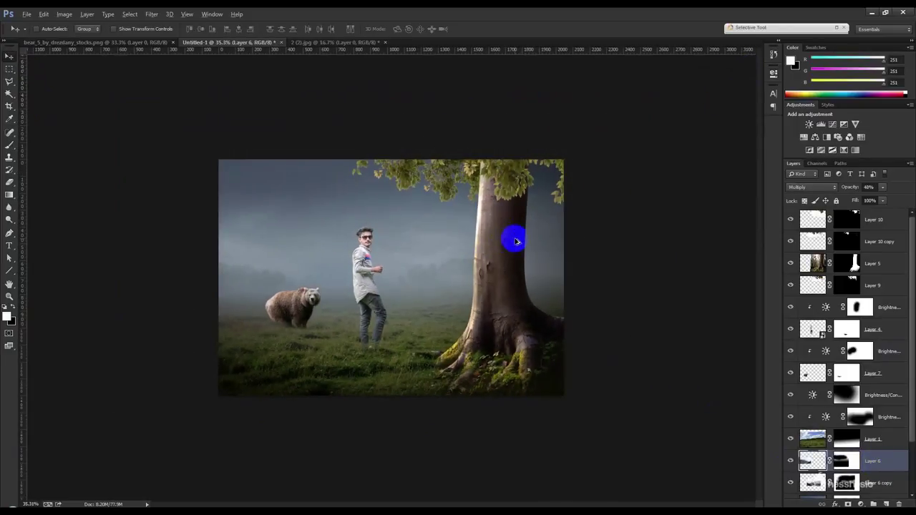
{"action": "scroll", "coordinate": [517, 241], "scroll_direction": "up", "scroll_amount": 2}
{"action": "scroll", "coordinate": [870, 465], "scroll_direction": "down", "scroll_amount": 3}
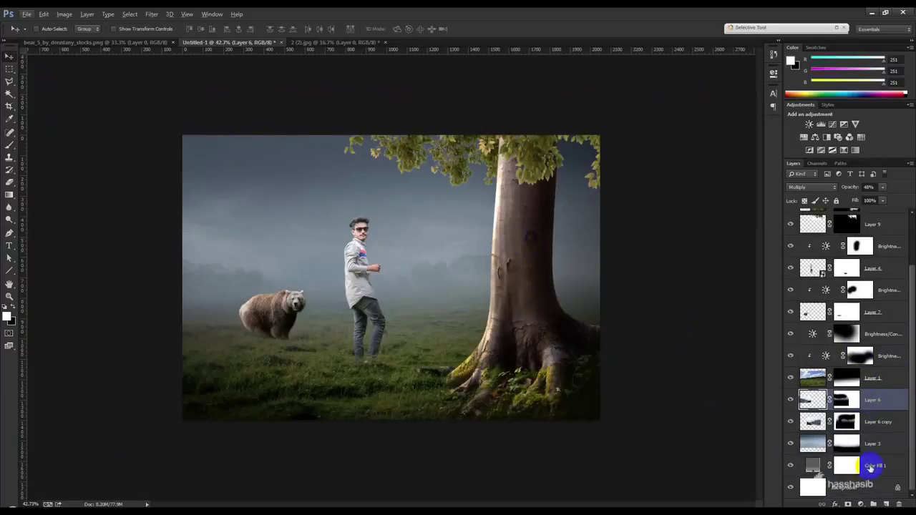
{"action": "double_click", "coordinate": [813, 465]}
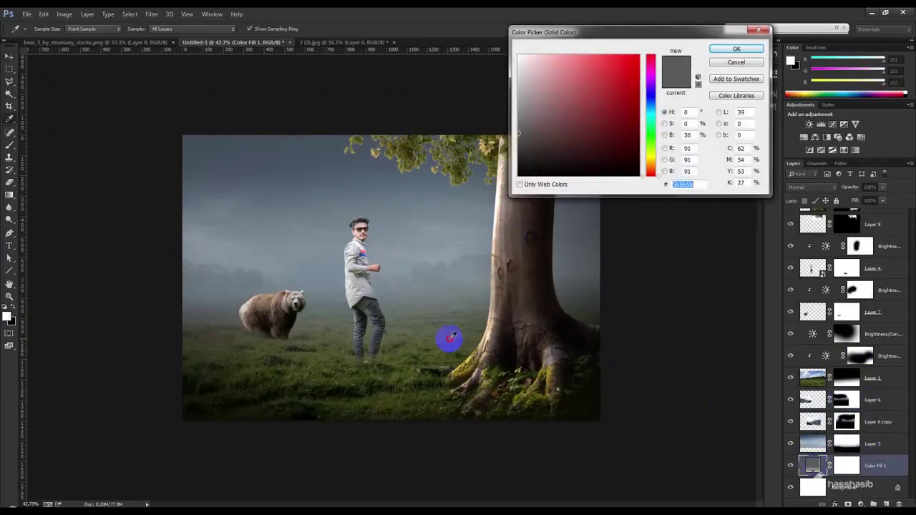
Sample grass and leaf colours, then pick a green shade for the fill.
{"action": "left_click", "coordinate": [449, 336]}
{"action": "left_click_drag", "start_coordinate": [434, 336], "coordinate": [403, 349]}
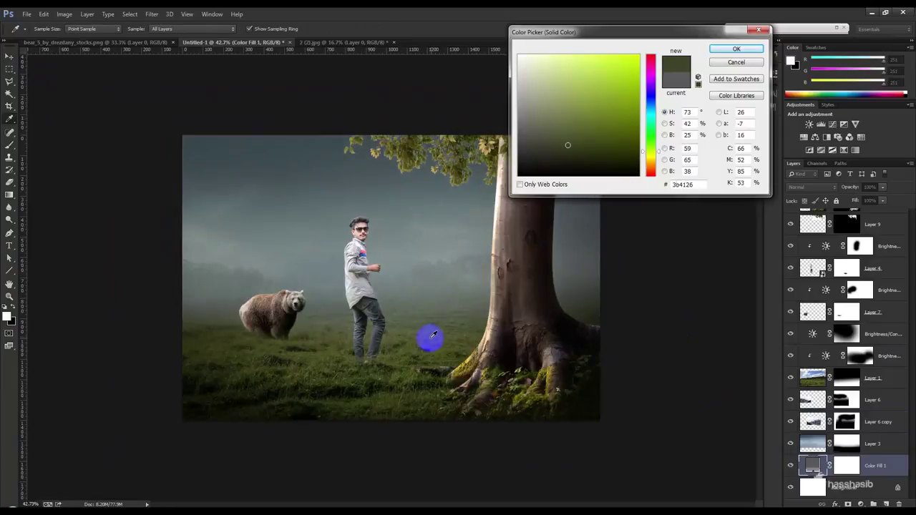
{"action": "left_click_drag", "start_coordinate": [403, 348], "coordinate": [406, 165]}
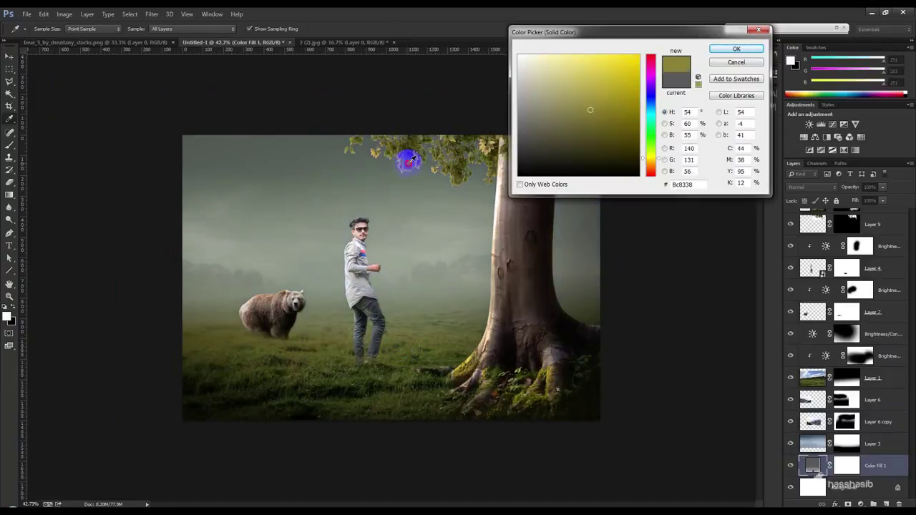
{"action": "left_click_drag", "start_coordinate": [401, 164], "coordinate": [411, 154]}
{"action": "left_click", "coordinate": [651, 150]}
{"action": "left_click", "coordinate": [625, 106]}
{"action": "mouse_move", "coordinate": [625, 105]}
{"action": "left_mouse_down"}
{"action": "mouse_move", "coordinate": [580, 92]}
{"action": "mouse_move", "coordinate": [633, 95]}
{"action": "mouse_move", "coordinate": [591, 118]}
{"action": "left_mouse_up"}
Refine the fill to yellow-green #789332 and confirm it.
{"action": "left_click", "coordinate": [337, 343]}
{"action": "mouse_move", "coordinate": [337, 342]}
{"action": "left_mouse_down"}
{"action": "mouse_move", "coordinate": [323, 351]}
{"action": "mouse_move", "coordinate": [342, 357]}
{"action": "mouse_move", "coordinate": [354, 379]}
{"action": "mouse_move", "coordinate": [426, 358]}
{"action": "mouse_move", "coordinate": [394, 339]}
{"action": "mouse_move", "coordinate": [419, 346]}
{"action": "left_mouse_up"}
{"action": "mouse_move", "coordinate": [599, 155]}
{"action": "left_mouse_down"}
{"action": "mouse_move", "coordinate": [603, 103]}
{"action": "mouse_move", "coordinate": [617, 112]}
{"action": "mouse_move", "coordinate": [598, 106]}
{"action": "left_mouse_up"}
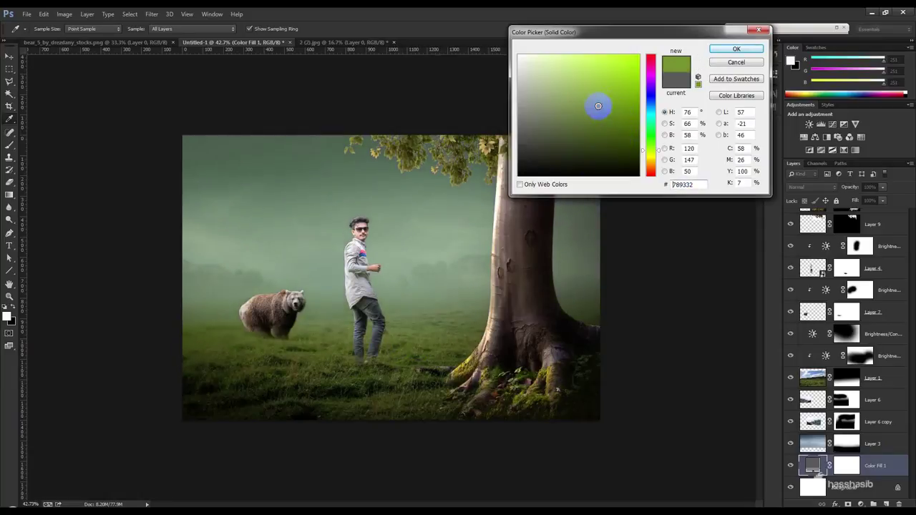
{"action": "left_click", "coordinate": [737, 49]}
{"action": "scroll", "coordinate": [630, 280], "scroll_direction": "up", "scroll_amount": 2}
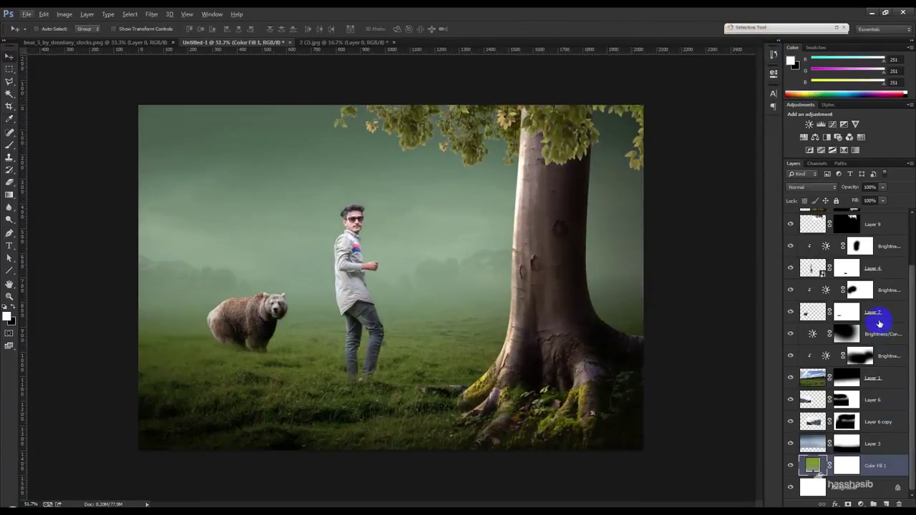
Convert Layer 9 to a Smart Object and apply a small-radius Gaussian Blur smart filter.
{"action": "scroll", "coordinate": [879, 324], "scroll_direction": "up", "scroll_amount": 2}
{"action": "left_click", "coordinate": [887, 269]}
{"action": "right_click", "coordinate": [889, 273]}
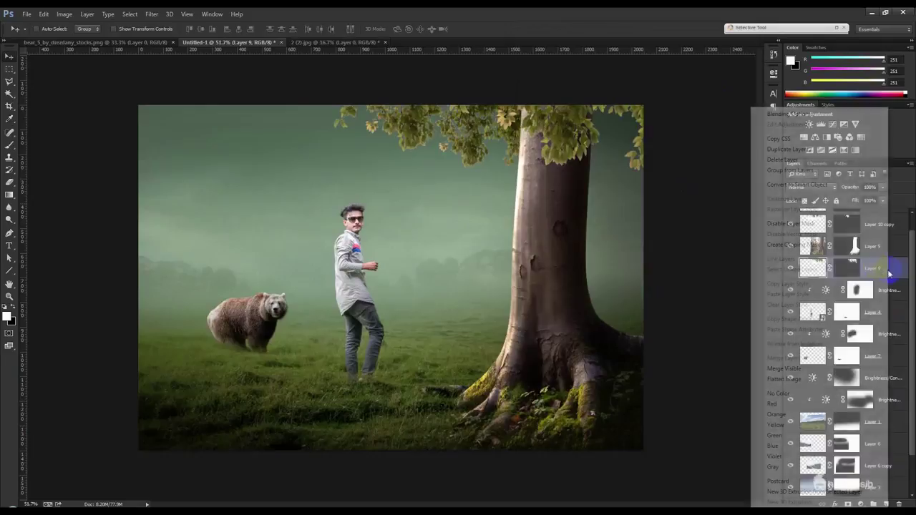
{"action": "left_click", "coordinate": [787, 184]}
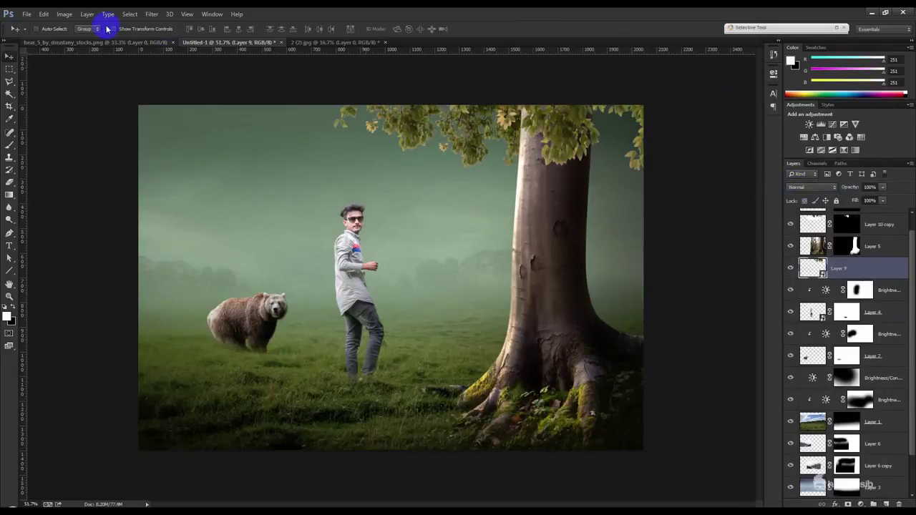
{"action": "left_click", "coordinate": [132, 16]}
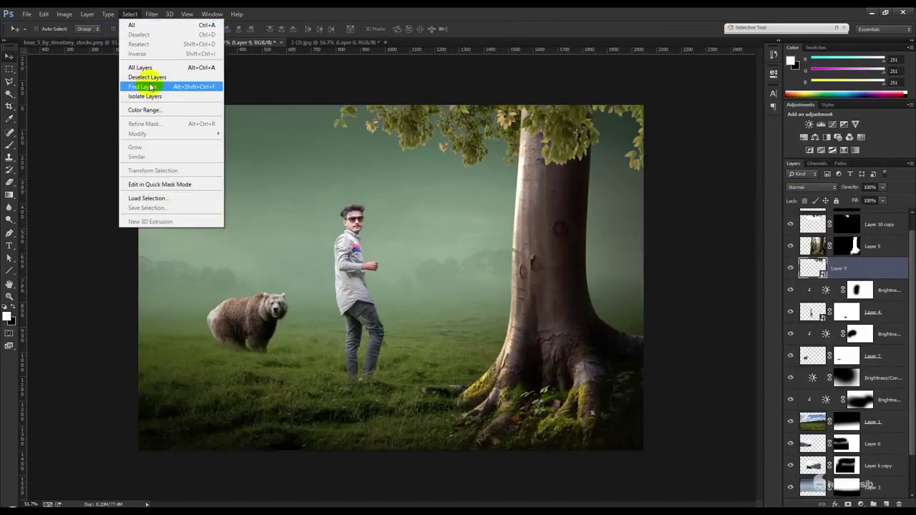
{"action": "mouse_move", "coordinate": [208, 134]}
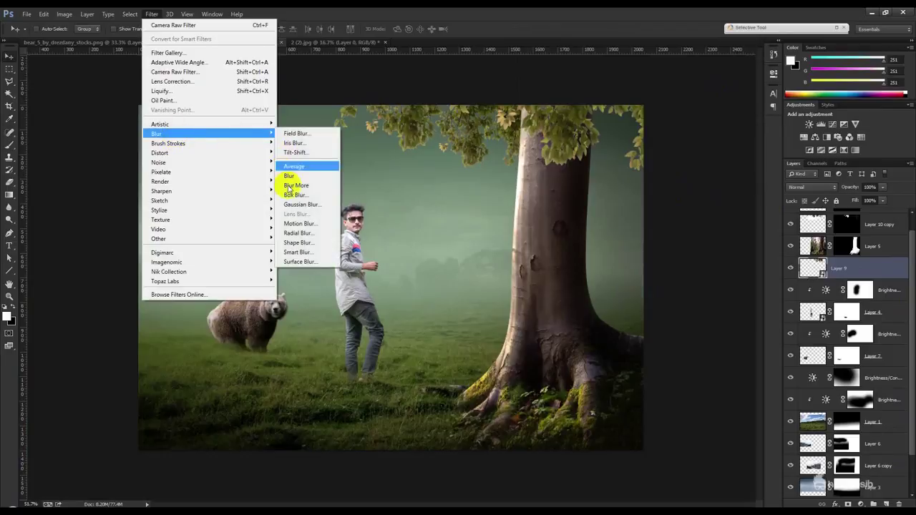
{"action": "left_click", "coordinate": [324, 207]}
{"action": "left_click_drag", "start_coordinate": [719, 228], "coordinate": [701, 229]}
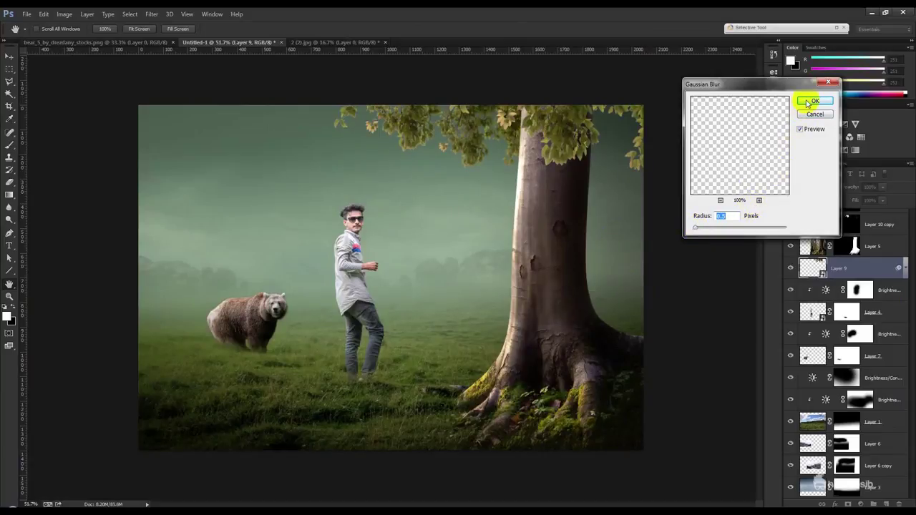
{"action": "left_click", "coordinate": [808, 101]}
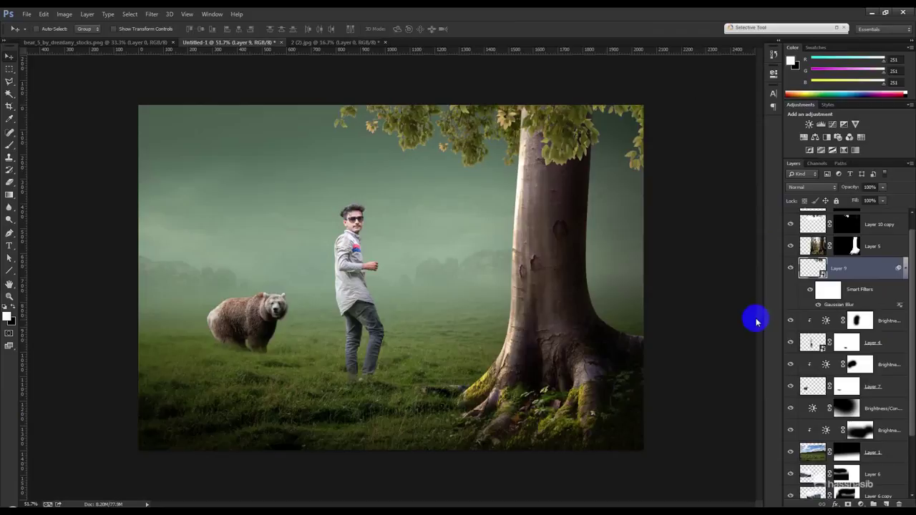
{"action": "scroll", "coordinate": [882, 242], "scroll_direction": "up", "scroll_amount": 1}
Scale Layer 10's foliage to 65.61% and place it on the treetop.
{"action": "left_click", "coordinate": [878, 224]}
{"action": "mouse_move", "coordinate": [628, 189]}
{"action": "left_mouse_down"}
{"action": "mouse_move", "coordinate": [665, 191]}
{"action": "mouse_move", "coordinate": [700, 216]}
{"action": "mouse_move", "coordinate": [627, 179]}
{"action": "mouse_move", "coordinate": [576, 170]}
{"action": "mouse_move", "coordinate": [653, 187]}
{"action": "mouse_move", "coordinate": [639, 188]}
{"action": "left_mouse_up"}
{"action": "key", "text": "ctrl+t"}
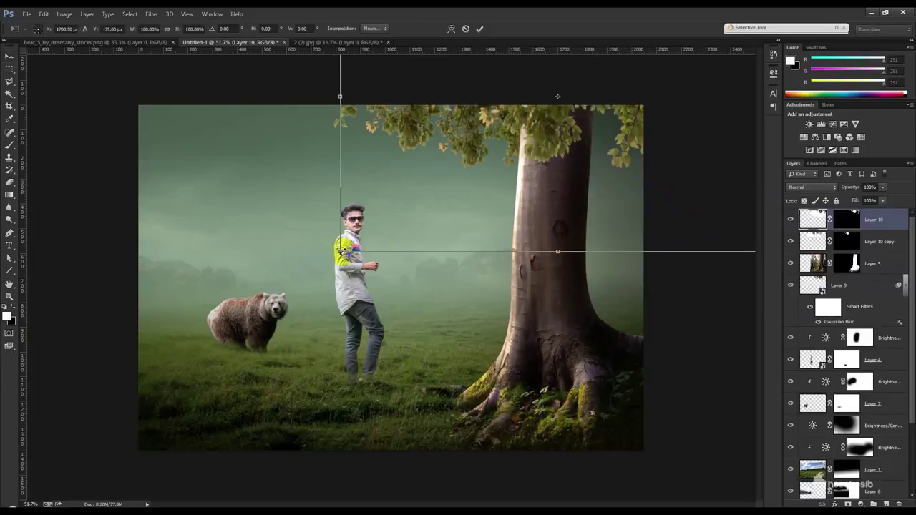
{"action": "left_click_drag", "start_coordinate": [557, 96], "coordinate": [394, 204]}
{"action": "left_click_drag", "start_coordinate": [525, 140], "coordinate": [552, 153]}
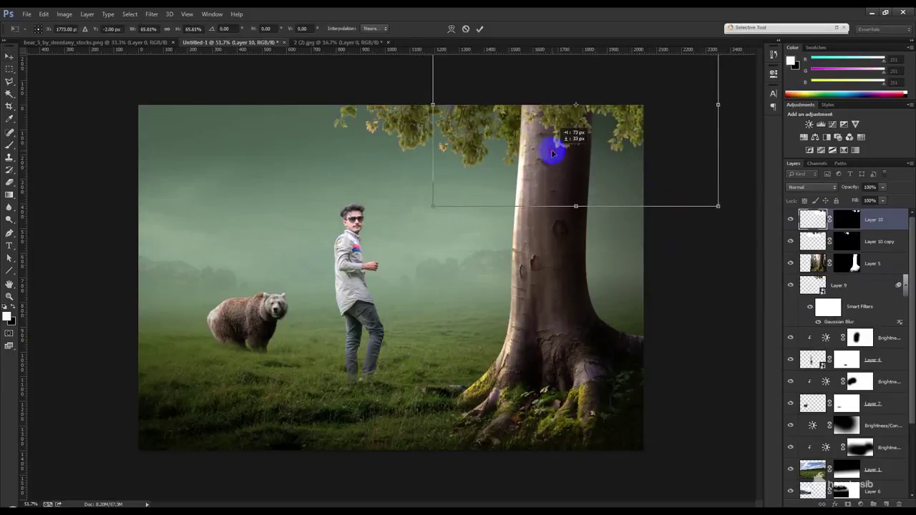
{"action": "key", "text": "Return"}
{"action": "scroll", "coordinate": [548, 209], "scroll_direction": "up", "scroll_amount": 1}
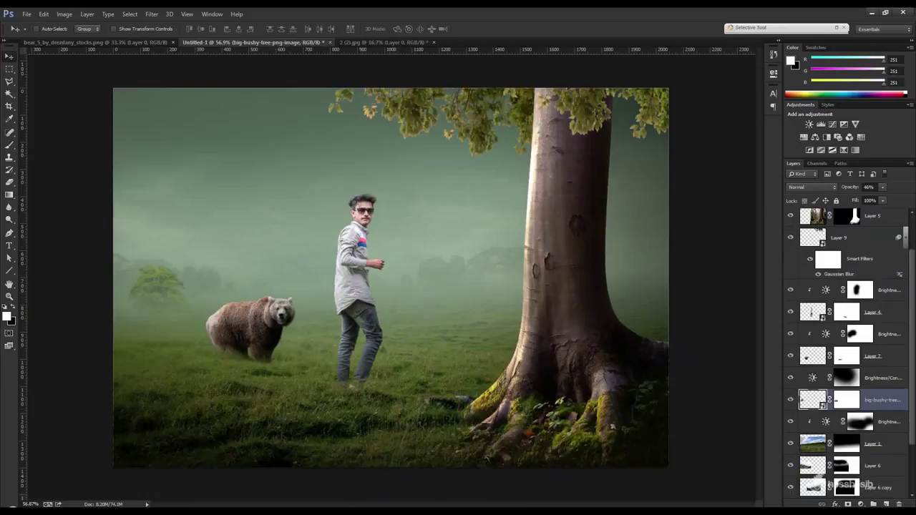
{"action": "scroll", "coordinate": [881, 276], "scroll_direction": "up", "scroll_amount": 1}
{"action": "scroll", "coordinate": [878, 236], "scroll_direction": "up", "scroll_amount": 1}
{"action": "left_click", "coordinate": [878, 223]}
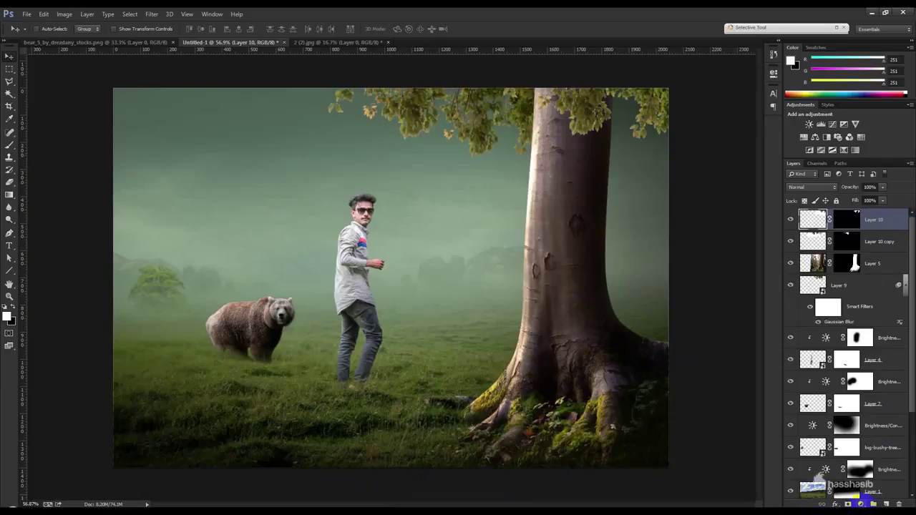
Add a Photo Filter adjustment using Deep Yellow at 20% density and compare before and after.
{"action": "left_click", "coordinate": [860, 503]}
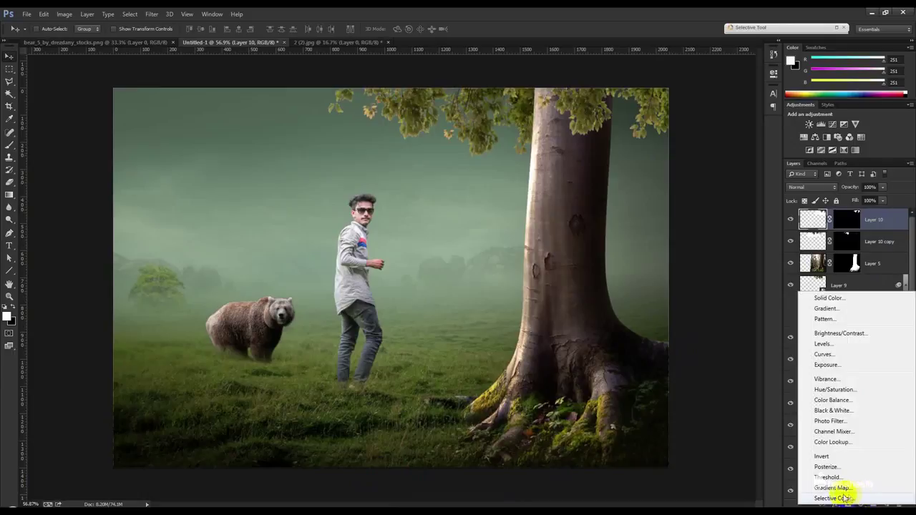
{"action": "left_click", "coordinate": [830, 421]}
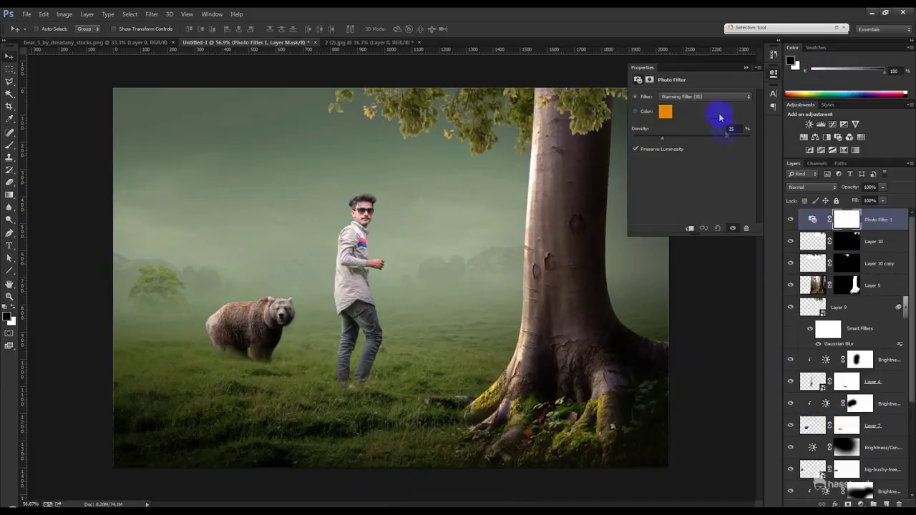
{"action": "left_click", "coordinate": [705, 96]}
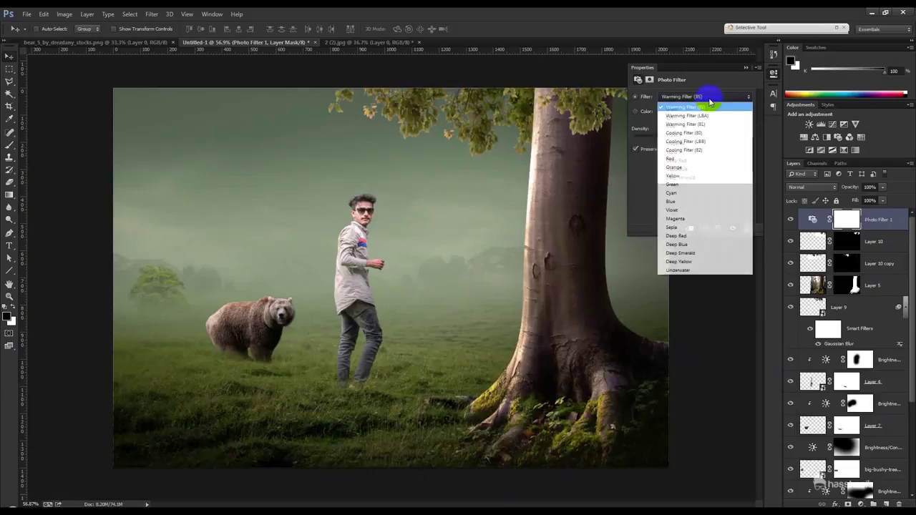
{"action": "left_click", "coordinate": [685, 184]}
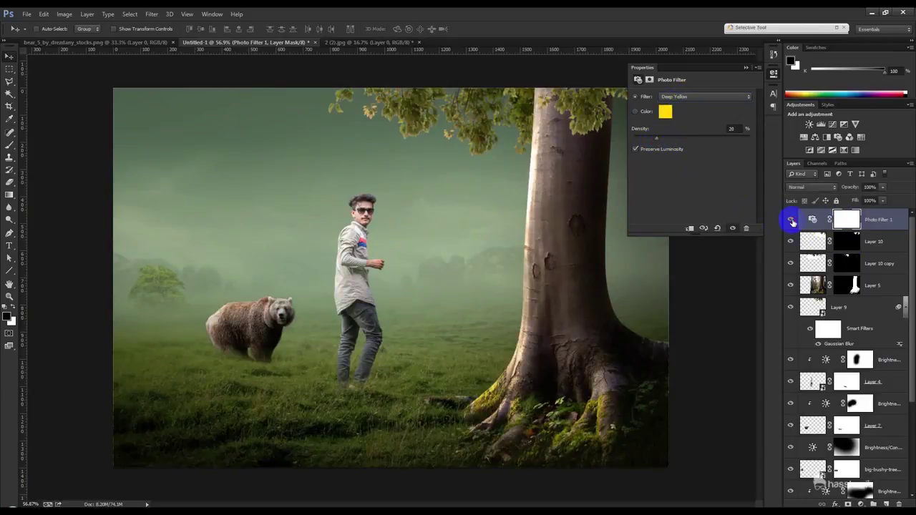
{"action": "left_click", "coordinate": [791, 219]}
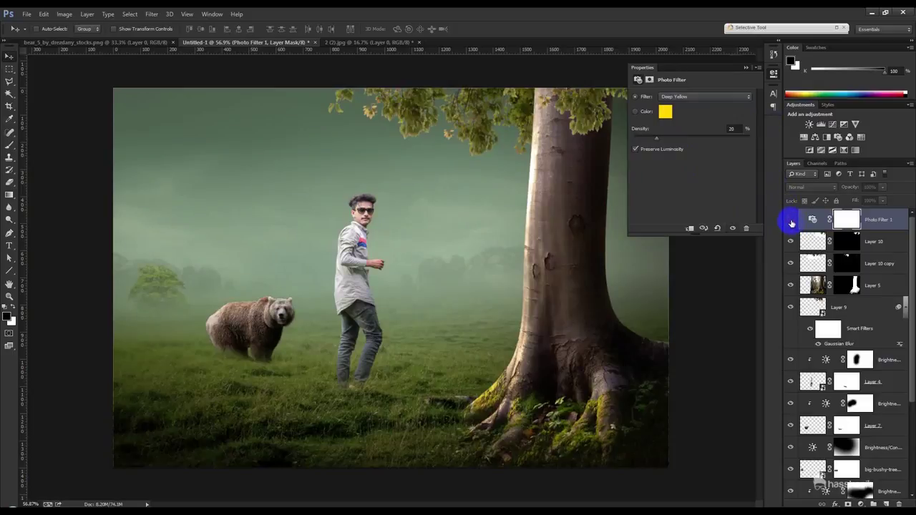
{"action": "left_click", "coordinate": [744, 68]}
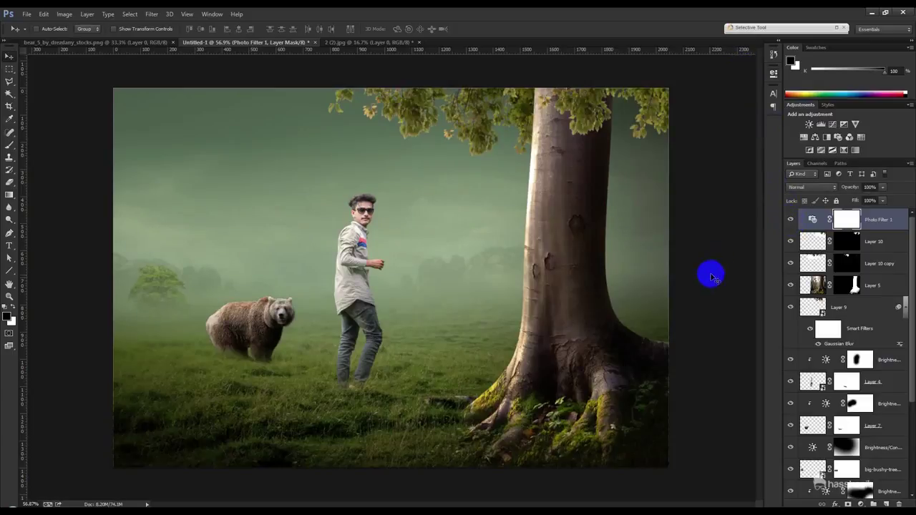
Try a Gradient Fill and a Pattern Fill layer, cancelling both.
{"action": "left_click", "coordinate": [861, 502]}
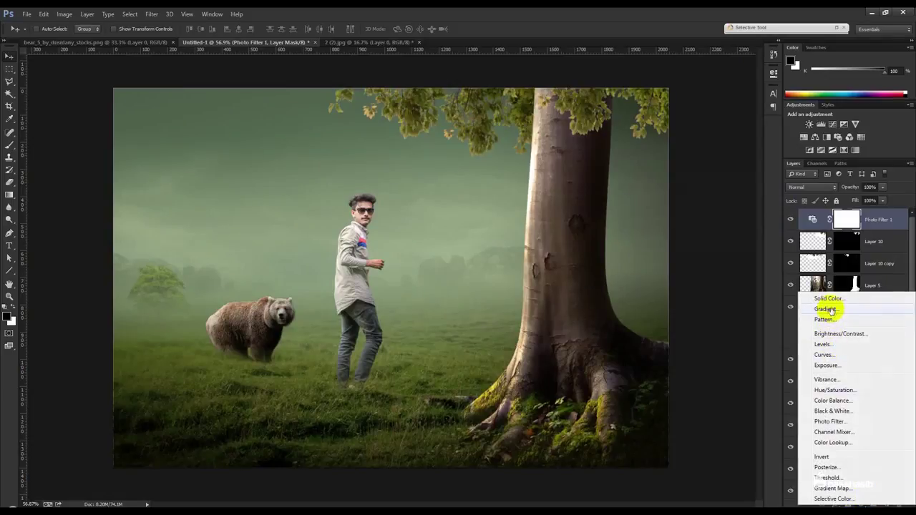
{"action": "left_click", "coordinate": [832, 310]}
{"action": "left_click", "coordinate": [714, 178]}
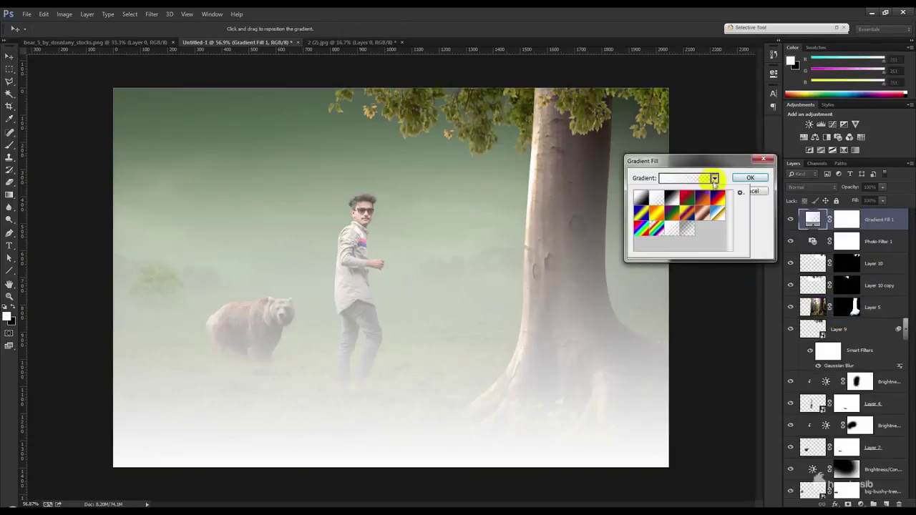
{"action": "left_click", "coordinate": [751, 190]}
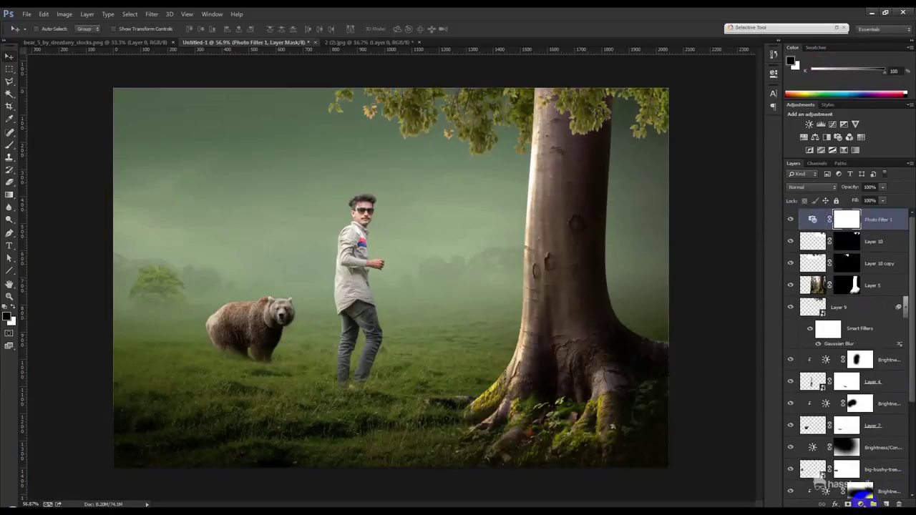
{"action": "left_click", "coordinate": [861, 502]}
{"action": "left_click", "coordinate": [832, 319]}
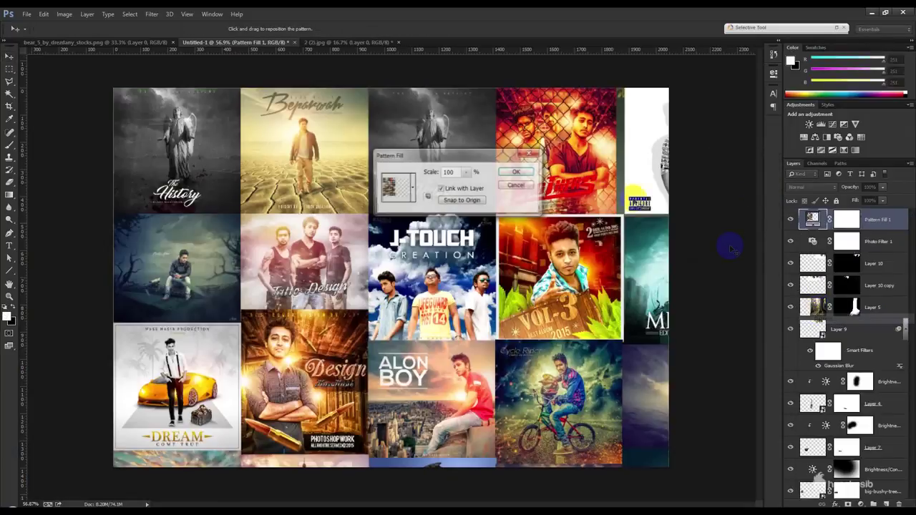
{"action": "left_click", "coordinate": [516, 185]}
Create a Gradient Fill layer using the black-to-white preset in Radial style.
{"action": "left_click", "coordinate": [860, 502]}
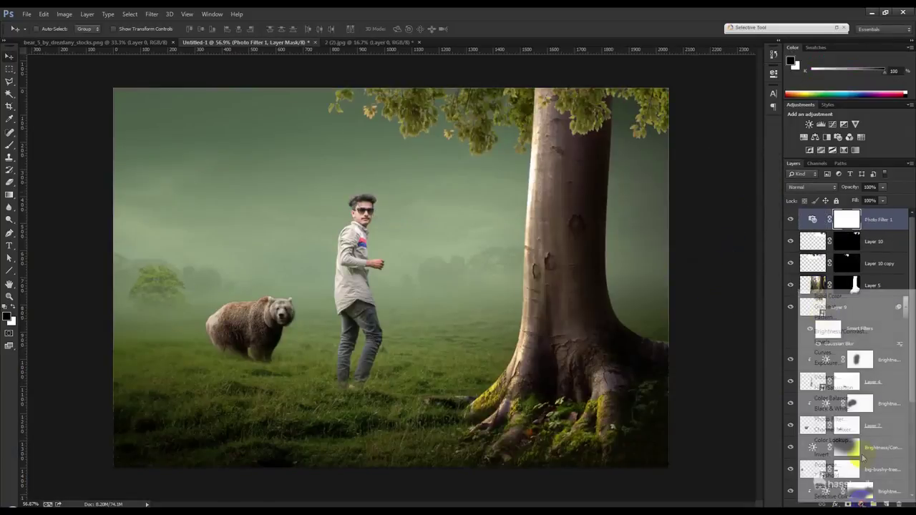
{"action": "left_click", "coordinate": [824, 308]}
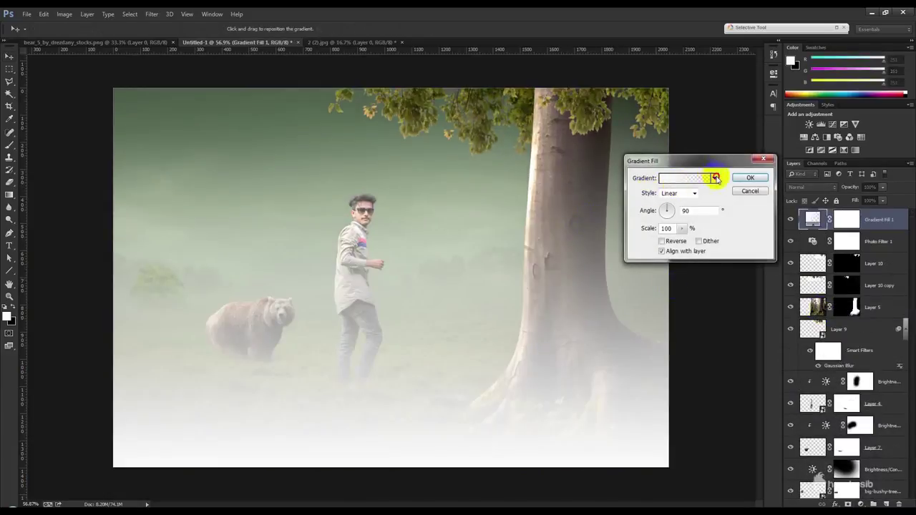
{"action": "left_click", "coordinate": [715, 178]}
{"action": "left_click", "coordinate": [640, 197]}
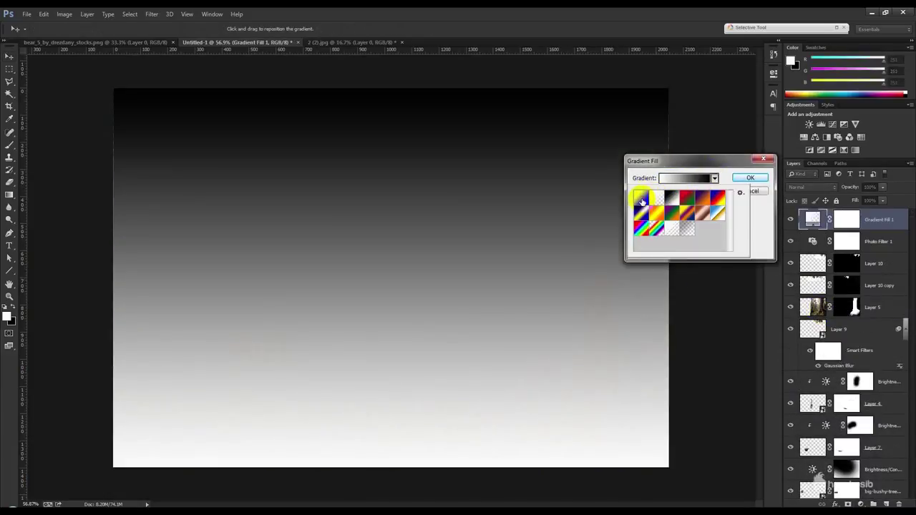
{"action": "left_click", "coordinate": [708, 164]}
{"action": "left_click", "coordinate": [679, 193]}
{"action": "left_click", "coordinate": [678, 217]}
{"action": "left_click", "coordinate": [676, 193]}
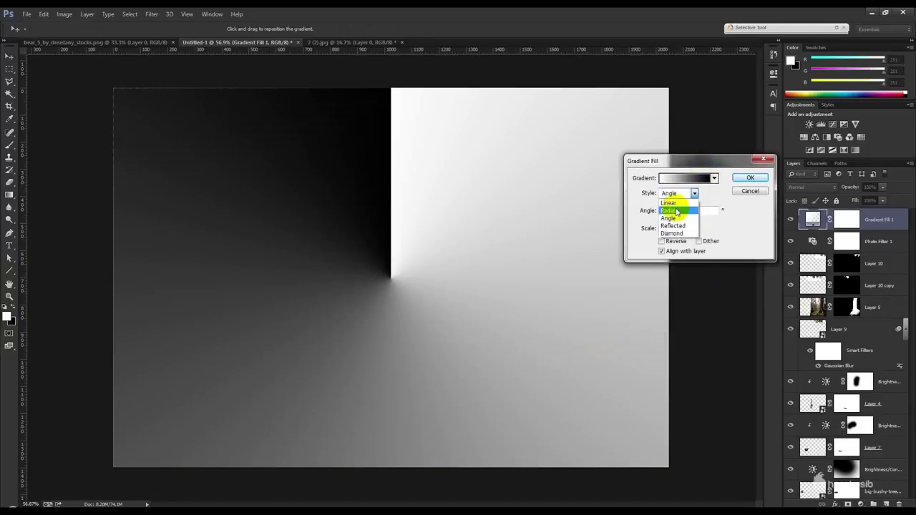
{"action": "left_click", "coordinate": [669, 211]}
Move the radial gradient's bright centre to the upper left at angle 35.54 and confirm.
{"action": "left_click_drag", "start_coordinate": [443, 275], "coordinate": [317, 198]}
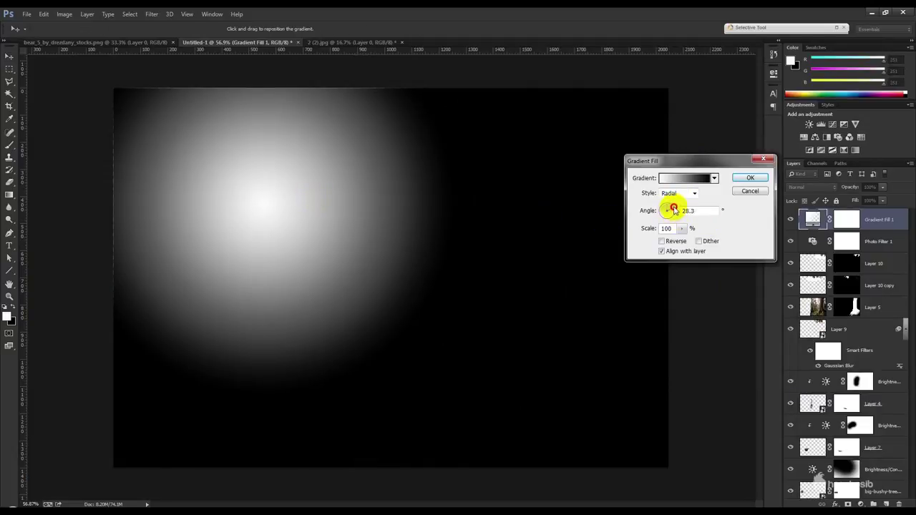
{"action": "left_click_drag", "start_coordinate": [674, 208], "coordinate": [671, 204]}
{"action": "left_click_drag", "start_coordinate": [323, 311], "coordinate": [307, 226]}
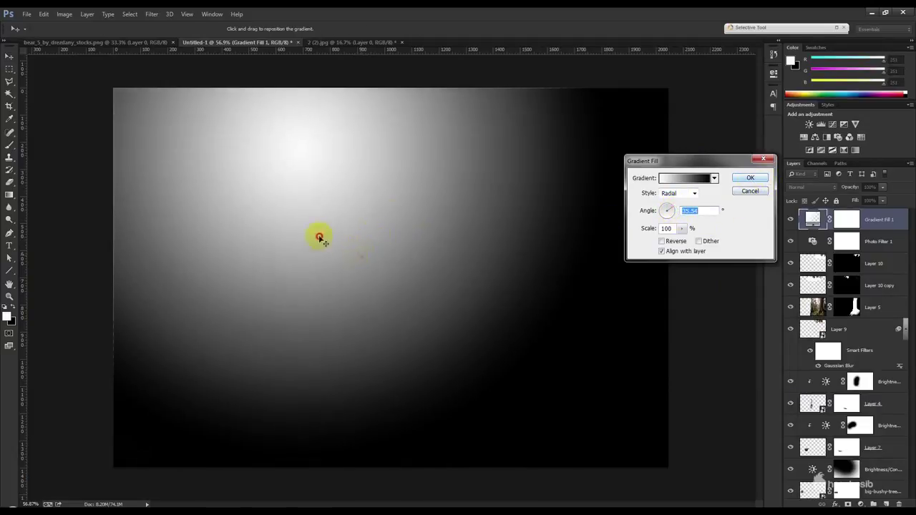
{"action": "left_click", "coordinate": [749, 177]}
Set the Gradient Fill layer to Multiply at 24% opacity and target its mask.
{"action": "left_click", "coordinate": [809, 186]}
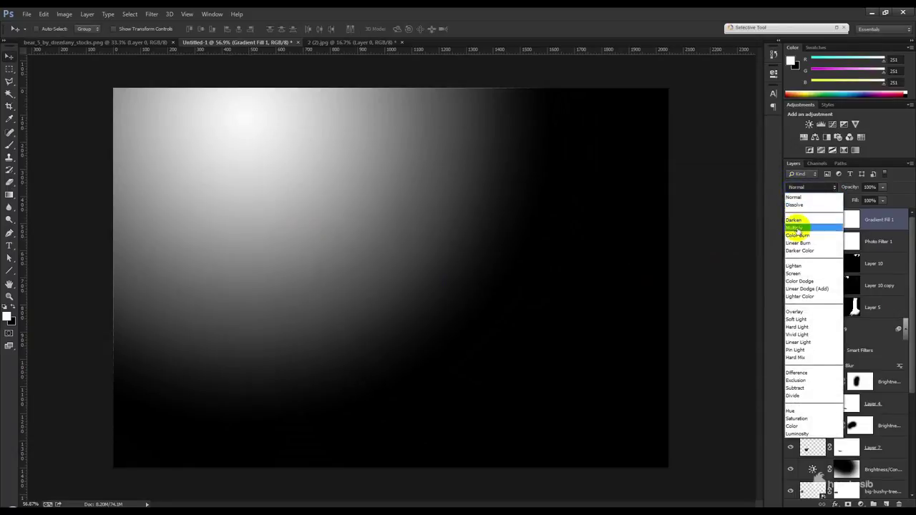
{"action": "left_click", "coordinate": [797, 229]}
{"action": "left_click_drag", "start_coordinate": [857, 187], "coordinate": [825, 187]}
{"action": "left_click", "coordinate": [846, 219]}
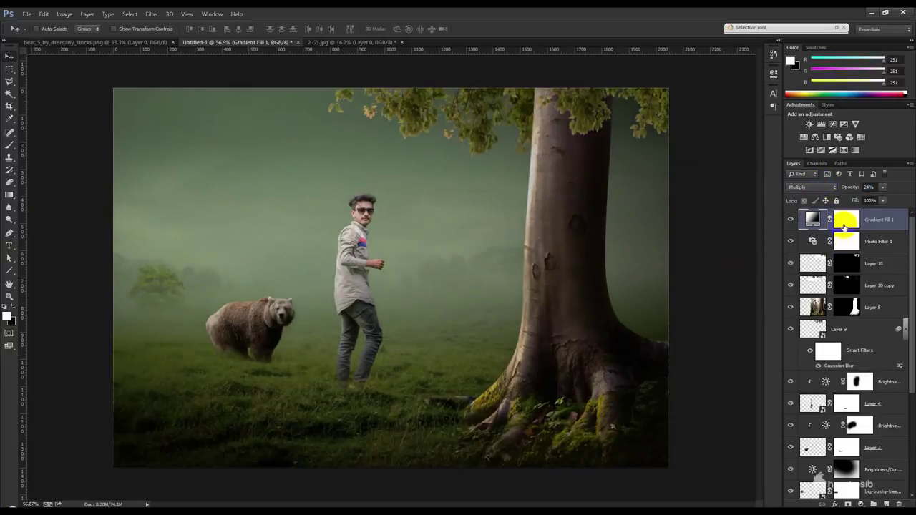
Paint black on the gradient mask with a 1500 px brush around the man and the tree's left edge.
{"action": "left_click", "coordinate": [9, 145]}
{"action": "key", "text": "bracketright"}
{"action": "left_click", "coordinate": [294, 207]}
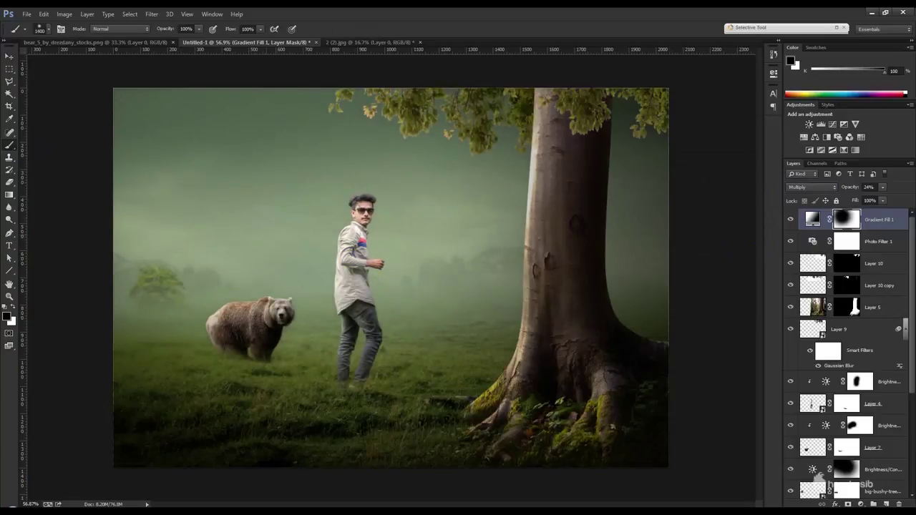
{"action": "left_click", "coordinate": [127, 324]}
{"action": "left_click_drag", "start_coordinate": [511, 215], "coordinate": [470, 160]}
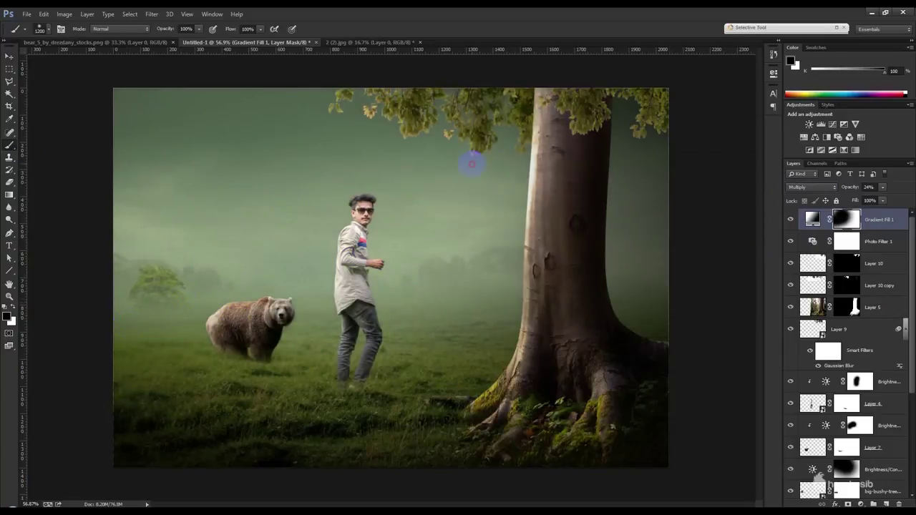
{"action": "left_click_drag", "start_coordinate": [529, 100], "coordinate": [515, 357]}
{"action": "left_click", "coordinate": [847, 315], "text": "ctrl"}
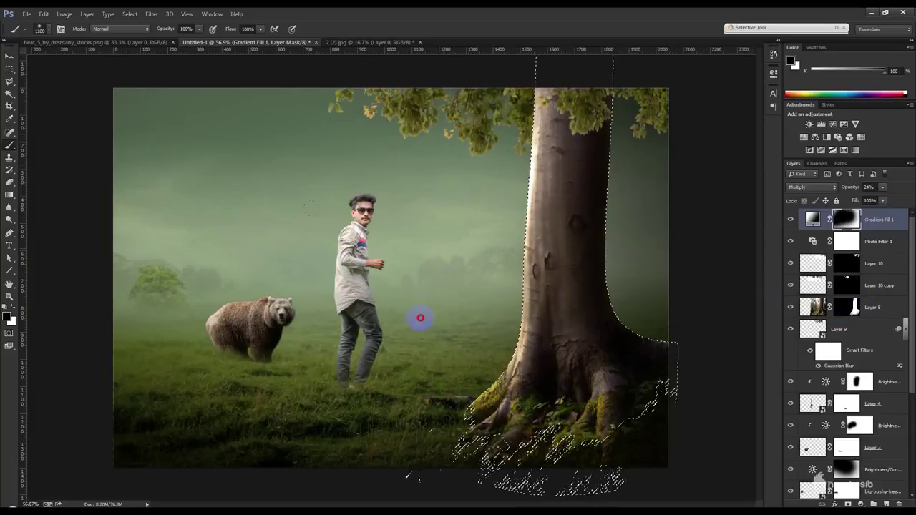
{"action": "key", "text": "ctrl+d"}
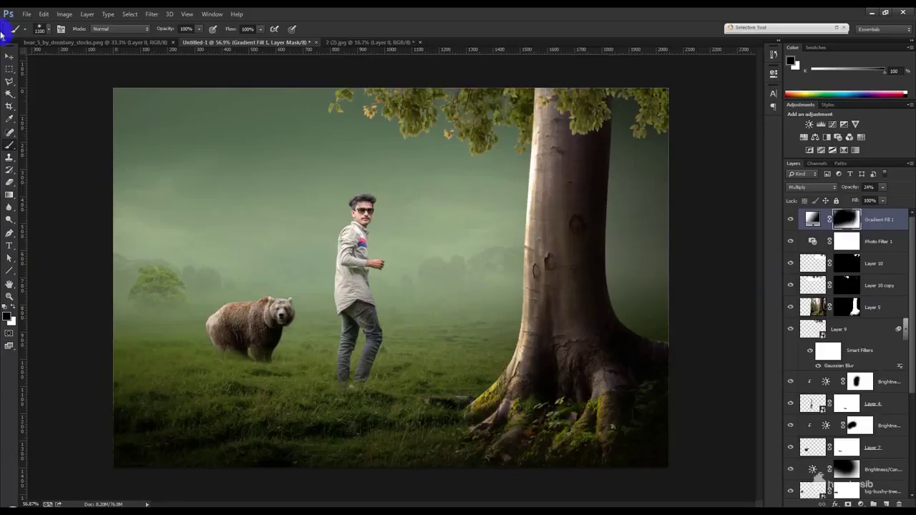
{"action": "left_click", "coordinate": [9, 57]}
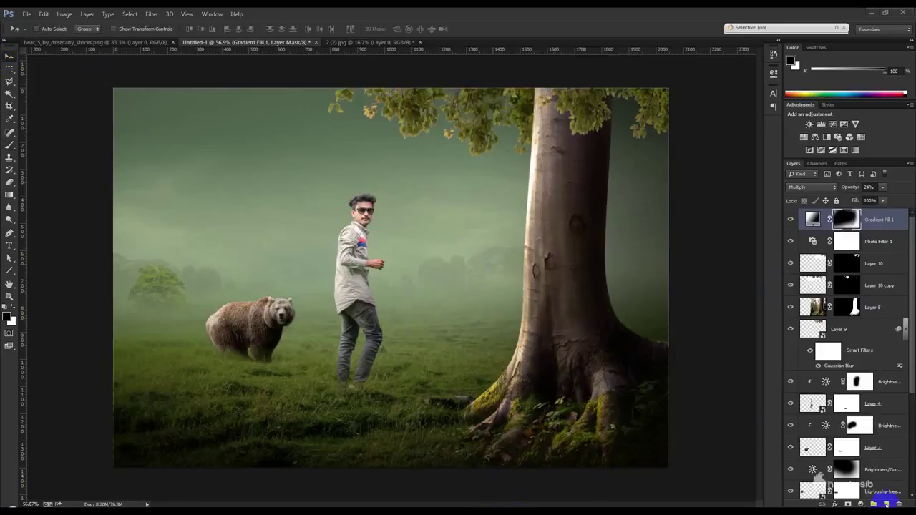
Add a Color Balance adjustment shifting midtones to -2 red, +5 green, -12 blue.
{"action": "left_click", "coordinate": [863, 503]}
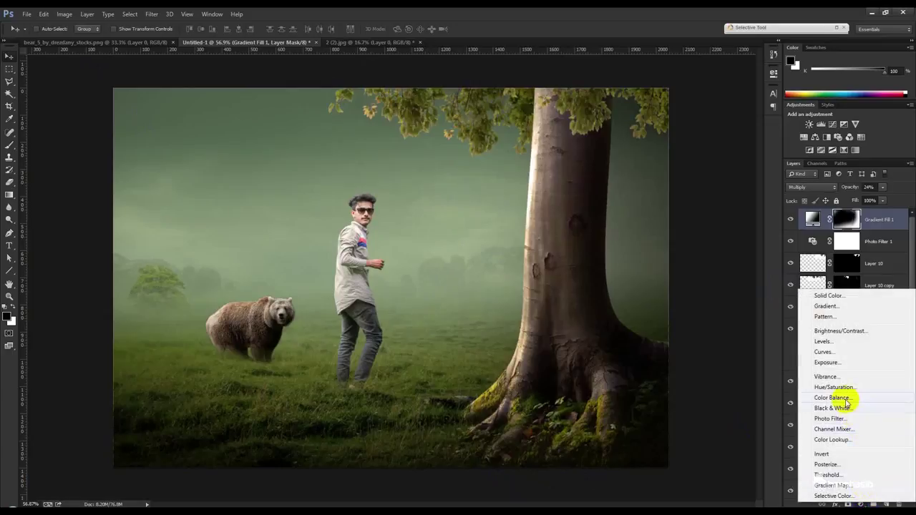
{"action": "left_click", "coordinate": [862, 398]}
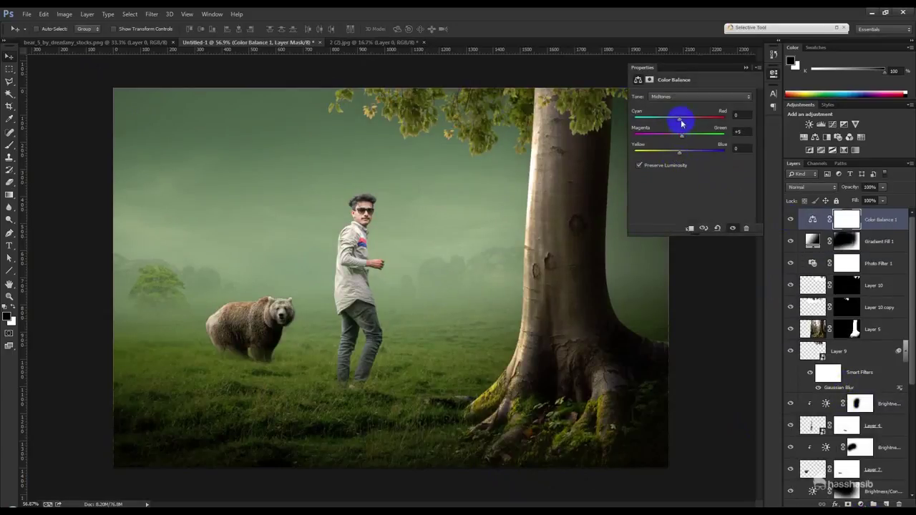
{"action": "left_click_drag", "start_coordinate": [679, 151], "coordinate": [684, 154]}
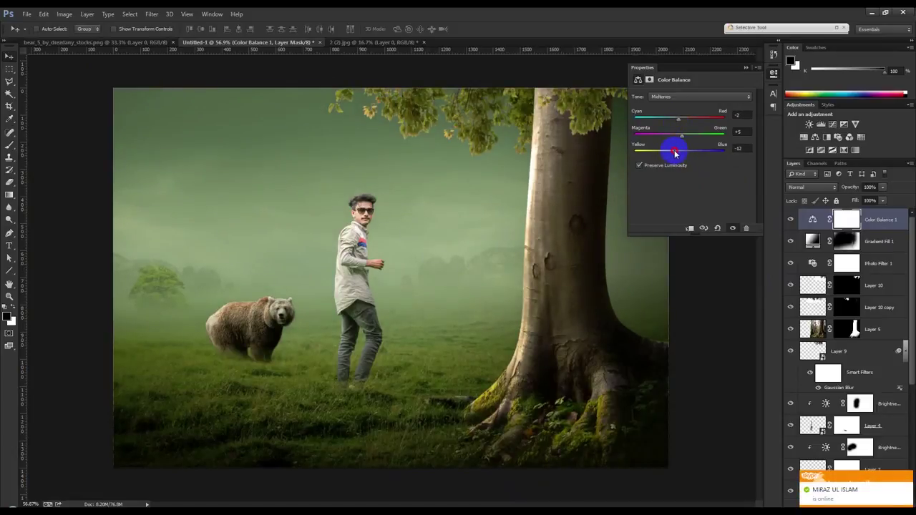
{"action": "left_click", "coordinate": [745, 69]}
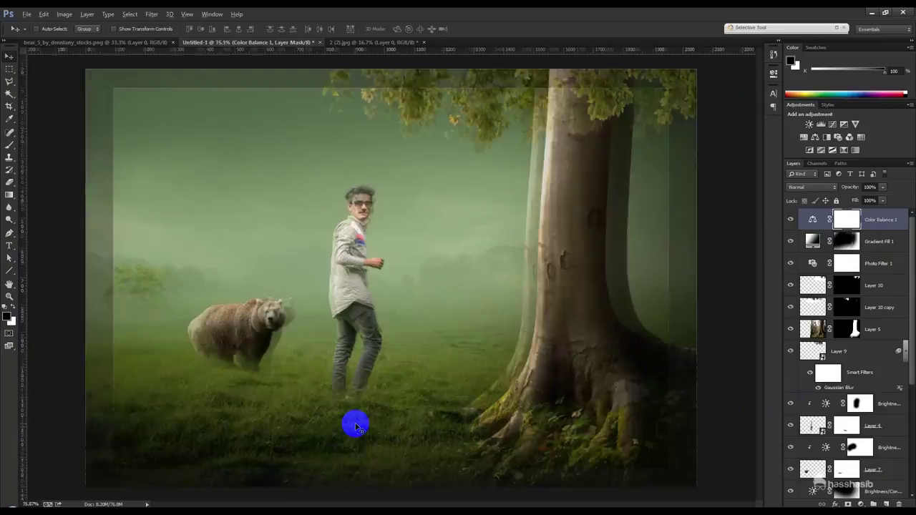
Create a new empty layer above Brightness/Contrast and ready a brush with default black.
{"action": "scroll", "coordinate": [355, 425], "scroll_direction": "up", "scroll_amount": 5}
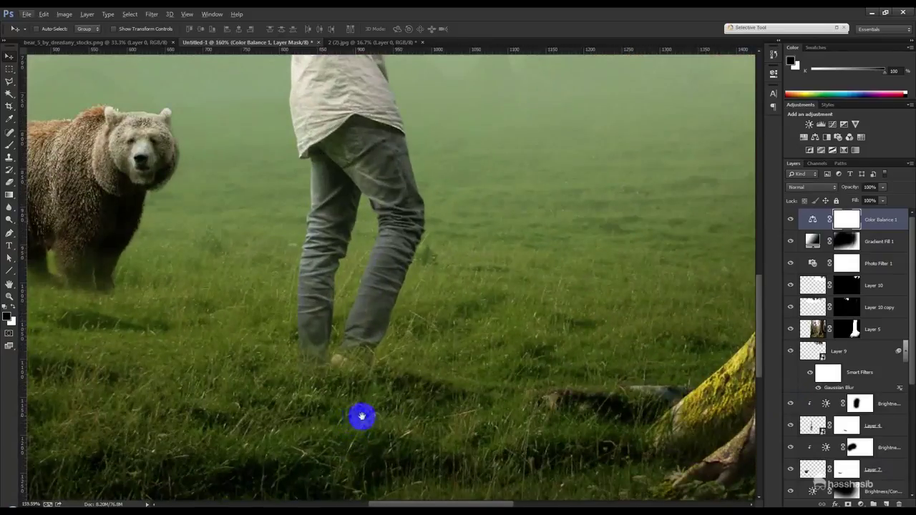
{"action": "scroll", "coordinate": [828, 372], "scroll_direction": "down", "scroll_amount": 2}
{"action": "scroll", "coordinate": [827, 373], "scroll_direction": "down", "scroll_amount": 1}
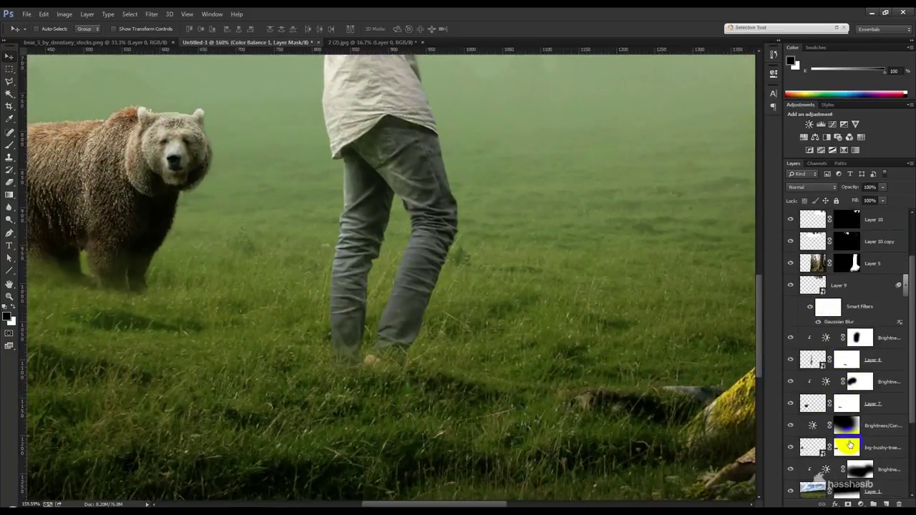
{"action": "left_click", "coordinate": [871, 428]}
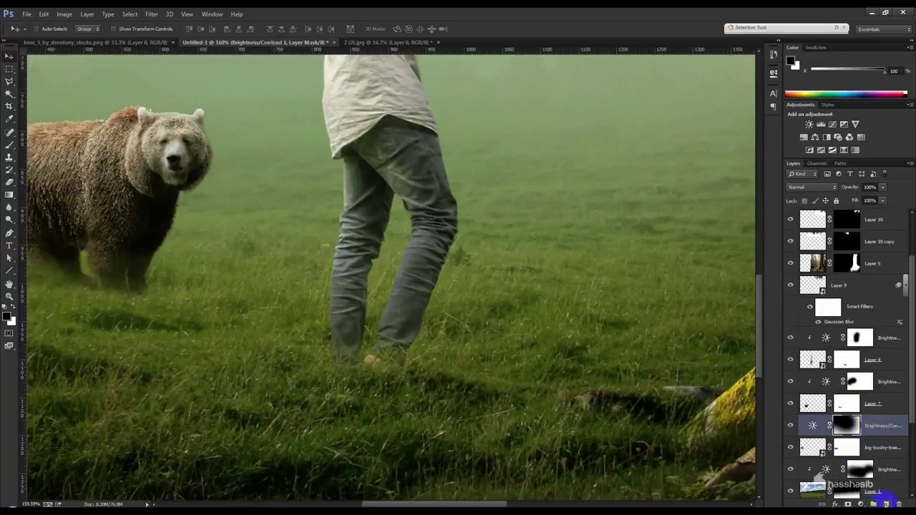
{"action": "left_click", "coordinate": [886, 503]}
{"action": "left_click", "coordinate": [10, 145]}
{"action": "left_click", "coordinate": [7, 306]}
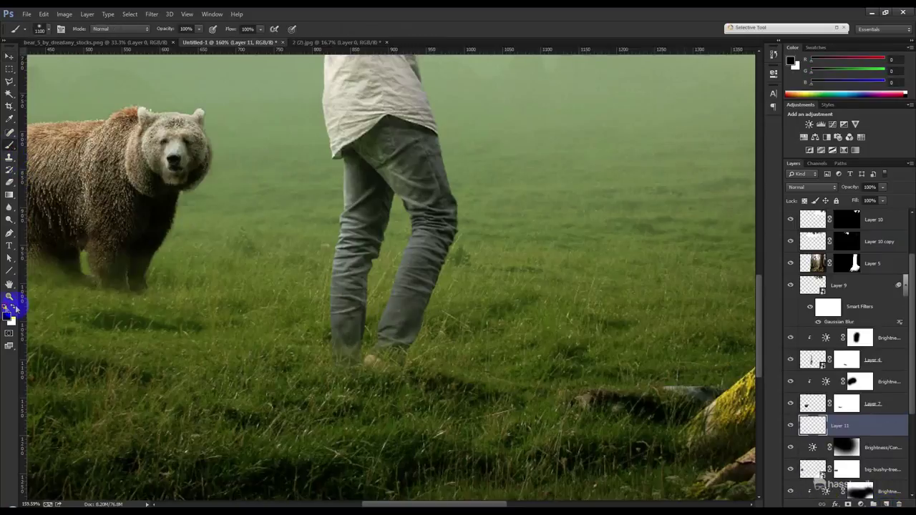
Paint soft black shadows on the grass under the feet at 29%, then 10% brush opacity.
{"action": "left_click", "coordinate": [164, 32]}
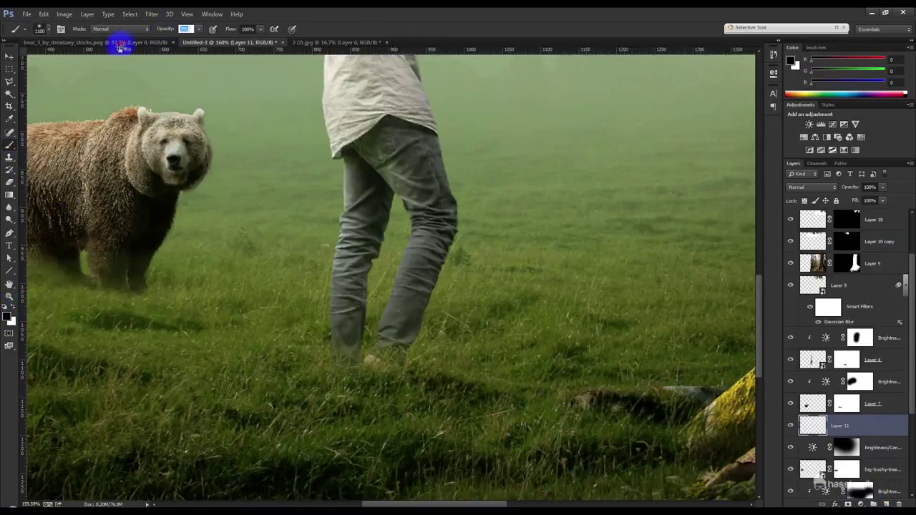
{"action": "type", "text": "29"}
{"action": "key", "text": "Return"}
{"action": "left_click", "coordinate": [373, 364]}
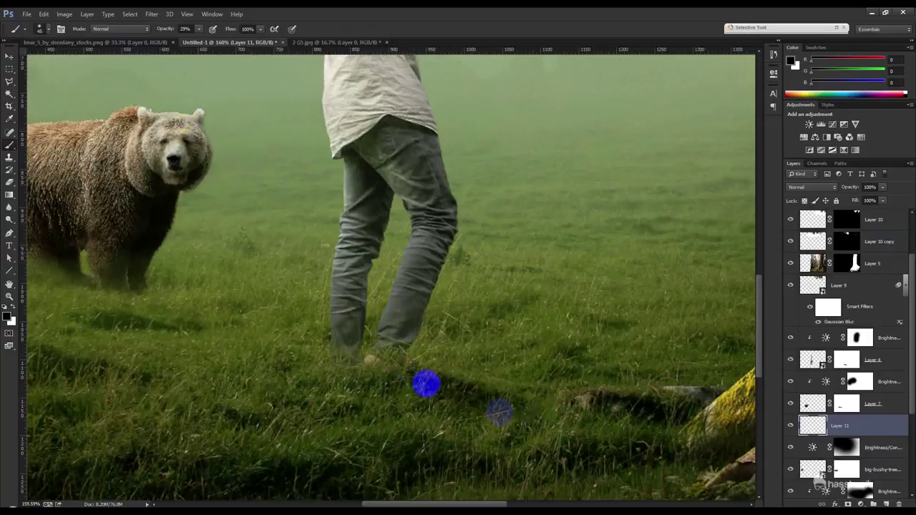
{"action": "key", "text": "ctrl+z"}
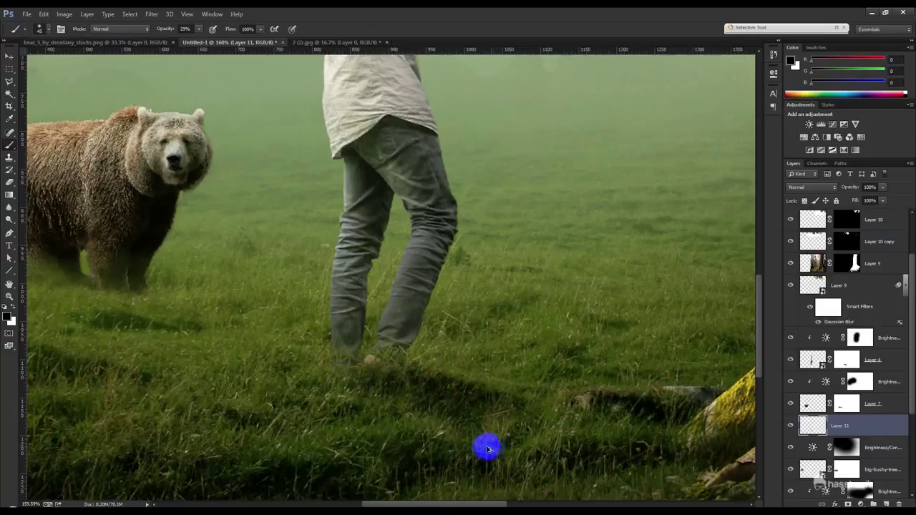
{"action": "left_click", "coordinate": [397, 391]}
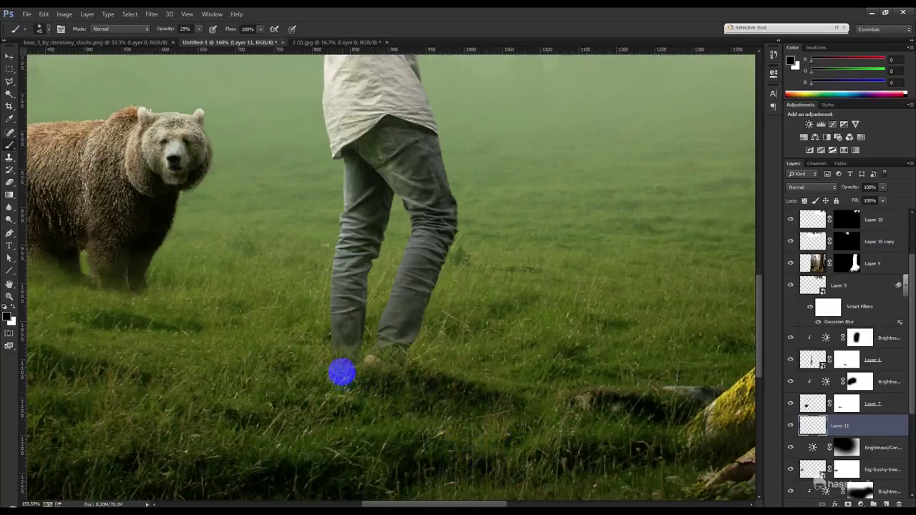
{"action": "left_click_drag", "start_coordinate": [412, 436], "coordinate": [525, 394]}
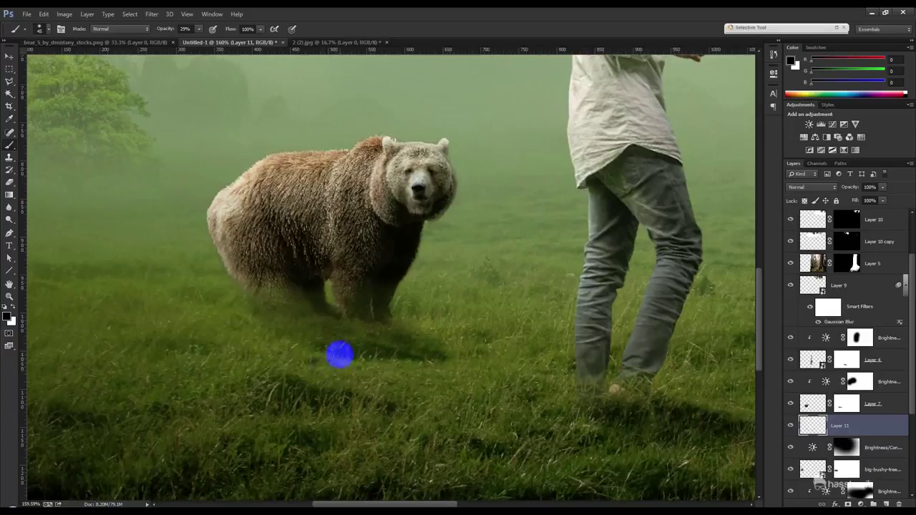
{"action": "key", "text": "1"}
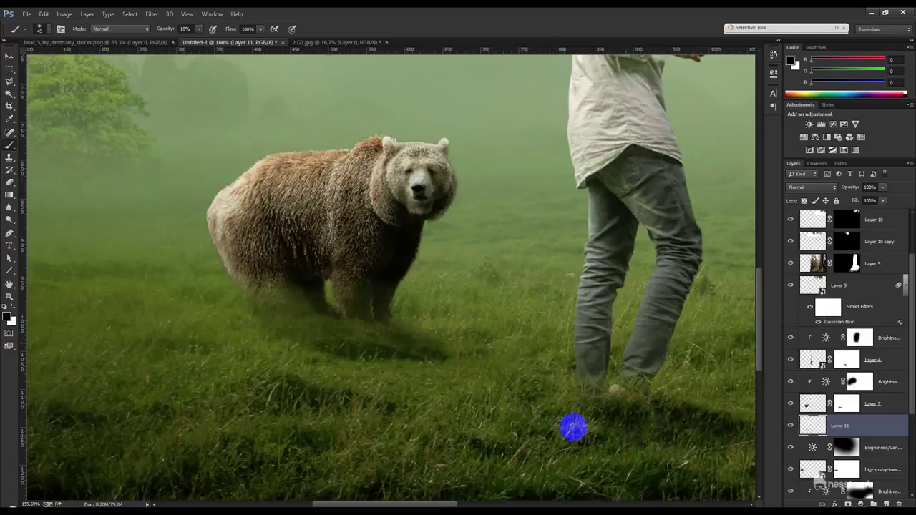
{"action": "scroll", "coordinate": [565, 429], "scroll_direction": "down", "scroll_amount": 5}
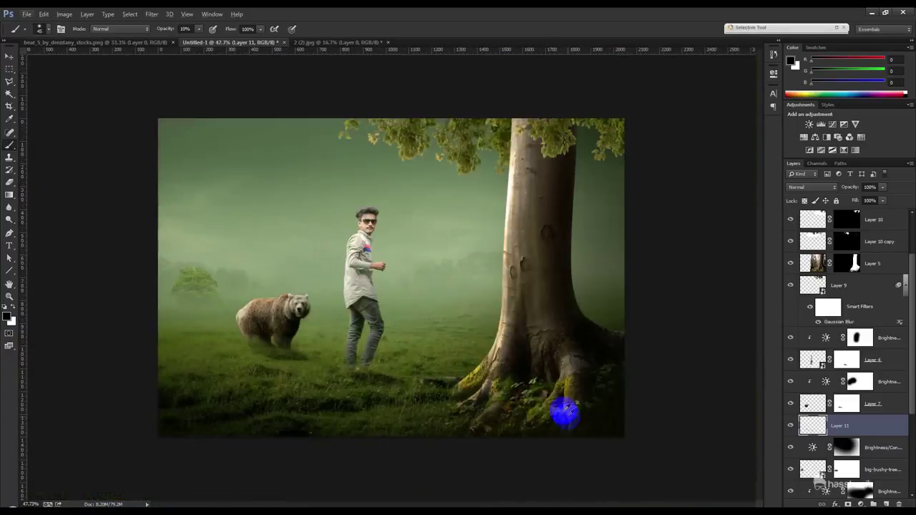
Set Layer 11 to 97% opacity and apply a 2.1-pixel Gaussian Blur to the shadows.
{"action": "scroll", "coordinate": [565, 412], "scroll_direction": "up", "scroll_amount": 1}
{"action": "scroll", "coordinate": [566, 411], "scroll_direction": "up", "scroll_amount": 1}
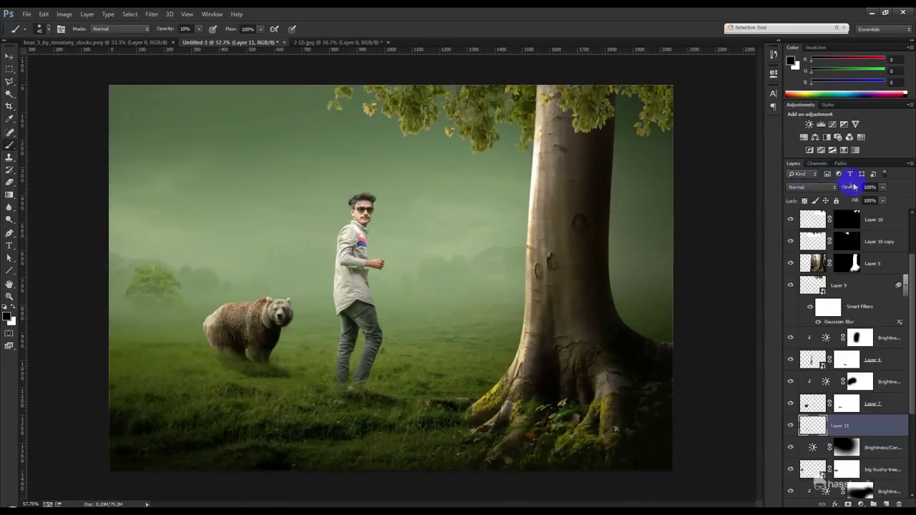
{"action": "type", "text": "97"}
{"action": "key", "text": "Return"}
{"action": "left_click", "coordinate": [159, 14]}
{"action": "mouse_move", "coordinate": [156, 134]}
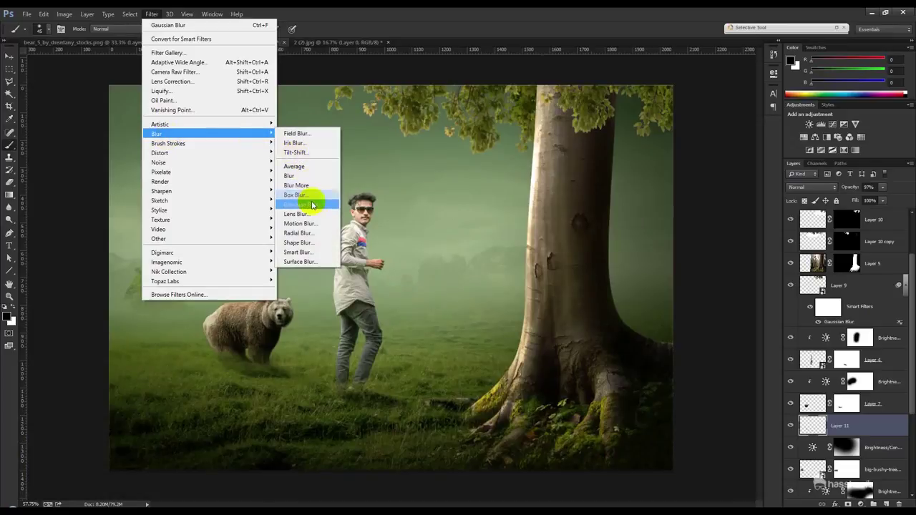
{"action": "left_click", "coordinate": [301, 203]}
{"action": "left_click", "coordinate": [702, 234]}
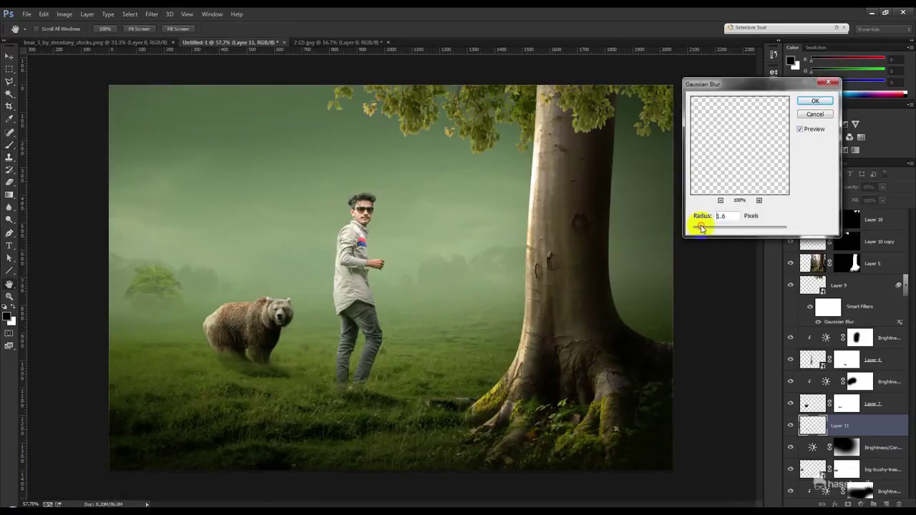
{"action": "left_click", "coordinate": [756, 148]}
Select the man's layer, Layer 4.
{"action": "left_click", "coordinate": [814, 101]}
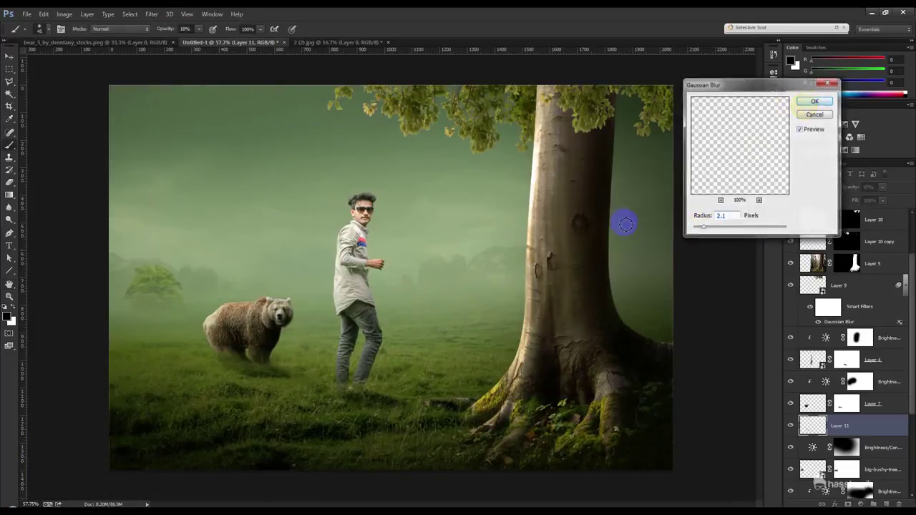
{"action": "left_click", "coordinate": [873, 360]}
{"action": "scroll", "coordinate": [386, 429], "scroll_direction": "up", "scroll_amount": 5}
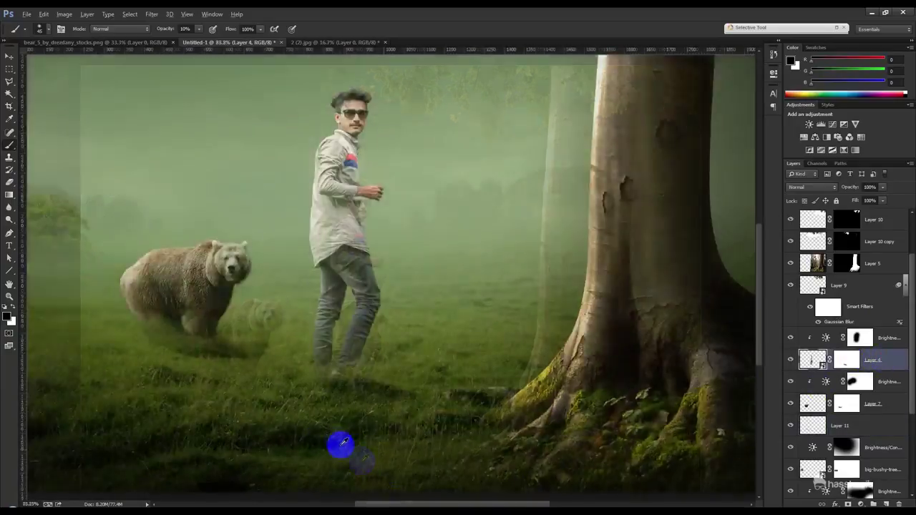
{"action": "scroll", "coordinate": [331, 344], "scroll_direction": "up", "scroll_amount": 1}
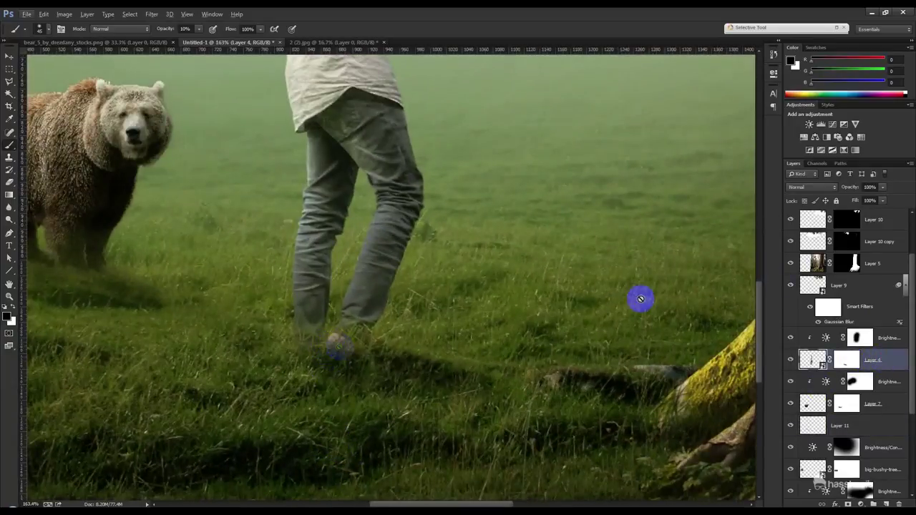
Add clipped Layer 12 above the man's Layer 4.
{"action": "left_click", "coordinate": [886, 503]}
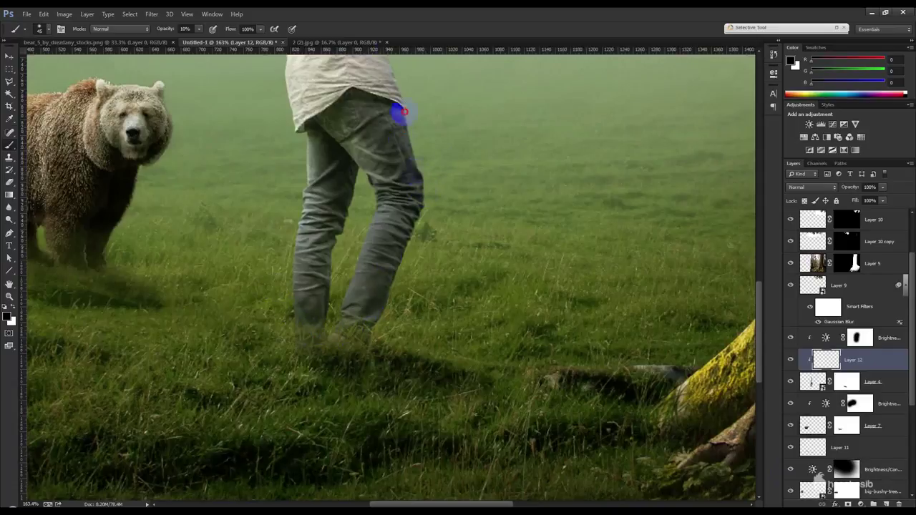
{"action": "left_click_drag", "start_coordinate": [405, 199], "coordinate": [465, 315]}
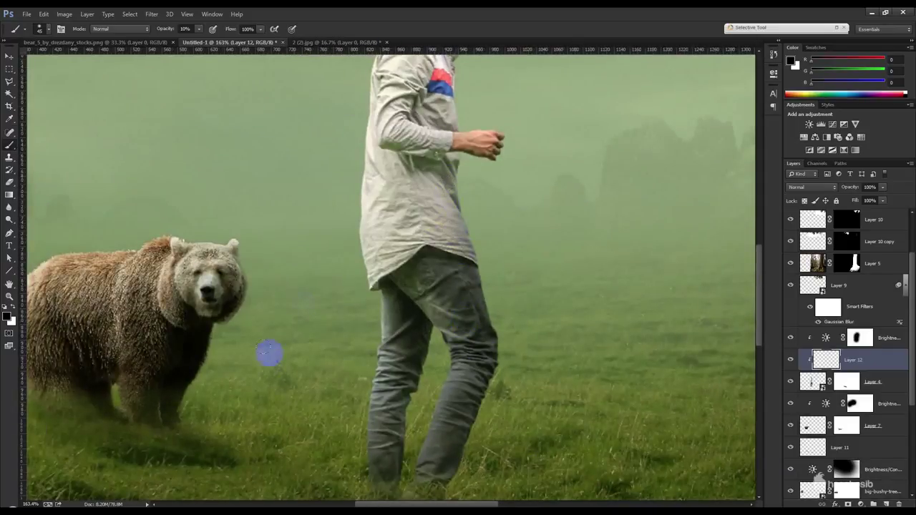
{"action": "left_click_drag", "start_coordinate": [270, 352], "coordinate": [446, 260]}
Add clipped Layer 13 above the bear's Layer 7 and paint dark shading on its underside.
{"action": "left_click", "coordinate": [872, 429]}
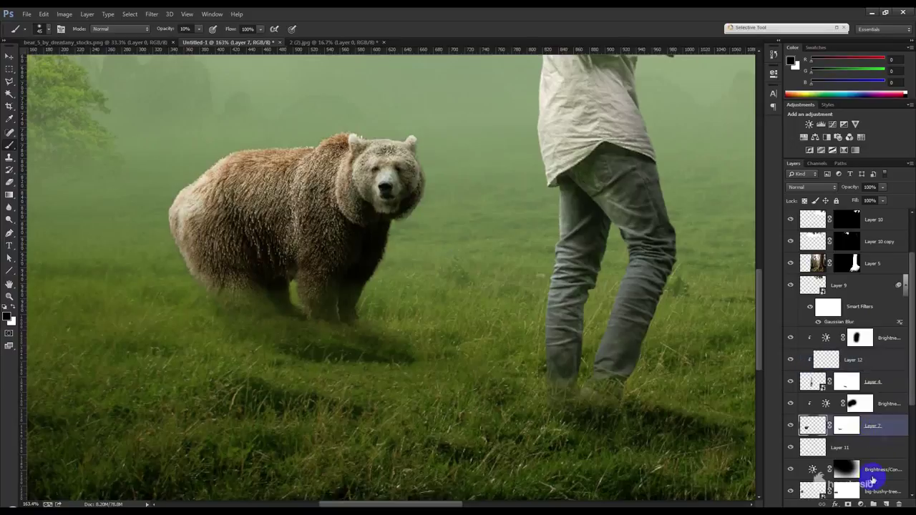
{"action": "left_click", "coordinate": [885, 503]}
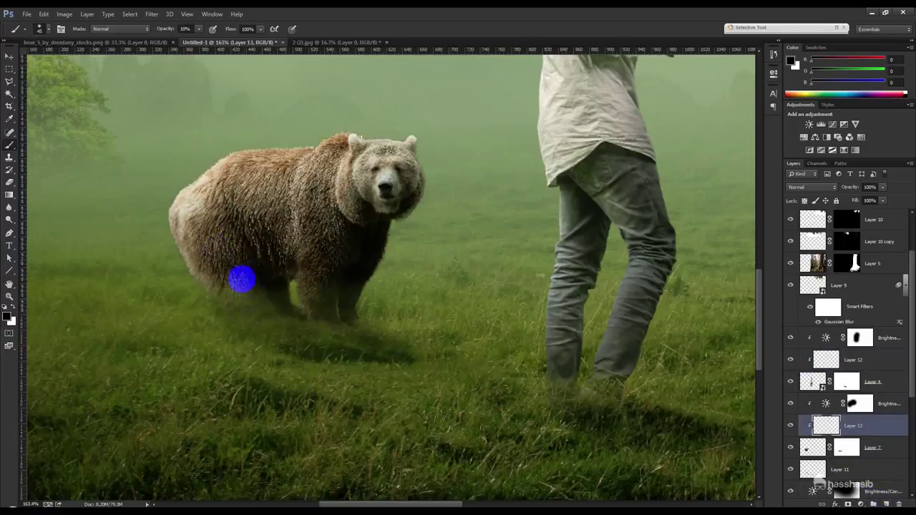
{"action": "left_click_drag", "start_coordinate": [291, 319], "coordinate": [276, 292]}
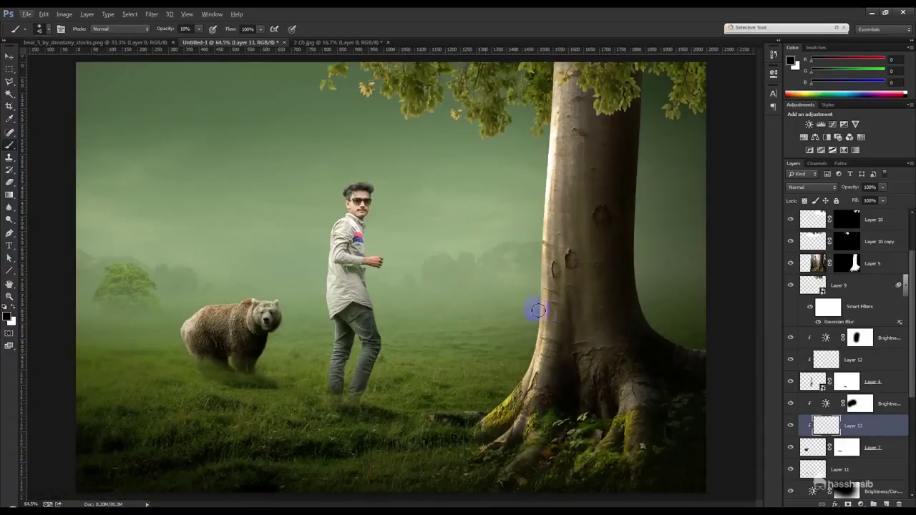
{"action": "left_click", "coordinate": [881, 228]}
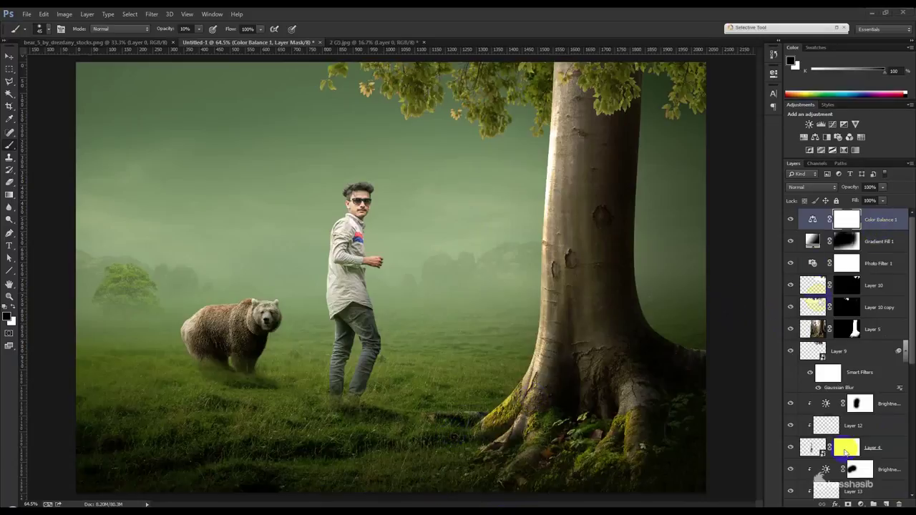
Stamp a merged copy of the composite into a new top Layer 14 with Apply Image.
{"action": "left_click", "coordinate": [886, 503]}
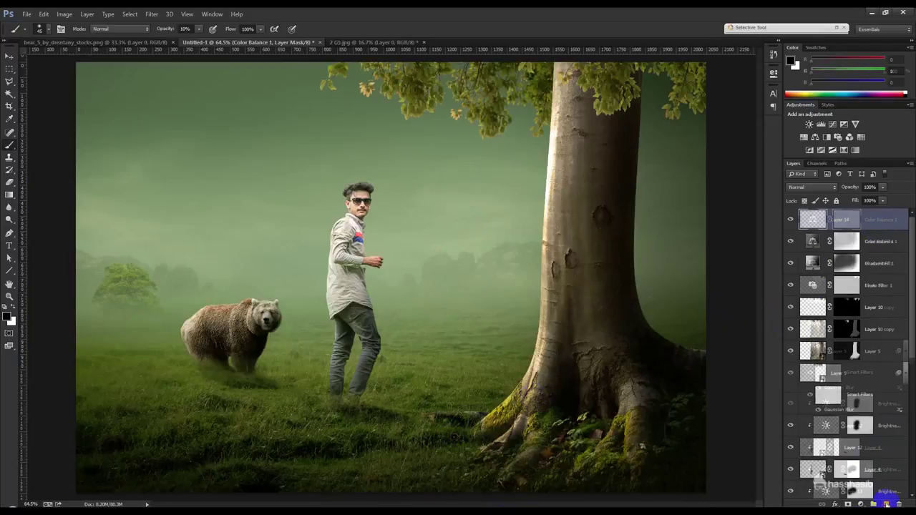
{"action": "left_click", "coordinate": [61, 12]}
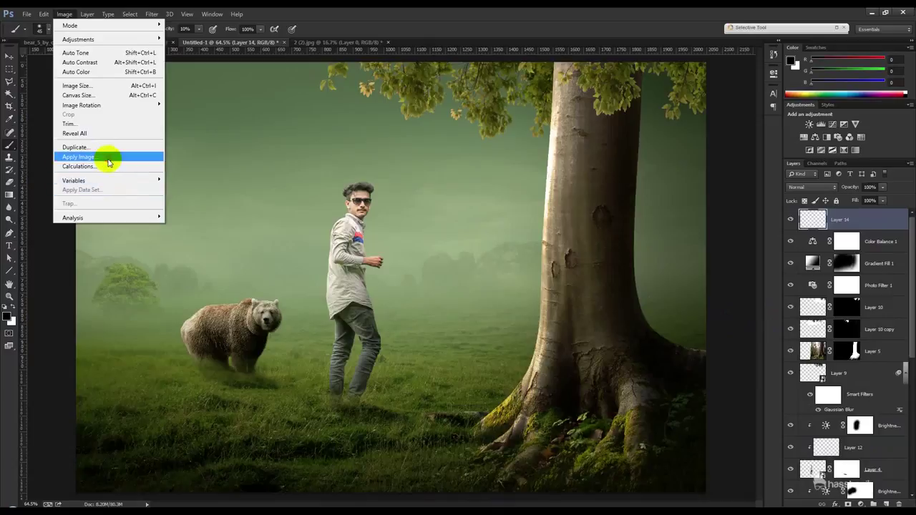
{"action": "left_click", "coordinate": [102, 158]}
{"action": "left_click", "coordinate": [726, 166]}
{"action": "key", "text": "b"}
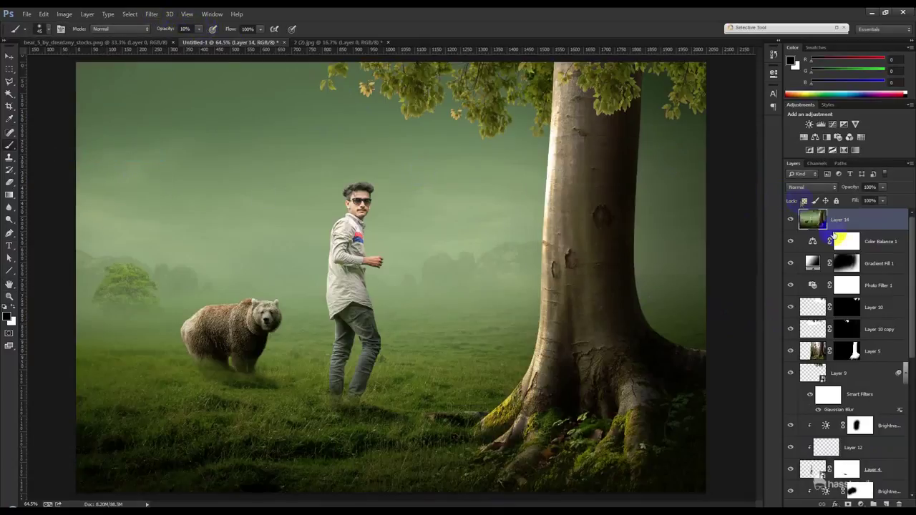
{"action": "scroll", "coordinate": [880, 440], "scroll_direction": "down", "scroll_amount": 3}
{"action": "scroll", "coordinate": [880, 440], "scroll_direction": "down", "scroll_amount": 3}
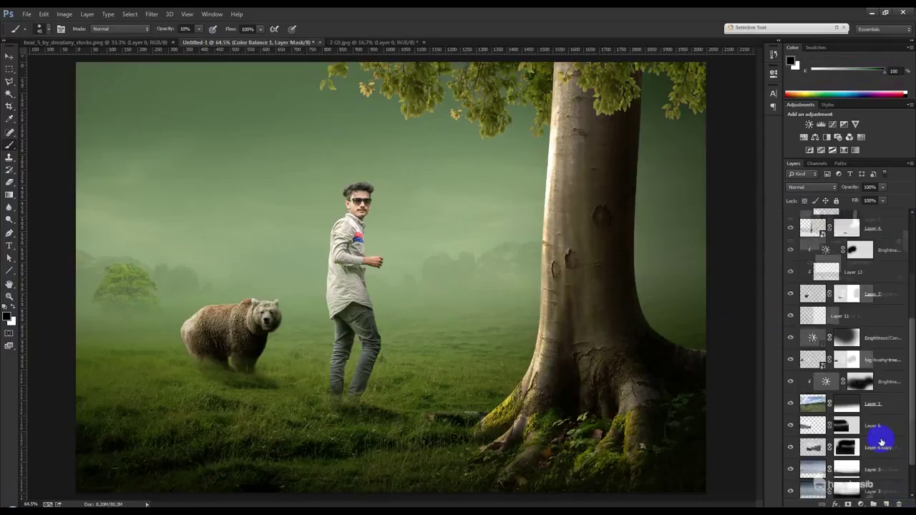
{"action": "scroll", "coordinate": [880, 440], "scroll_direction": "down", "scroll_amount": 3}
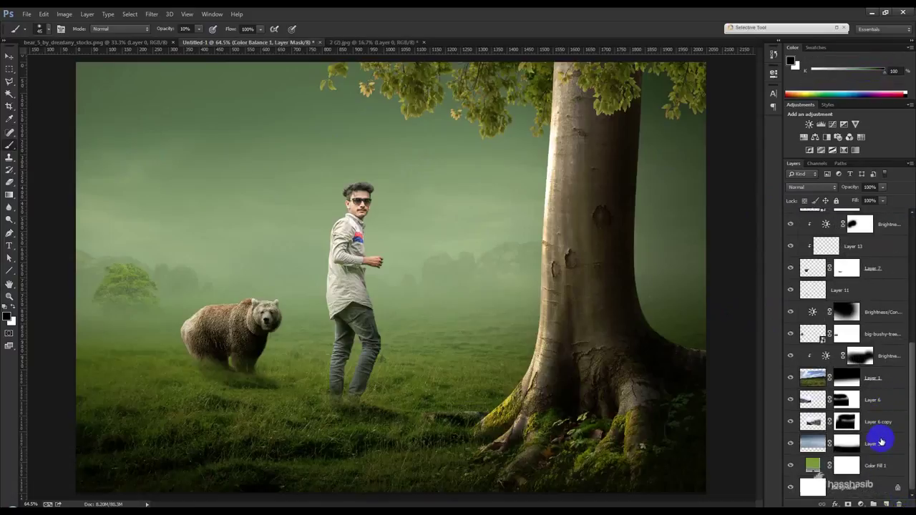
Add a Brightness/Contrast adjustment with Brightness about -73 above Brightness/Contrast 2.
{"action": "left_click", "coordinate": [890, 356]}
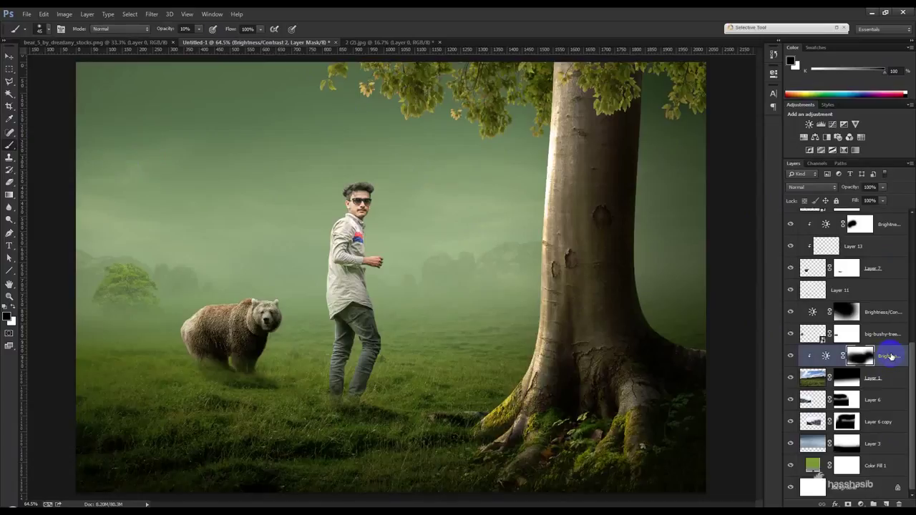
{"action": "left_click", "coordinate": [860, 504]}
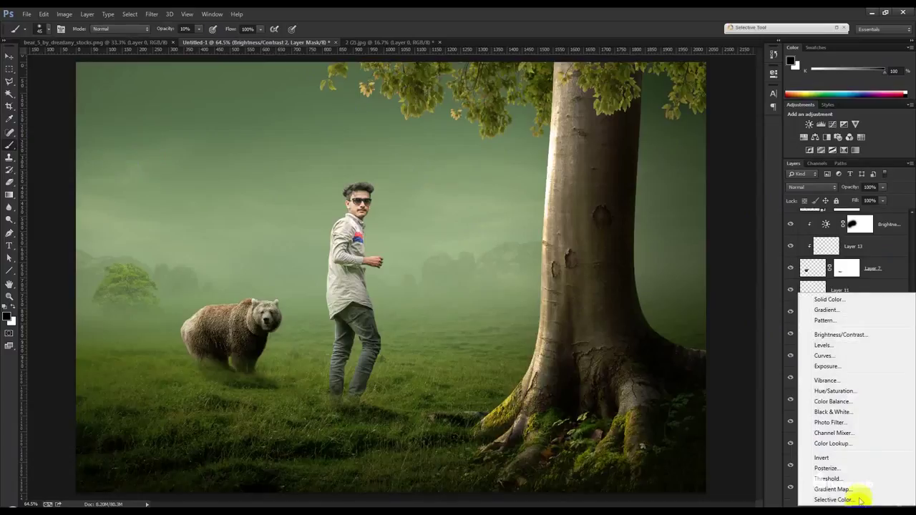
{"action": "left_click", "coordinate": [839, 334]}
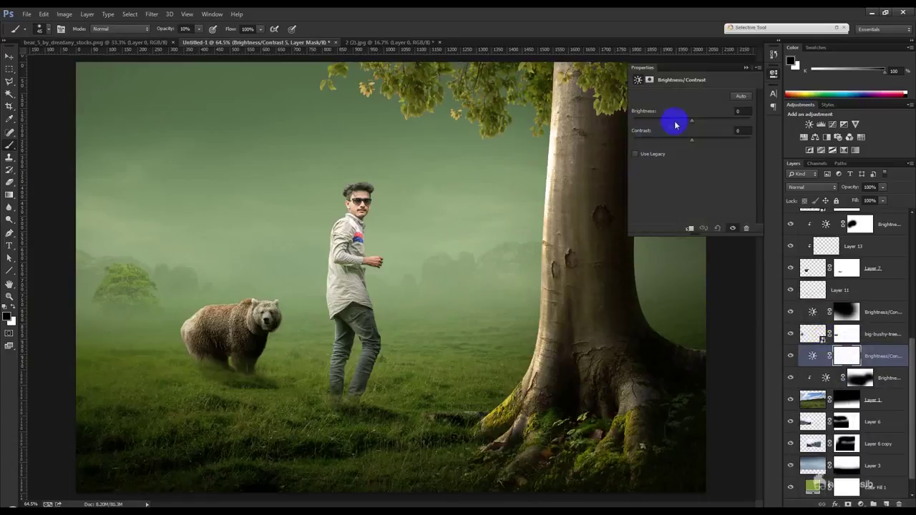
{"action": "left_click_drag", "start_coordinate": [666, 124], "coordinate": [670, 124]}
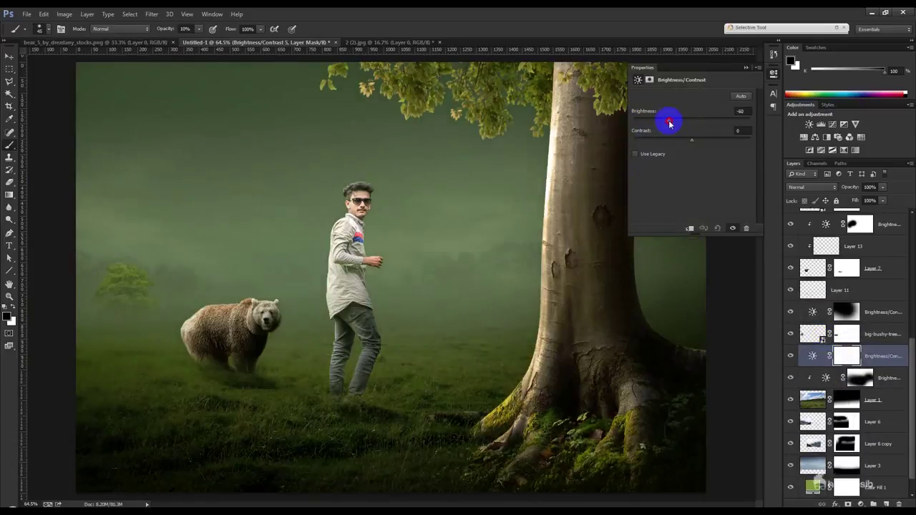
{"action": "left_click", "coordinate": [748, 68]}
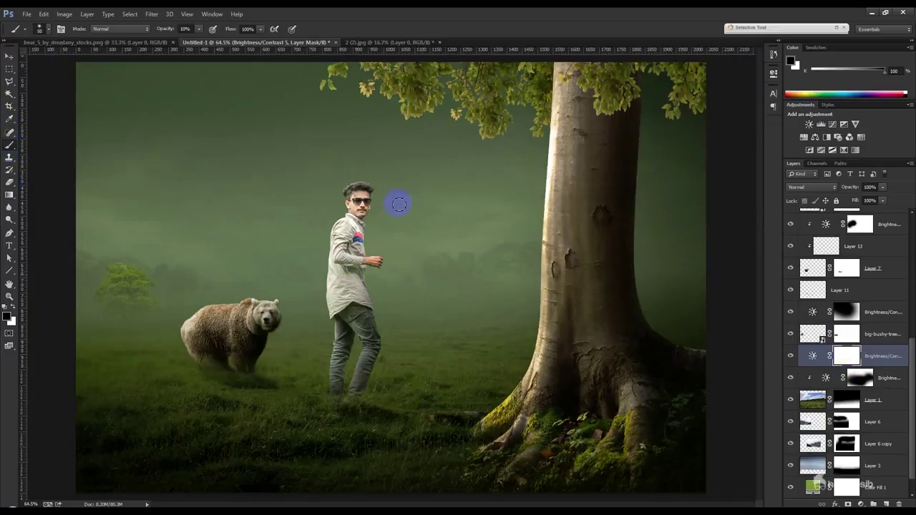
Paint black on its mask at 100% opacity around the man and the small left tree.
{"action": "left_click", "coordinate": [184, 28]}
{"action": "type", "text": "100"}
{"action": "mouse_move", "coordinate": [262, 86]}
{"action": "left_mouse_down"}
{"action": "mouse_move", "coordinate": [236, 189]}
{"action": "mouse_move", "coordinate": [290, 189]}
{"action": "left_mouse_up"}
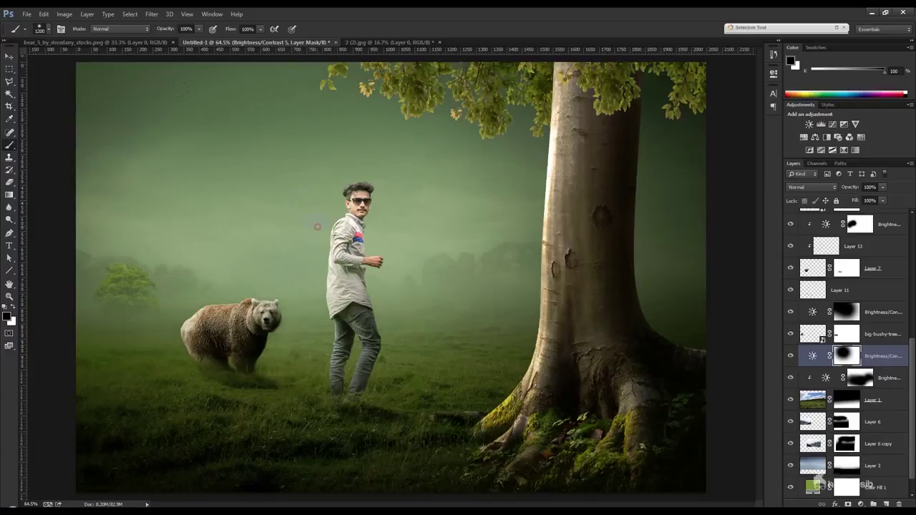
{"action": "left_click_drag", "start_coordinate": [222, 232], "coordinate": [132, 239]}
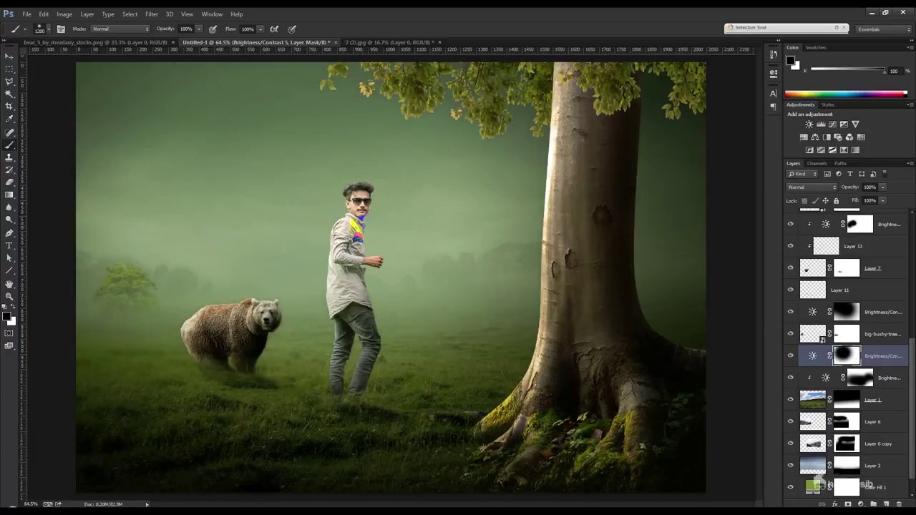
{"action": "left_click", "coordinate": [9, 56]}
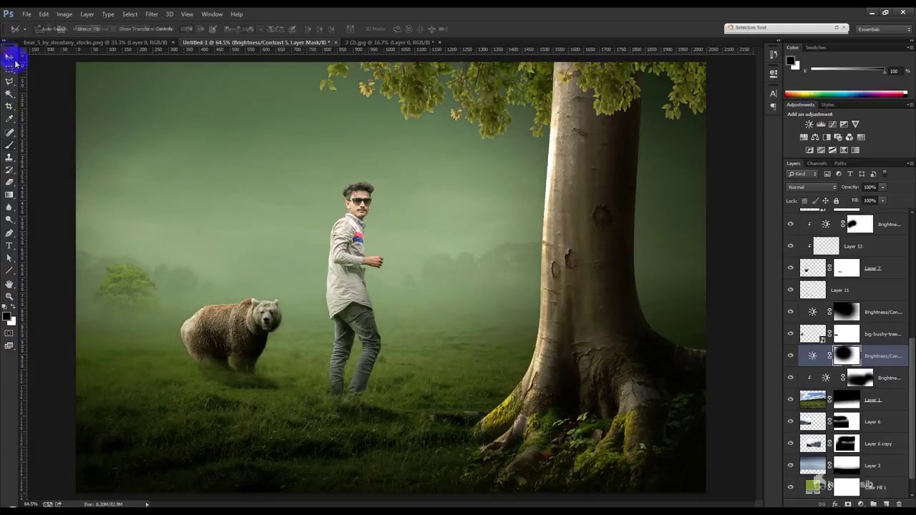
Stamp the darkened composite into a new top layer with Apply Image.
{"action": "scroll", "coordinate": [877, 324], "scroll_direction": "up", "scroll_amount": 5}
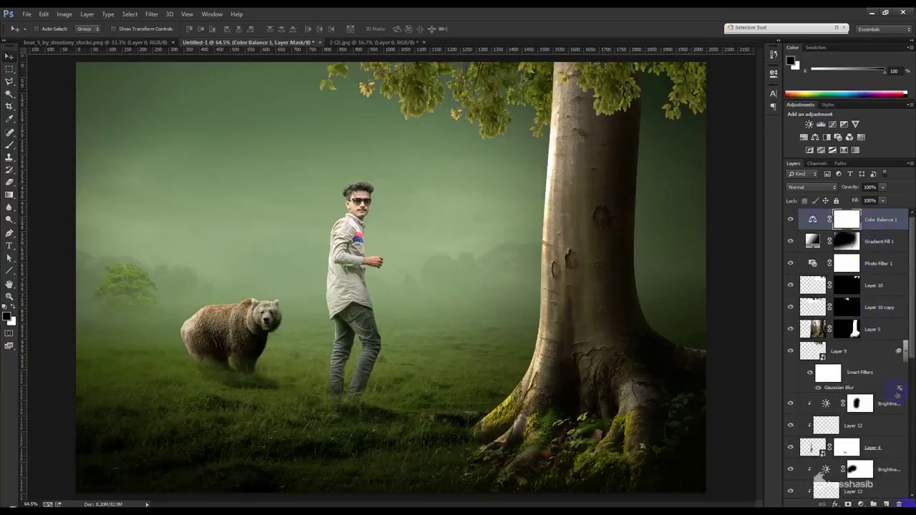
{"action": "left_click", "coordinate": [886, 504]}
{"action": "left_click", "coordinate": [65, 14]}
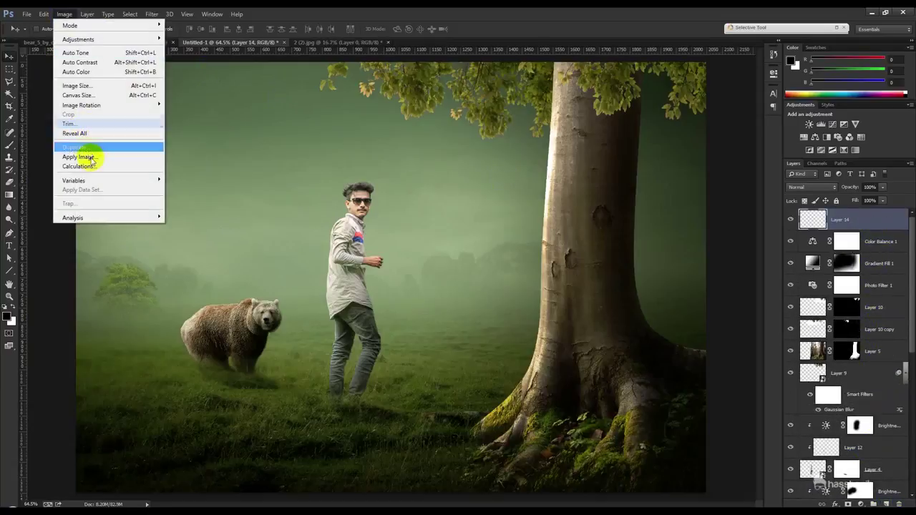
{"action": "left_click", "coordinate": [86, 153]}
{"action": "left_click", "coordinate": [721, 166]}
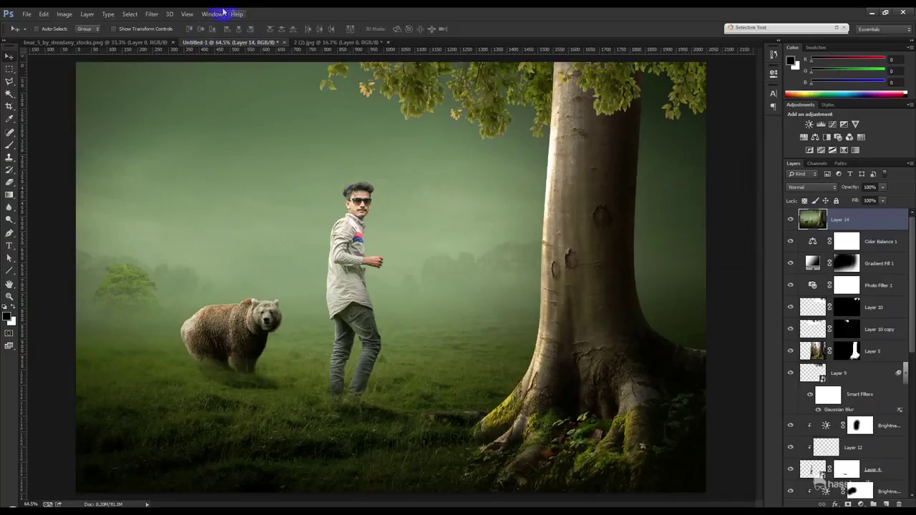
Open and cancel Lens Correction, then launch the Camera Raw Filter on the merged layer.
{"action": "left_click", "coordinate": [151, 13]}
{"action": "left_click", "coordinate": [207, 82]}
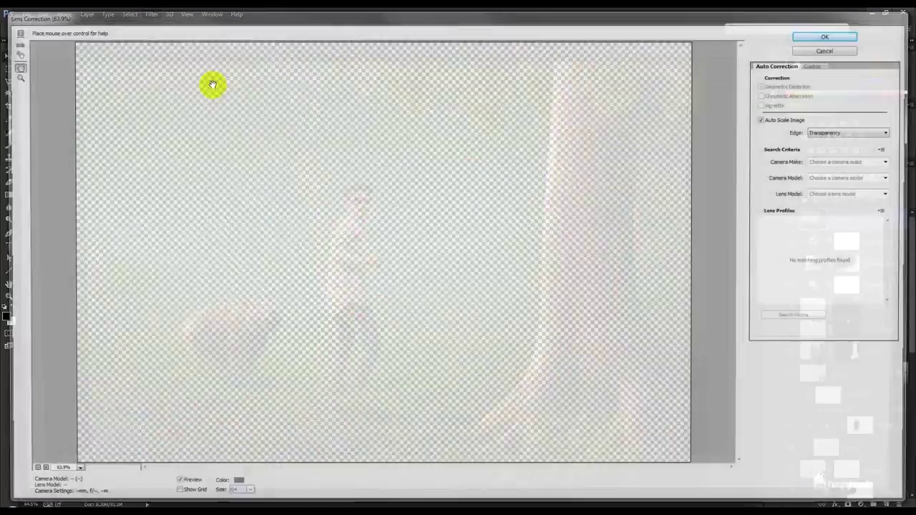
{"action": "left_click", "coordinate": [830, 49]}
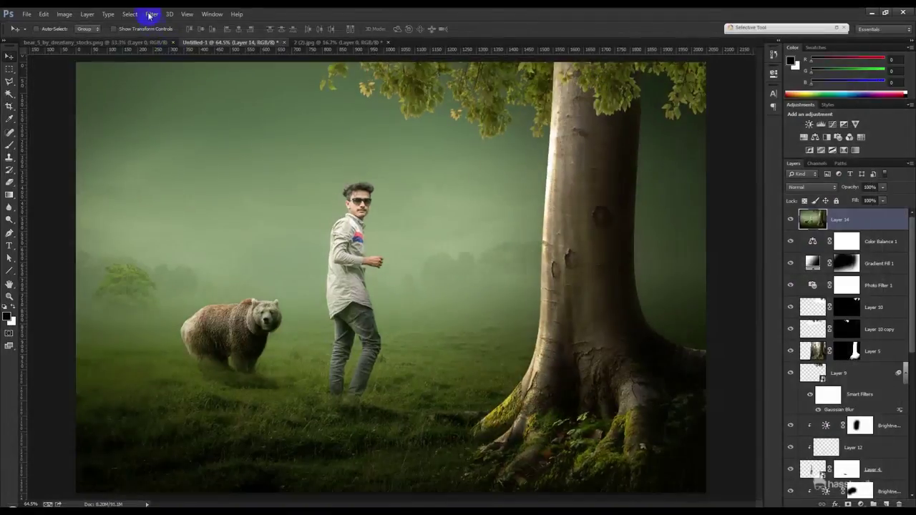
{"action": "left_click", "coordinate": [150, 14]}
{"action": "left_click", "coordinate": [165, 72]}
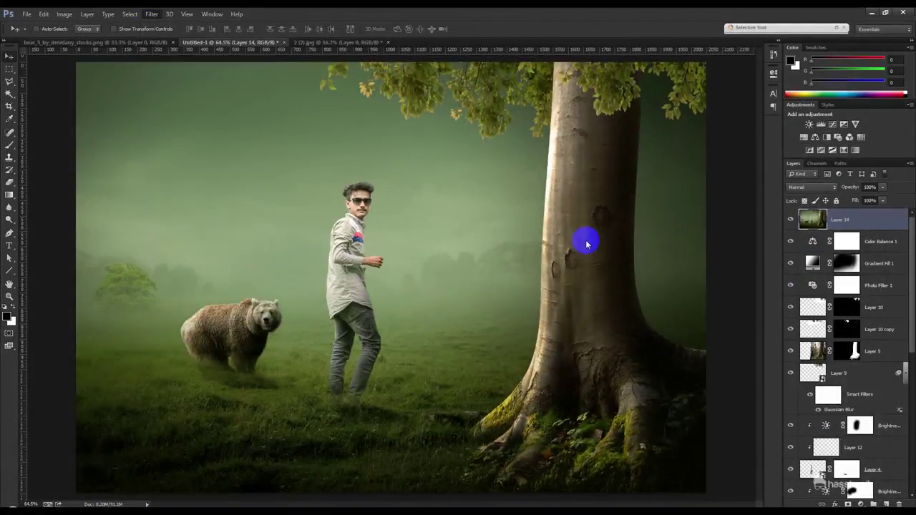
In Camera Raw's Basic panel, set Clarity to -4, Tint to -4 and Highlights to +3.
{"action": "left_click_drag", "start_coordinate": [828, 302], "coordinate": [821, 300]}
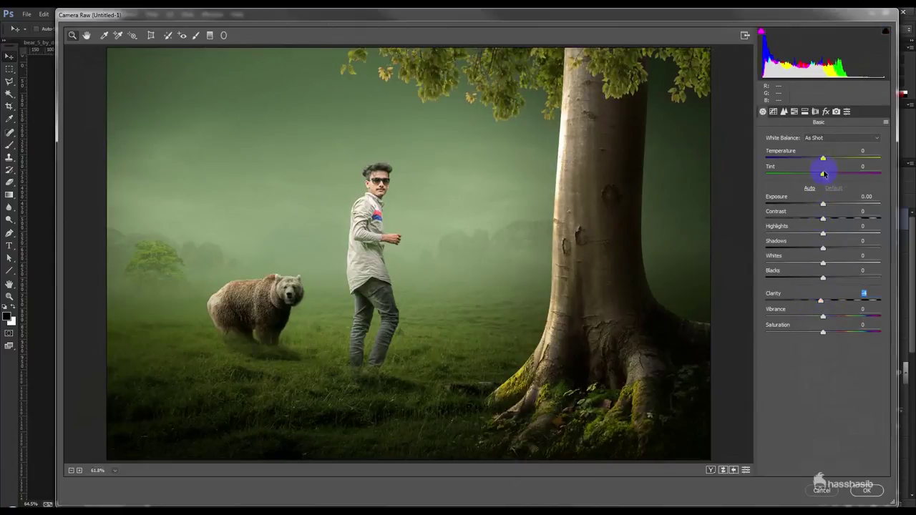
{"action": "left_click_drag", "start_coordinate": [823, 175], "coordinate": [825, 160]}
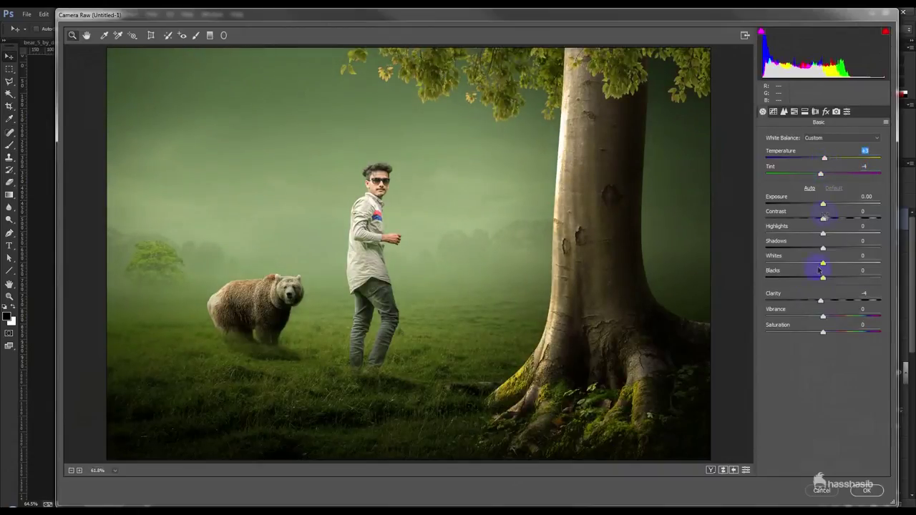
{"action": "left_click_drag", "start_coordinate": [823, 235], "coordinate": [830, 233]}
{"action": "left_click_drag", "start_coordinate": [827, 233], "coordinate": [825, 233]}
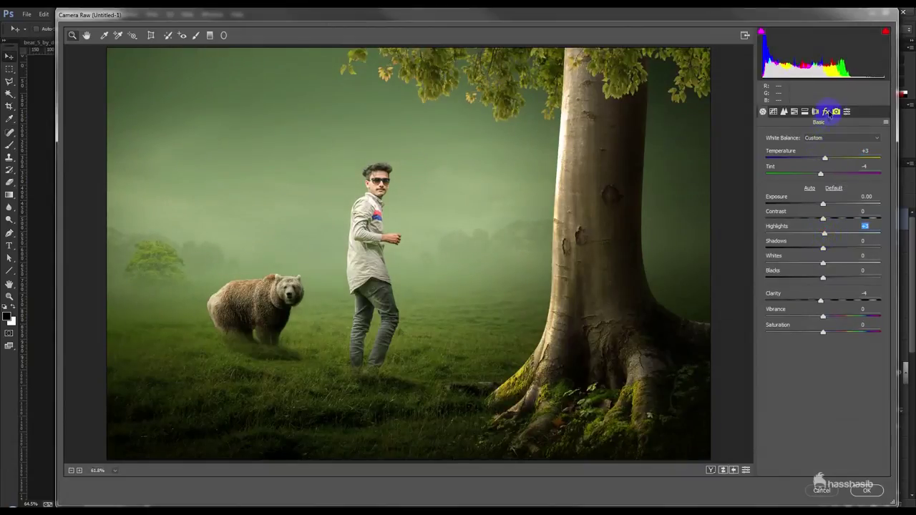
Lower the Sharpening Amount to 46 and apply the Camera Raw adjustments.
{"action": "left_click", "coordinate": [784, 111]}
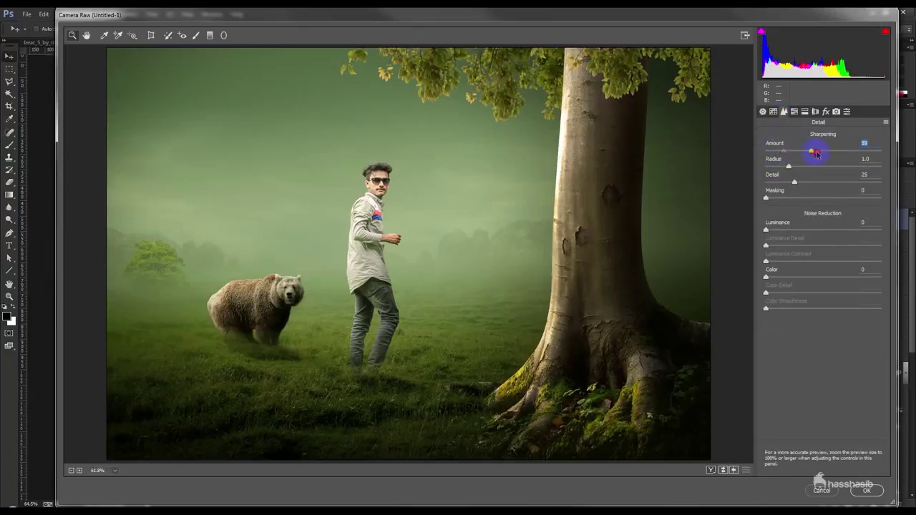
{"action": "left_click_drag", "start_coordinate": [821, 153], "coordinate": [792, 151]}
{"action": "left_click", "coordinate": [868, 492]}
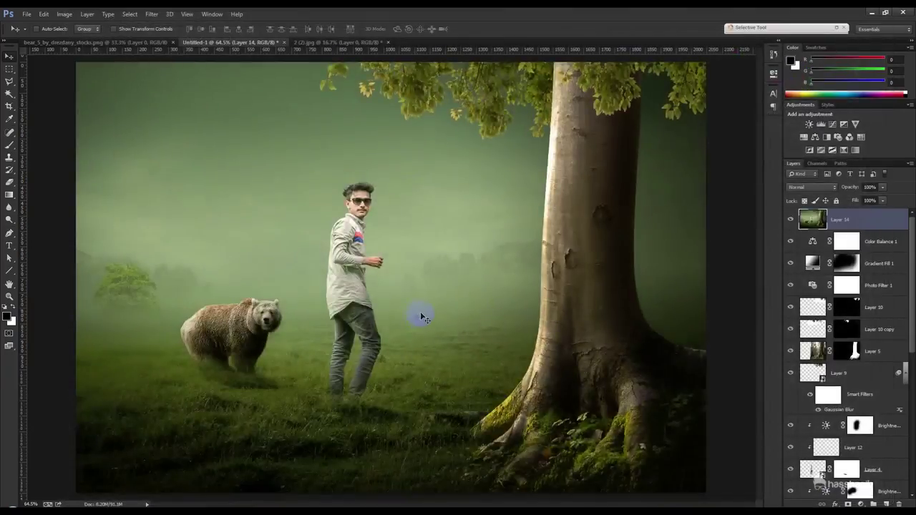